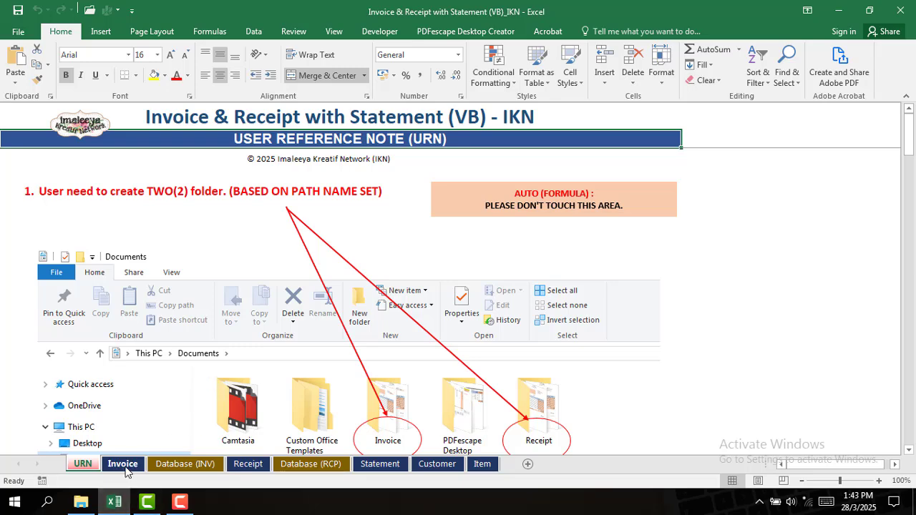
Look through the Invoice, Database (INV), Receipt, Database (RCP), Statement, Customer and Item sheets in turn
click(122, 464)
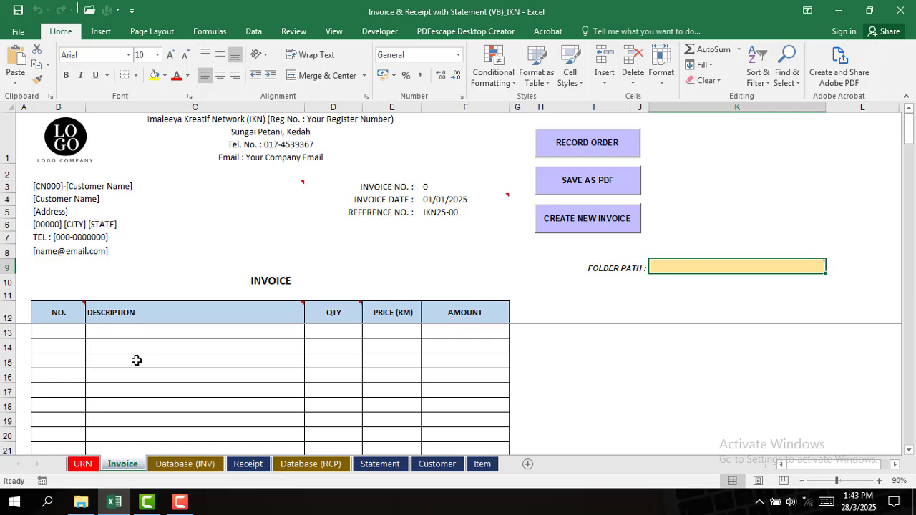
click(206, 464)
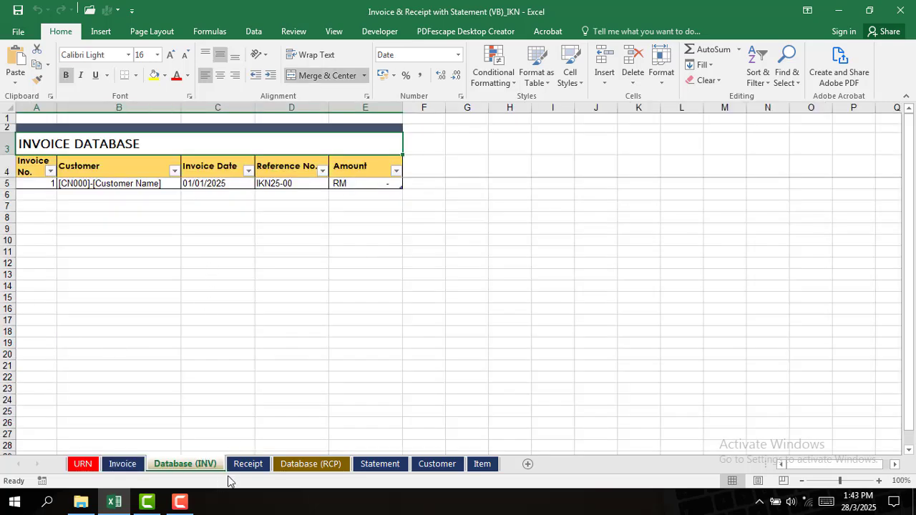
click(254, 462)
click(311, 464)
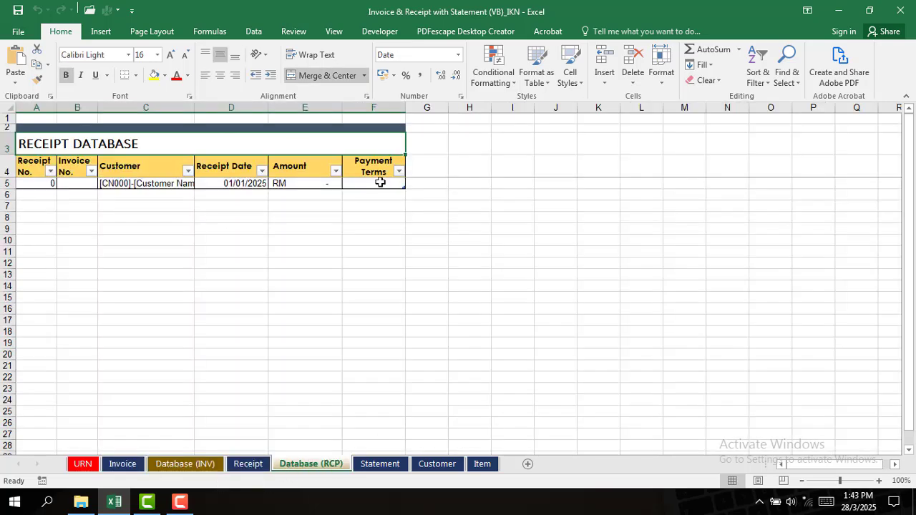
click(371, 469)
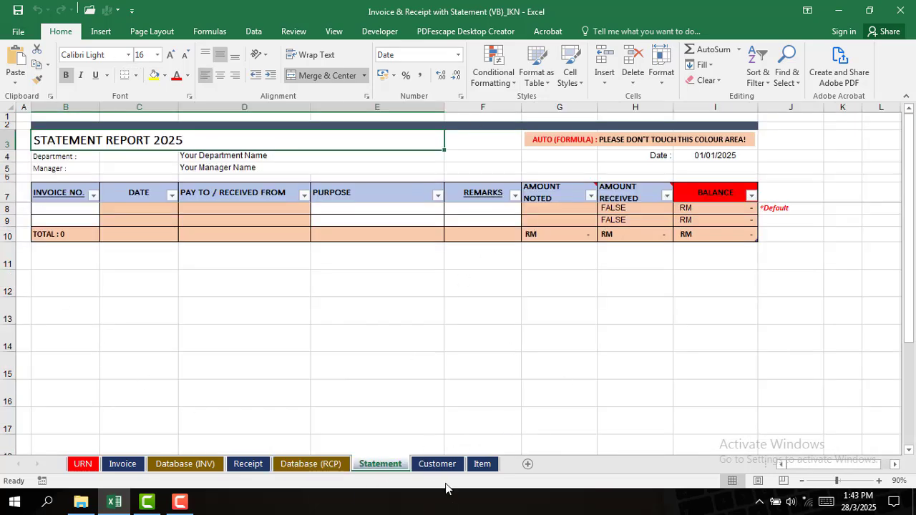
click(437, 465)
click(483, 465)
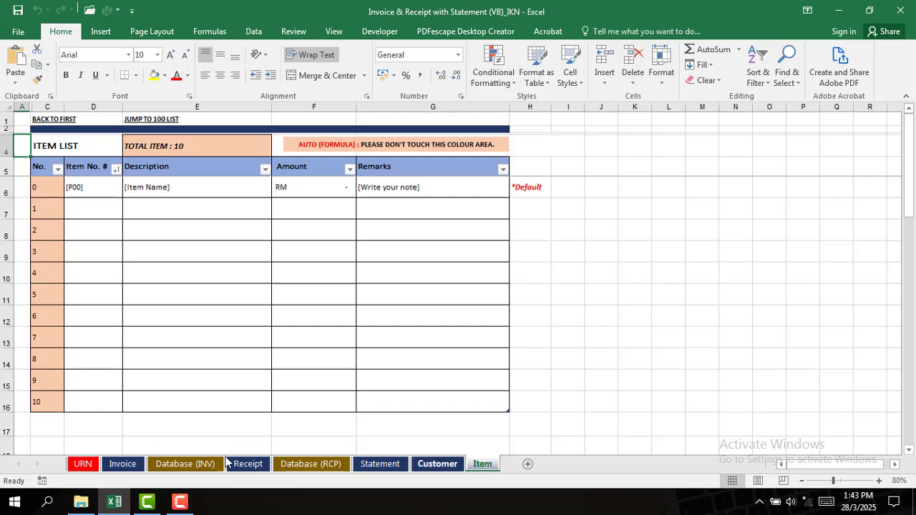
Read the two-folder instruction on the URN sheet, and check the folder path cell on the Invoice sheet
click(82, 465)
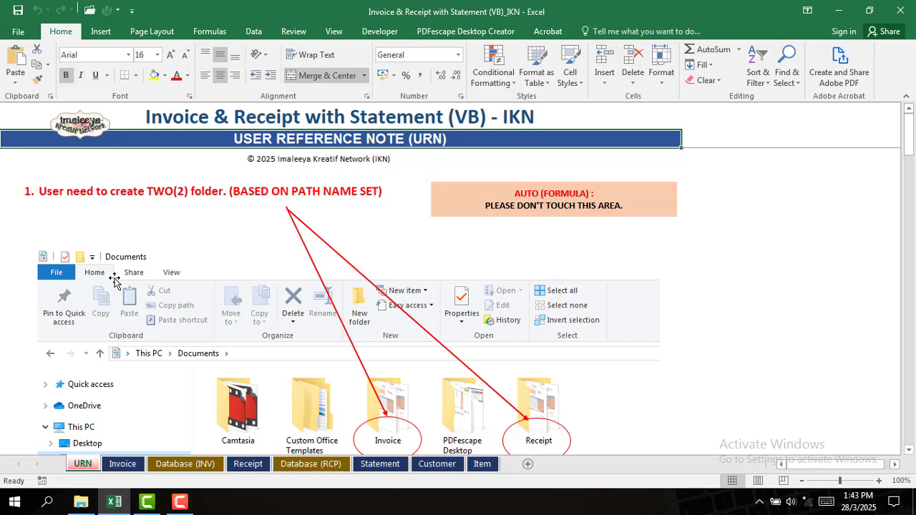
scroll(533, 380, down, 1)
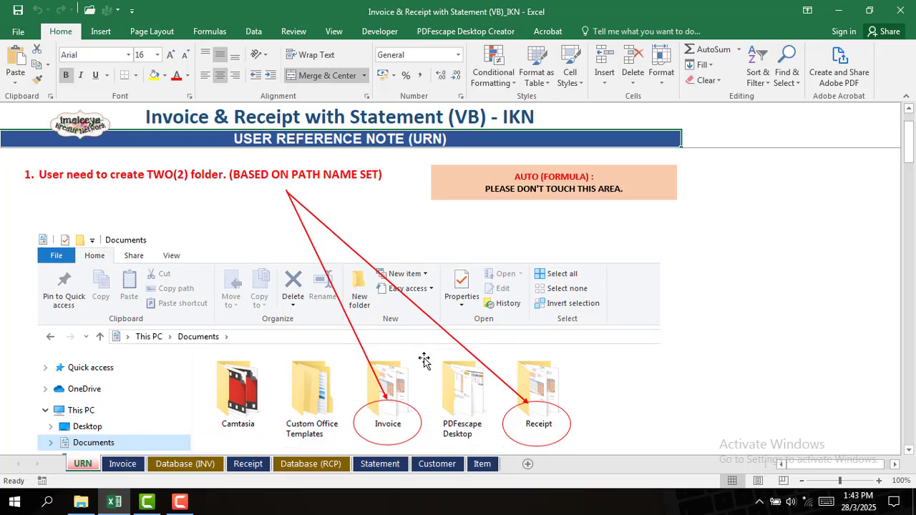
scroll(536, 387, up, 1)
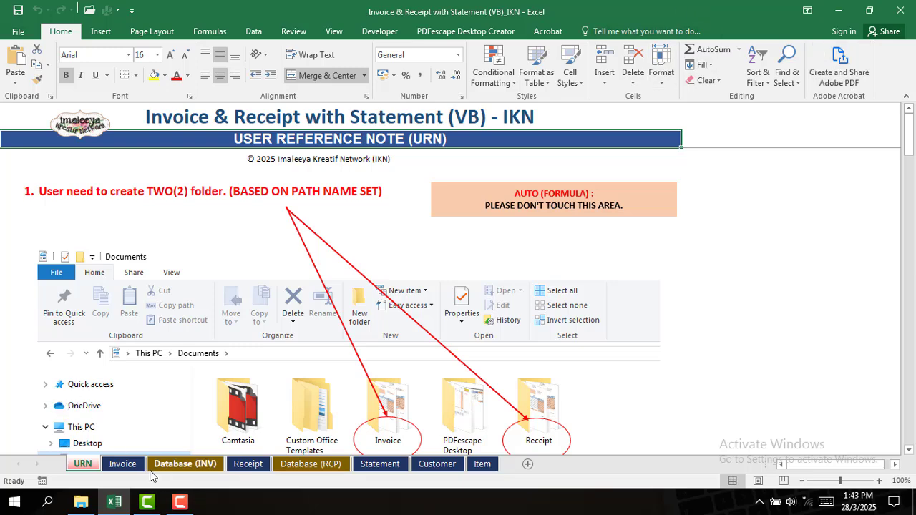
click(122, 464)
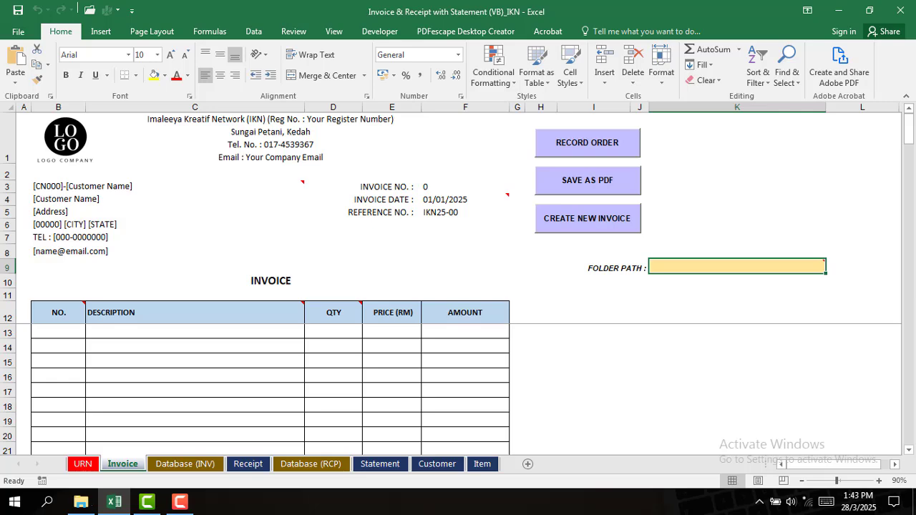
Close the current workbook and open TEST_Invoice & Receipt with Statement (VB)_IKN from the same folder in File Explorer
click(81, 501)
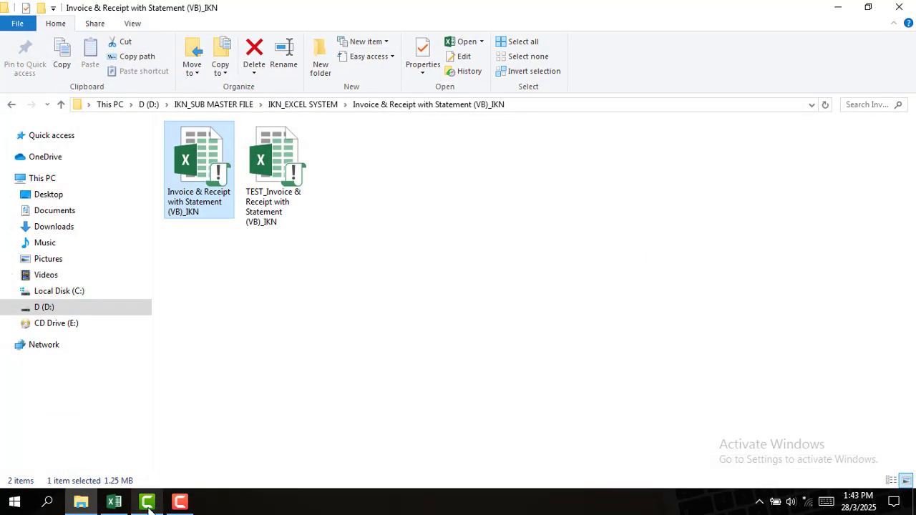
click(114, 501)
click(900, 10)
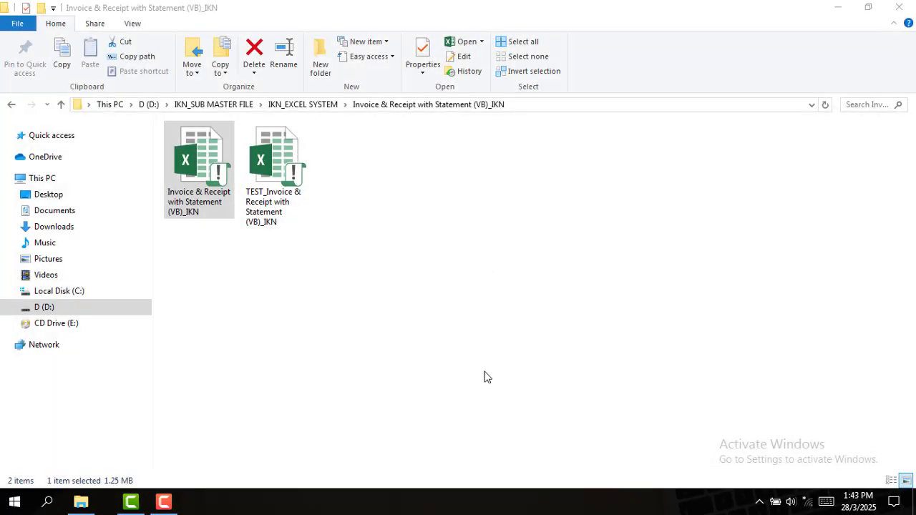
click(281, 215)
double_click(285, 188)
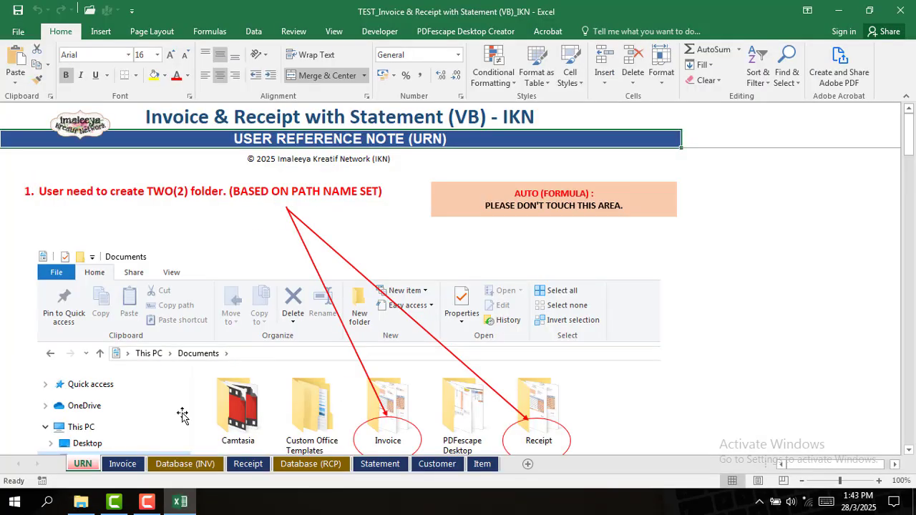
Switch to File Explorer and locate the Invoice and Receipt folders in Documents
click(81, 502)
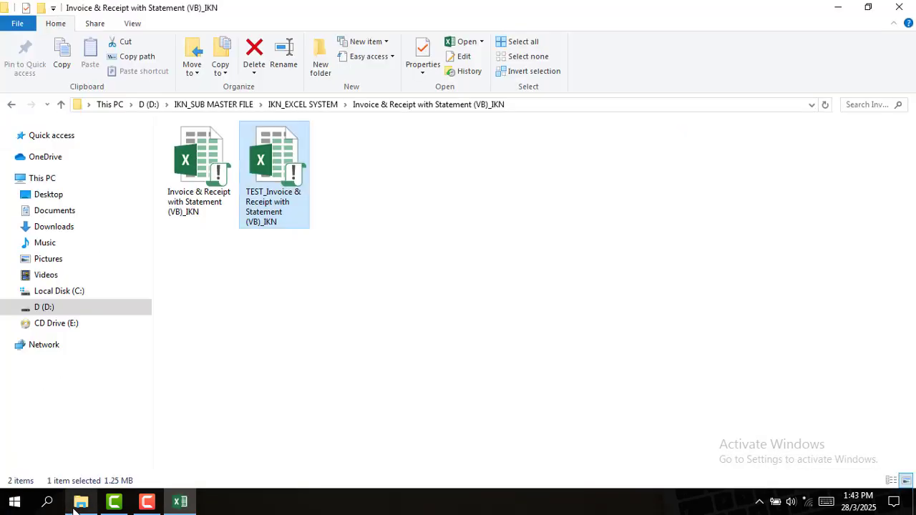
click(62, 214)
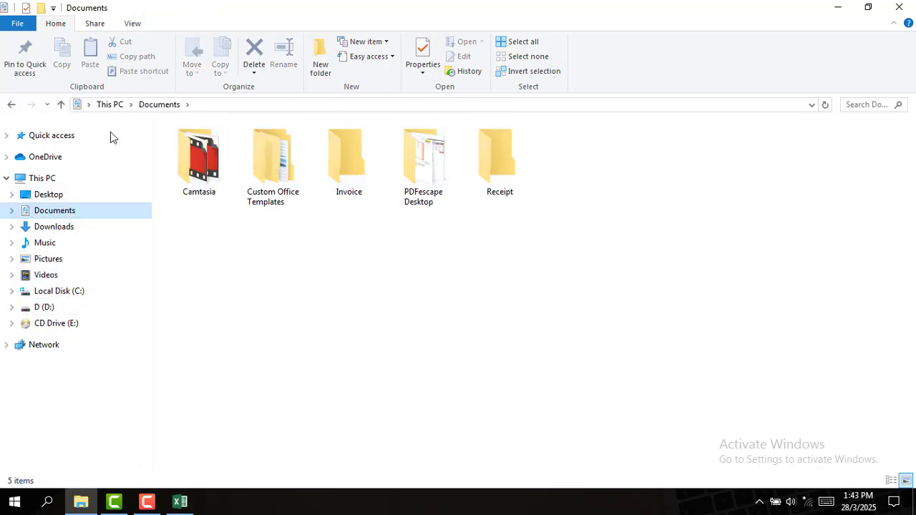
click(350, 158)
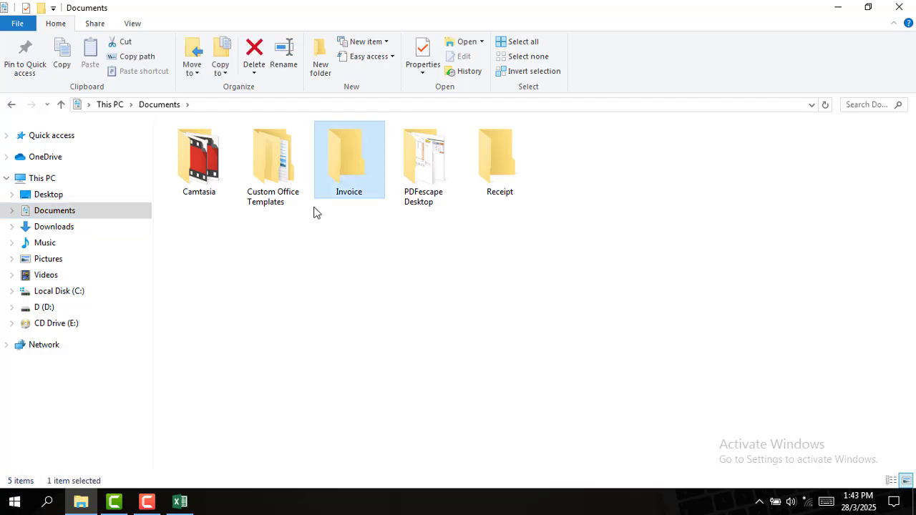
click(502, 180)
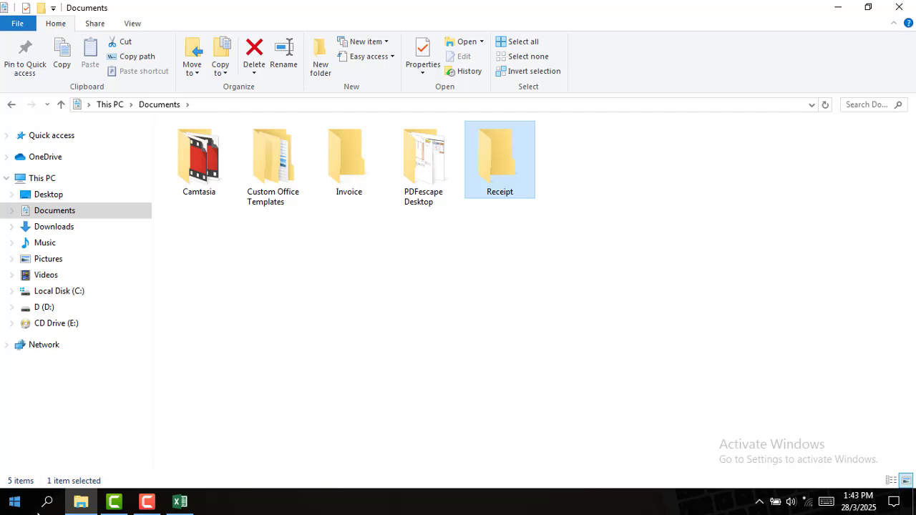
Check the folder path on the workbook's Invoice sheet, and show the full address of the Documents\Invoice folder in File Explorer
click(180, 502)
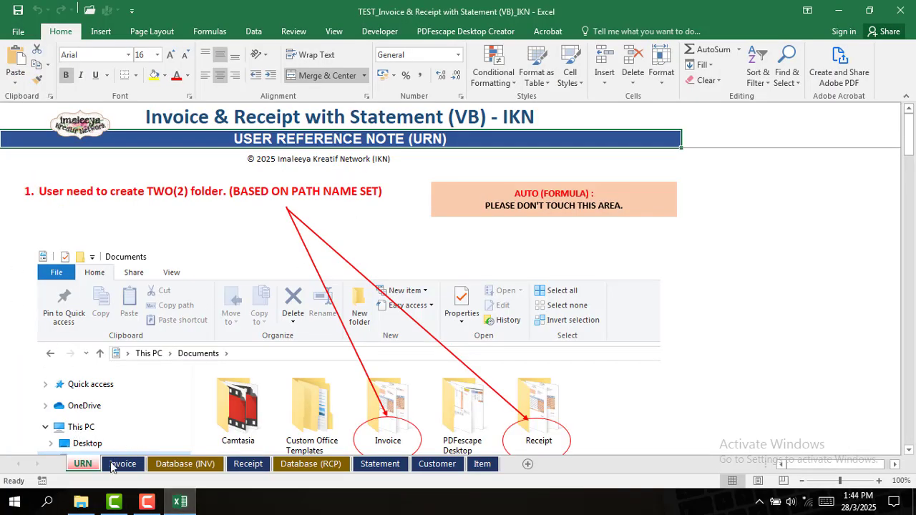
click(119, 464)
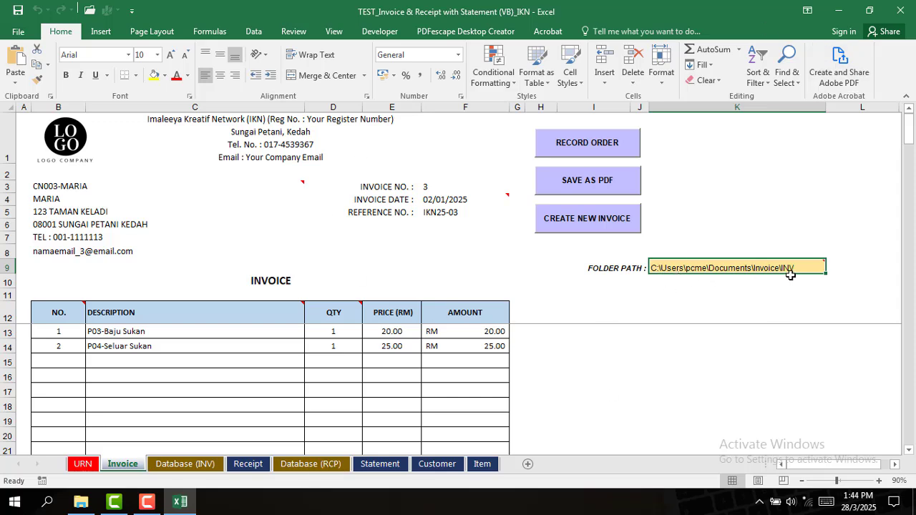
click(81, 502)
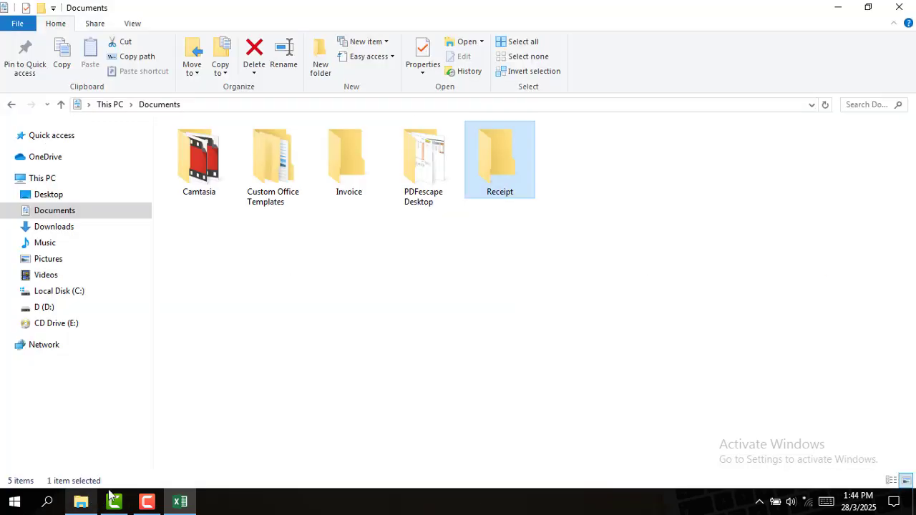
double_click(356, 179)
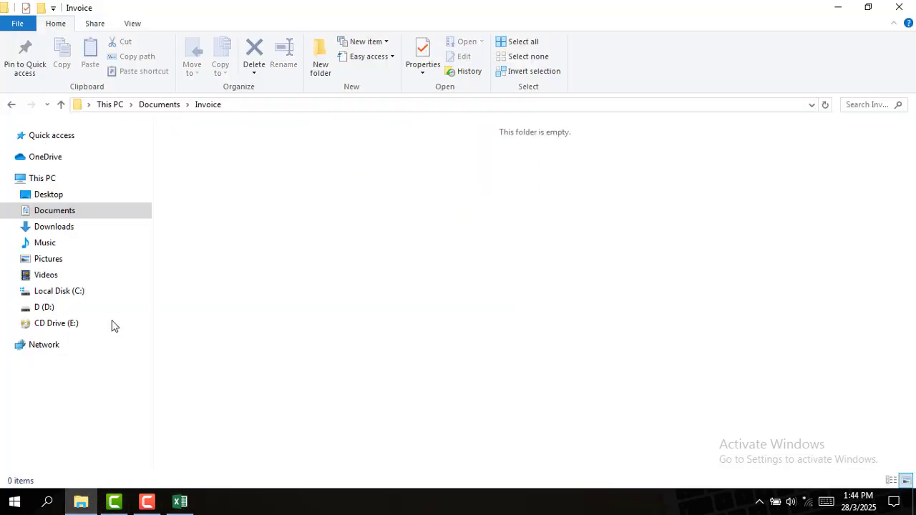
click(242, 107)
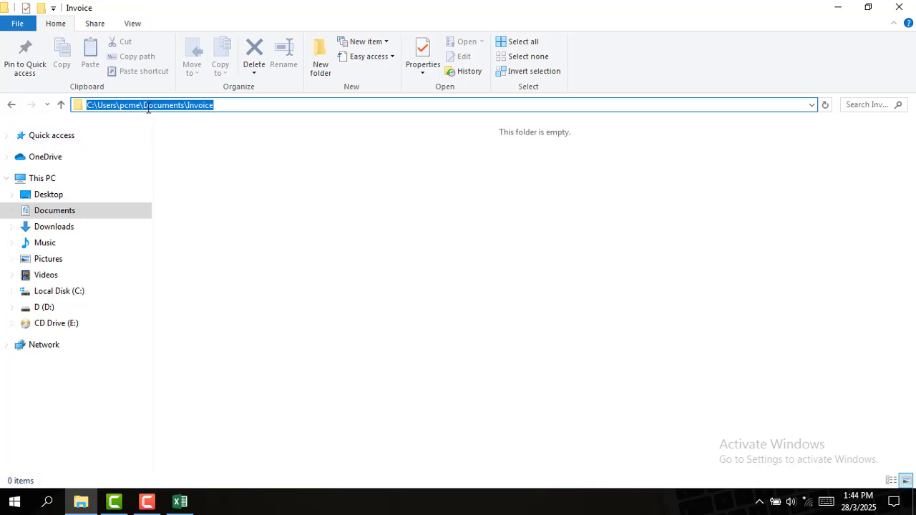
Back in Excel, examine the Invoice sheet's folder path in K9, highlighting the folder address and the INV file prefix
click(181, 502)
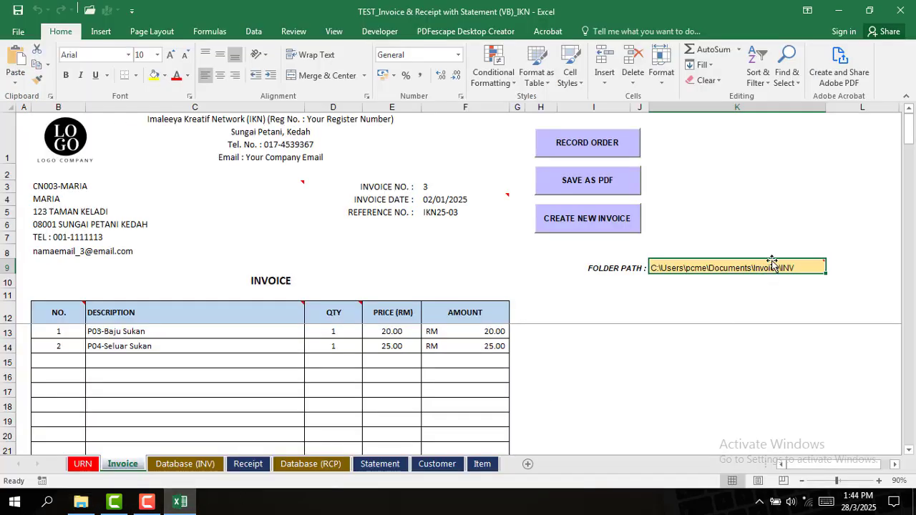
mouse_move(771, 263)
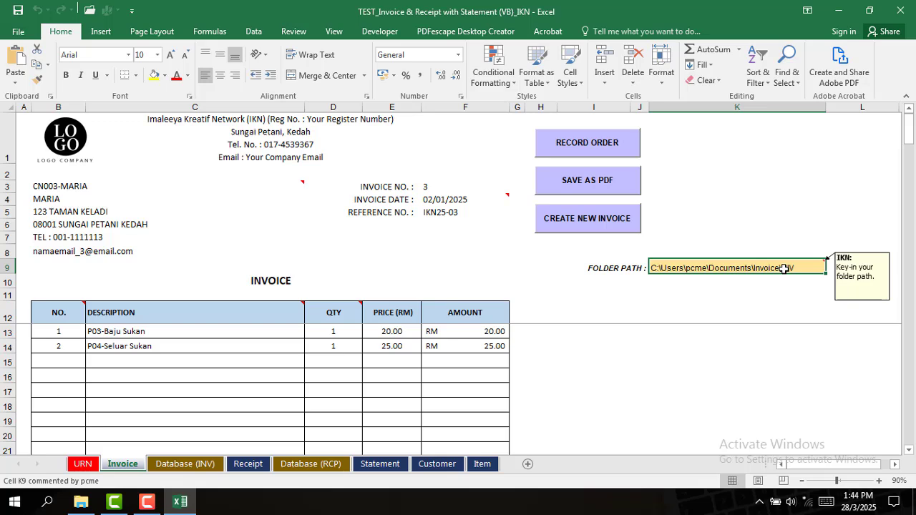
double_click(783, 269)
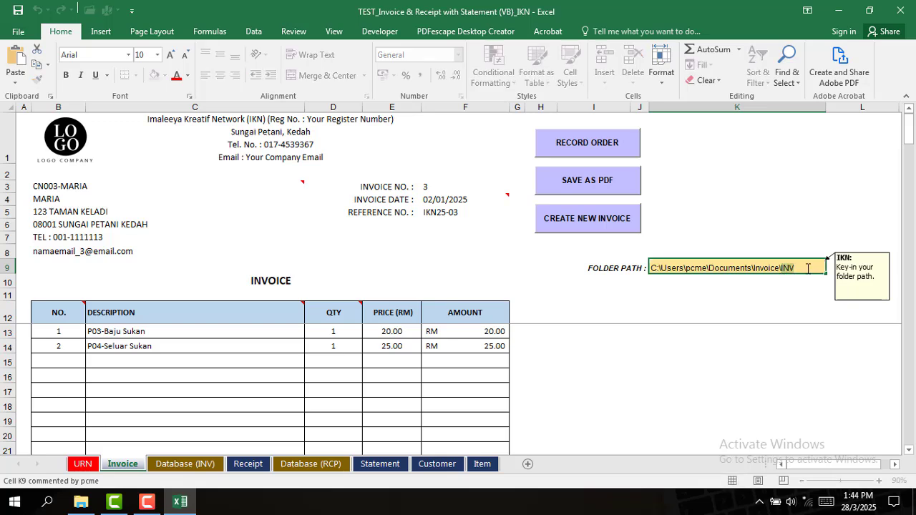
click(778, 268)
click(802, 277)
mouse_move(797, 268)
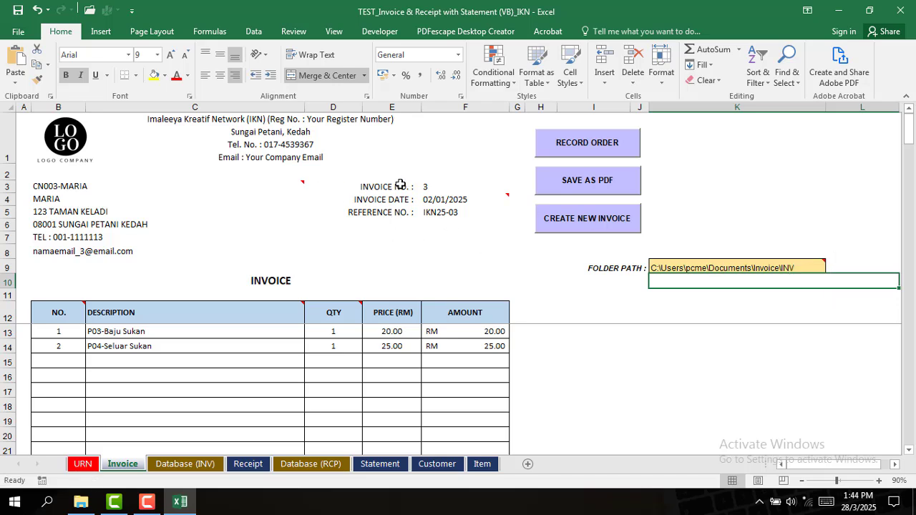
double_click(653, 267)
drag(654, 268, 779, 267)
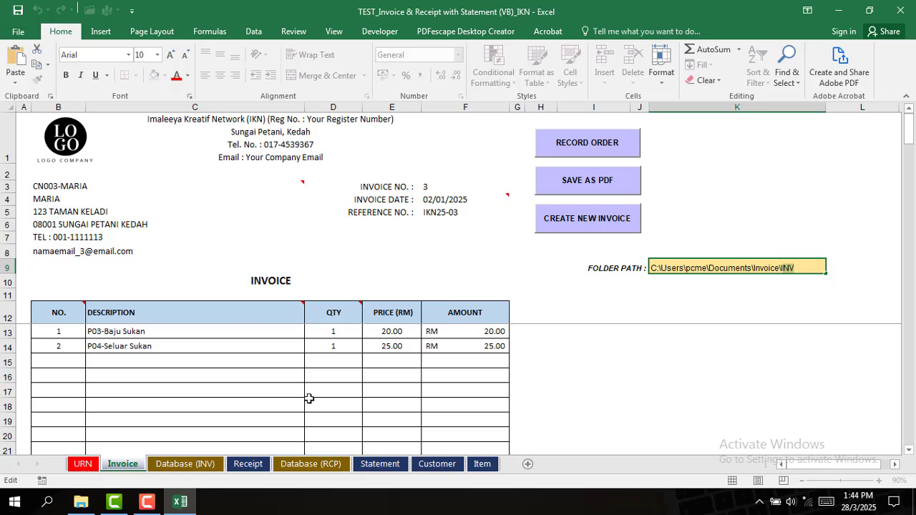
Check the folder path on the Receipt sheet, and show the full address of the Documents\Receipt folder in File Explorer
click(248, 464)
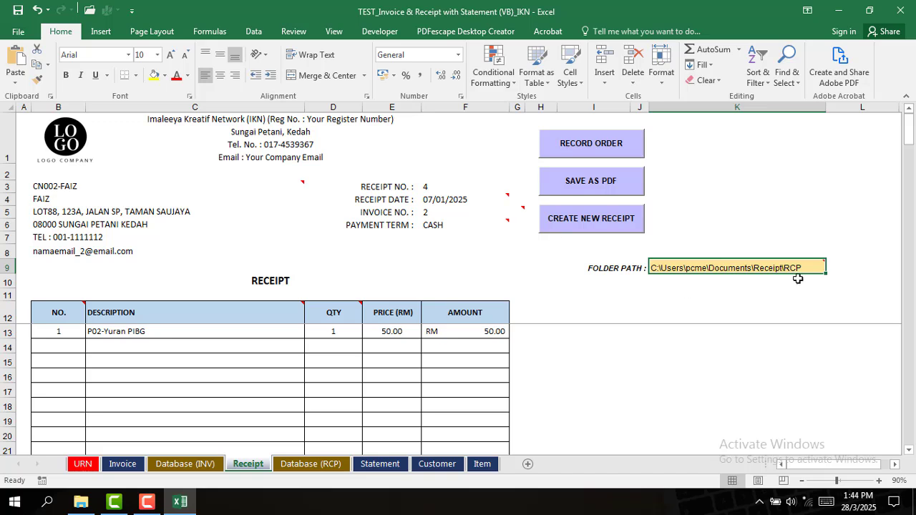
key(Return)
click(84, 503)
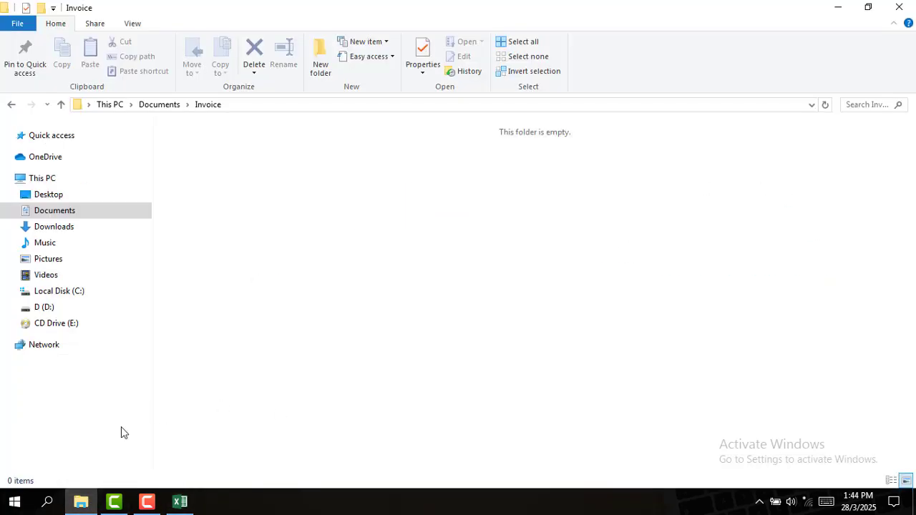
click(18, 105)
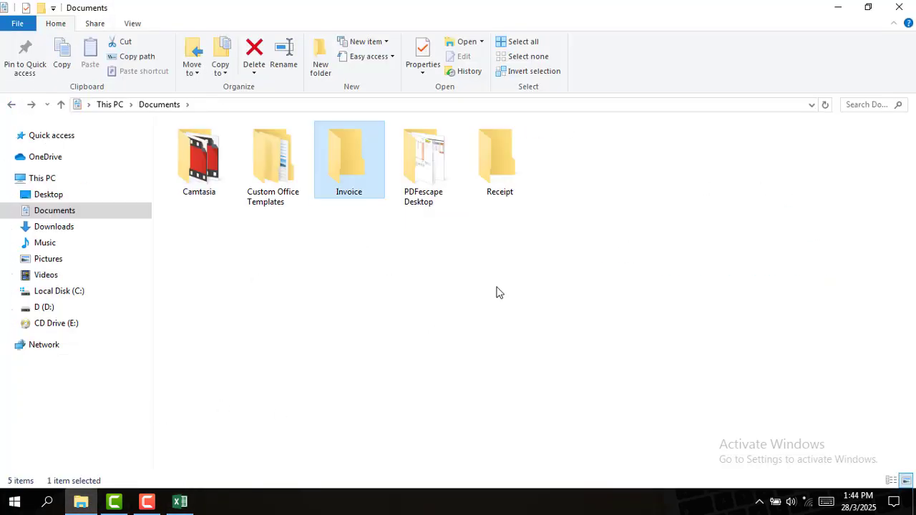
double_click(520, 167)
click(250, 105)
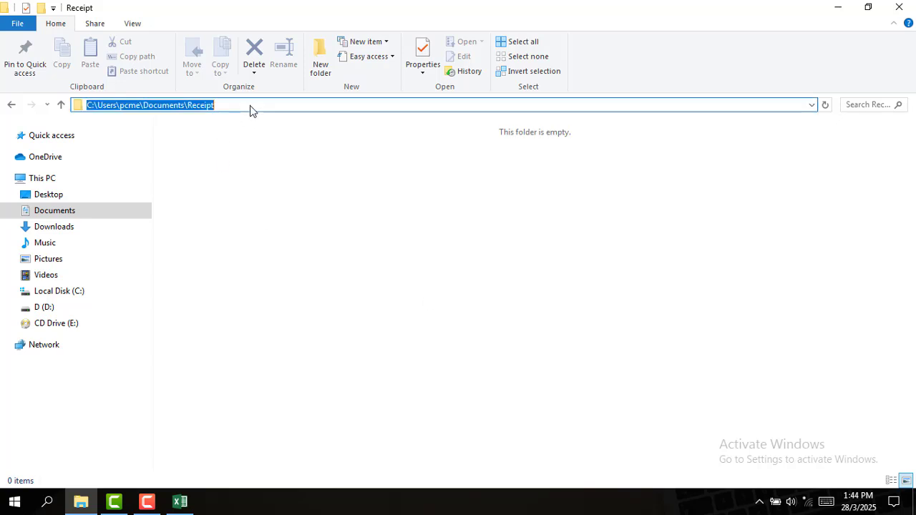
right_click(177, 105)
click(140, 402)
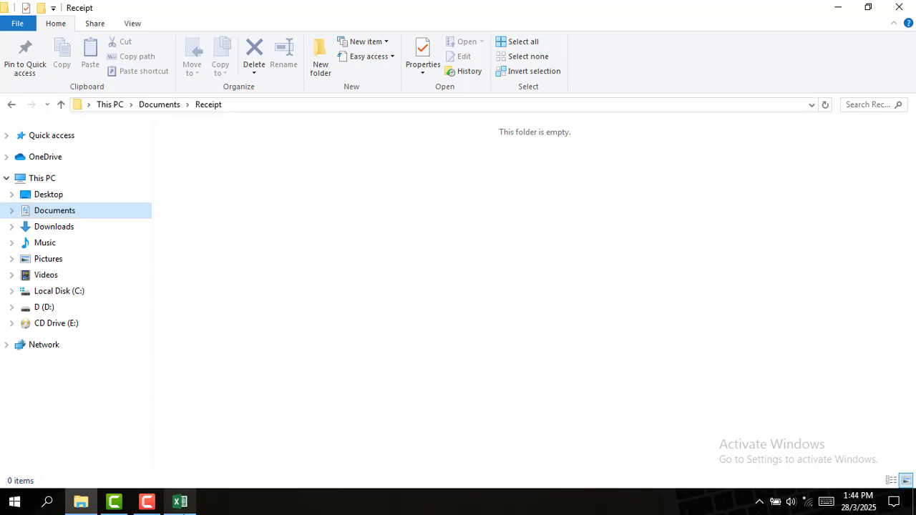
Back in Excel, examine the Receipt sheet's folder path in K9 with its RCP prefix, and return to the Invoice sheet
click(179, 503)
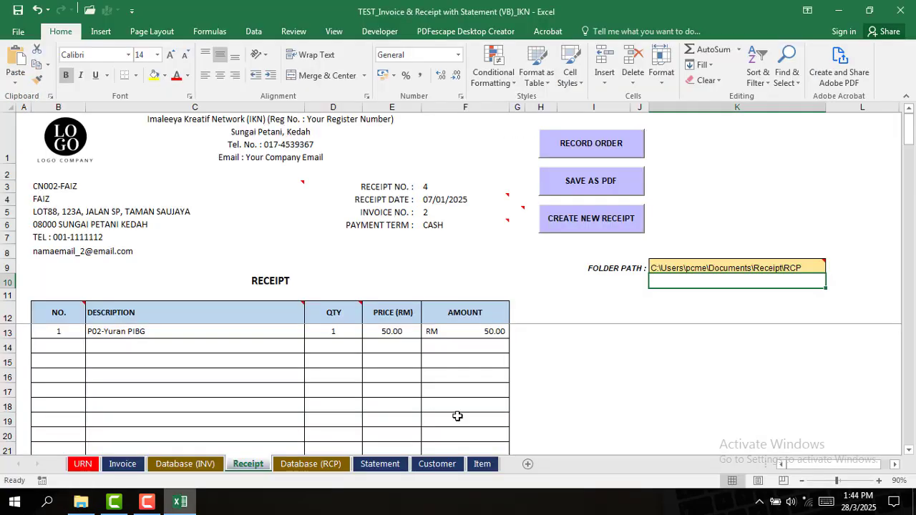
click(803, 267)
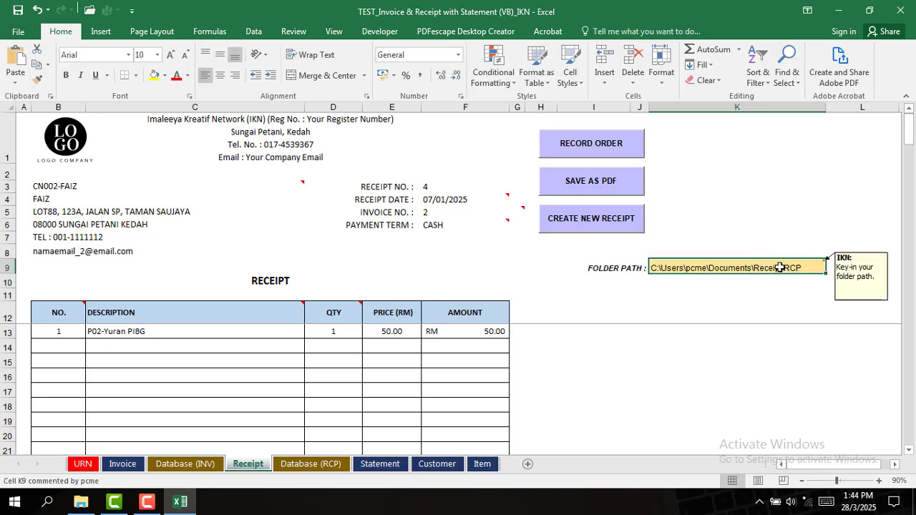
double_click(783, 268)
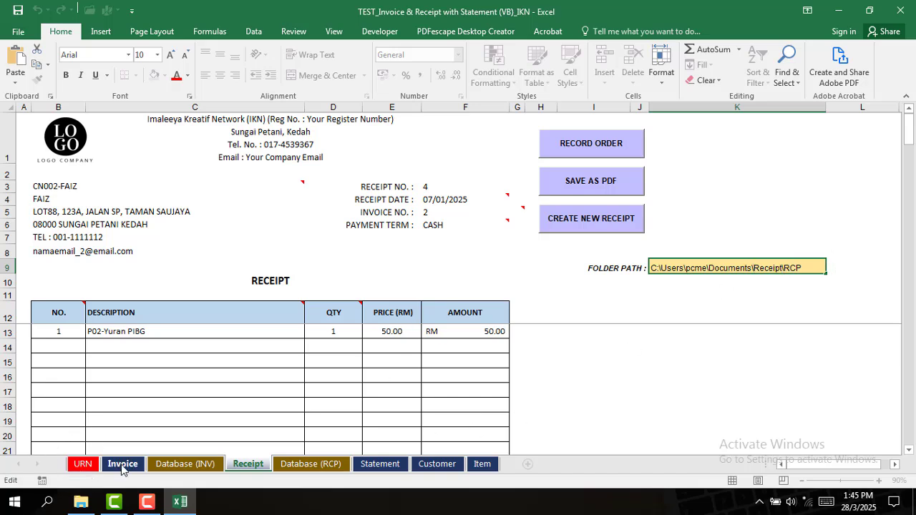
click(124, 464)
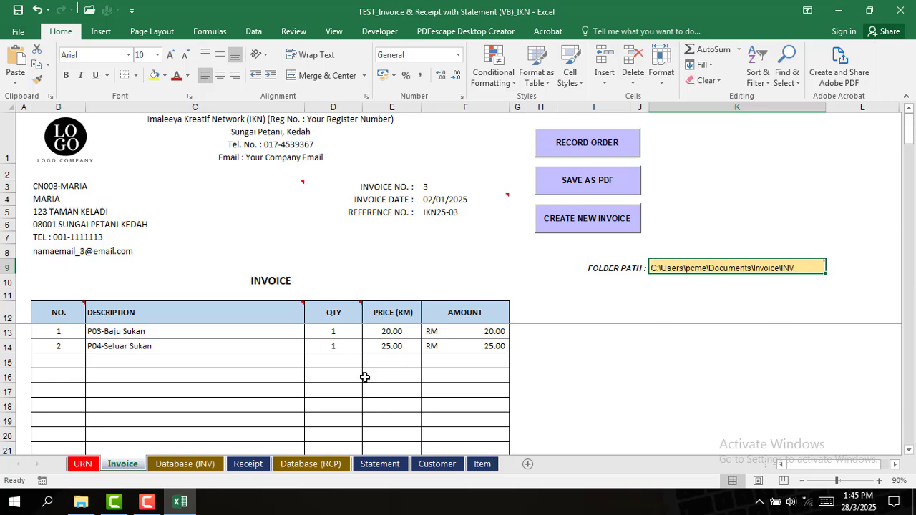
Read the URN sheet's instructions on creating the two folders and on recording, saving as PDF and creating invoices
click(83, 464)
scroll(351, 297, down, 2)
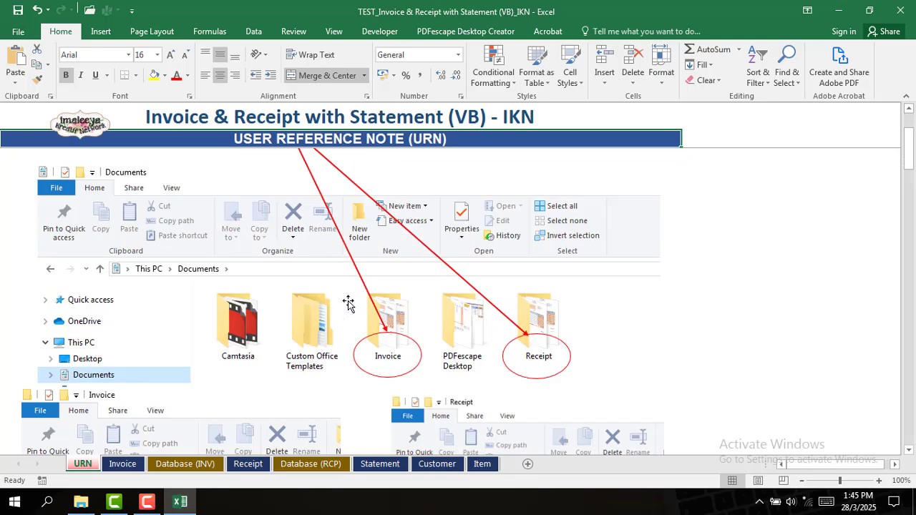
scroll(202, 264, up, 2)
scroll(245, 336, down, 10)
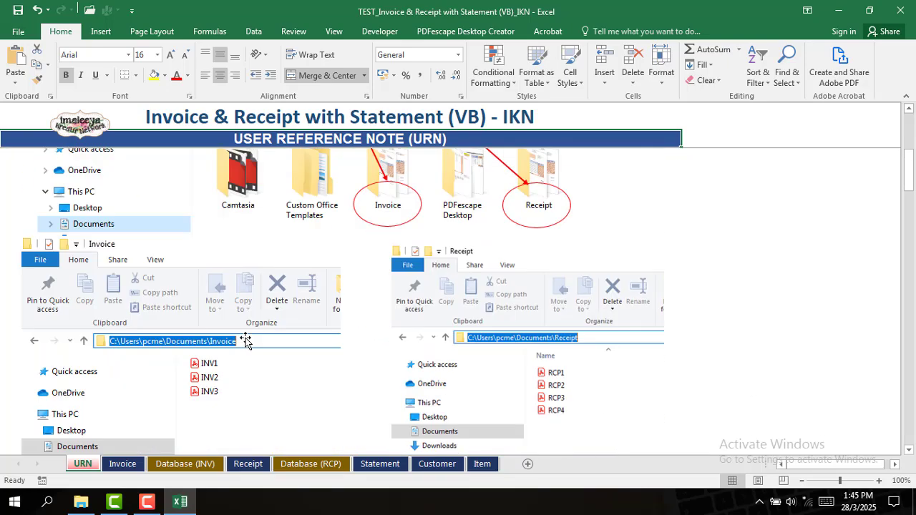
scroll(245, 344, down, 6)
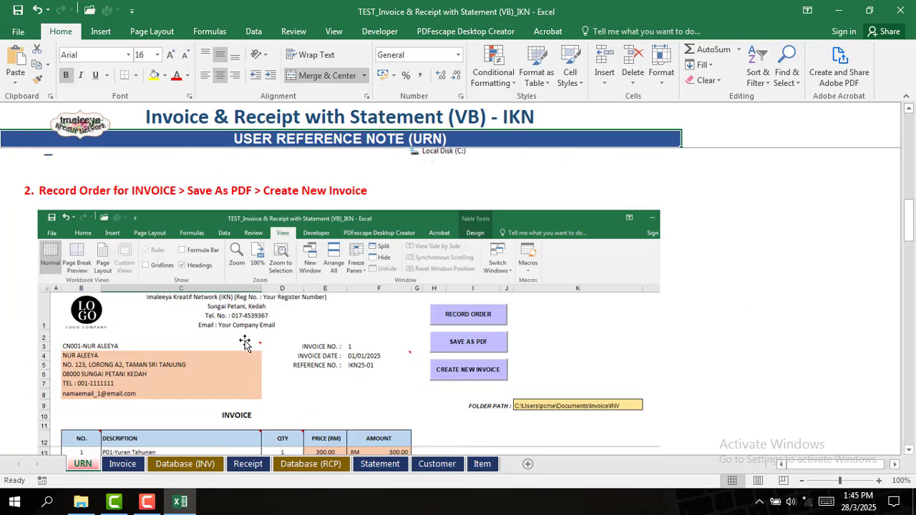
scroll(287, 337, down, 1)
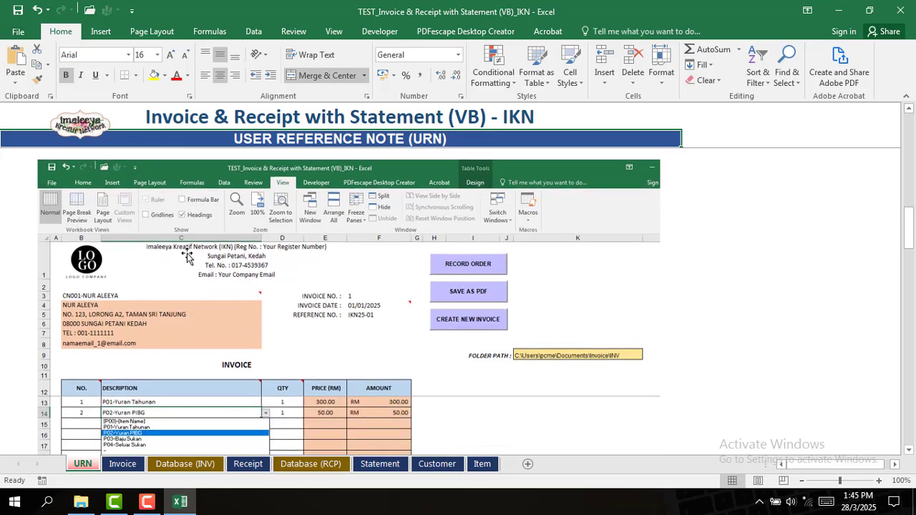
scroll(215, 279, up, 15)
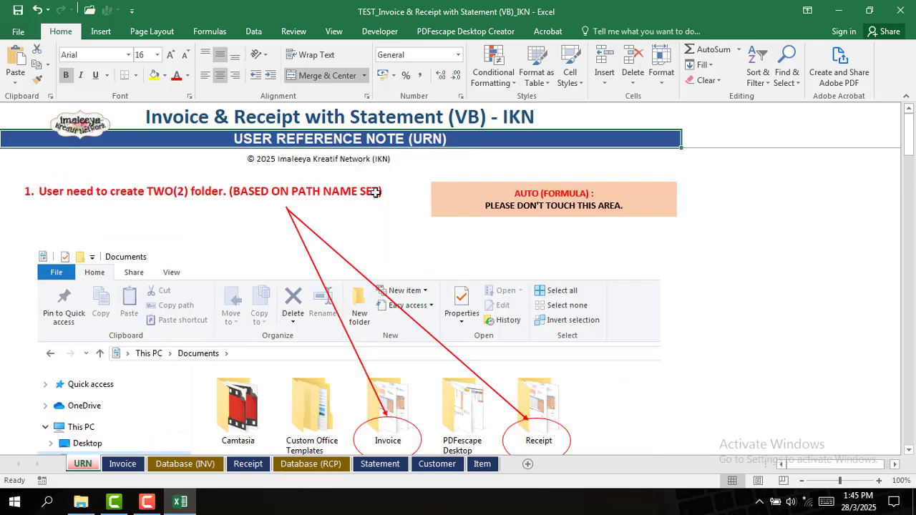
scroll(501, 258, down, 14)
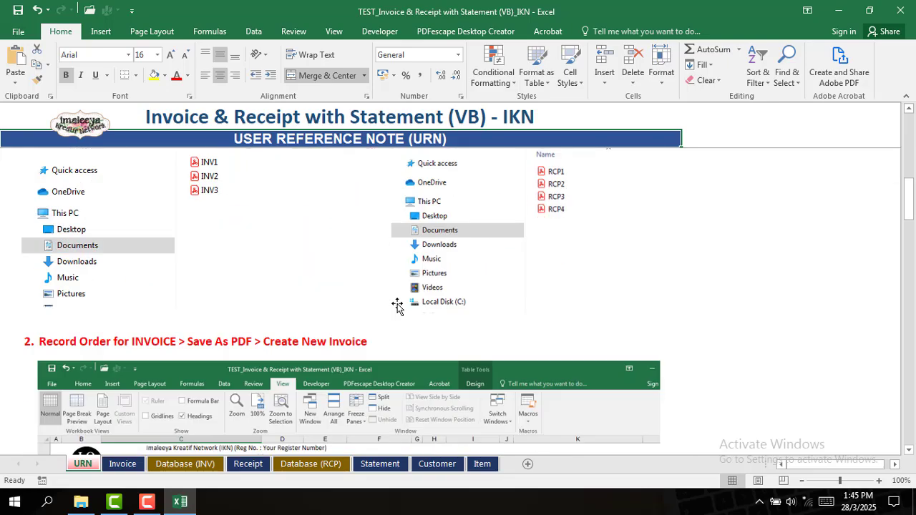
scroll(395, 307, up, 6)
scroll(373, 305, up, 2)
scroll(207, 301, down, 8)
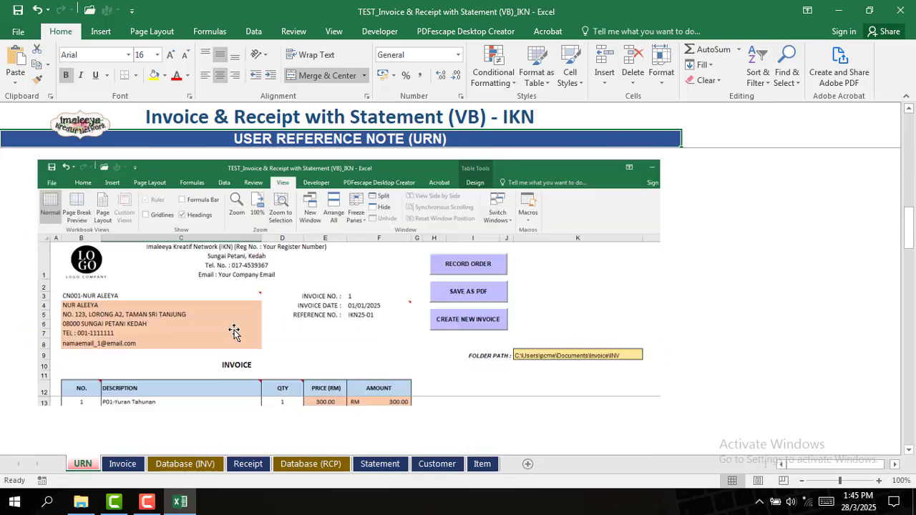
scroll(364, 311, up, 4)
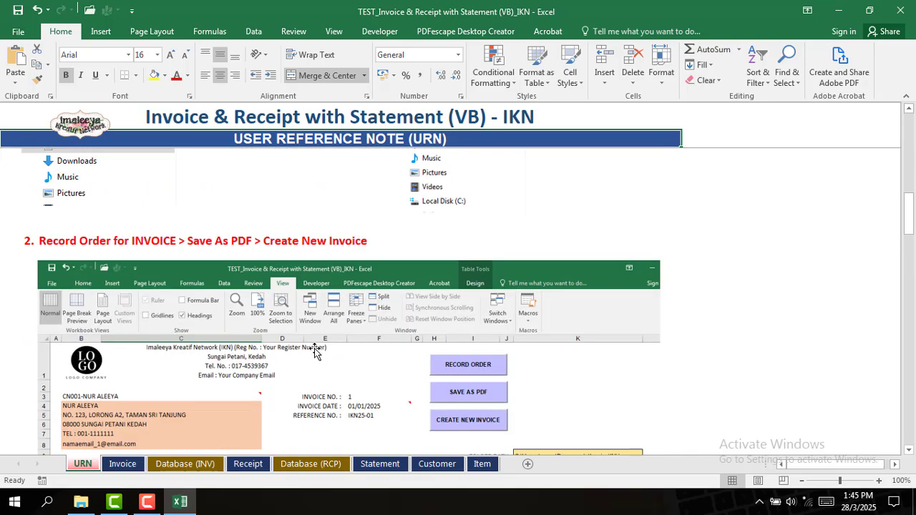
Examine the Invoice sheet from the customer details down to the grand total, payment instructions and remarks
click(123, 464)
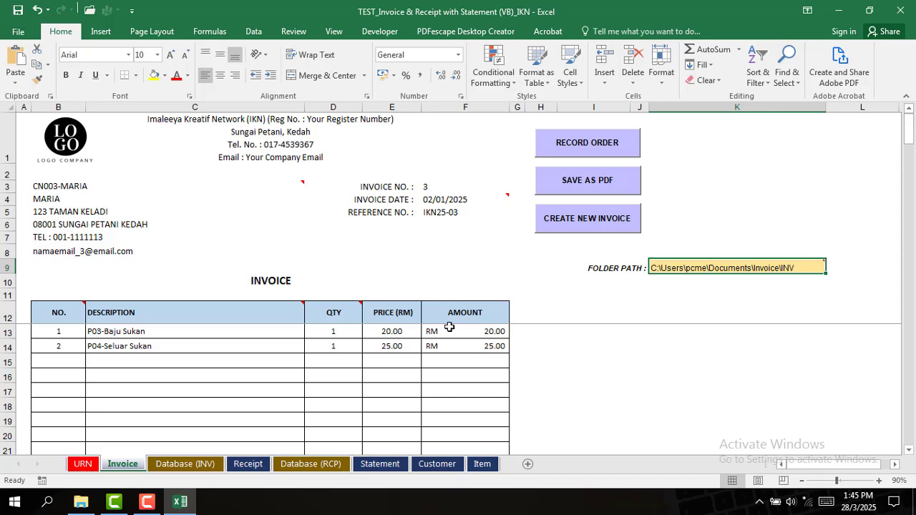
scroll(459, 389, down, 3)
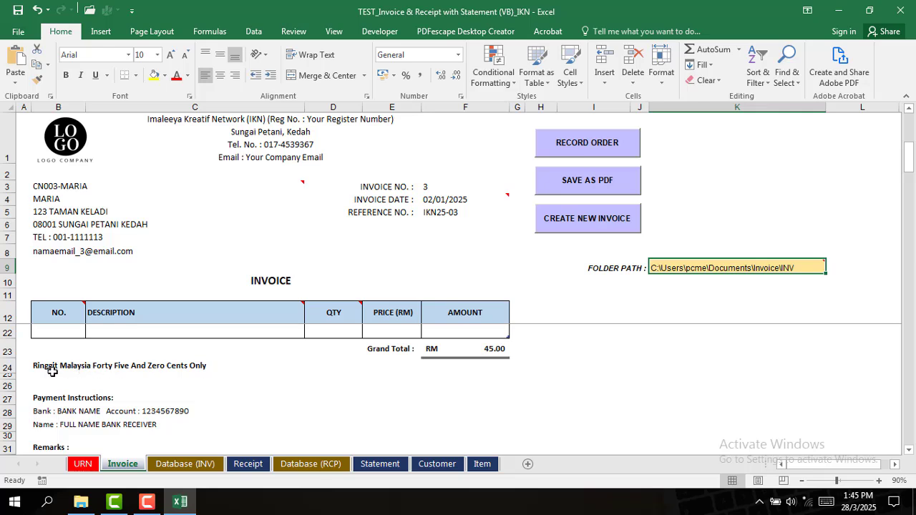
scroll(136, 367, up, 3)
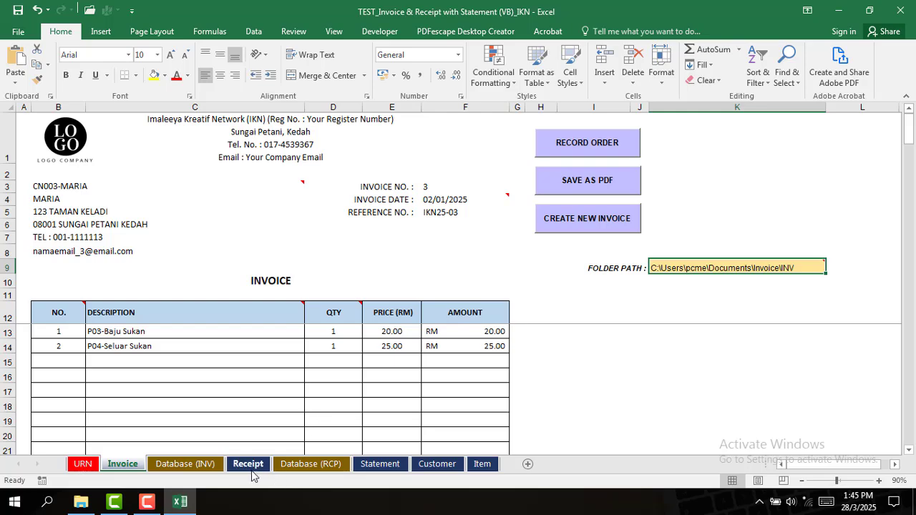
Glance at the Receipt sheet, and read the URN sheet's receipt and statement sections before returning to its invoice section
click(250, 467)
click(82, 464)
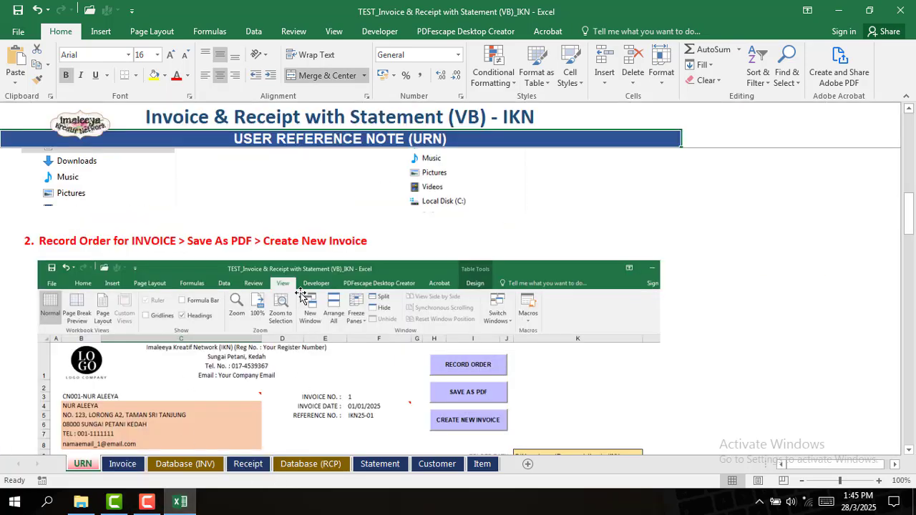
scroll(301, 295, down, 10)
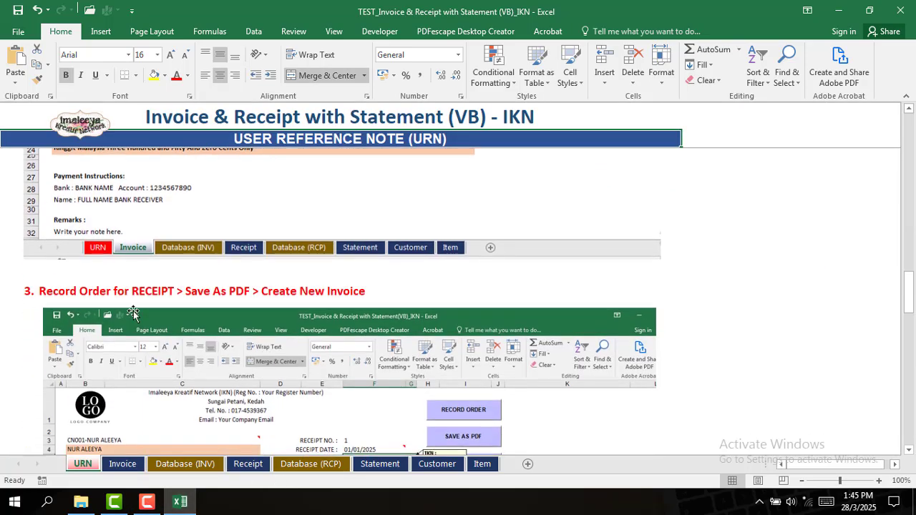
scroll(133, 313, down, 5)
scroll(128, 331, down, 3)
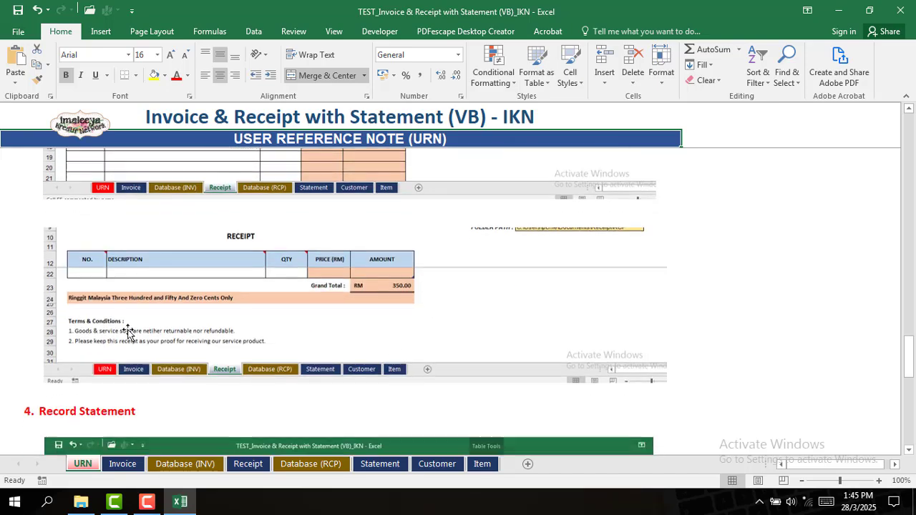
scroll(352, 350, up, 10)
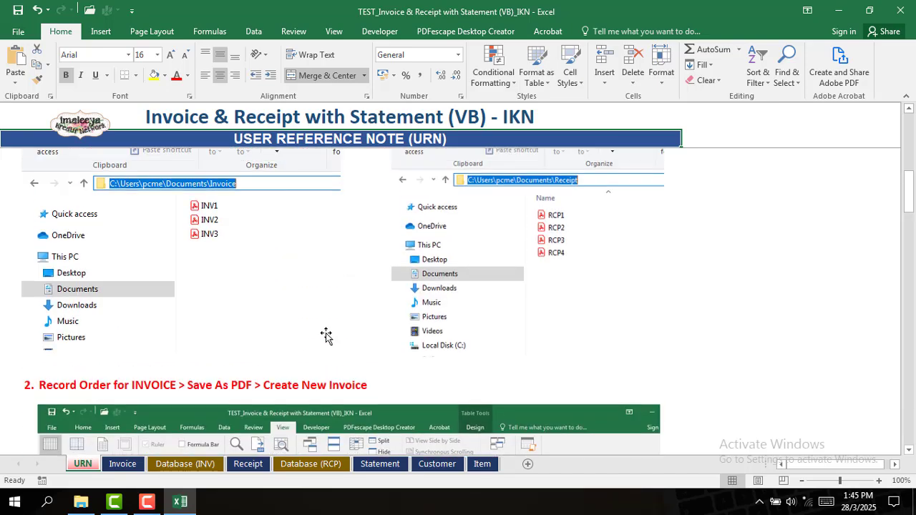
scroll(325, 335, up, 3)
scroll(325, 336, down, 5)
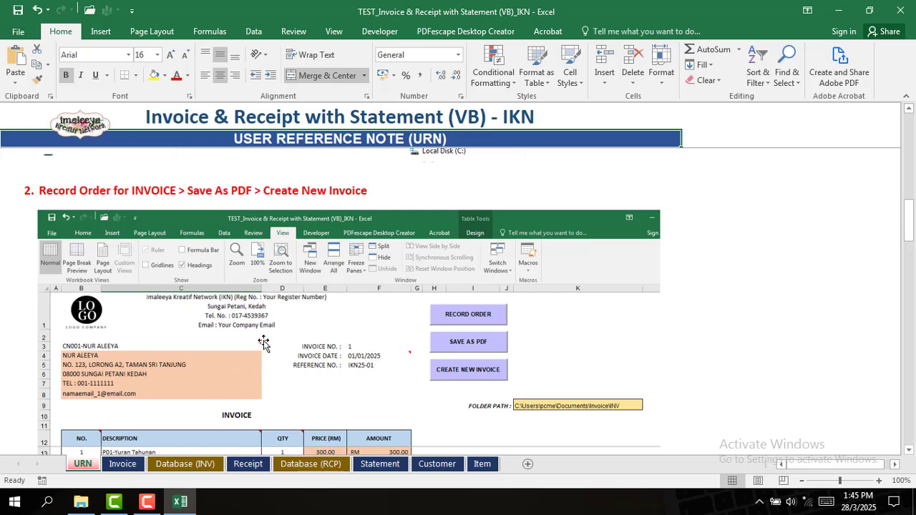
On the Invoice sheet, check the cell notes for the client name in B3 and the invoice date in F4
click(122, 464)
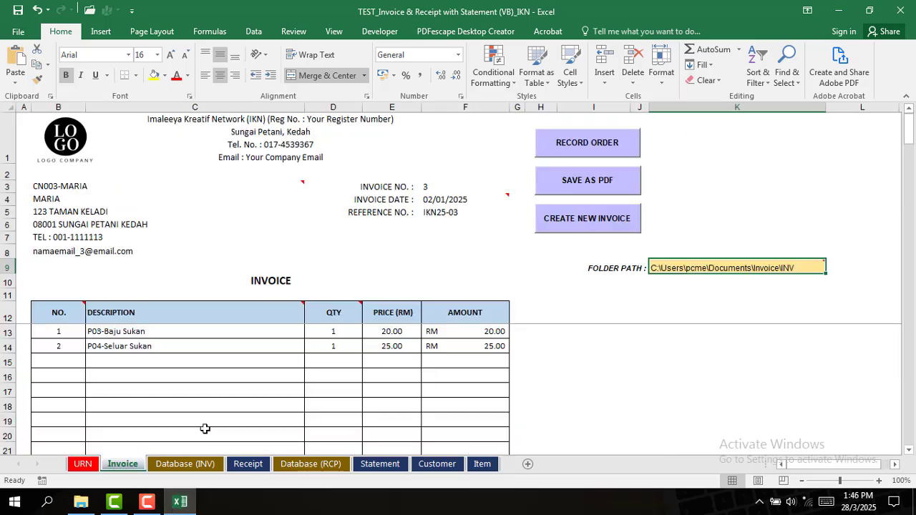
click(272, 185)
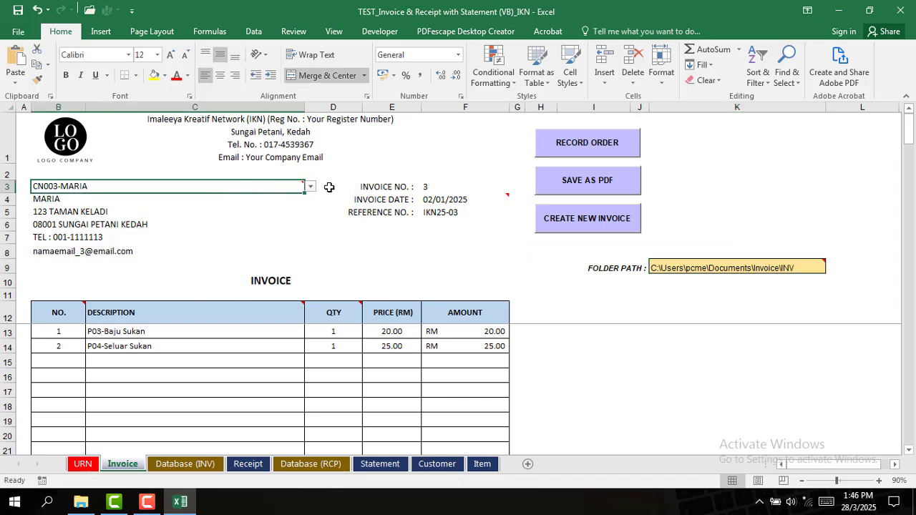
mouse_move(287, 186)
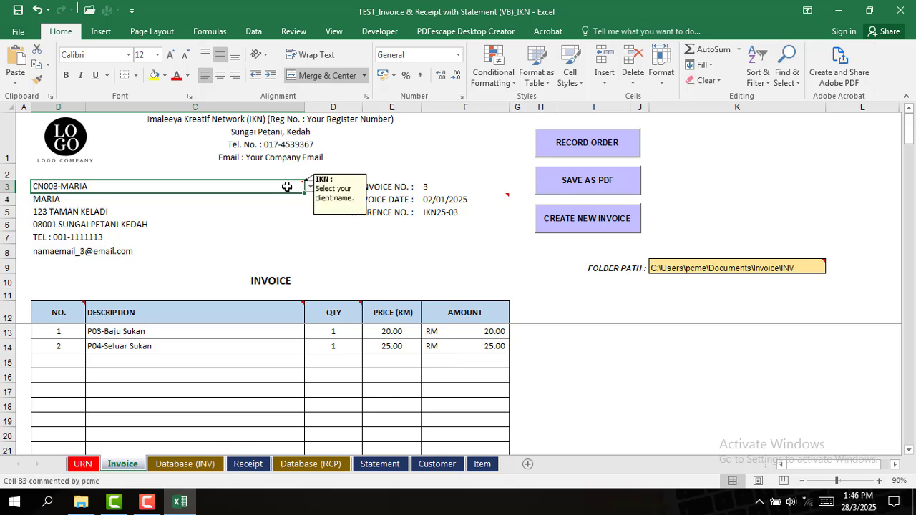
click(493, 199)
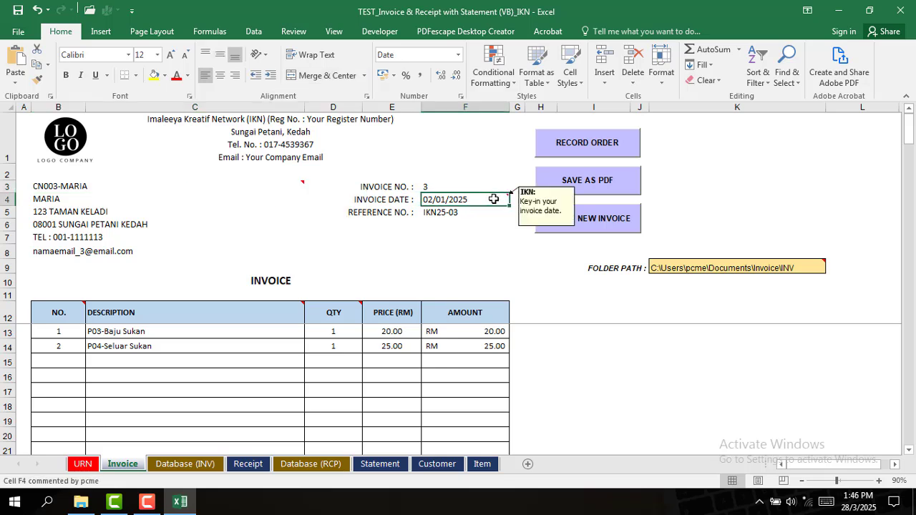
click(281, 190)
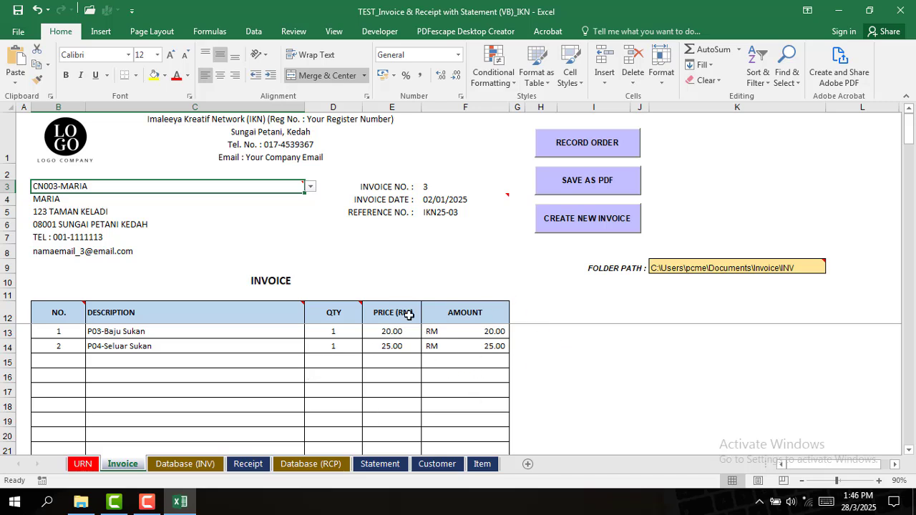
Check the notes on the invoice table's NO. and DESCRIPTION headers, and view the item choices for the first line in C13
click(67, 310)
click(252, 315)
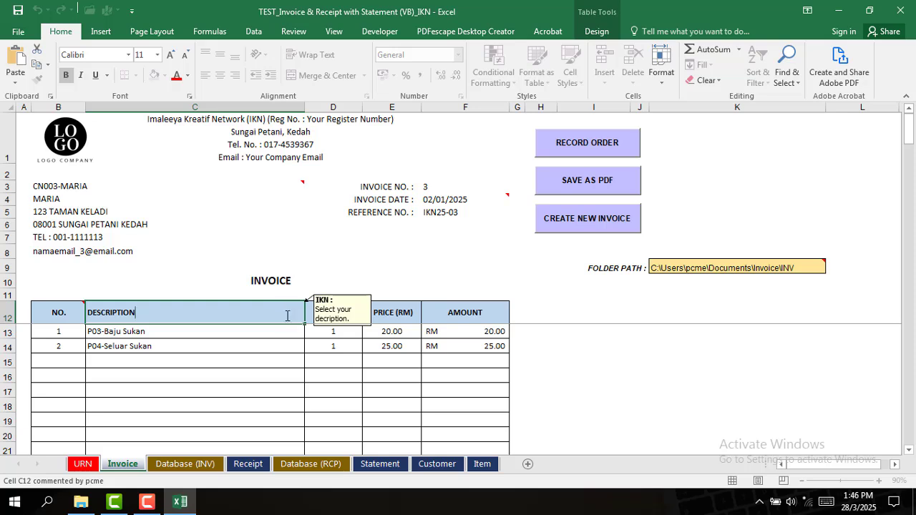
click(265, 334)
click(312, 333)
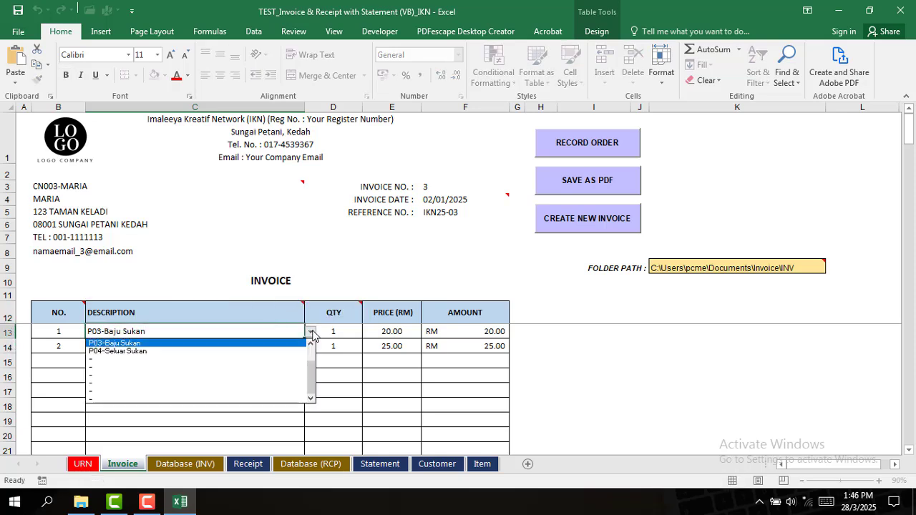
click(307, 343)
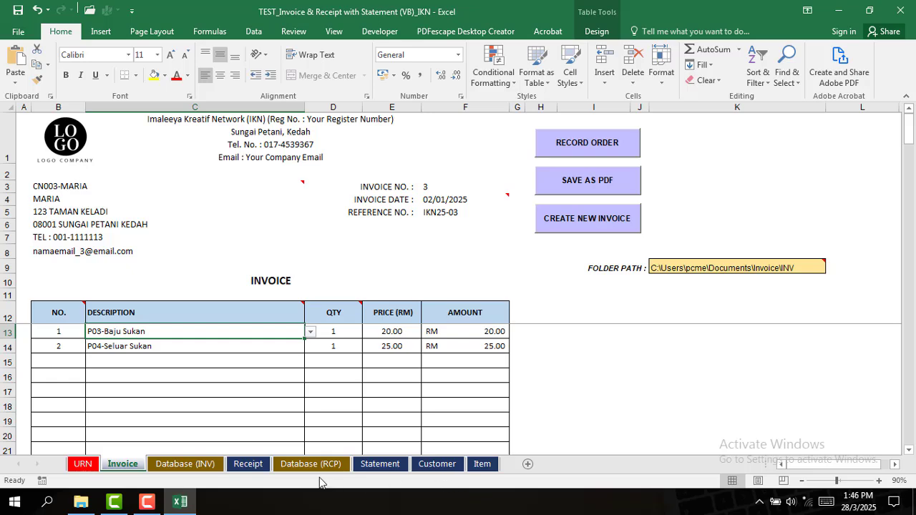
Examine the Customer and Item lists that supply the invoice choices, rechecking the URN sheet's instructions in between
click(437, 464)
click(484, 467)
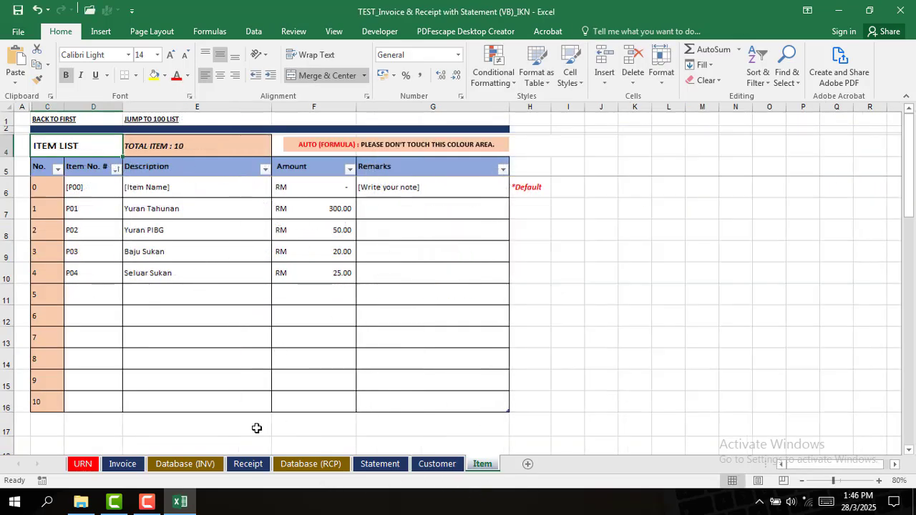
click(83, 465)
scroll(230, 302, up, 6)
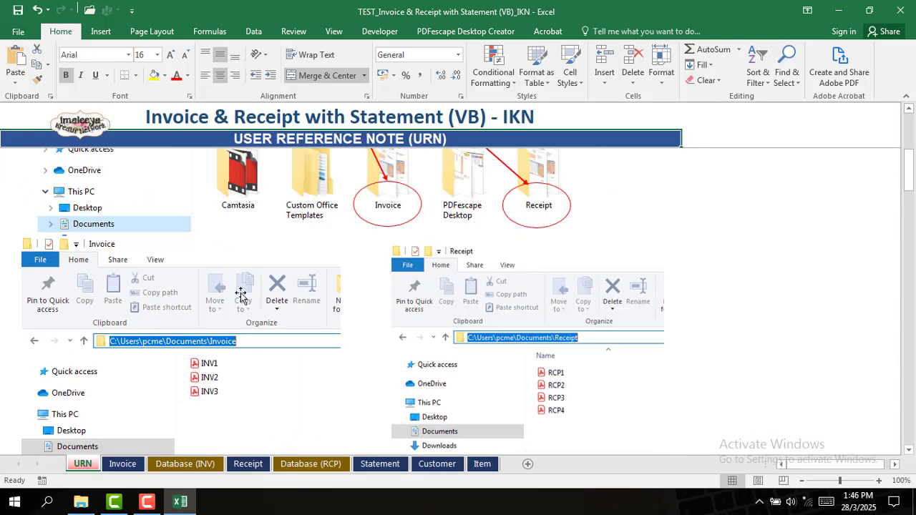
scroll(241, 297, down, 7)
click(437, 465)
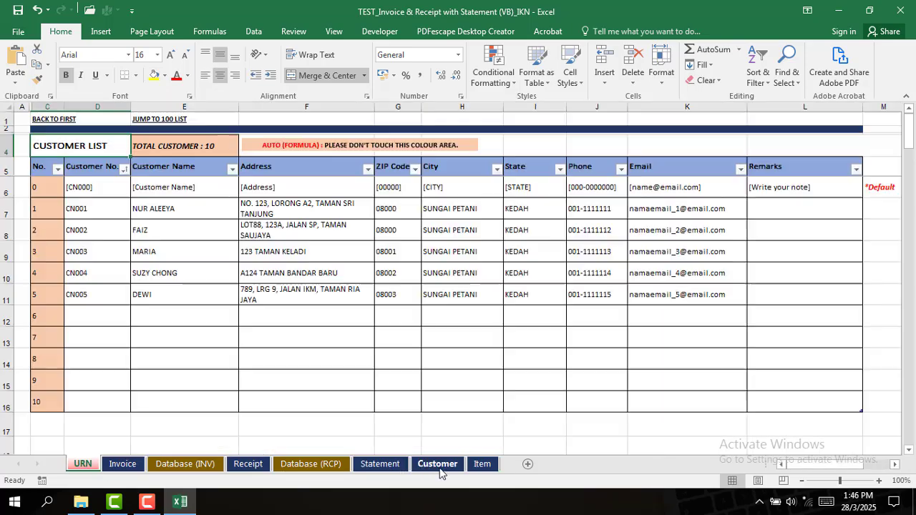
click(483, 464)
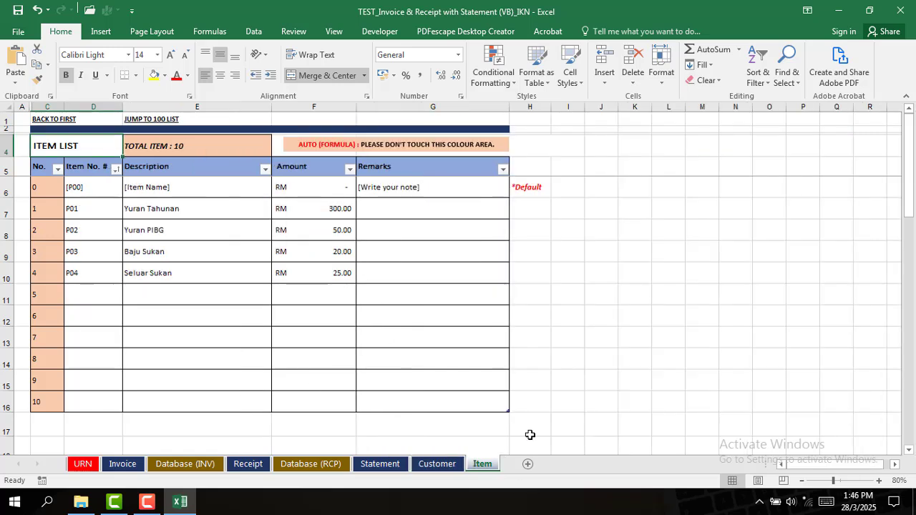
click(436, 464)
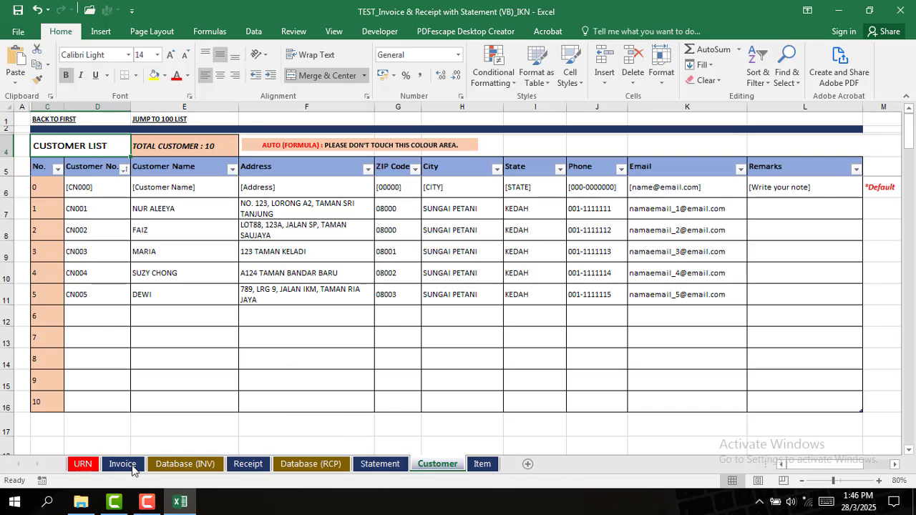
Back on the Invoice sheet, browse the description choices in C13 again without changing the selected item
click(124, 465)
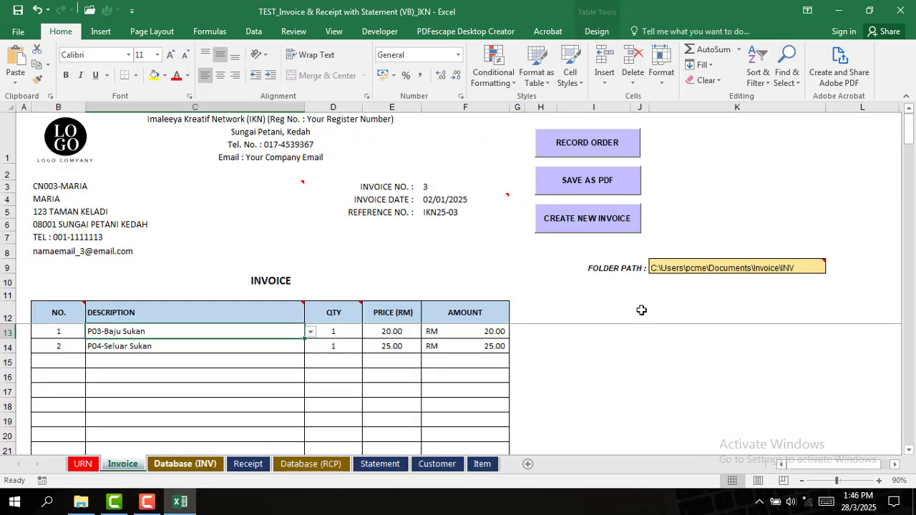
click(311, 333)
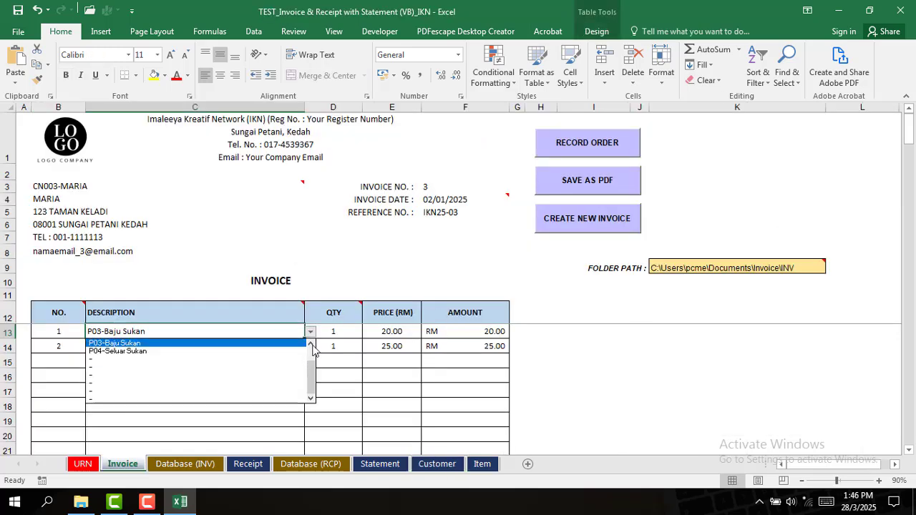
click(309, 347)
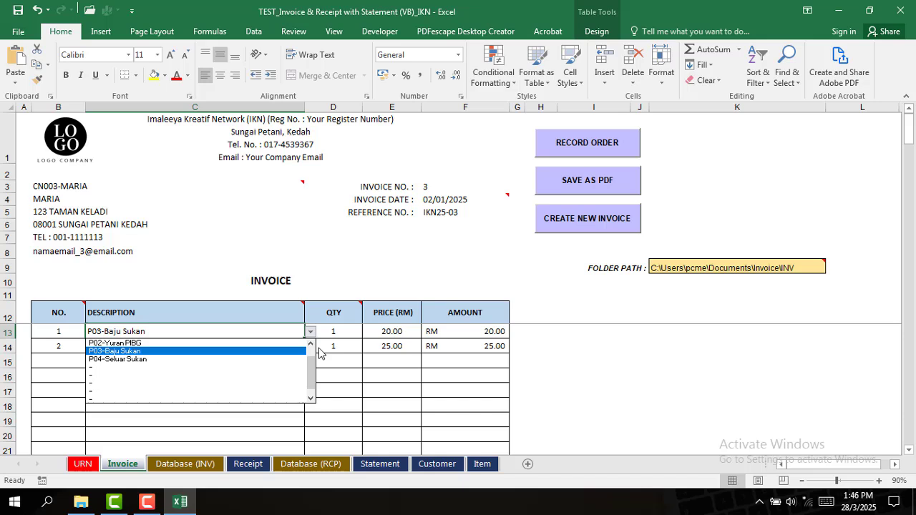
click(408, 282)
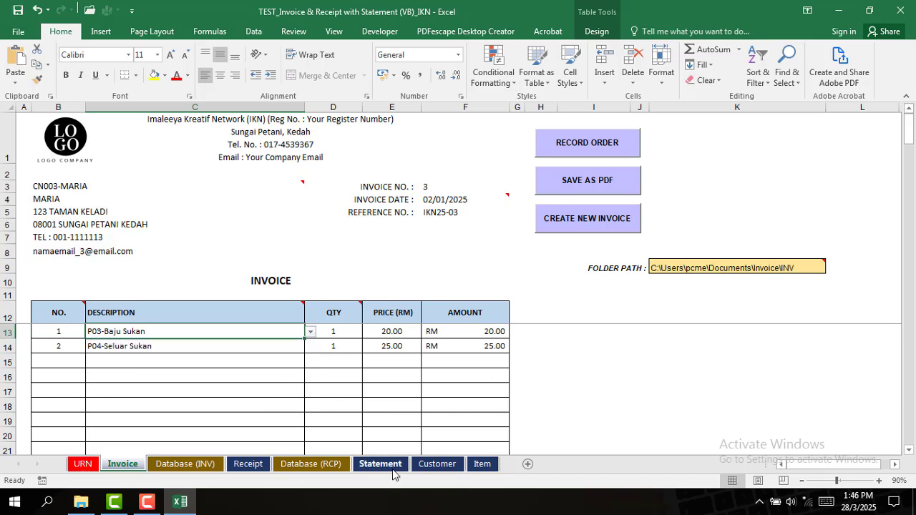
View the 2025 statement report on the Statement sheet, and return to the URN sheet's invoice instructions
click(380, 464)
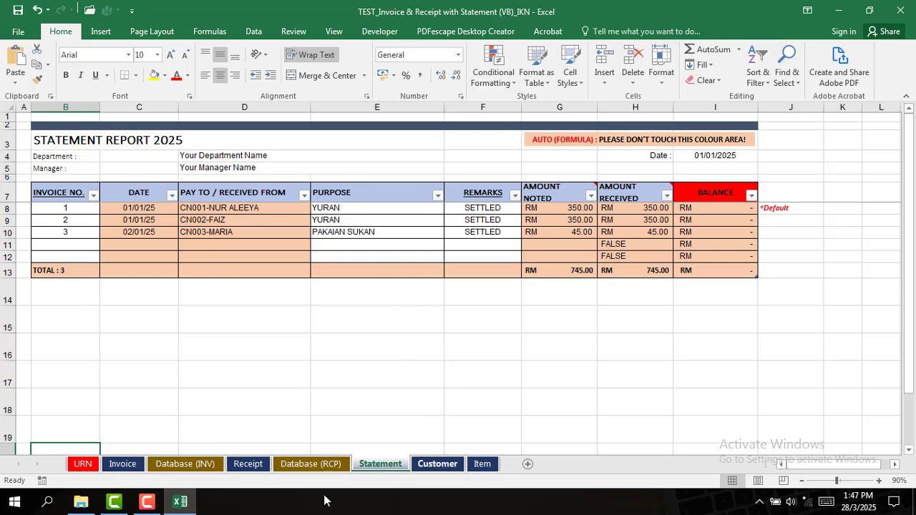
click(83, 467)
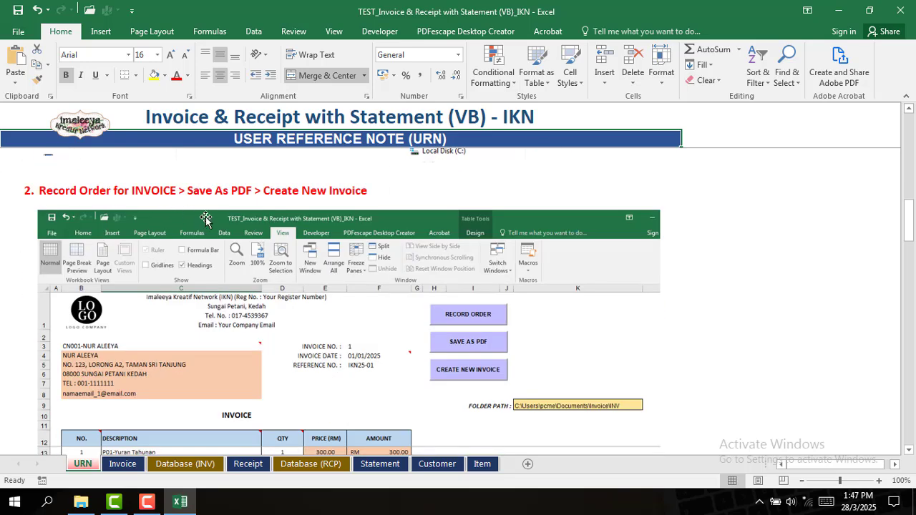
Check the recorded invoices on the Database (INV) sheet and return to the Invoice sheet
click(123, 464)
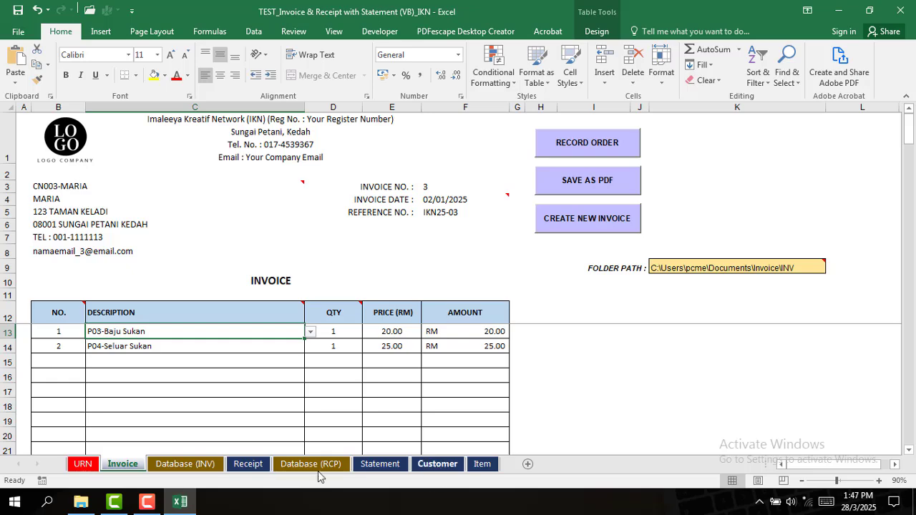
click(184, 464)
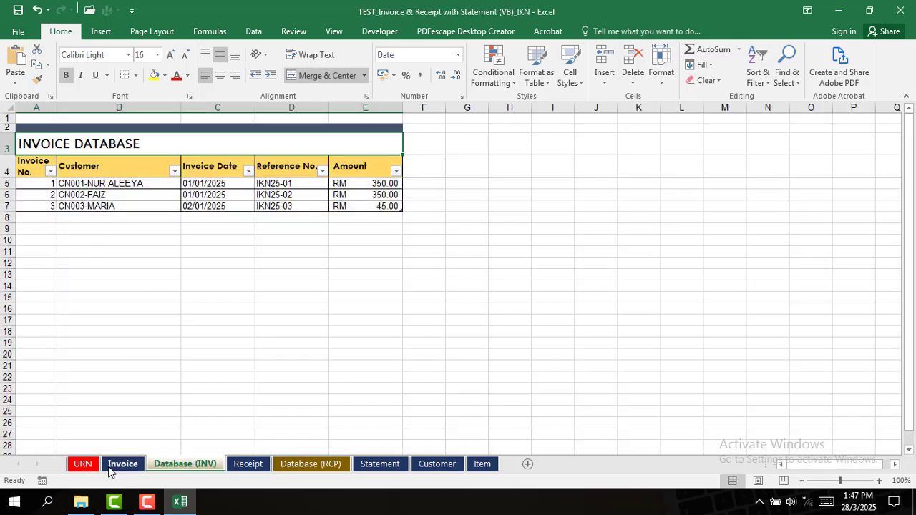
click(112, 467)
Select the customer listed directly after the current one in B3, and create a new invoice
click(263, 190)
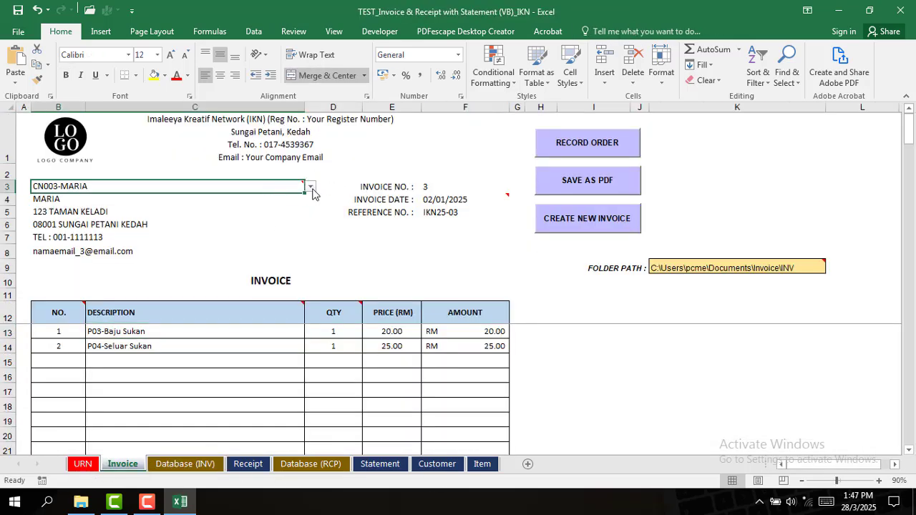
click(311, 187)
click(288, 206)
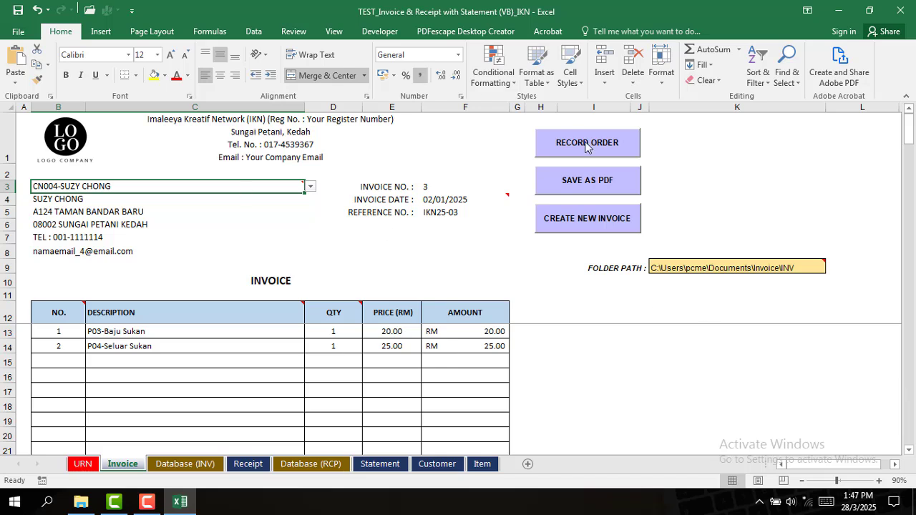
click(614, 229)
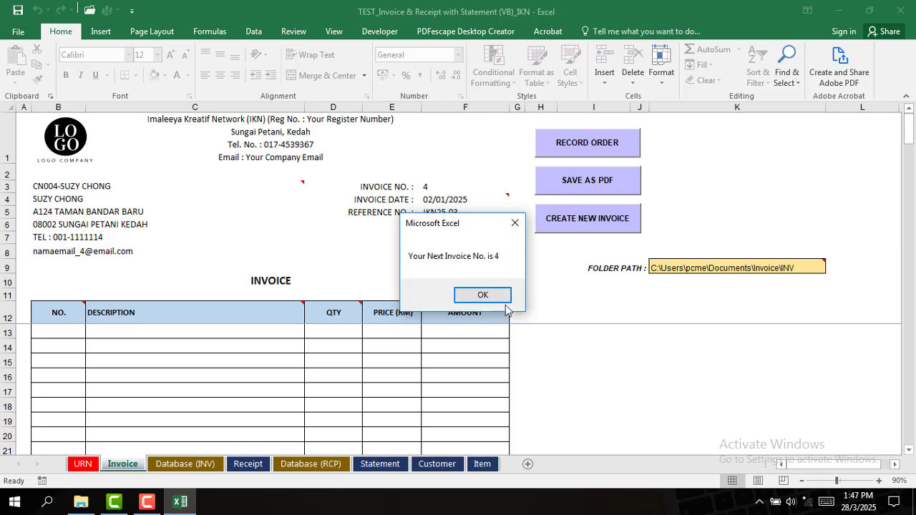
click(483, 296)
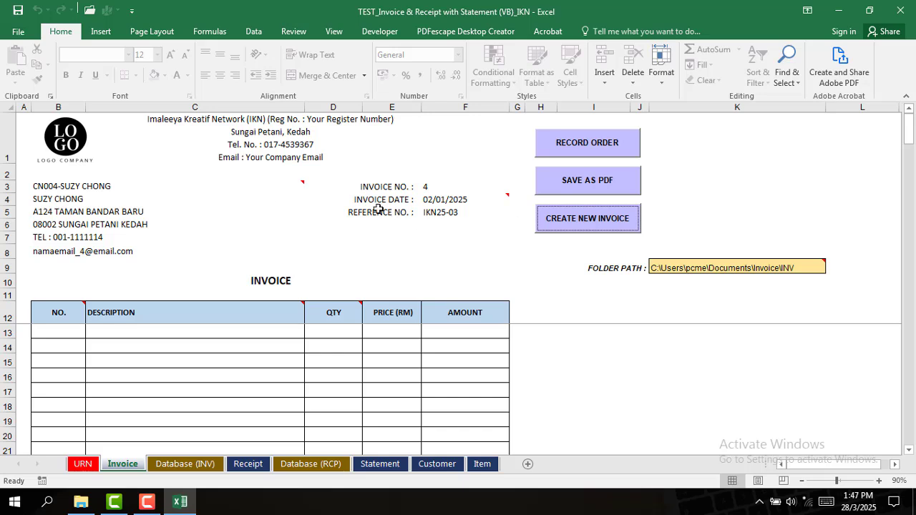
Browse the customer choices in B3 on the new invoice, keeping the selected customer
click(294, 186)
click(310, 188)
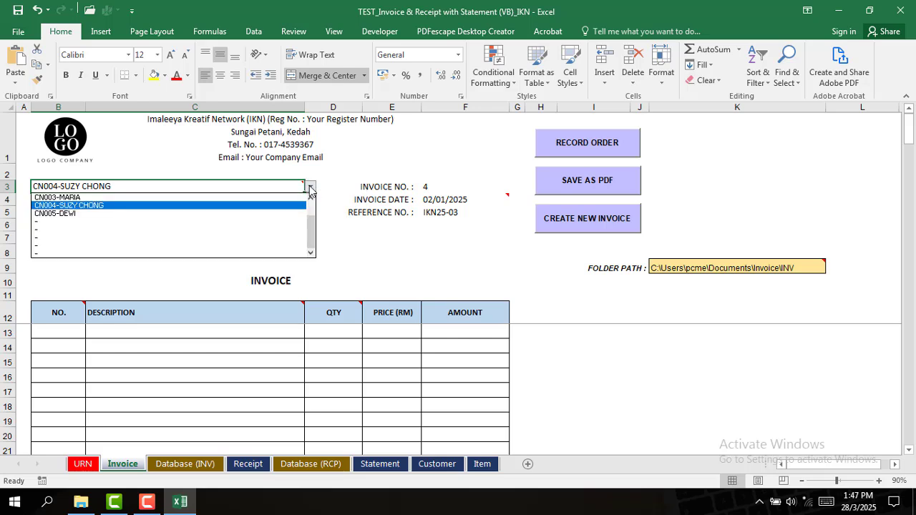
click(309, 187)
Set the invoice date to 10/01/2025 and the reference number to IKN25-04
click(469, 200)
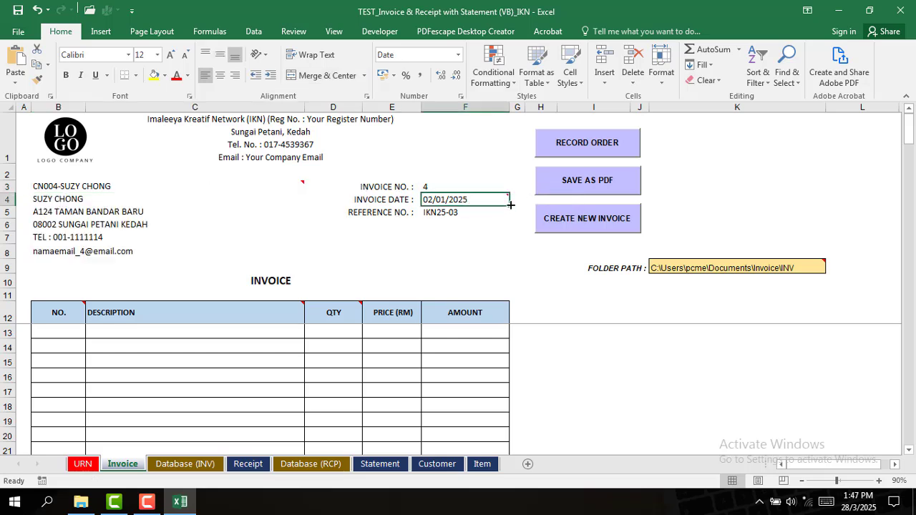
text(10/)
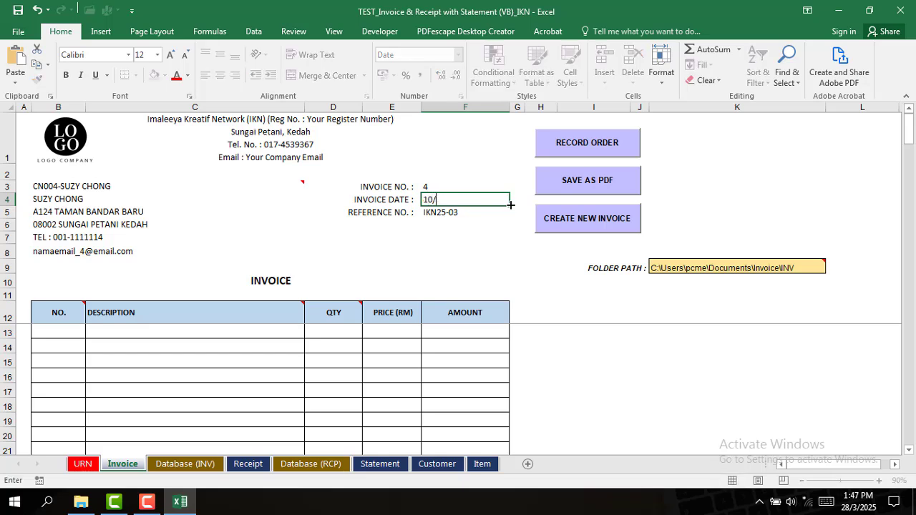
text(01)
key(Return)
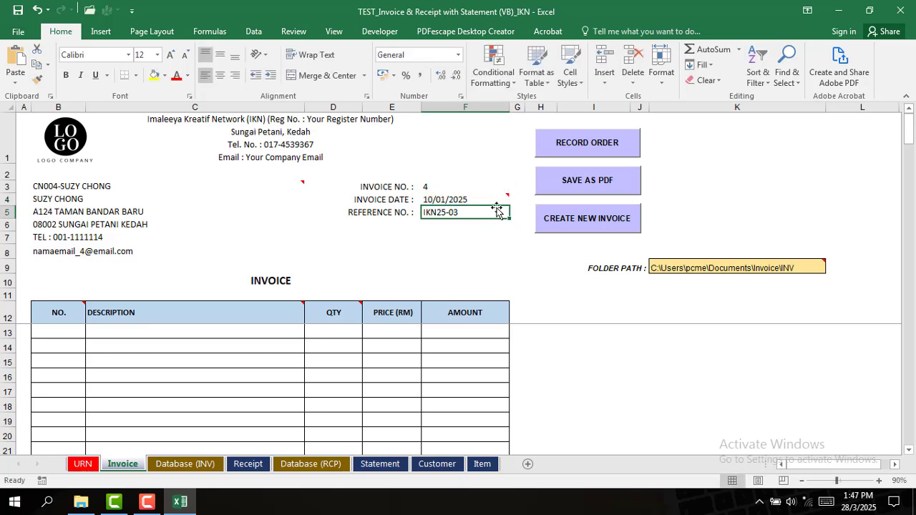
double_click(464, 212)
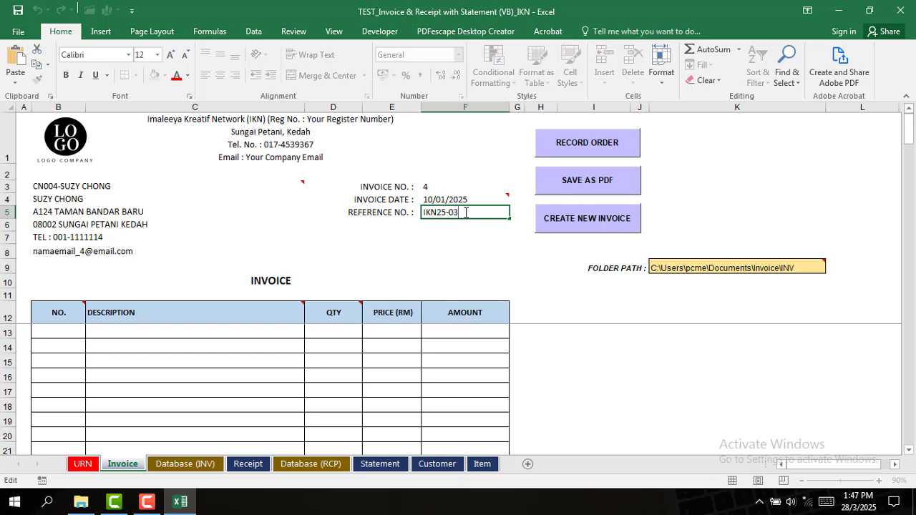
text(4)
click(485, 238)
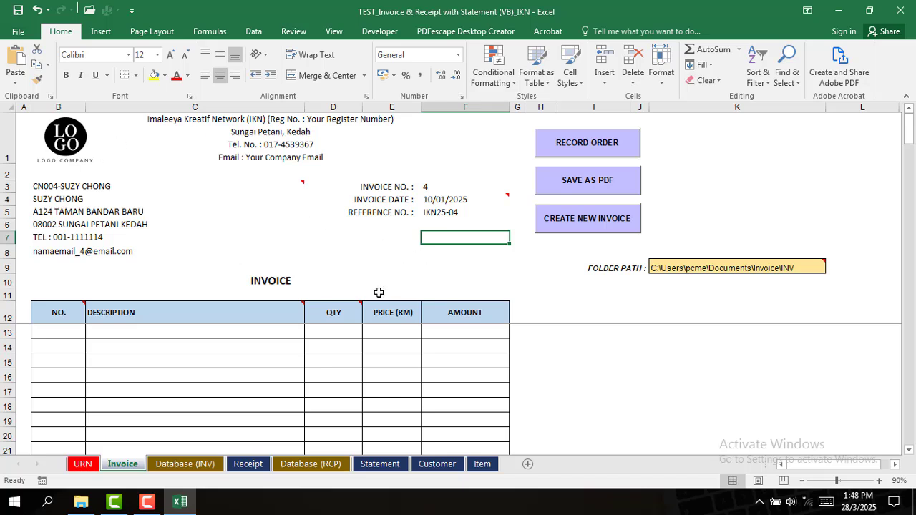
Fill invoice line 1 in row 13 with the item P01-Yuran Tahunan and a quantity of 1
click(66, 328)
text(1)
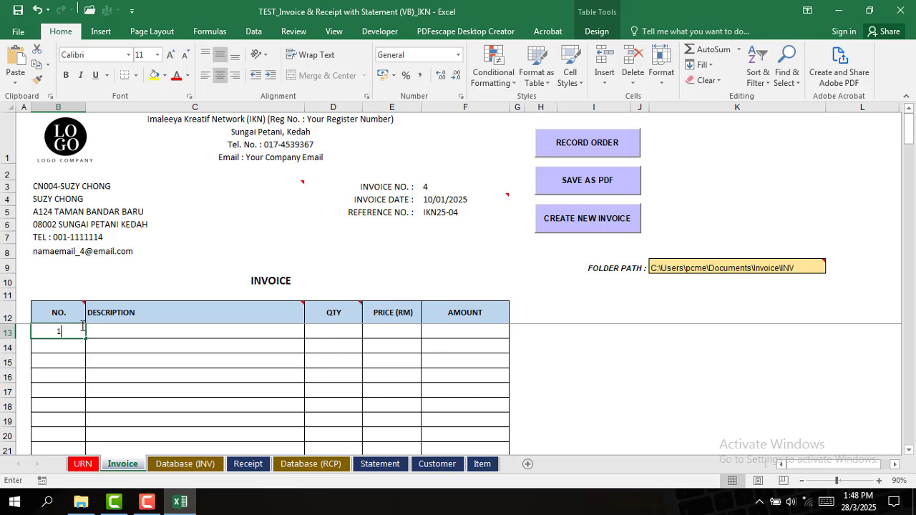
click(241, 330)
click(310, 333)
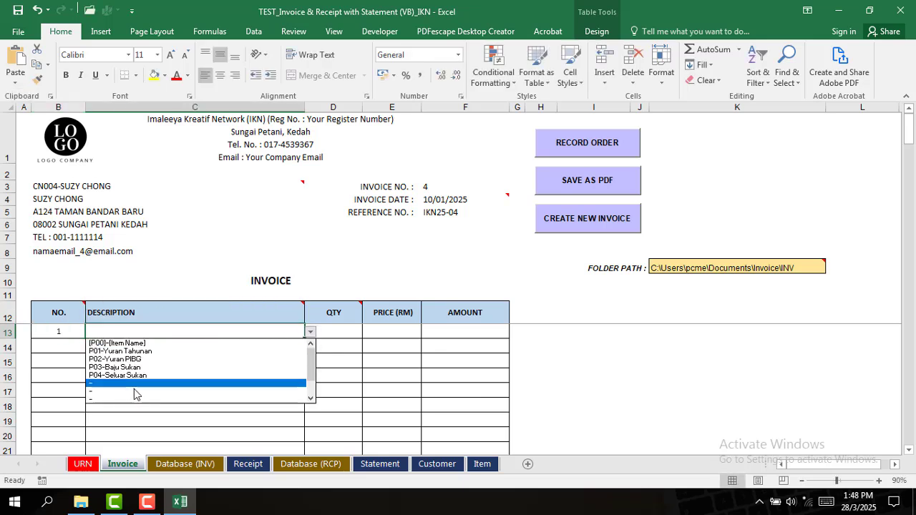
click(143, 351)
click(328, 336)
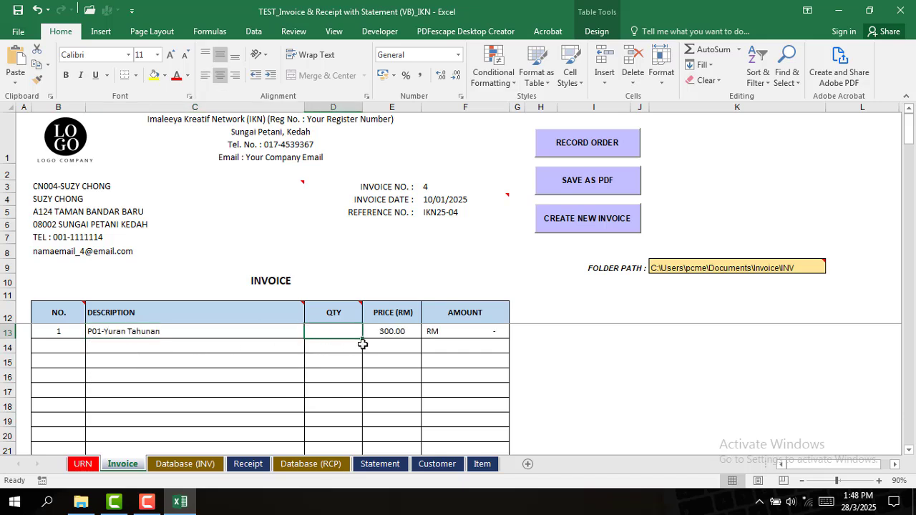
text(1)
key(Return)
Fill invoice line 2 in row 14 with the item P02-Yuran PIBG and a quantity of 1
click(88, 346)
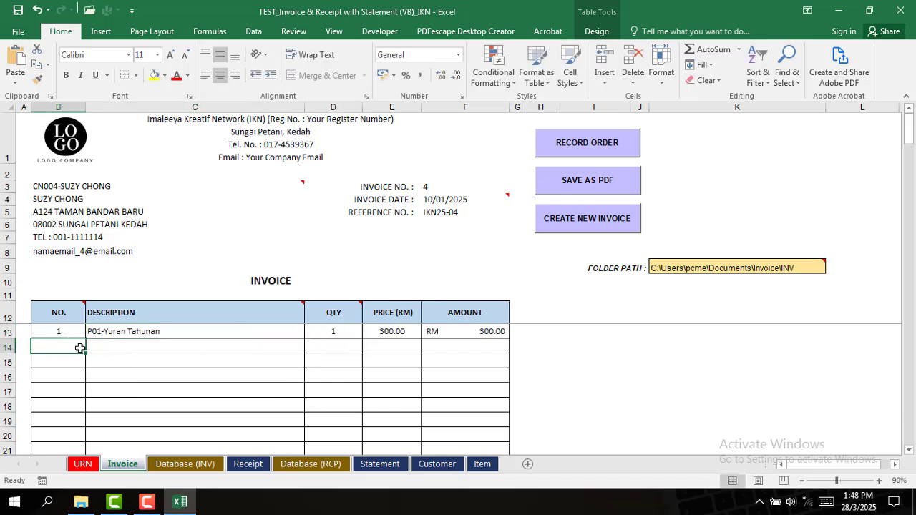
text(2)
key(Tab)
click(309, 348)
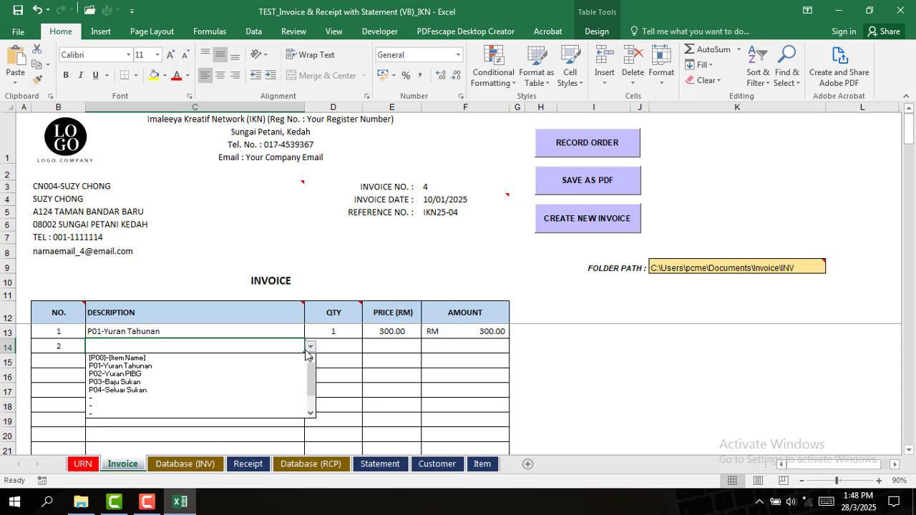
click(211, 374)
click(346, 350)
text(1)
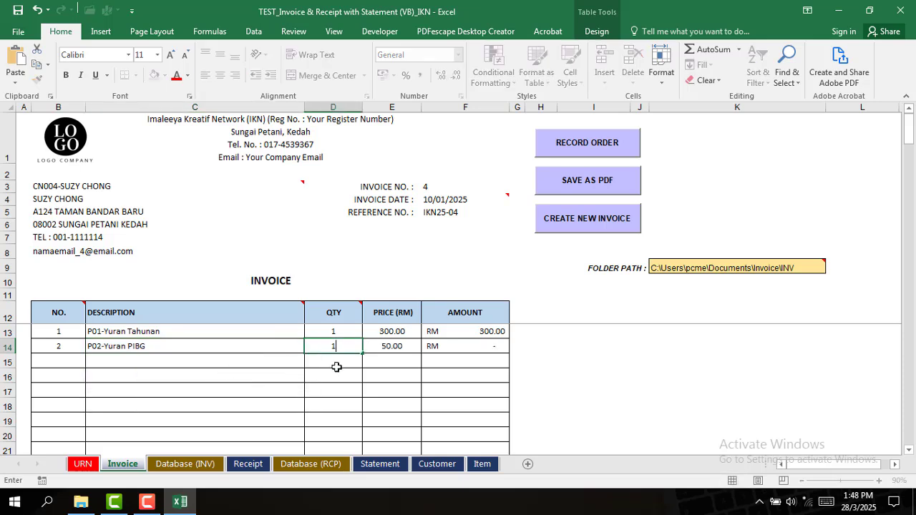
key(Return)
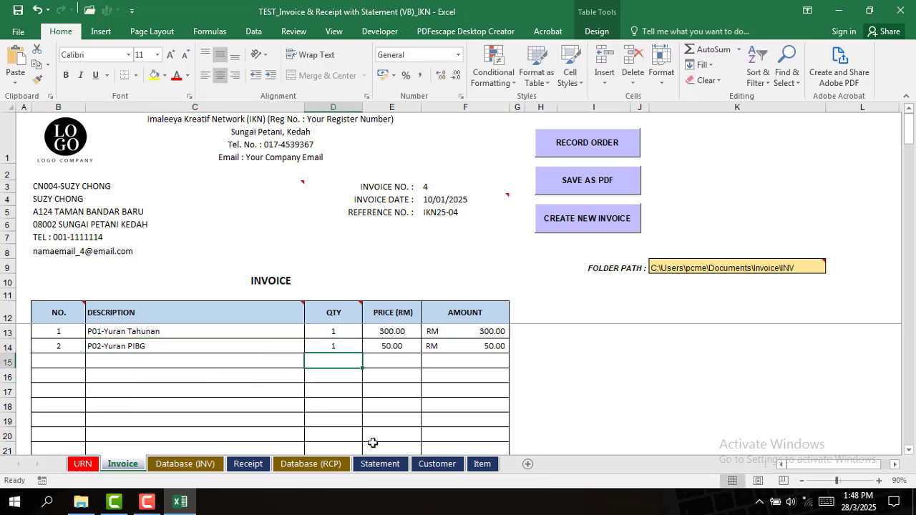
Check the grand total below the invoice lines, and glance at the Receipt sheet before returning to the Invoice sheet
scroll(373, 444, down, 3)
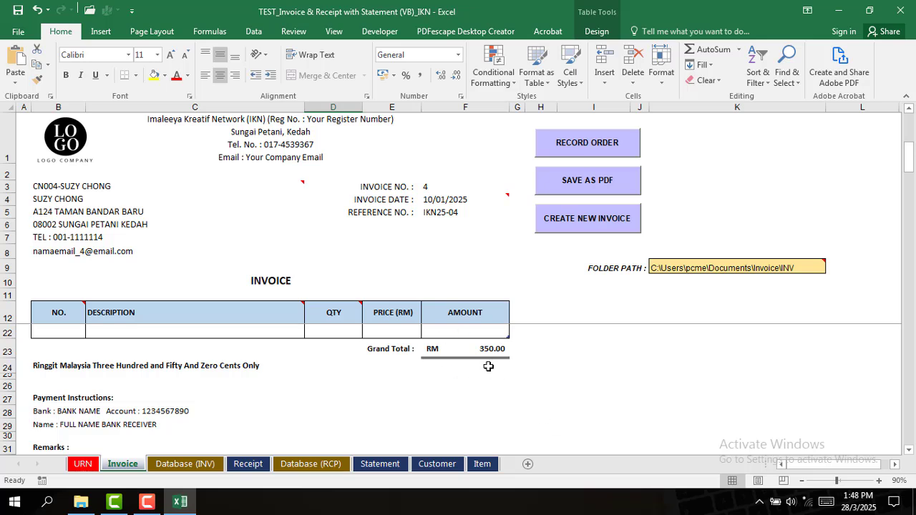
scroll(488, 366, up, 3)
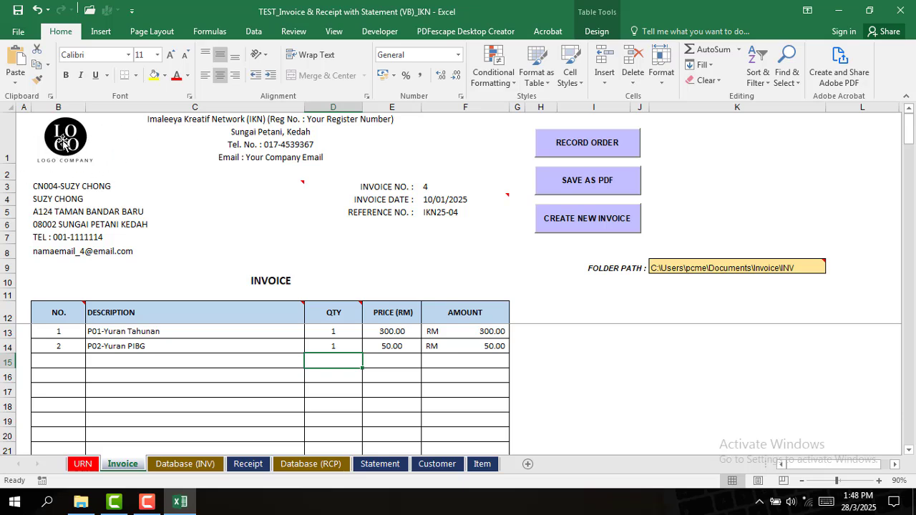
click(248, 464)
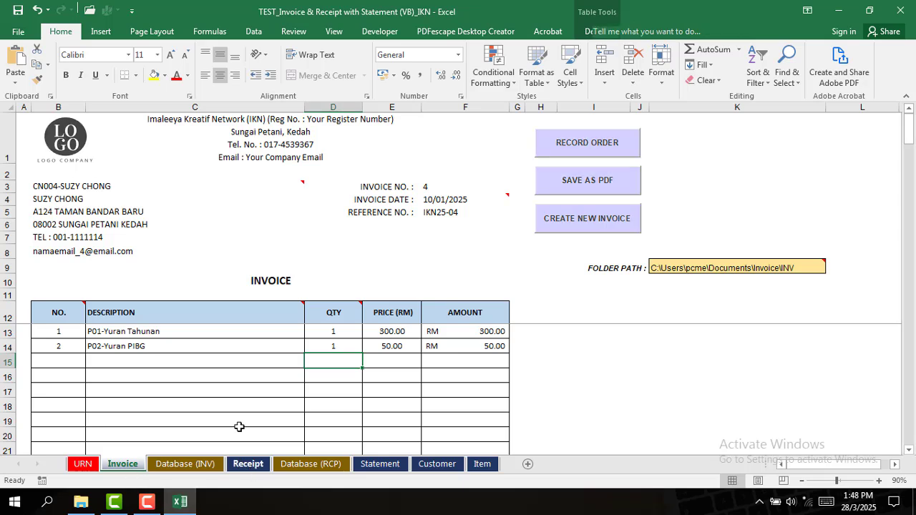
click(122, 464)
View the options available for changing the company logo picture, leaving the logo as it is
click(66, 141)
right_click(64, 139)
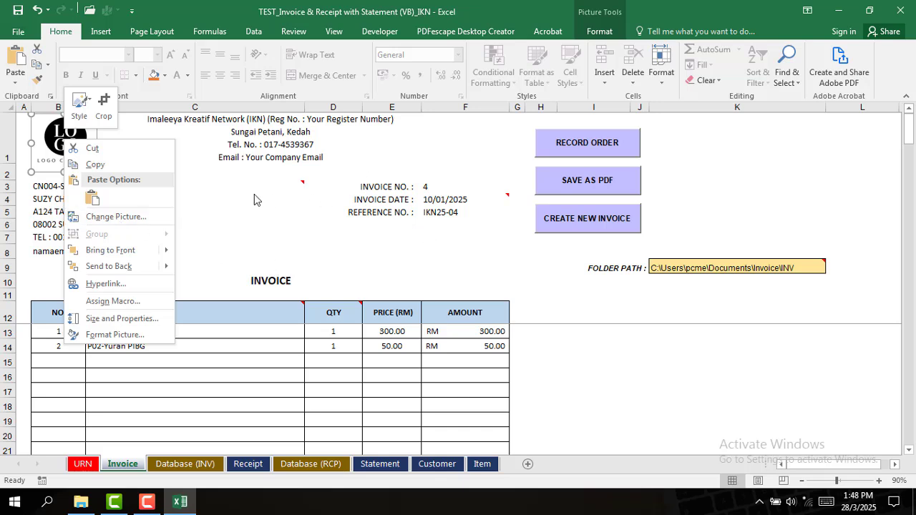
key(Escape)
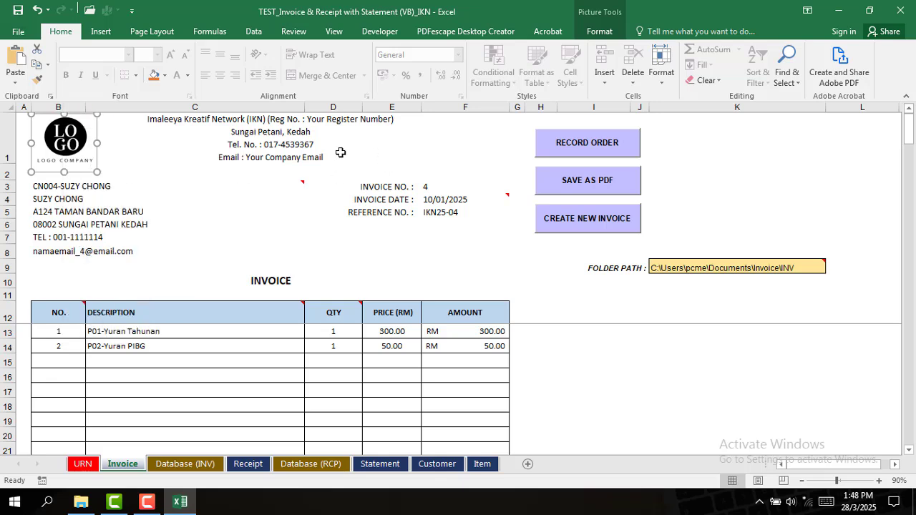
Try editing the company name, location and telephone lines in the row 1 header cell, and undo the trial edit
click(231, 162)
double_click(204, 133)
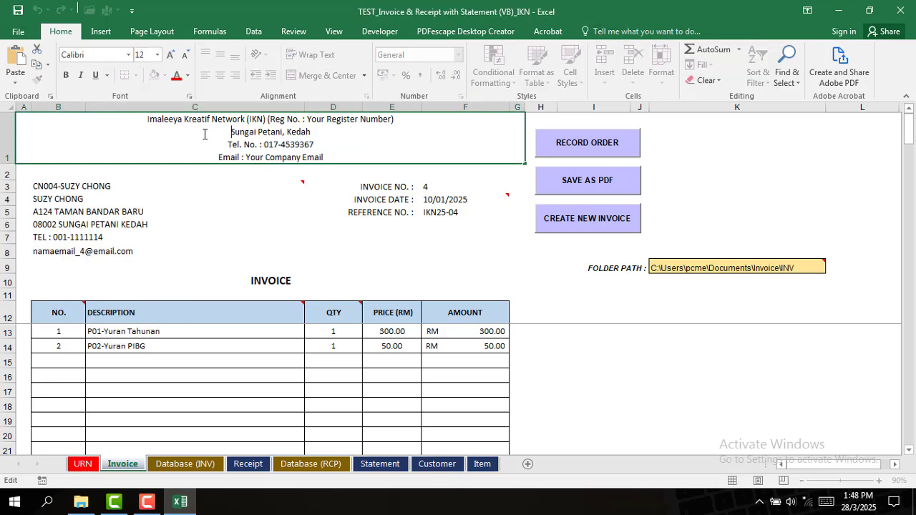
click(238, 195)
click(268, 130)
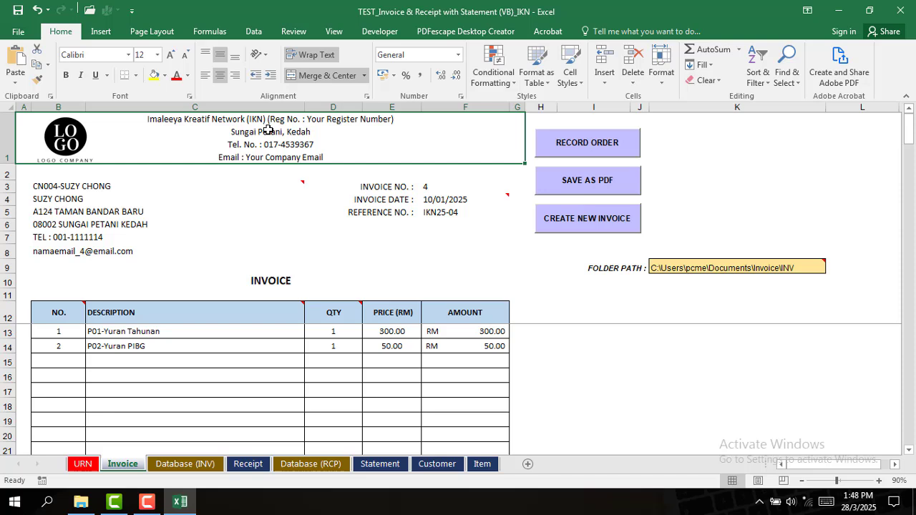
double_click(187, 135)
drag(148, 119, 328, 149)
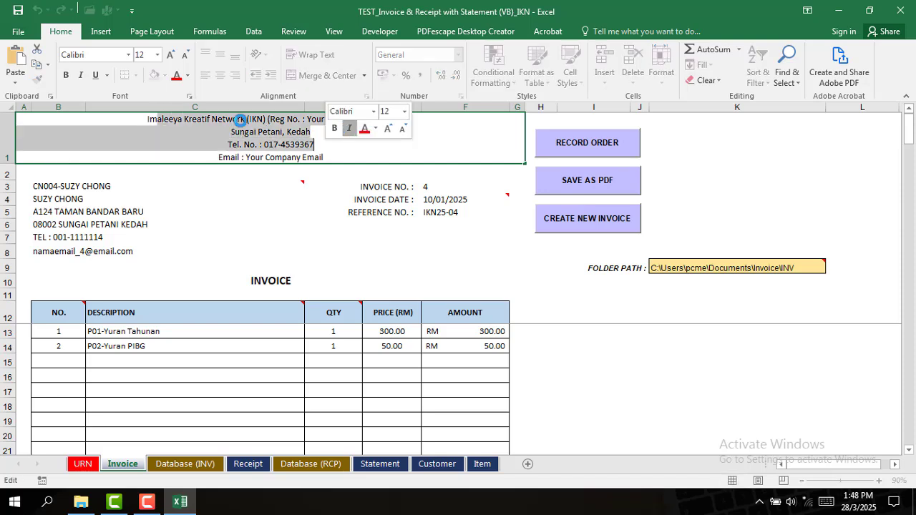
click(394, 150)
key(ctrl+z)
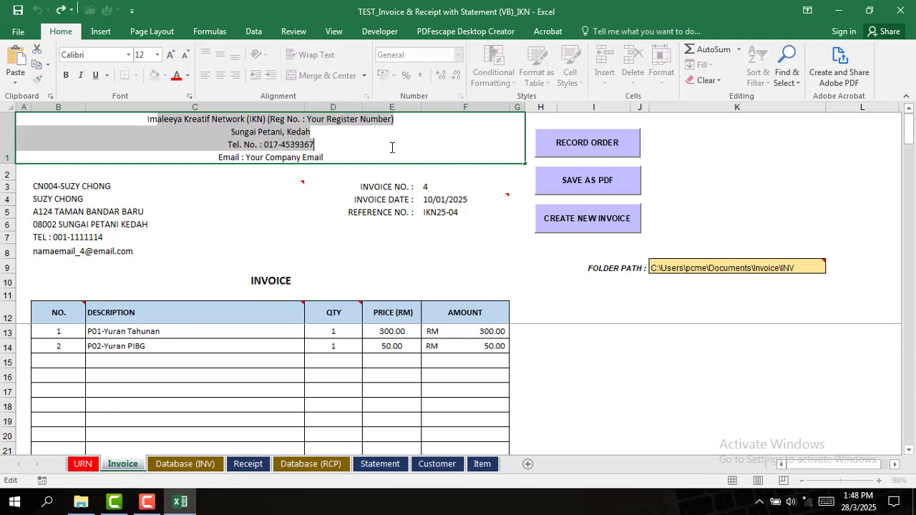
click(362, 141)
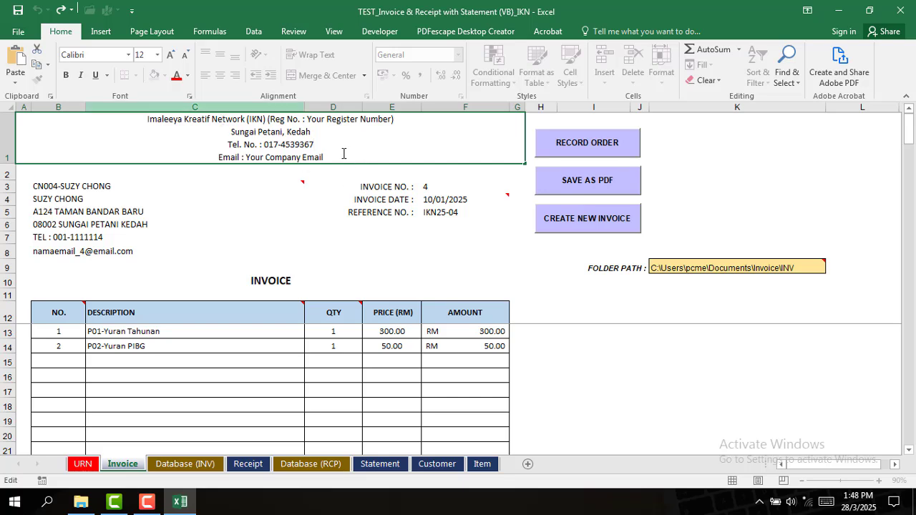
Delete the email line from the company header in row 1, and remove the blank line left beneath the telephone line
drag(344, 153, 217, 159)
click(341, 148)
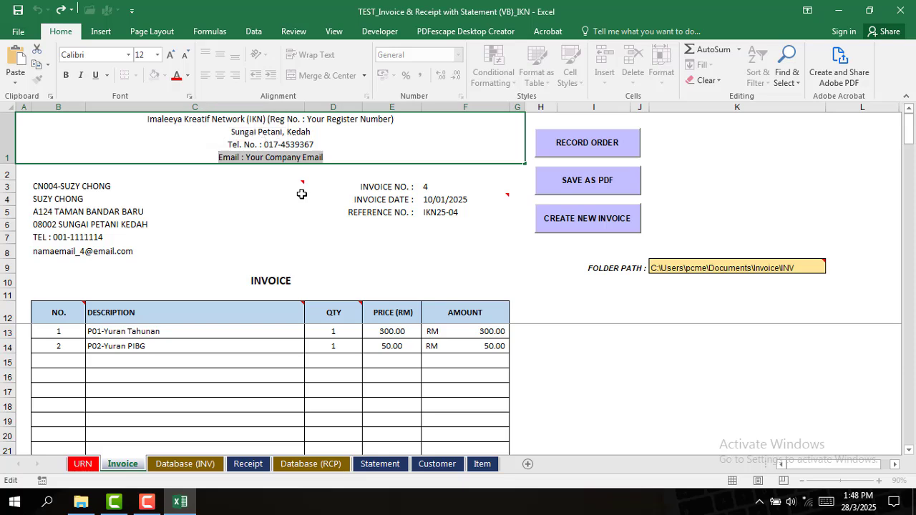
key(Delete)
click(368, 168)
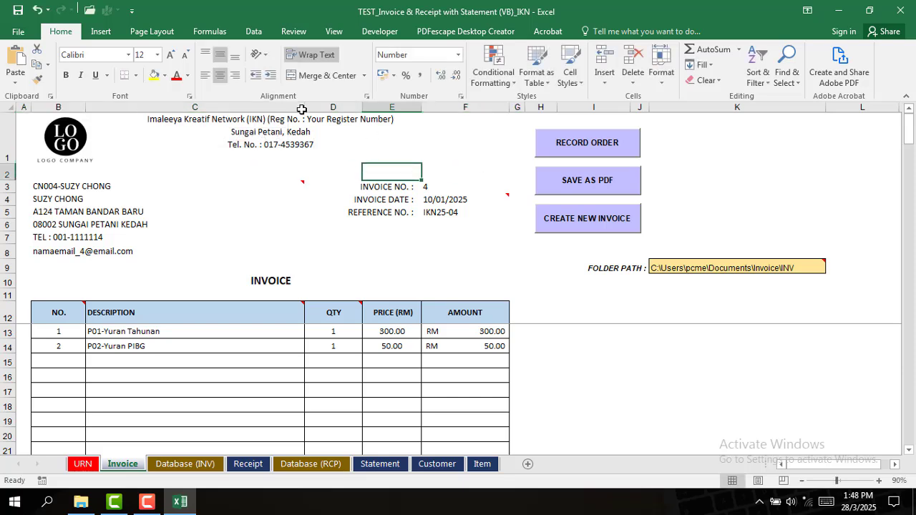
double_click(315, 140)
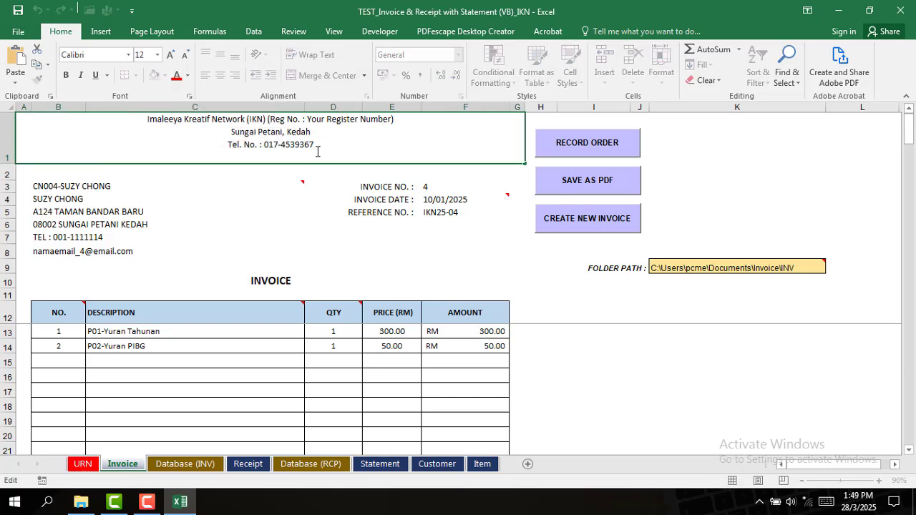
text(VXHS)
key(BackSpace)
key(BackSpace)
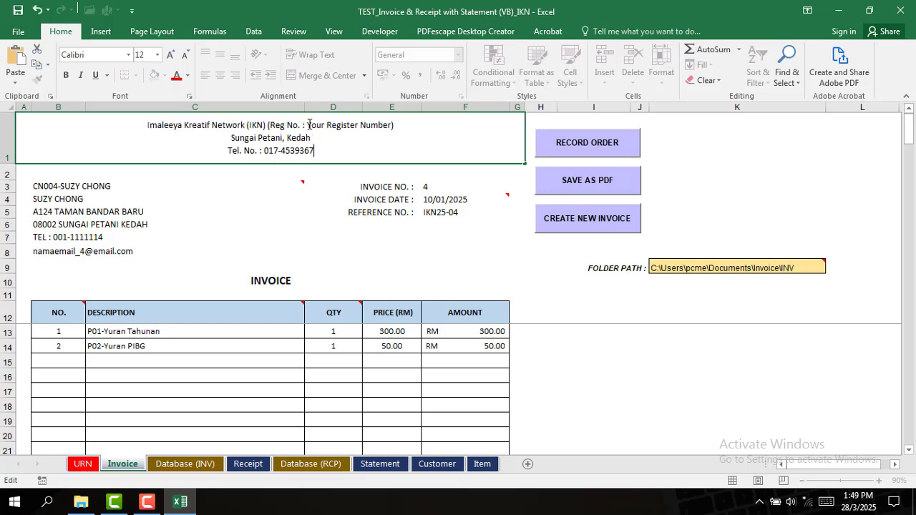
Undo the blank-line removal and the email-line deletion in the company header
click(345, 187)
key(ctrl+z)
key(ctrl+z)
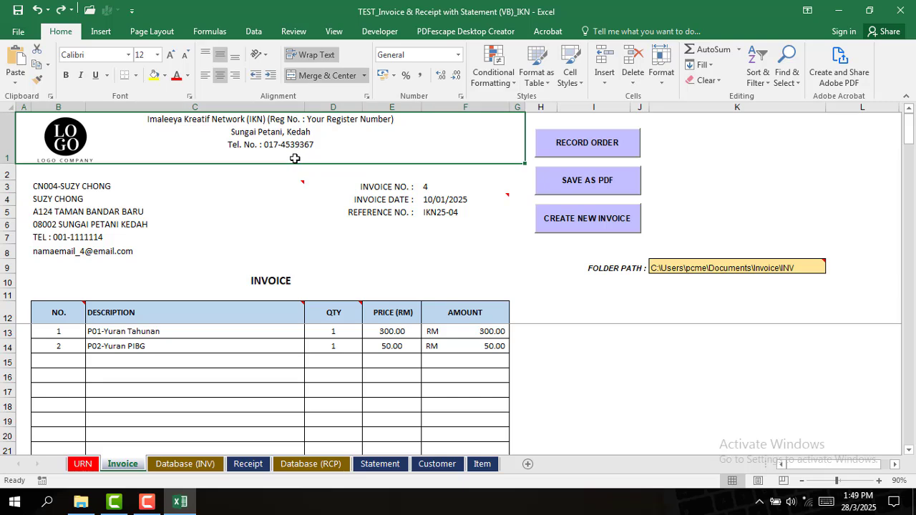
click(185, 222)
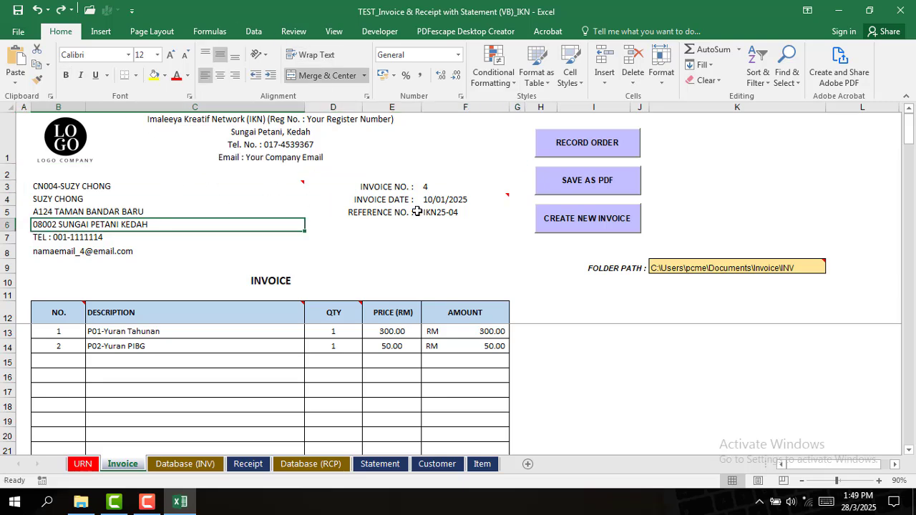
Review the bank, account and receiver name lines under Payment Instructions in rows 28 and 29, leaving their text as it is
click(295, 180)
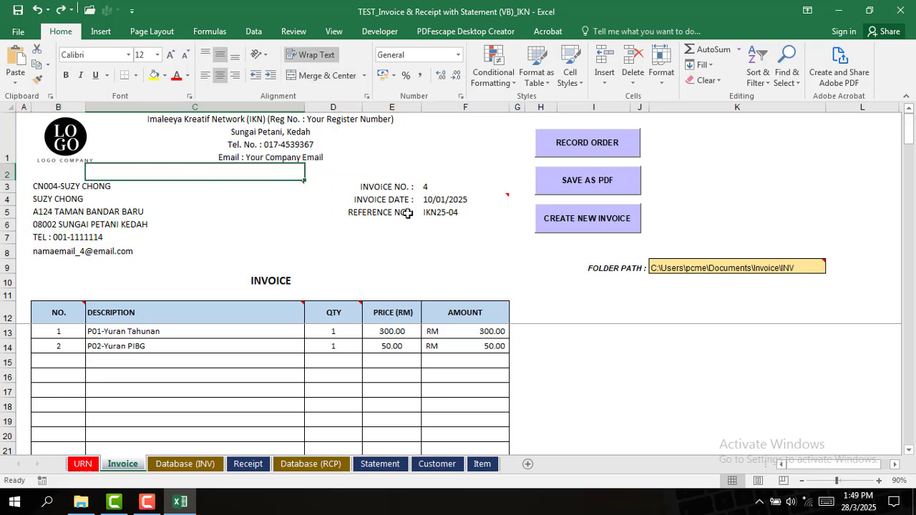
scroll(257, 380, down, 4)
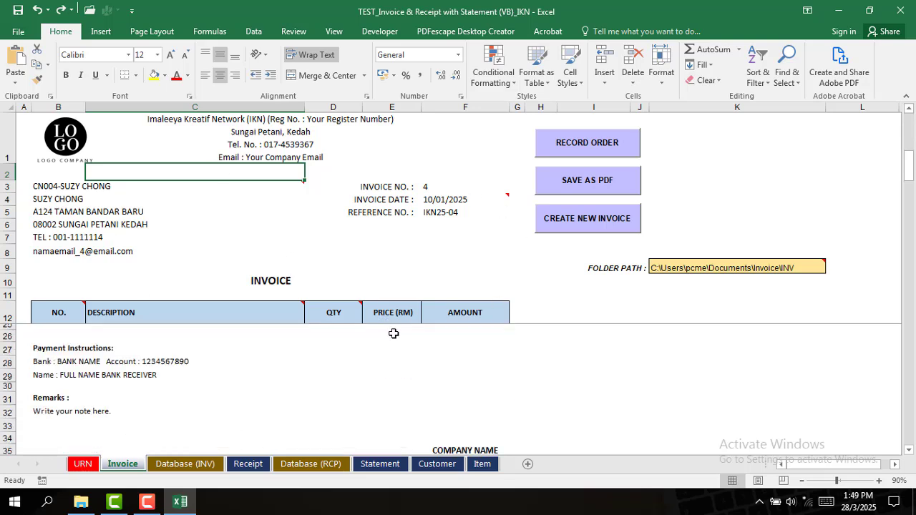
scroll(120, 387, up, 1)
click(78, 401)
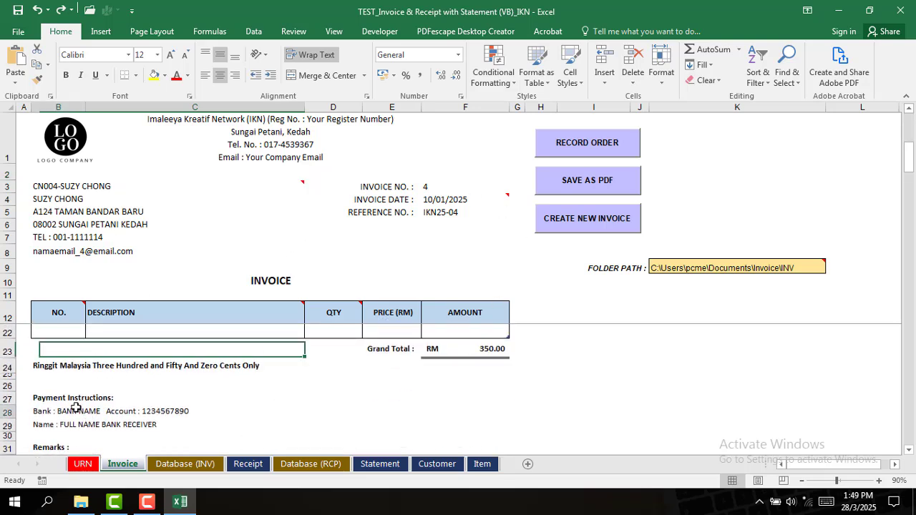
click(81, 423)
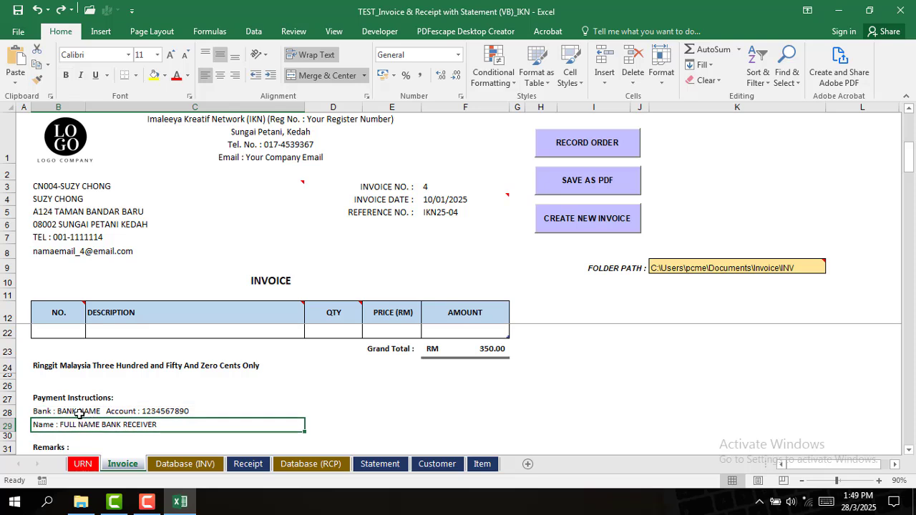
click(81, 411)
click(81, 424)
click(81, 412)
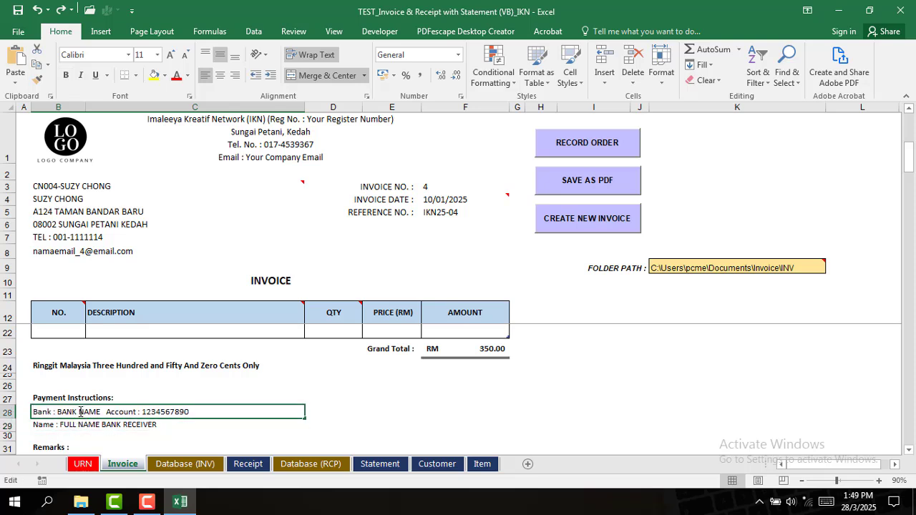
double_click(88, 425)
key(Return)
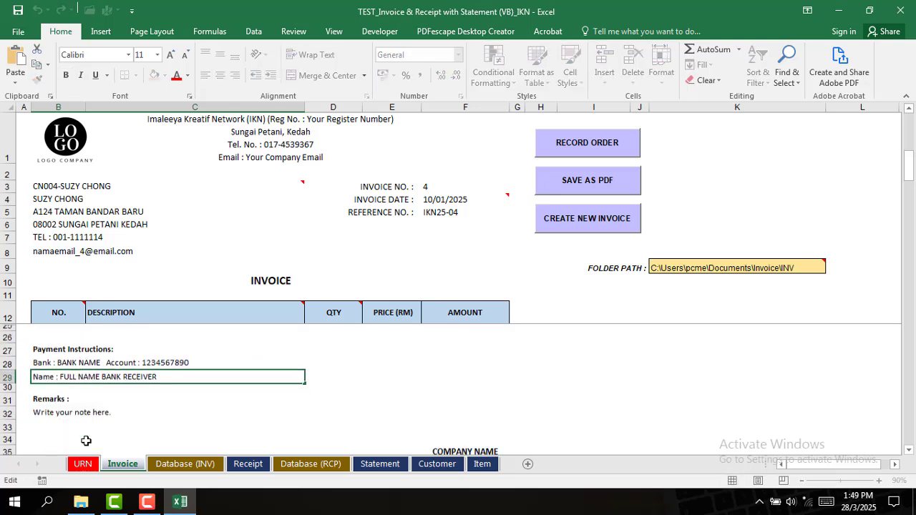
Increase the height of the Remarks note row 32 and align its text to the top of the cell
click(66, 412)
double_click(65, 412)
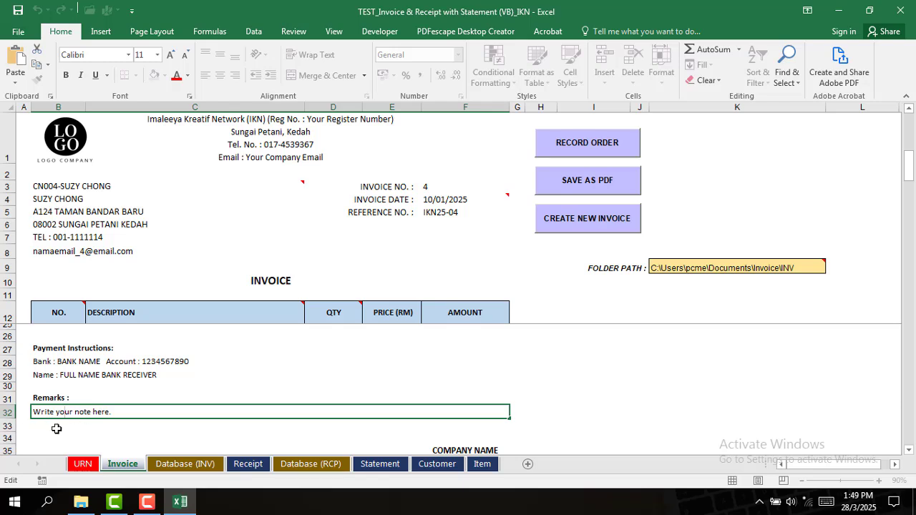
drag(9, 419, 18, 461)
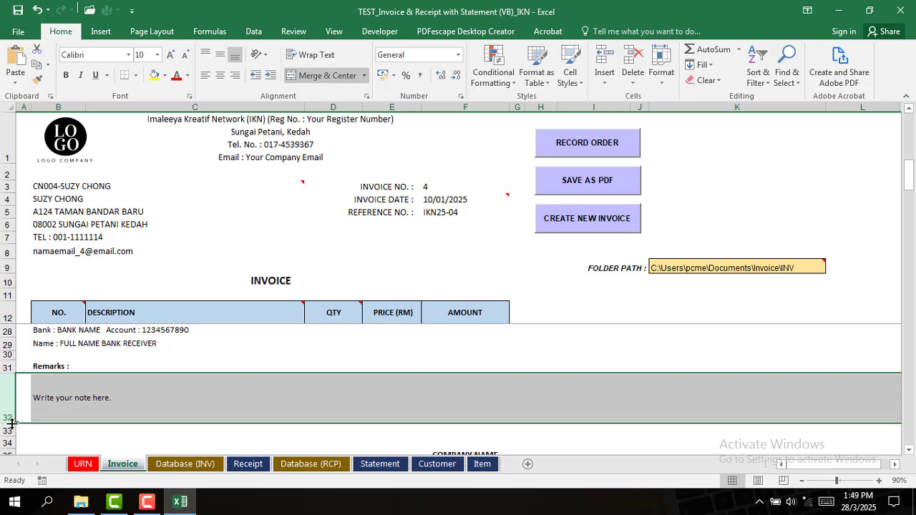
drag(11, 424, 12, 439)
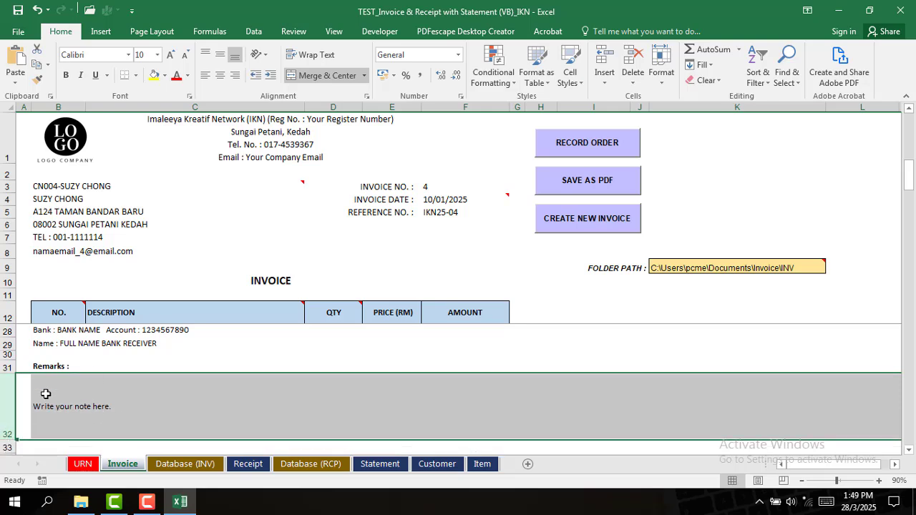
click(99, 413)
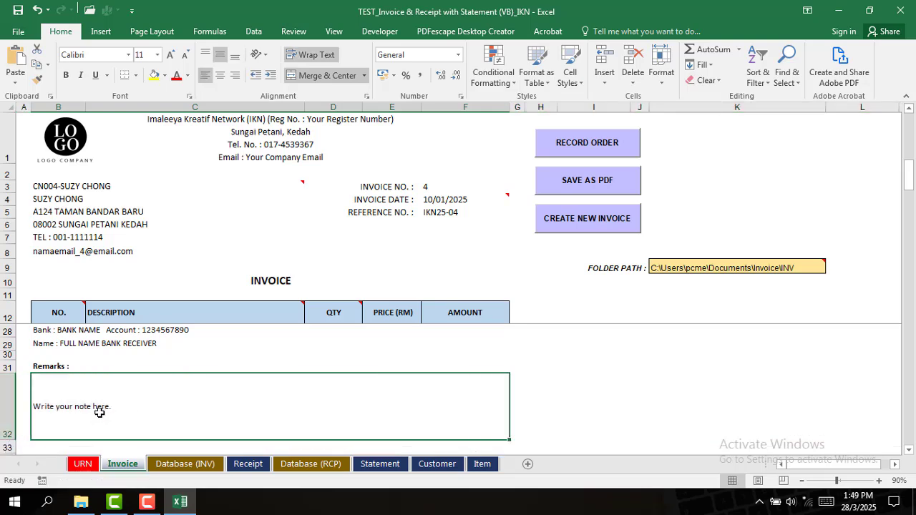
click(206, 54)
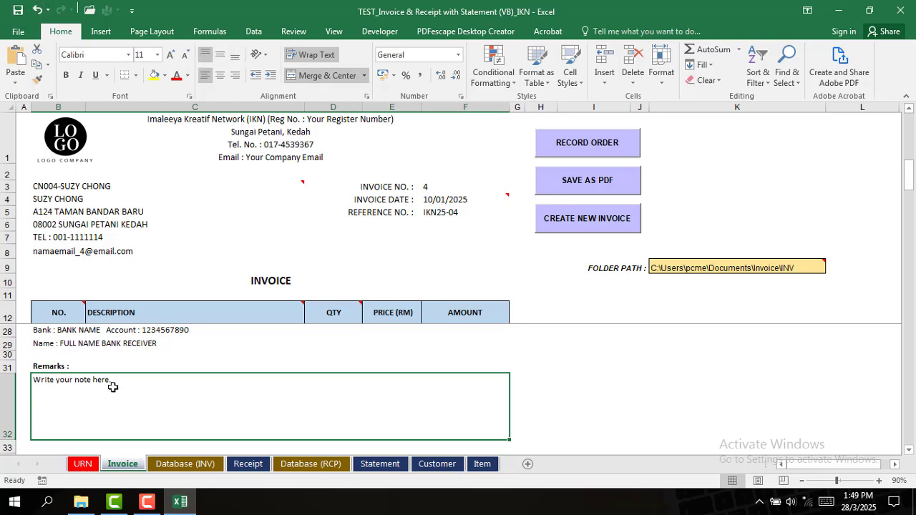
Add the lines "SECOND LINE" and "THIRD LINE" below the existing note in the Remarks cell
double_click(118, 402)
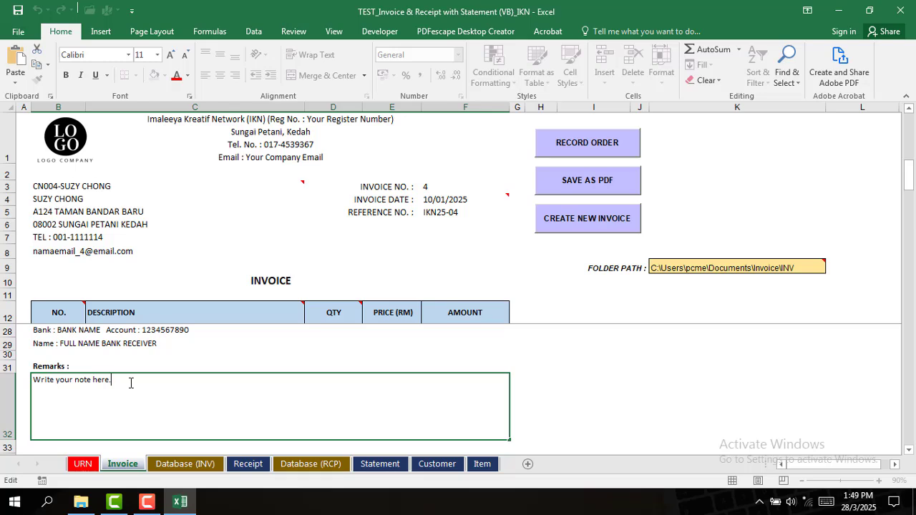
key(Return)
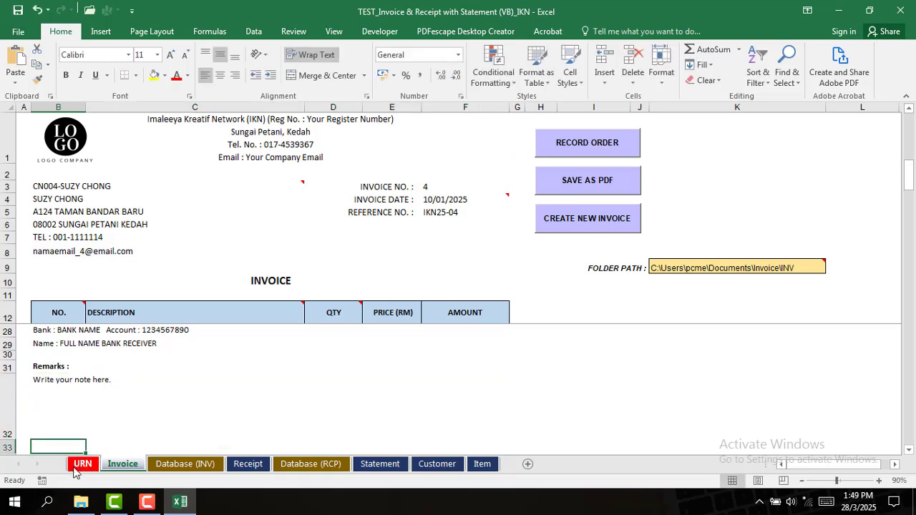
double_click(193, 407)
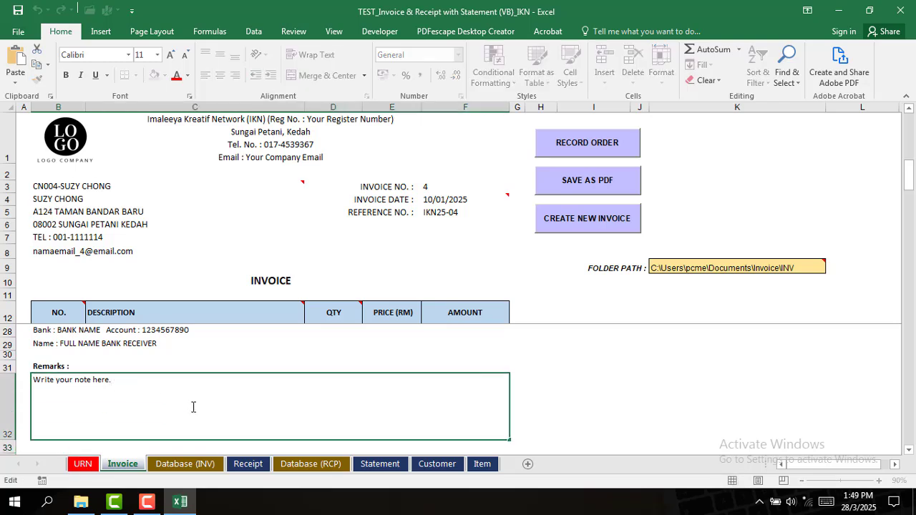
key(alt+Return)
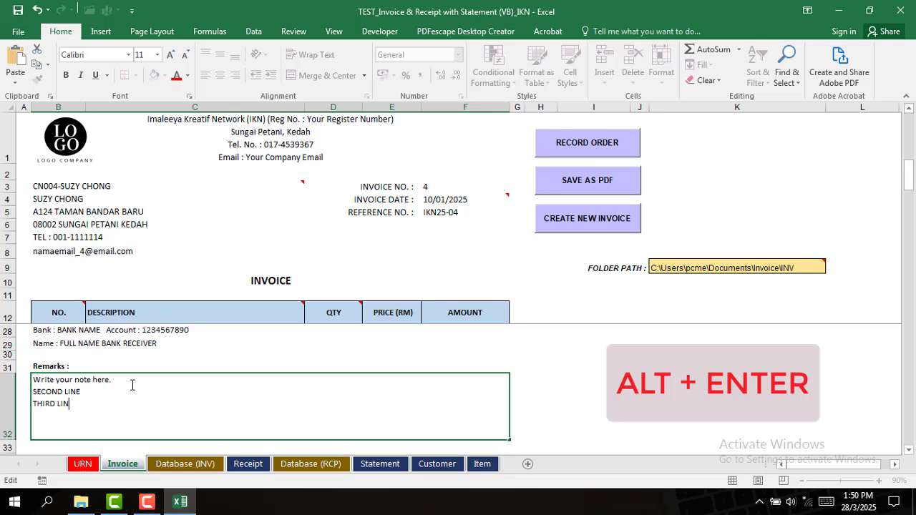
text(E)
key(Return)
click(98, 416)
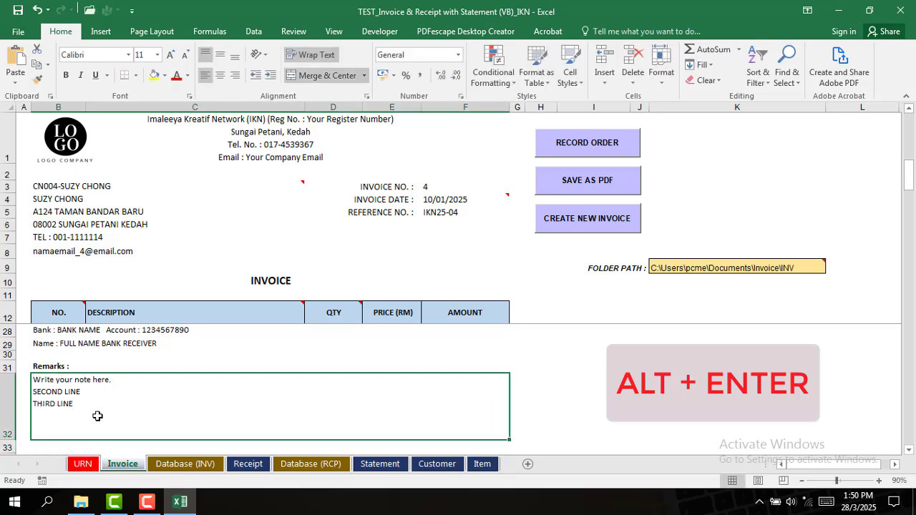
key(Return)
Examine the multi-line text in the Remarks cell and the company header cell, leaving both as they are
scroll(78, 432, down, 1)
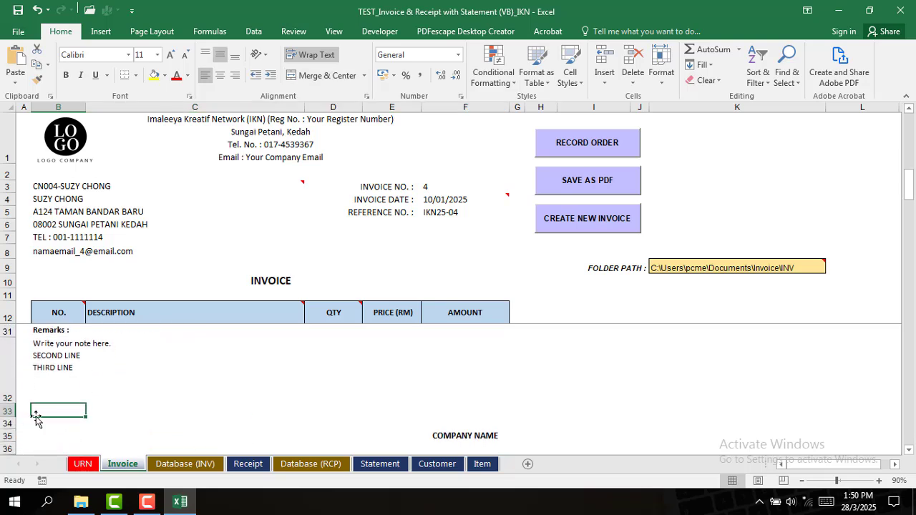
click(116, 367)
double_click(115, 367)
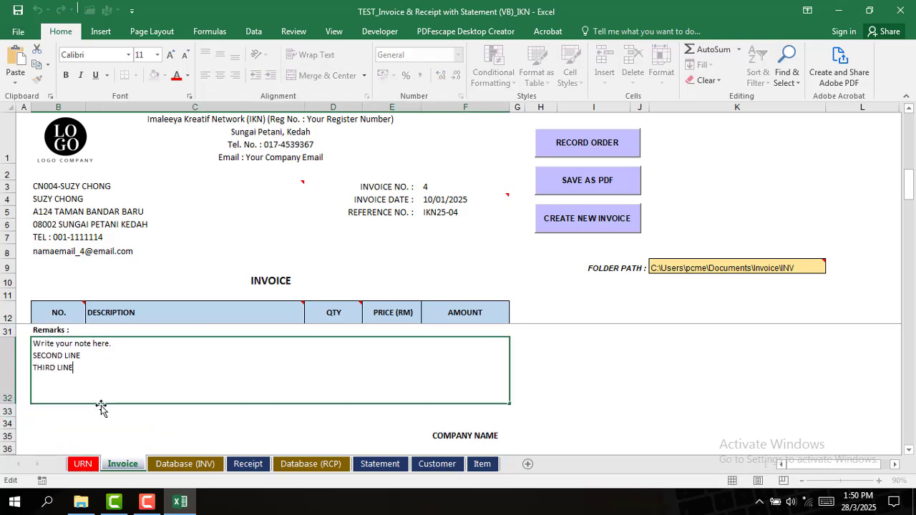
double_click(298, 141)
click(311, 127)
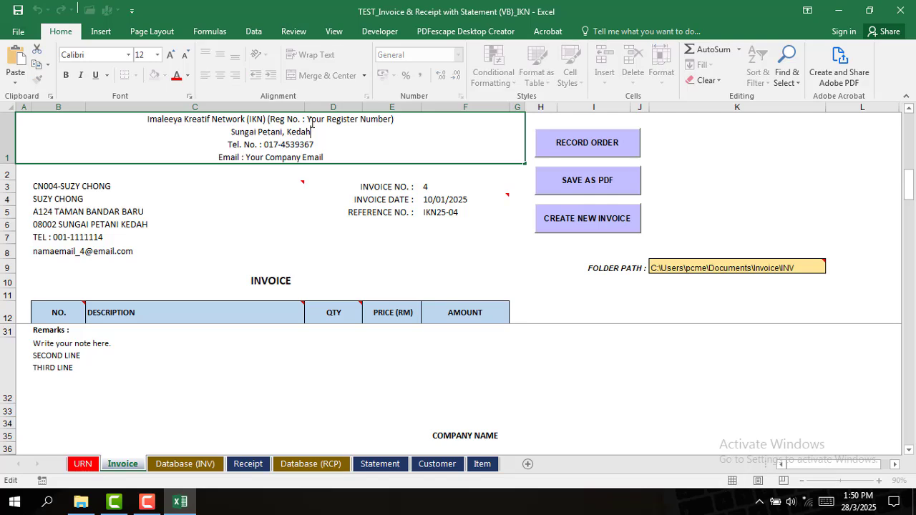
drag(341, 148, 255, 131)
click(238, 159)
click(236, 213)
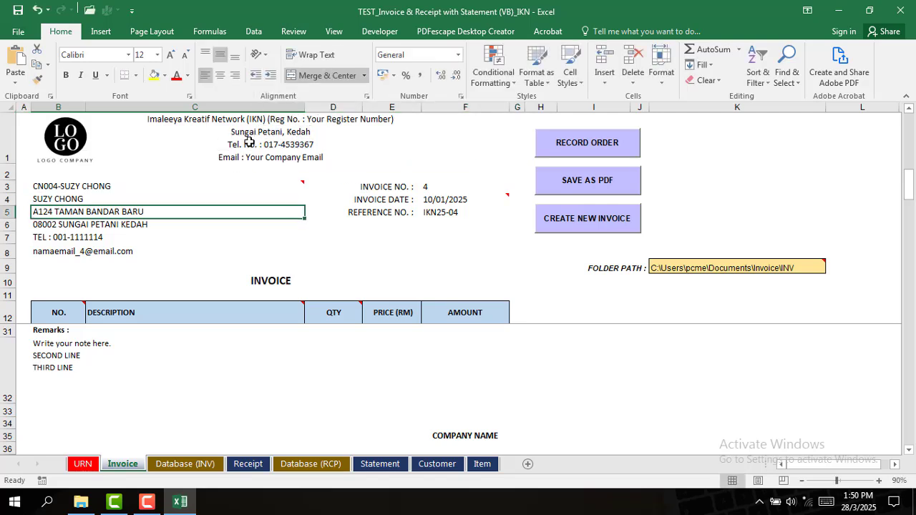
click(252, 142)
click(56, 392)
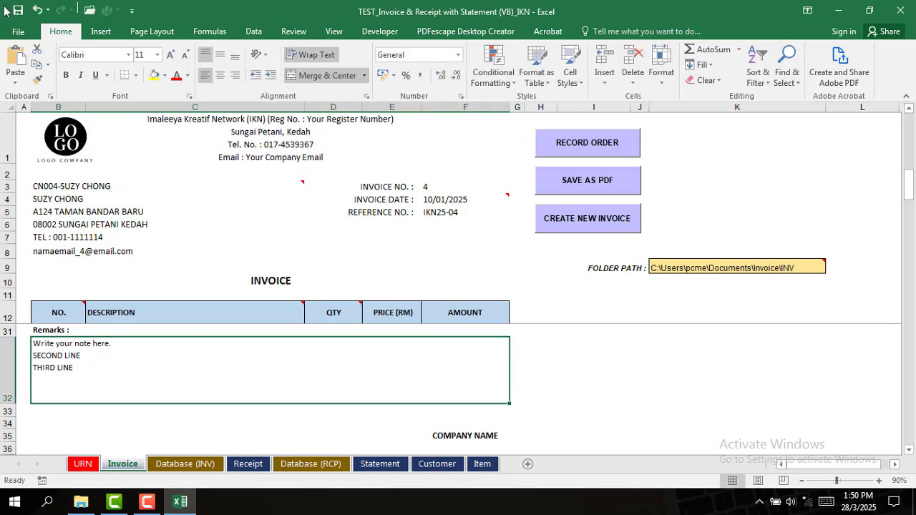
click(234, 446)
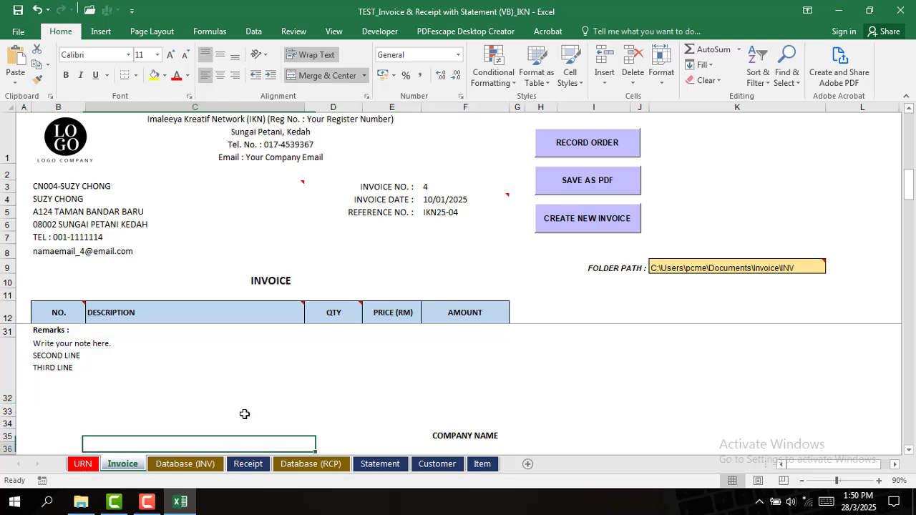
Undo the added remark lines, the top alignment and the height changes of row 32
click(38, 10)
click(38, 10)
click(38, 10)
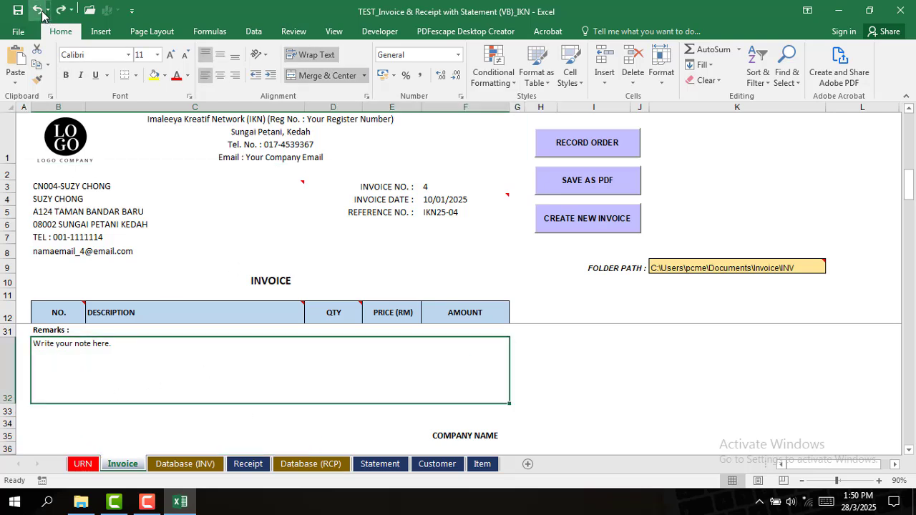
click(38, 10)
click(41, 13)
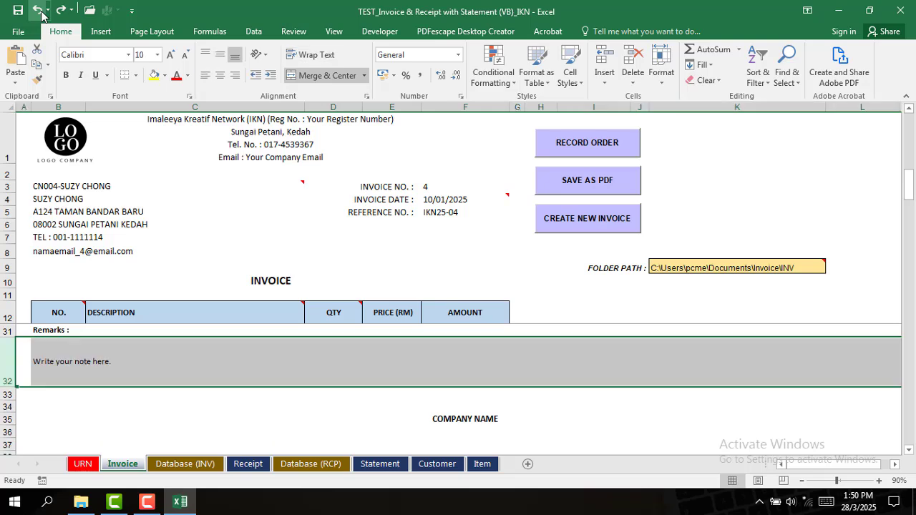
click(41, 13)
Look over the invoice down to the COMPANY NAME signature block in row 35
scroll(313, 294, up, 5)
scroll(313, 294, up, 1)
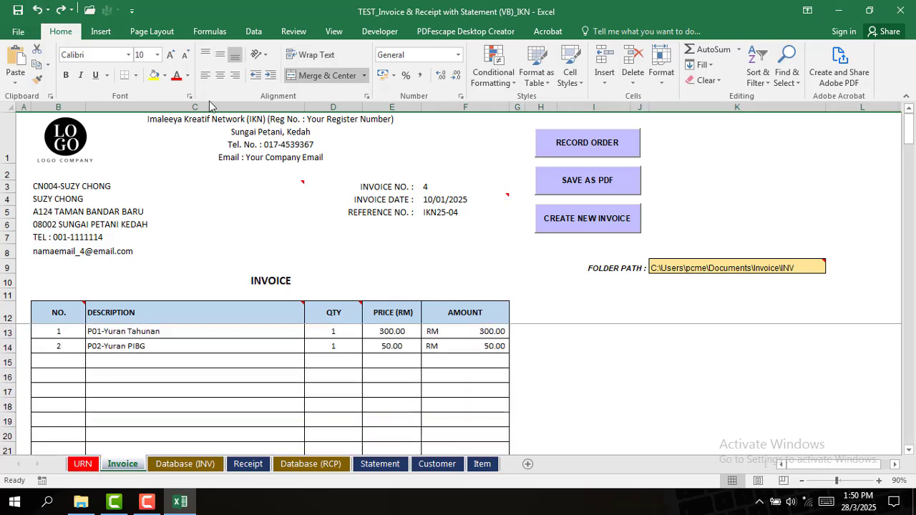
scroll(315, 380, down, 1)
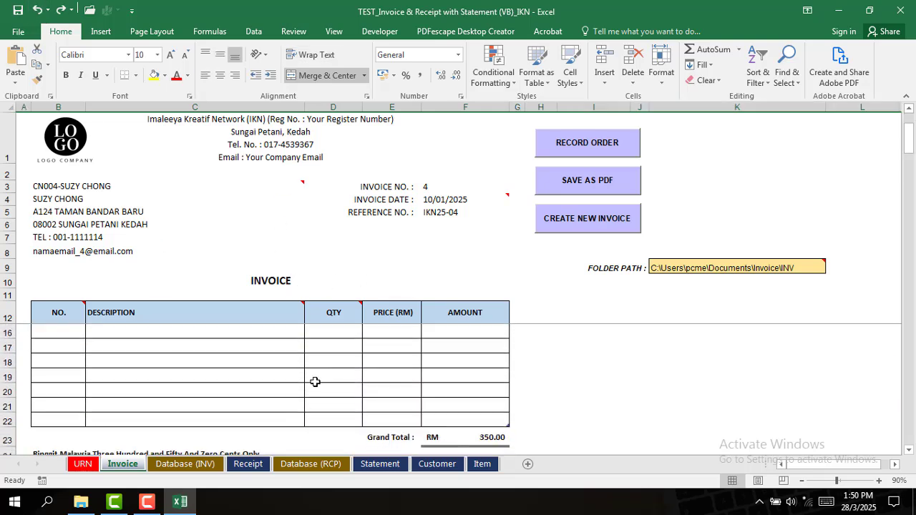
scroll(360, 419, up, 1)
scroll(378, 442, down, 3)
scroll(377, 442, down, 2)
click(480, 418)
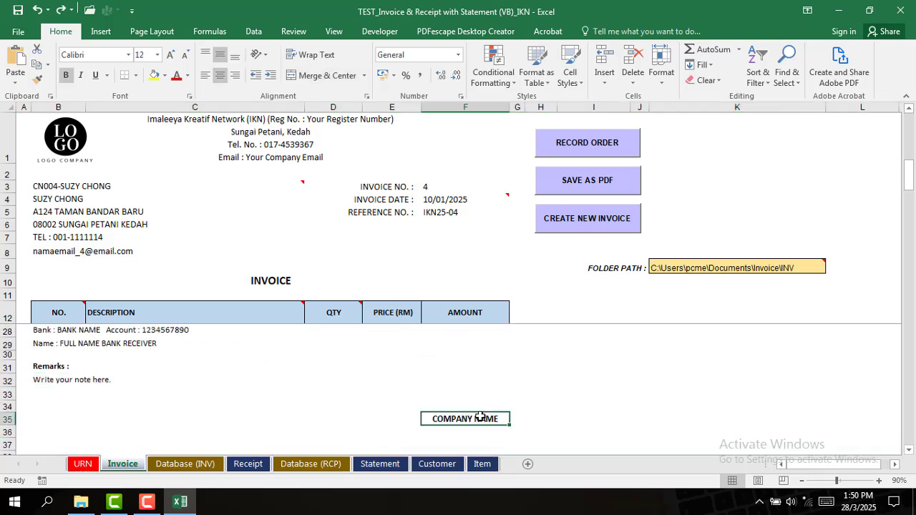
click(564, 406)
scroll(469, 389, down, 1)
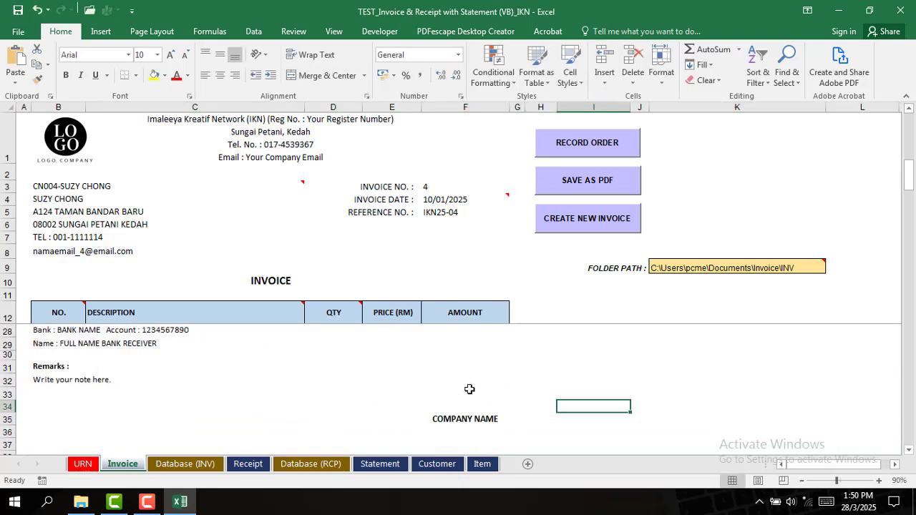
scroll(488, 422, down, 2)
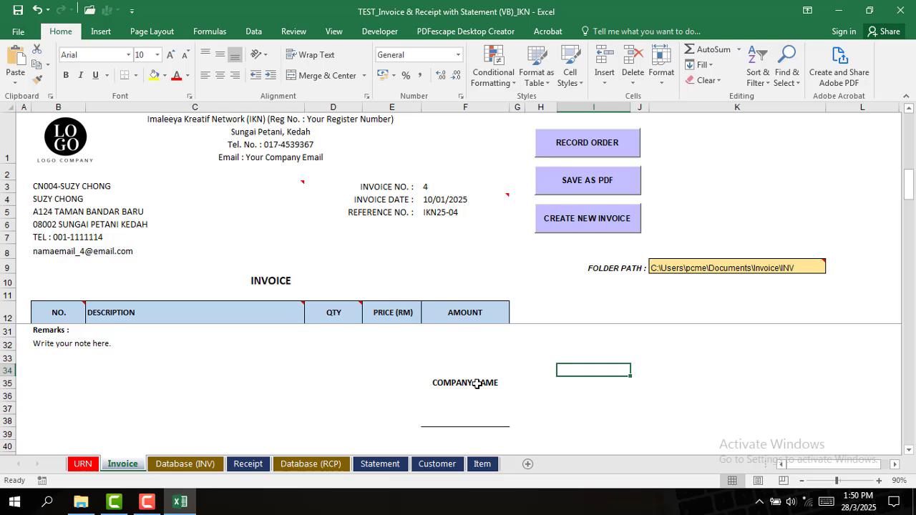
click(477, 384)
scroll(447, 445, up, 6)
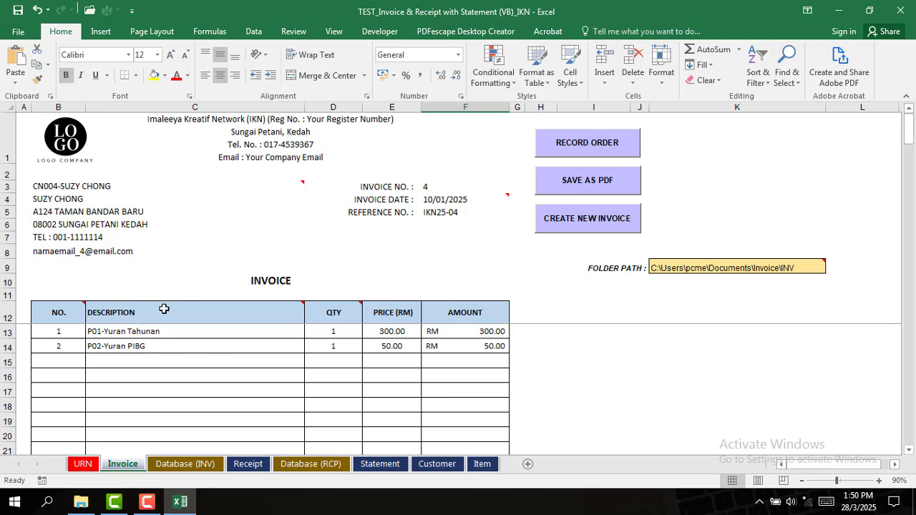
Check the customer selection cell and the guidance notes on the DESCRIPTION and QTY headings
click(301, 182)
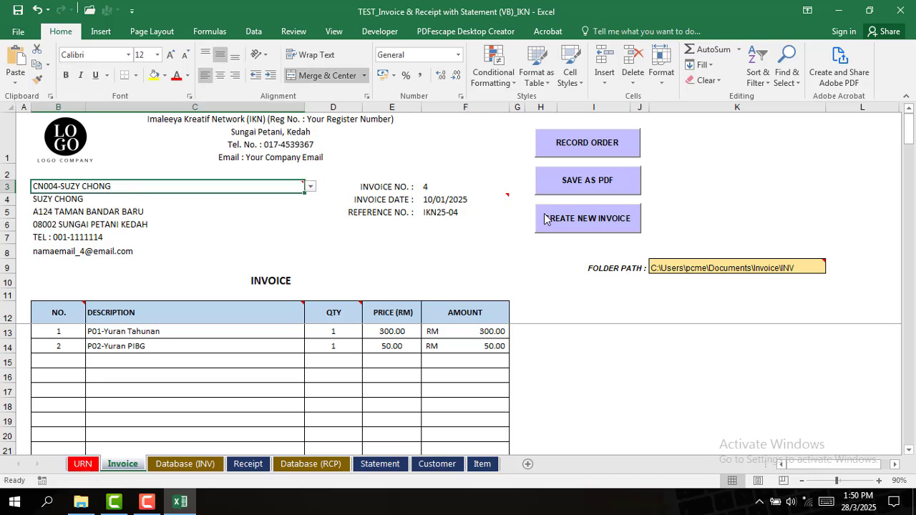
click(275, 313)
click(355, 318)
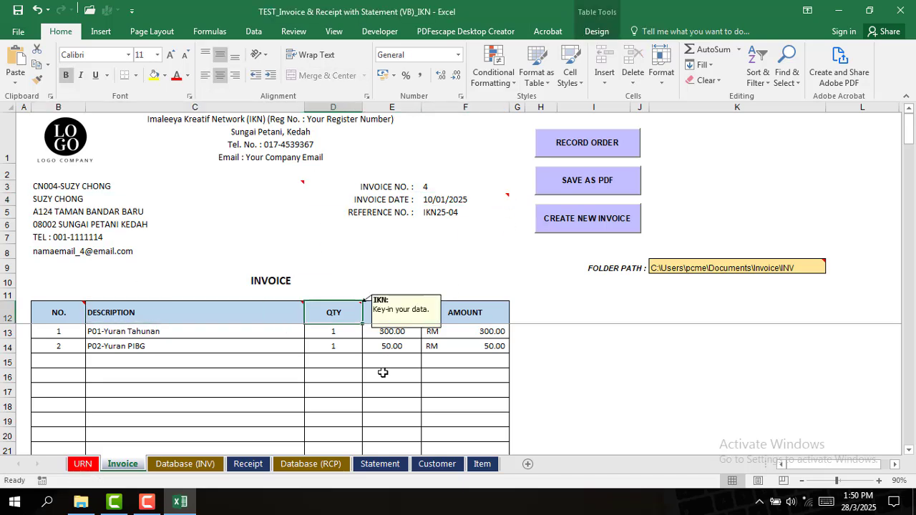
Record the order for invoice 4 and open the Database (INV) sheet to view its entries
click(609, 154)
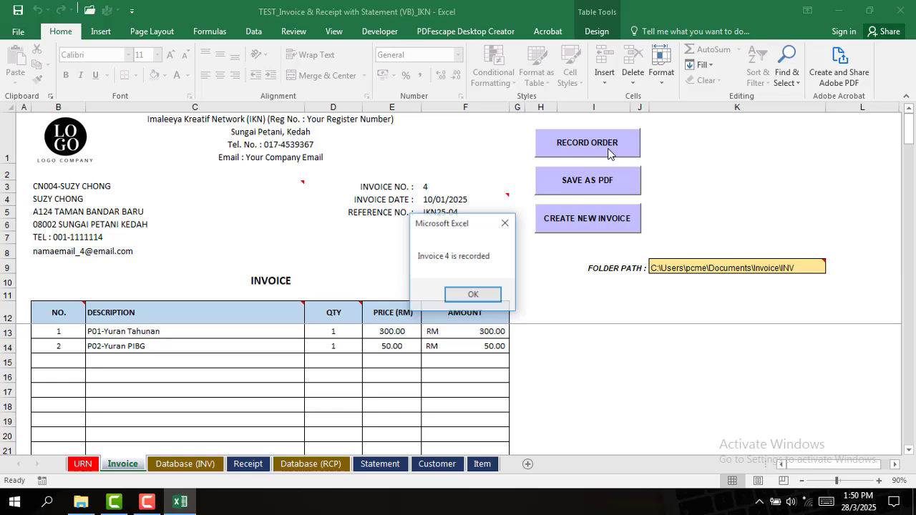
click(473, 295)
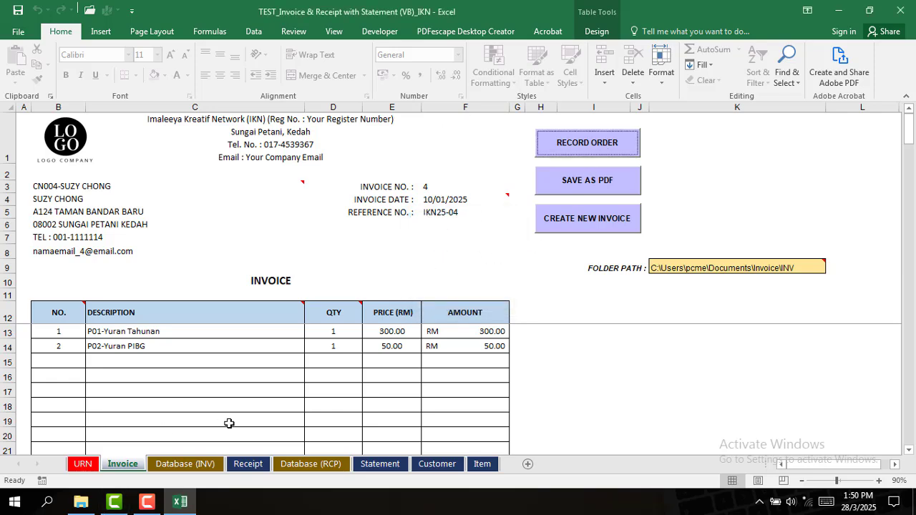
click(184, 464)
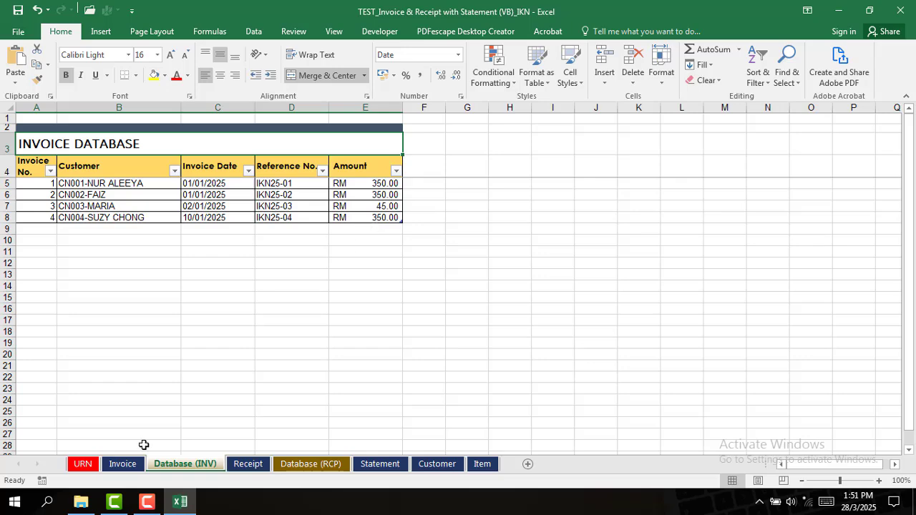
Return to the Invoice sheet and save invoice 4 as a PDF
click(122, 464)
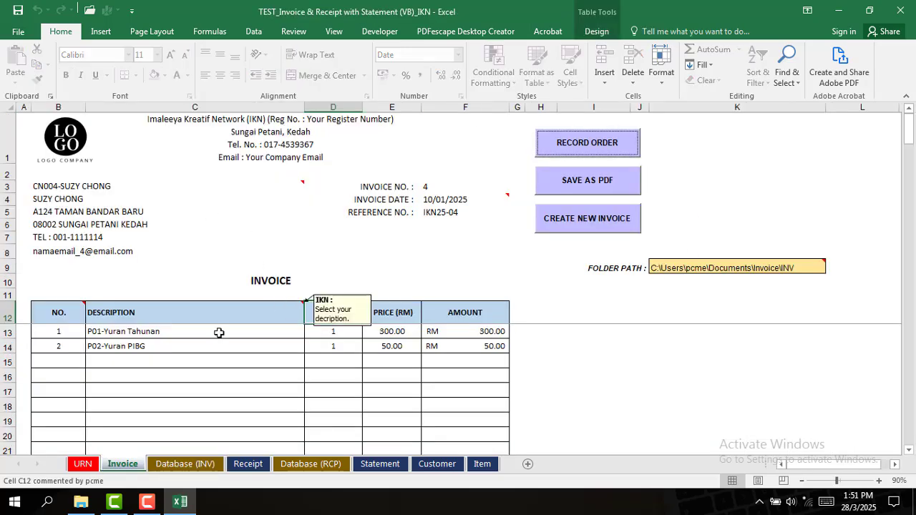
click(611, 185)
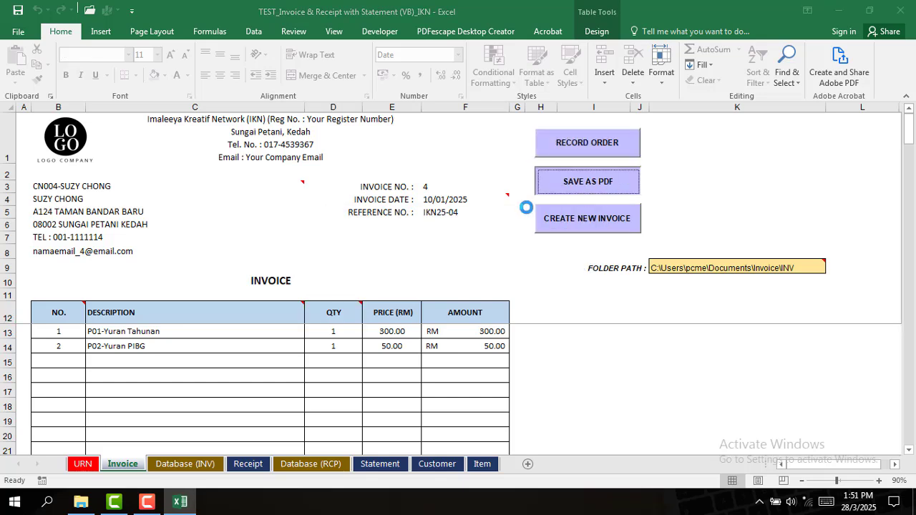
click(471, 295)
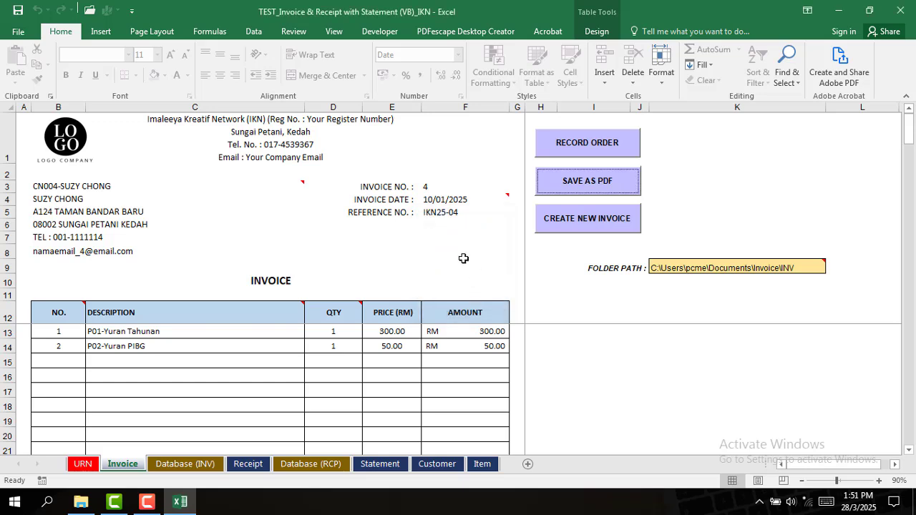
Switch to File Explorer and open the INV4 PDF from the Invoice folder in Documents
click(79, 504)
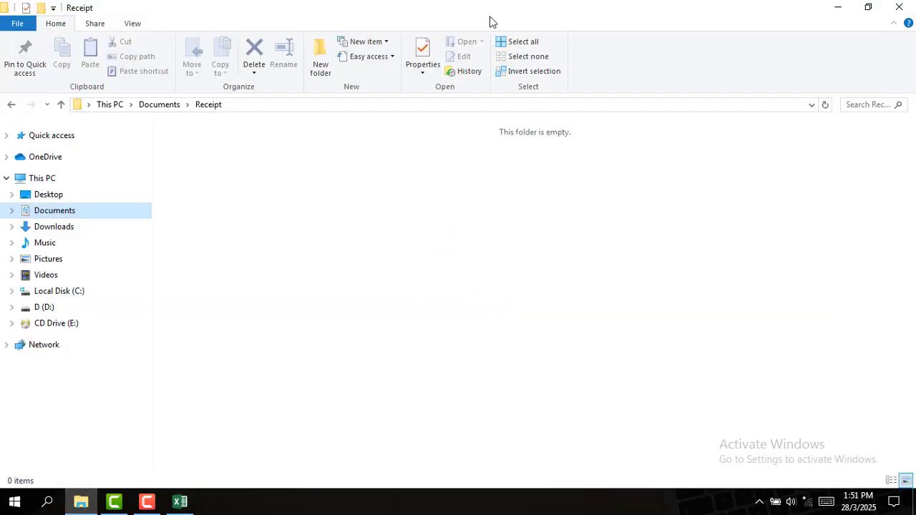
click(169, 106)
double_click(364, 174)
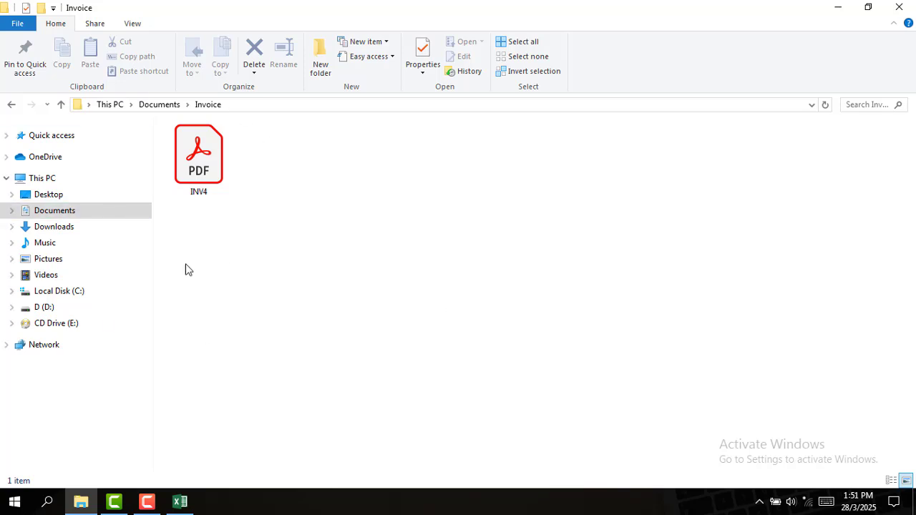
click(208, 161)
double_click(207, 161)
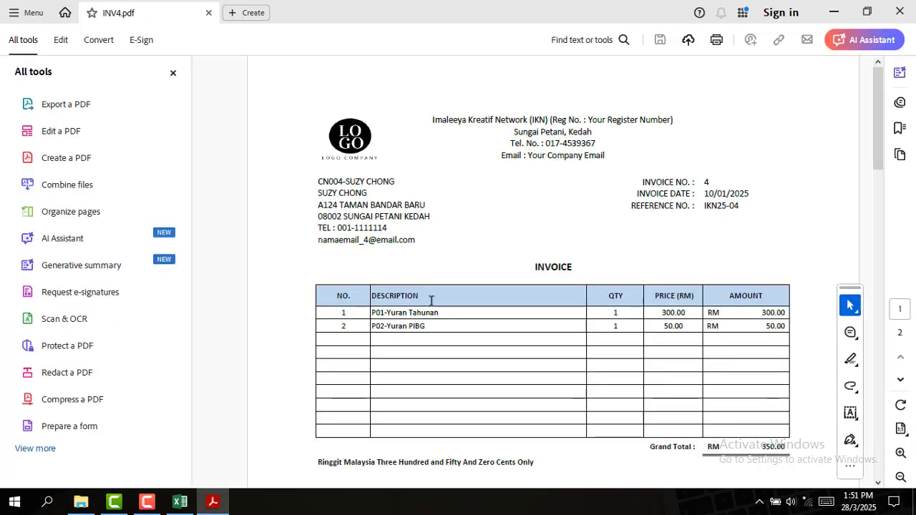
Look through the INV4 PDF, close it and switch back to the Excel workbook
scroll(491, 311, down, 5)
scroll(469, 133, up, 5)
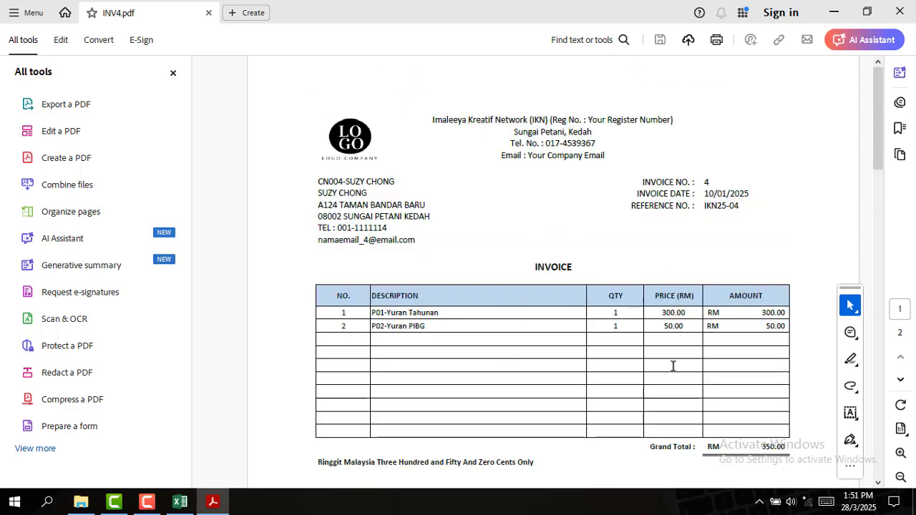
scroll(506, 332, down, 5)
scroll(506, 331, up, 5)
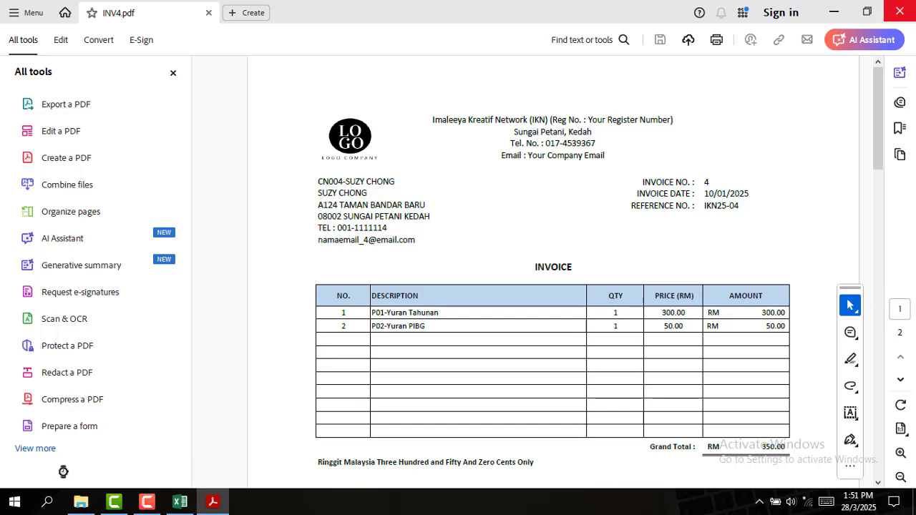
key(alt+F4)
click(179, 502)
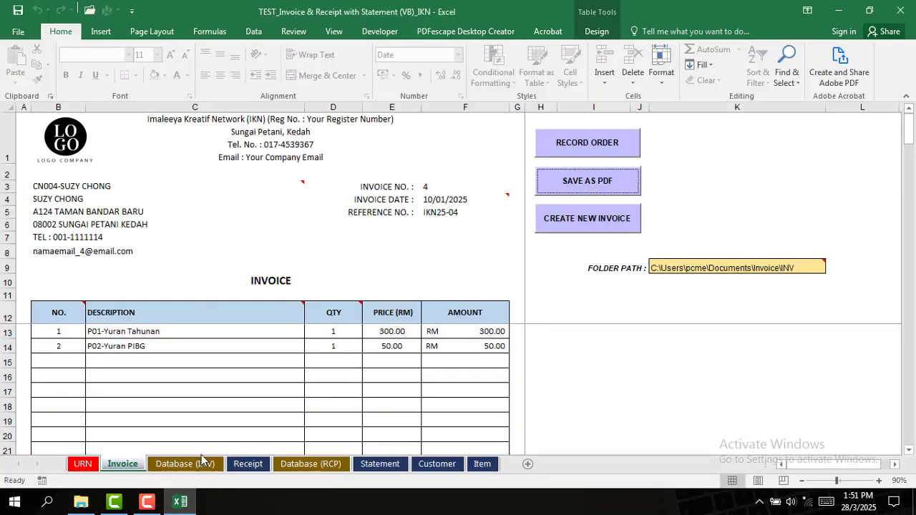
Create a new receipt on the Receipt sheet
click(248, 464)
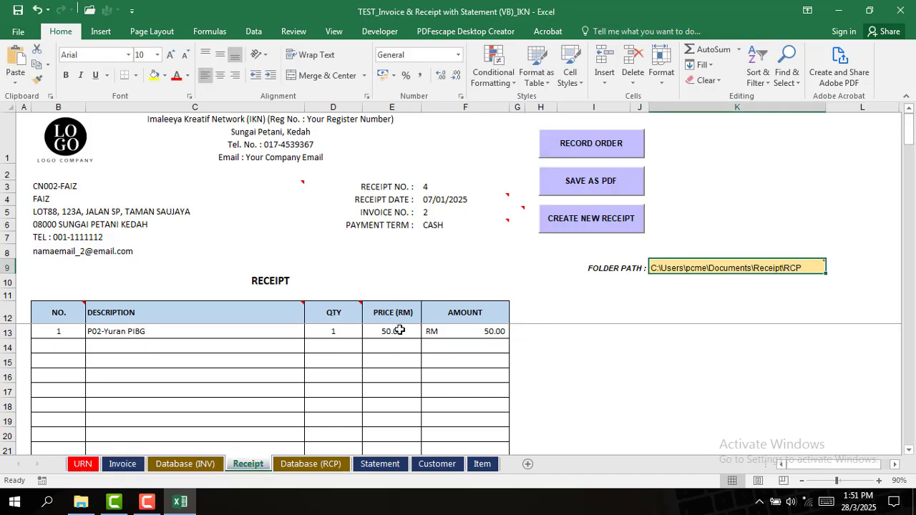
click(122, 464)
click(247, 464)
click(598, 227)
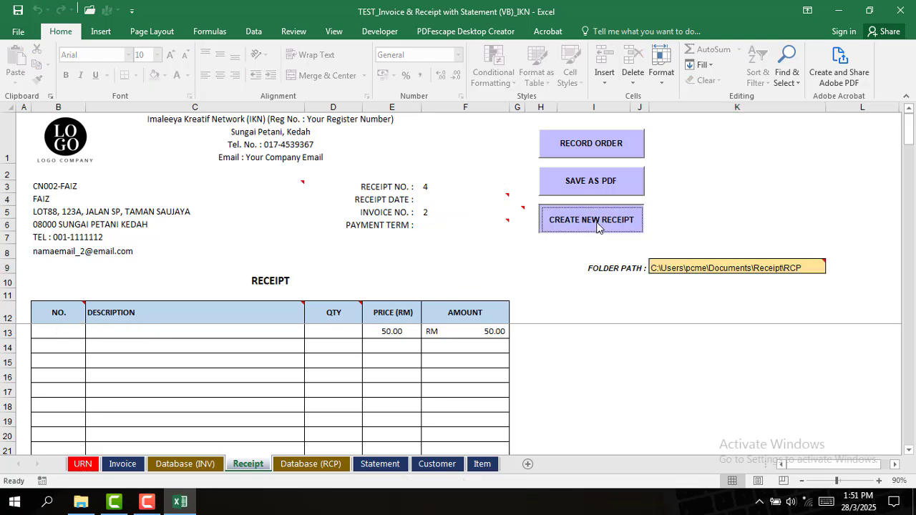
click(481, 298)
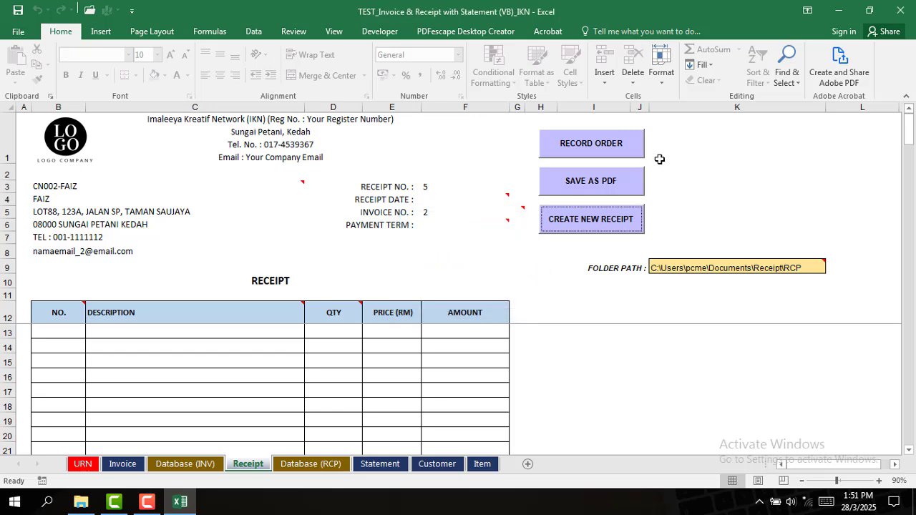
Select the latest invoice's customer for the receipt and set the receipt date to 10/01/2025
click(182, 191)
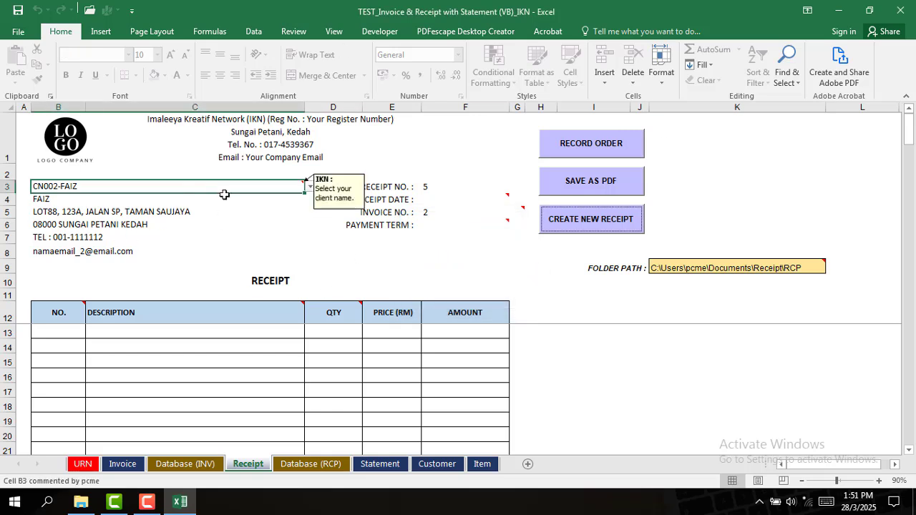
click(310, 187)
click(179, 214)
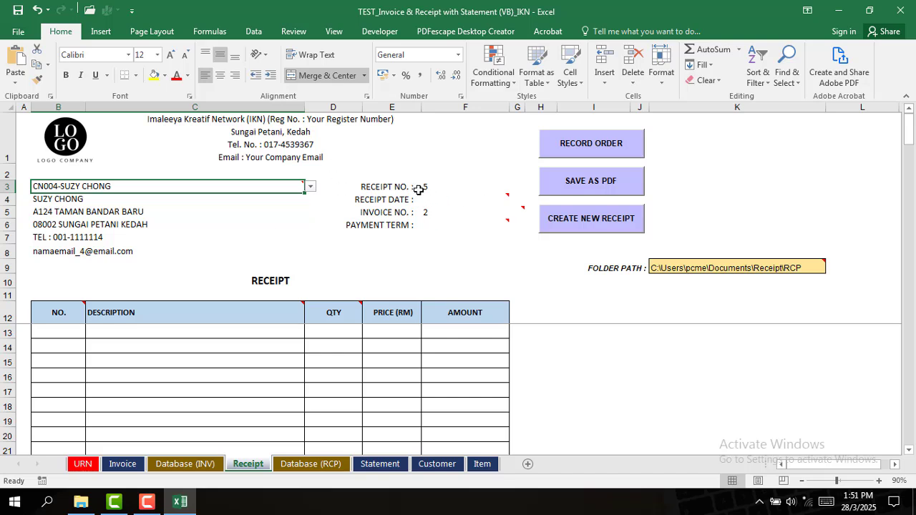
click(484, 199)
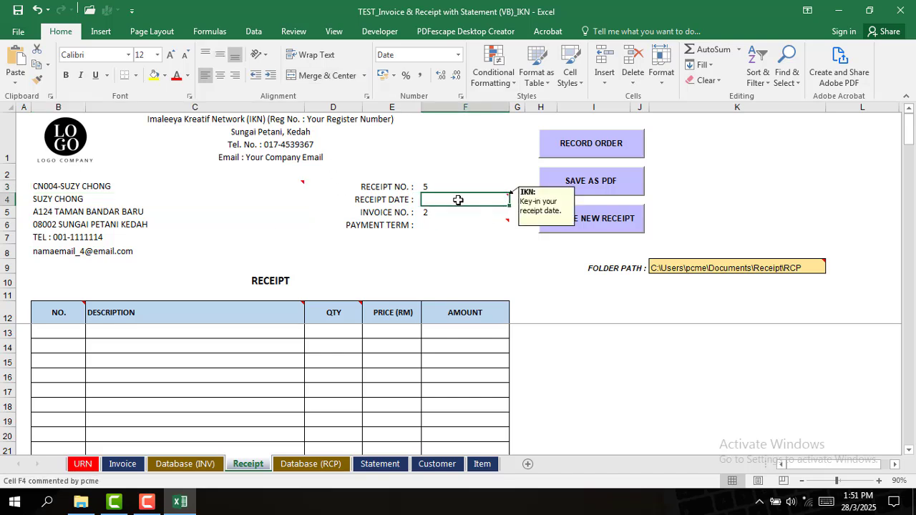
text(10/)
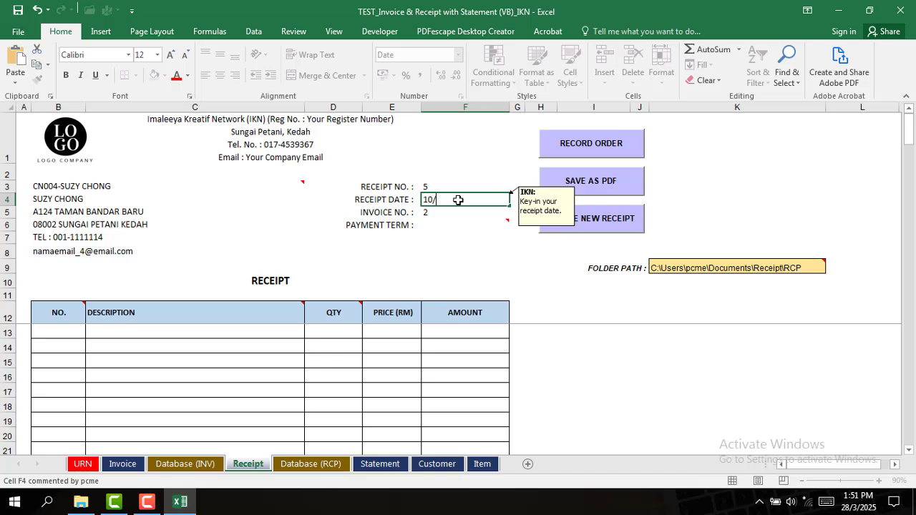
text(01/2025)
key(Return)
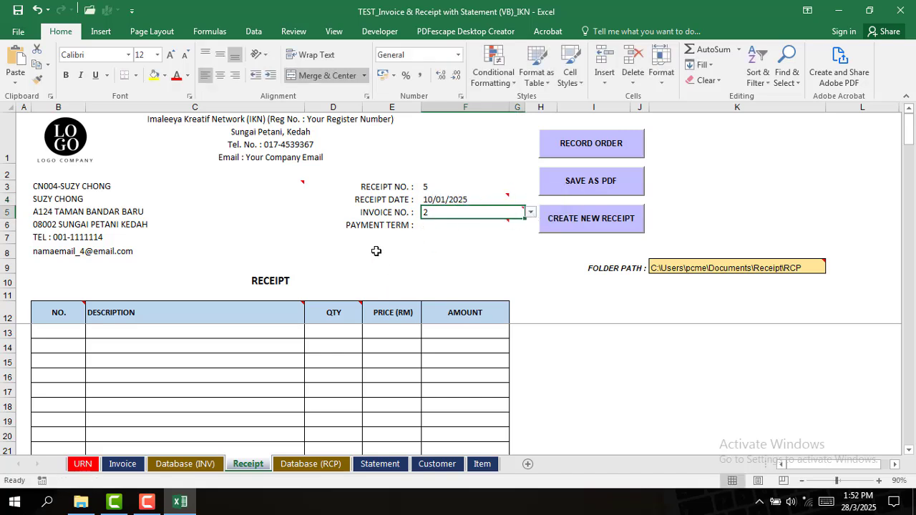
Look up the customer's invoice in the Database (INV) sheet and set the receipt's invoice number to 4
click(185, 468)
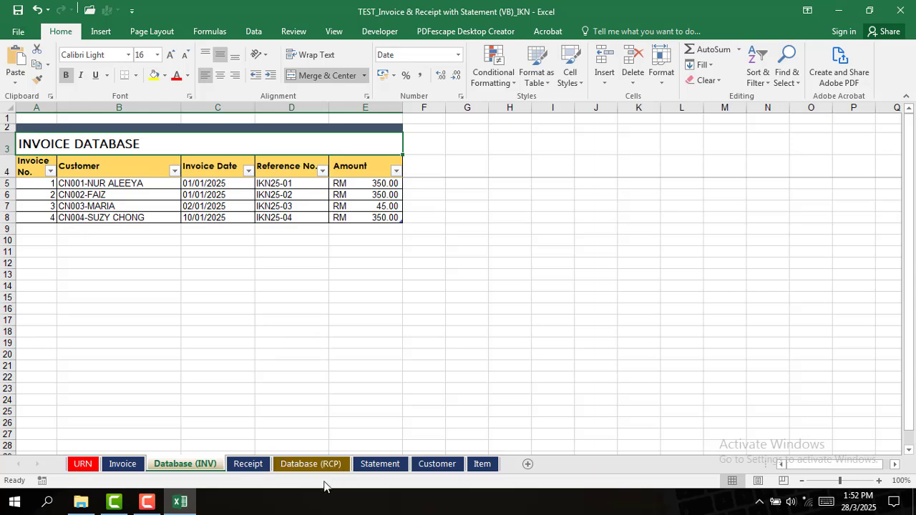
click(238, 473)
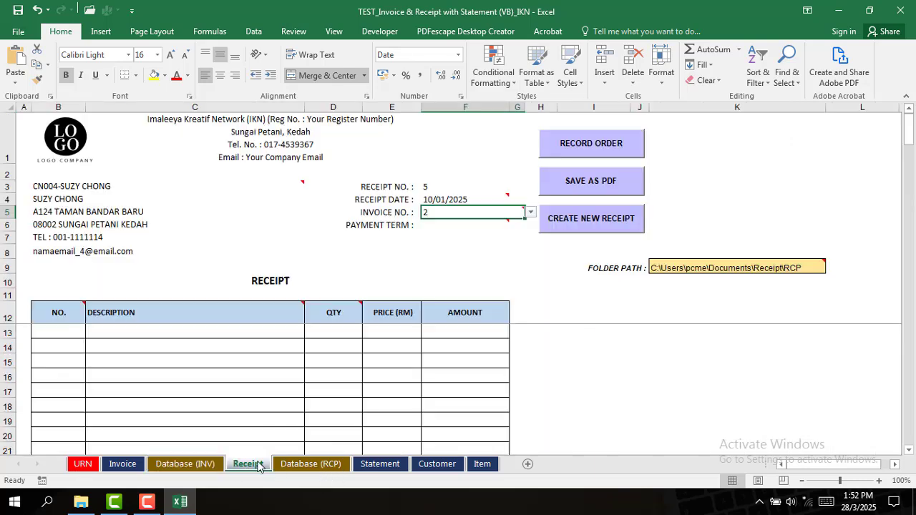
click(530, 214)
click(477, 247)
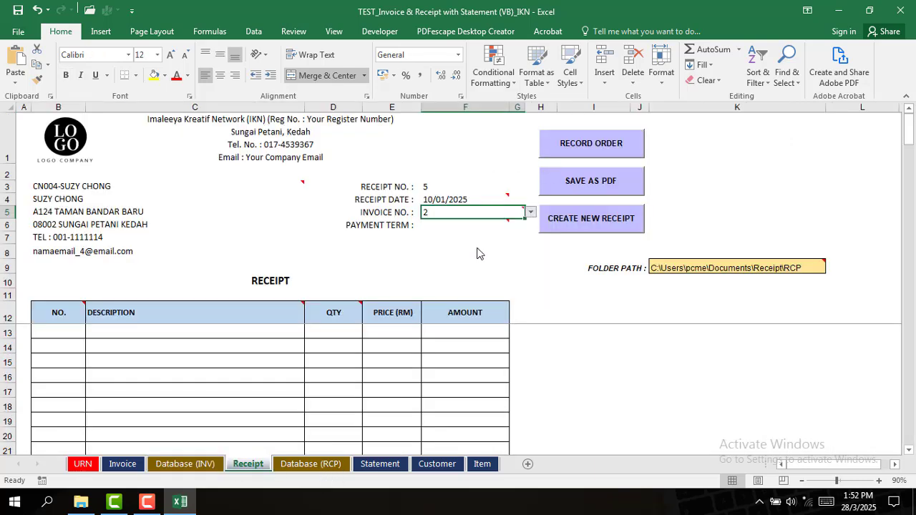
Try the custom text UUD as the receipt's payment term and clear it again
click(488, 227)
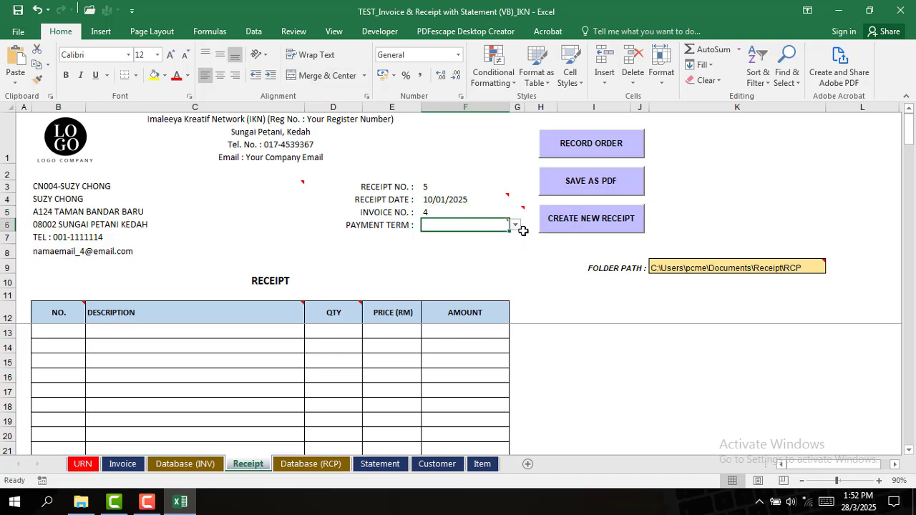
click(516, 225)
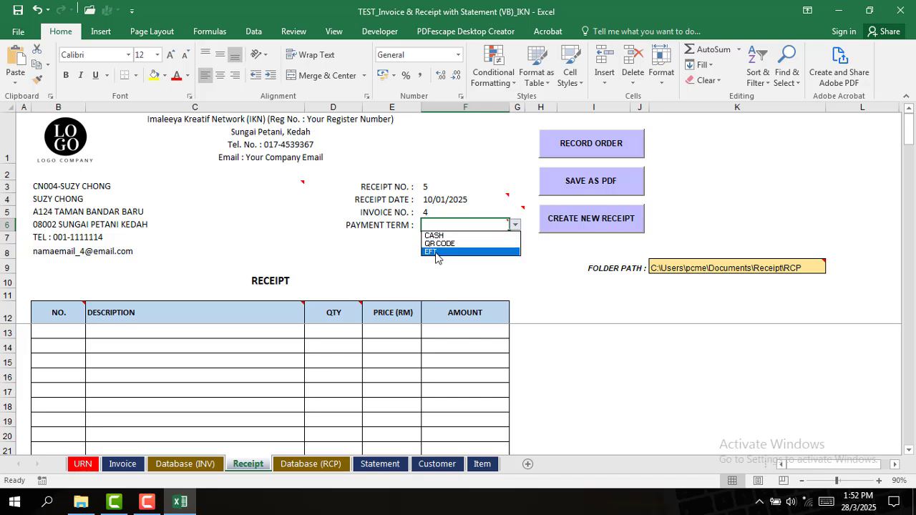
click(474, 226)
text(UU)
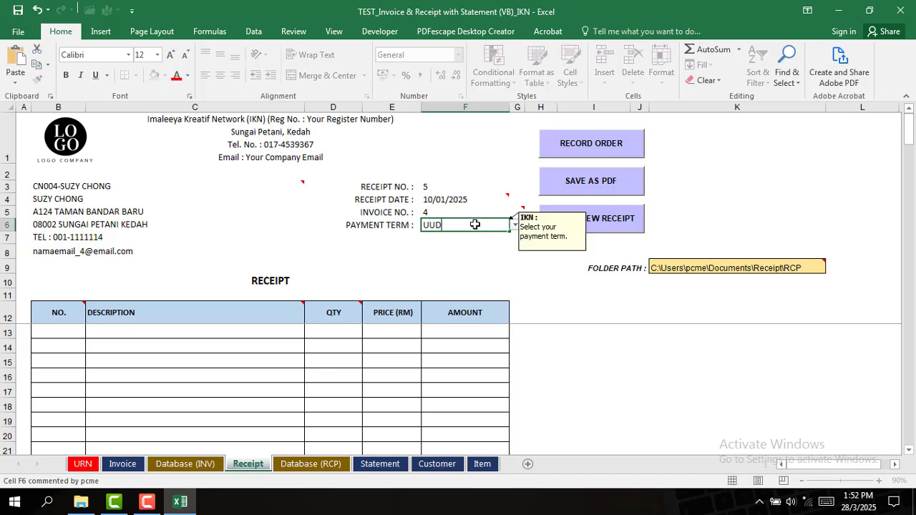
text(D)
click(452, 276)
click(491, 225)
key(Delete)
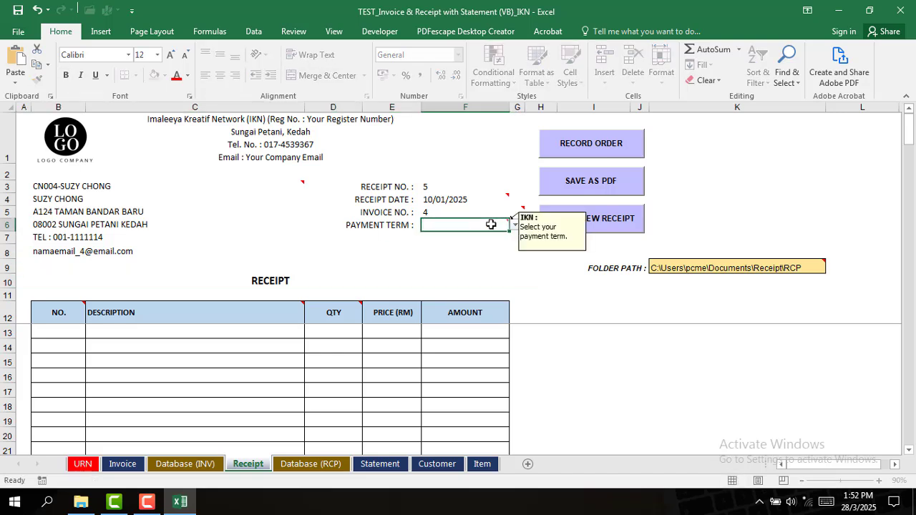
key(Return)
Set the receipt's payment term to CASH
click(490, 224)
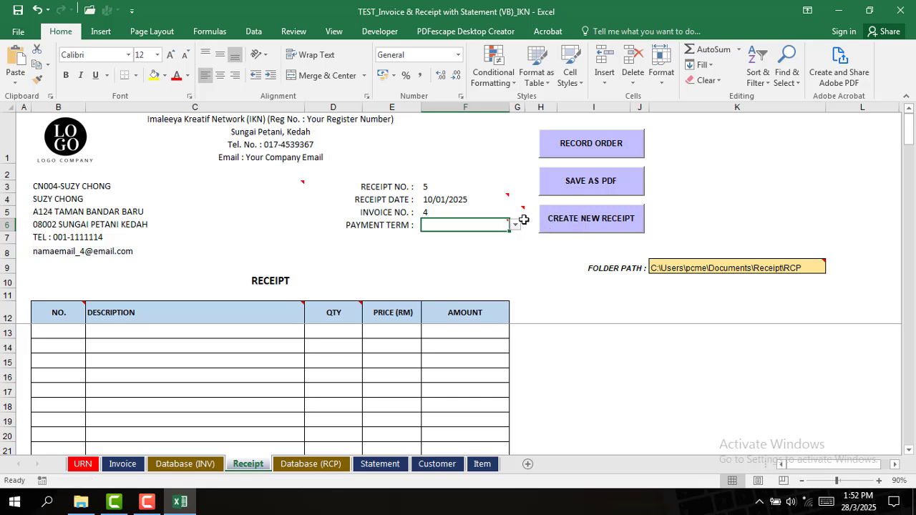
click(515, 225)
click(494, 236)
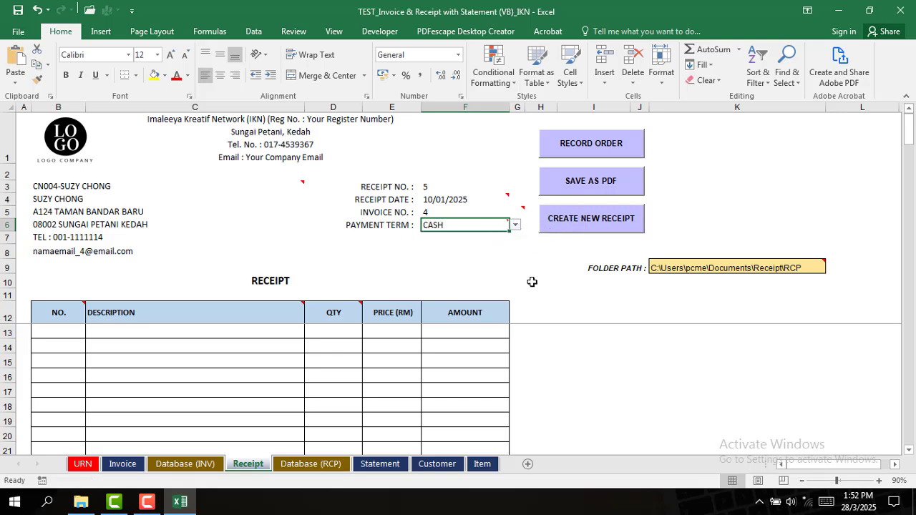
Fill in receipt line 1 with the item P01-Yuran Tahunan and a quantity of 1
click(51, 335)
text(1)
key(Tab)
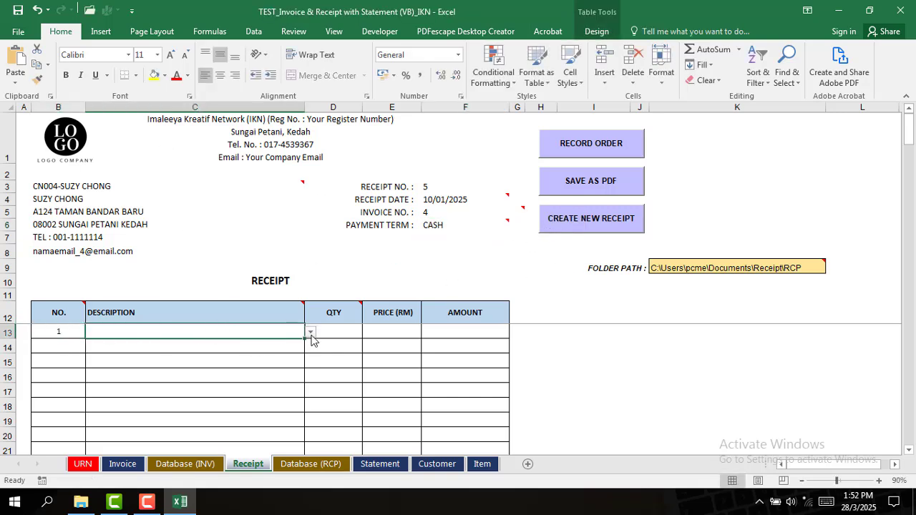
click(310, 333)
click(261, 351)
click(345, 335)
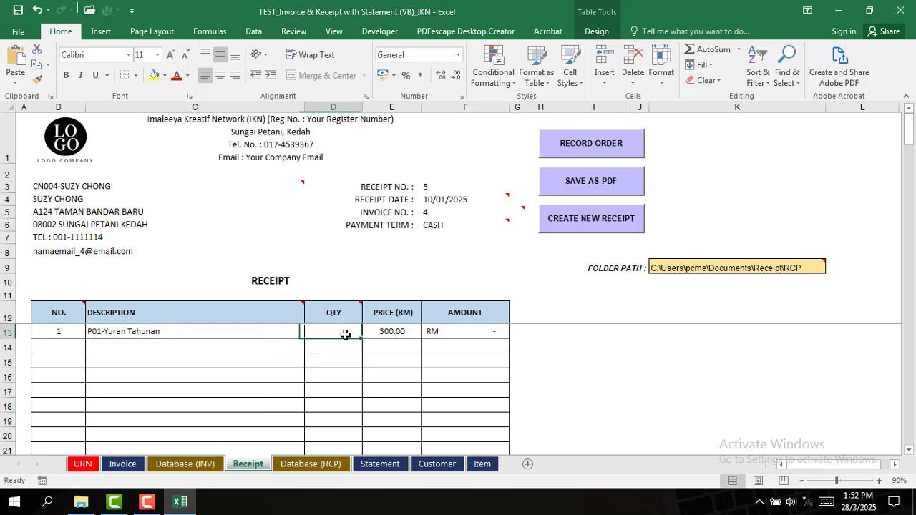
text(1)
key(Return)
Fill in receipt line 2 with the item P02-Yuran PIBG and a quantity of 1
text(2)
key(Tab)
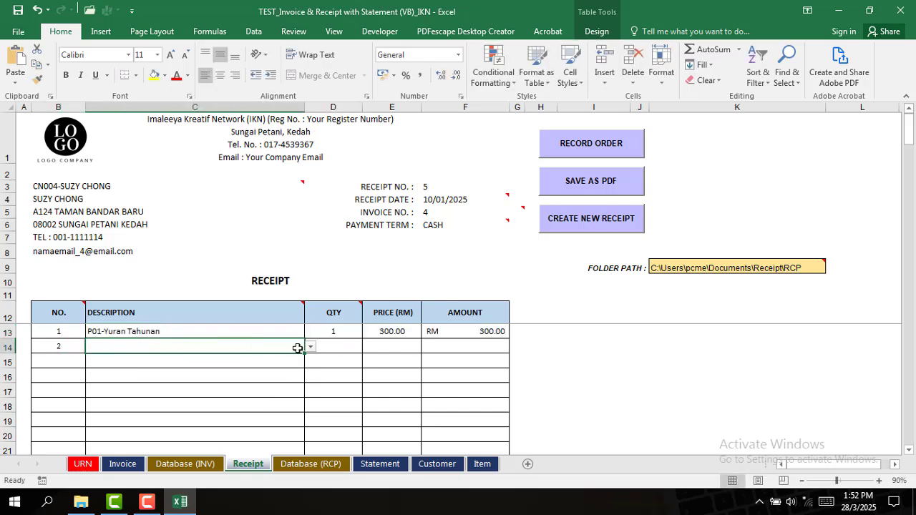
click(310, 347)
click(353, 349)
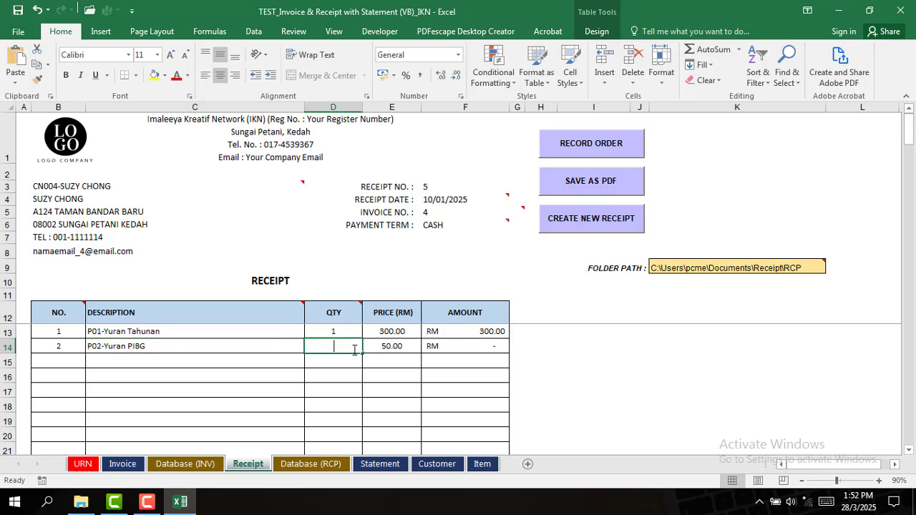
text(1)
key(Return)
Check the receipt's grand total and the two Terms & Conditions lines in rows 28 and 29
scroll(226, 289, down, 4)
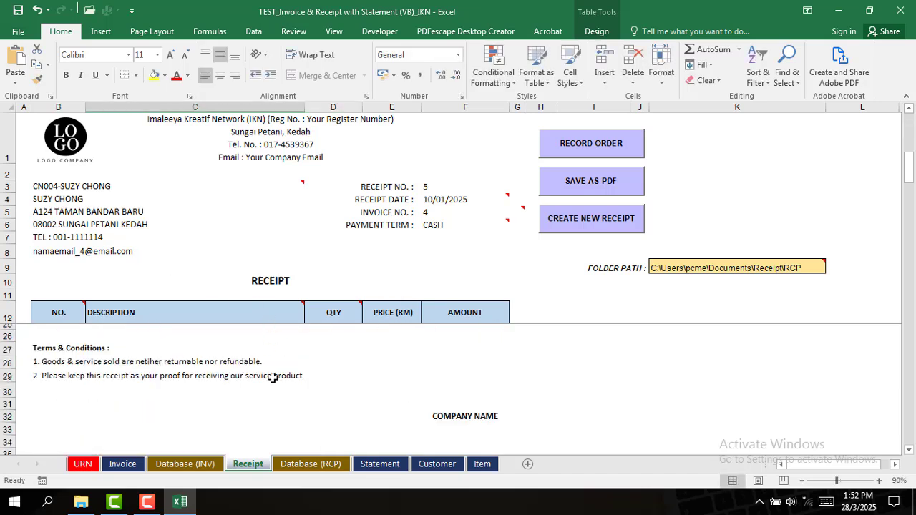
scroll(273, 378, up, 2)
click(83, 412)
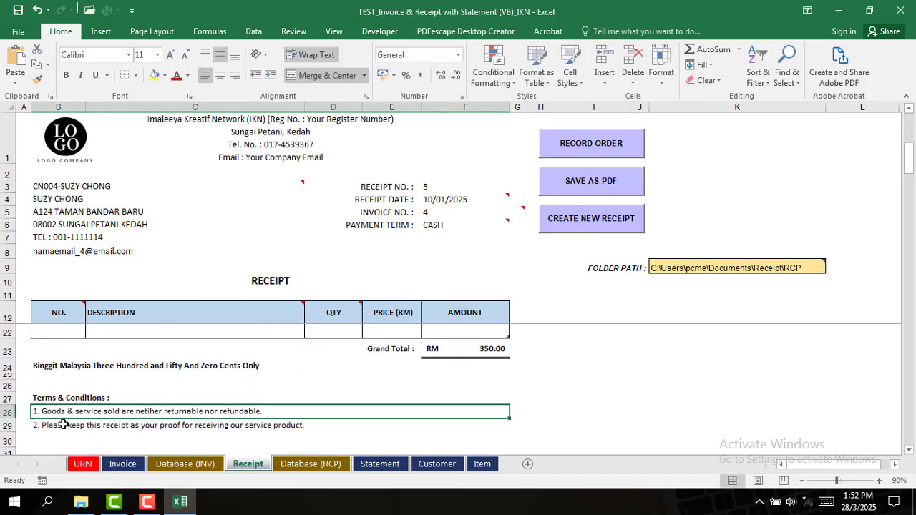
click(75, 427)
click(67, 412)
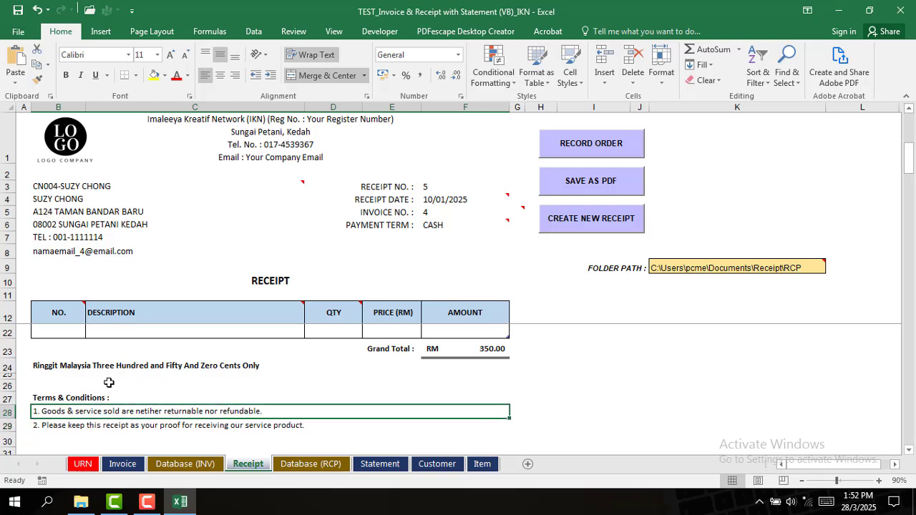
Record the completed receipt in the database and save it as a PDF
scroll(328, 364, up, 3)
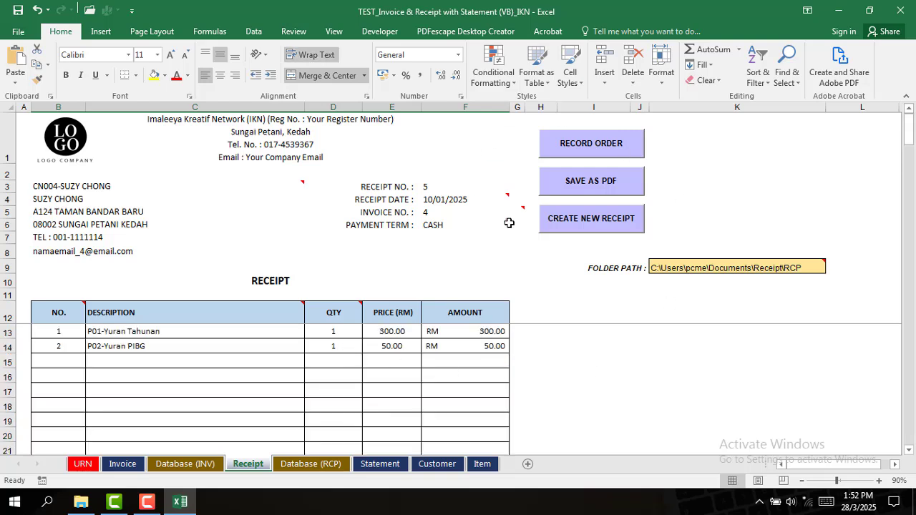
click(602, 147)
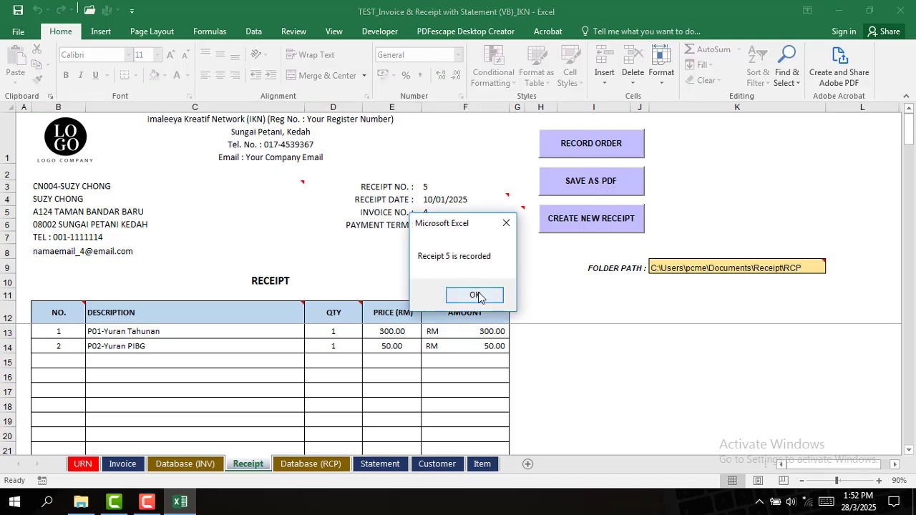
click(475, 294)
click(600, 183)
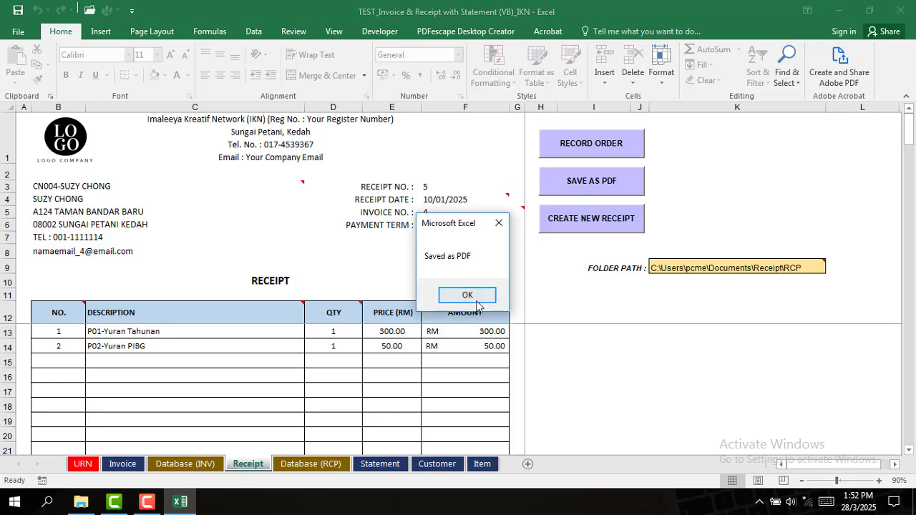
click(470, 295)
Check the new receipt's row in the Database (RCP) sheet and review RCP5 in the Documents Receipt folder
click(310, 464)
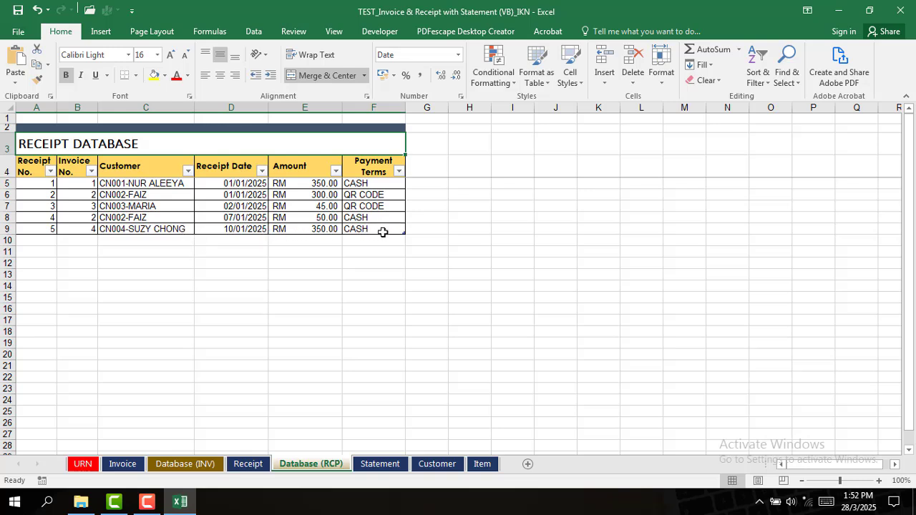
click(81, 501)
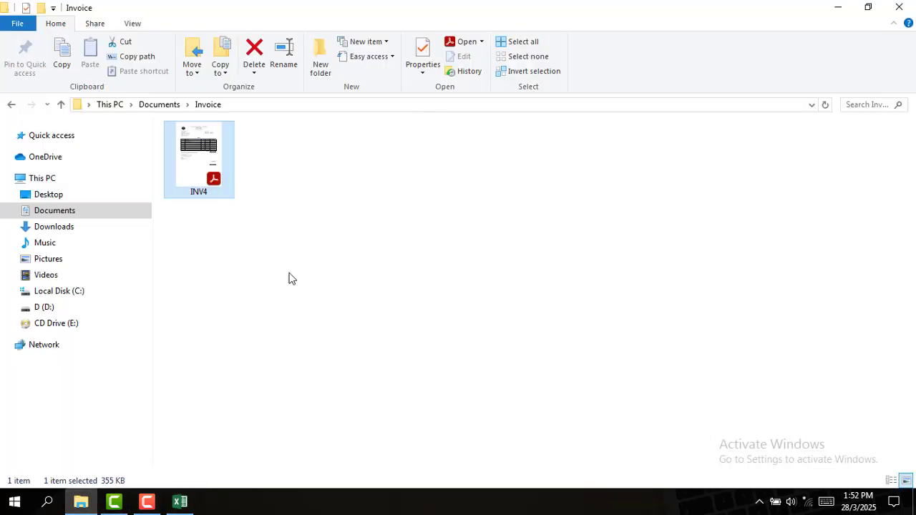
click(11, 104)
double_click(493, 169)
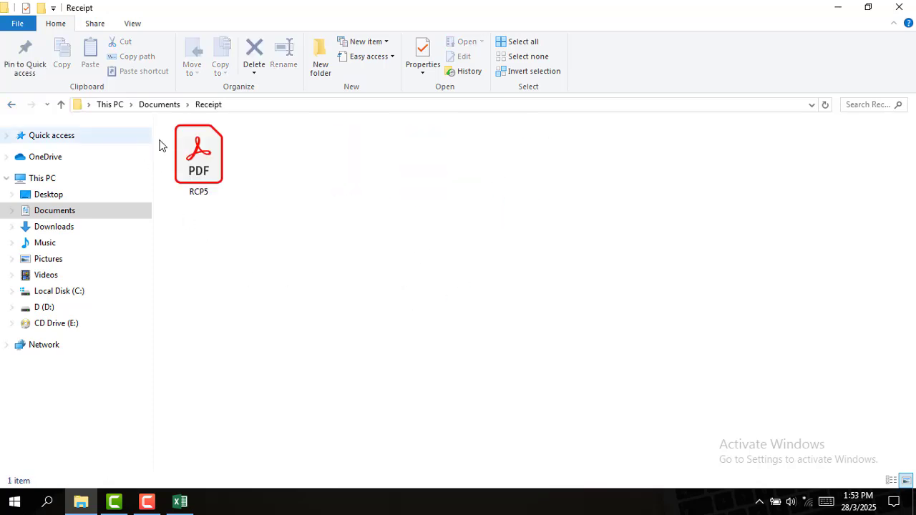
click(218, 150)
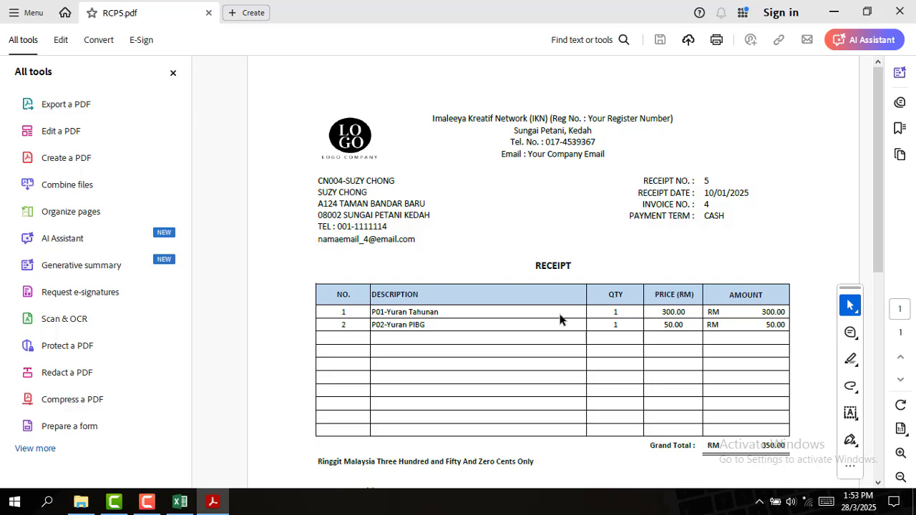
scroll(573, 320, down, 1)
scroll(539, 400, down, 3)
scroll(538, 400, up, 3)
click(905, 10)
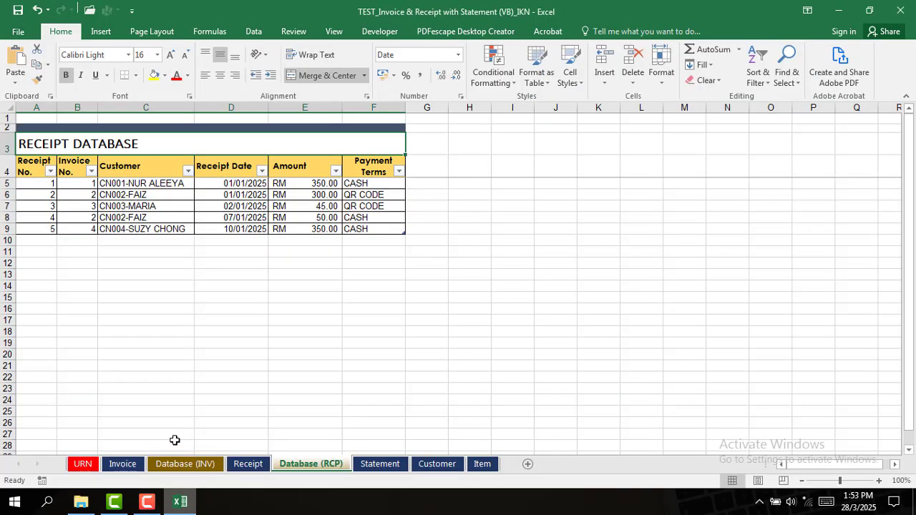
Read the receipt and Record Statement sections of the URN sheet, and view the Statement sheet they describe
click(81, 465)
scroll(165, 275, down, 5)
scroll(165, 287, down, 10)
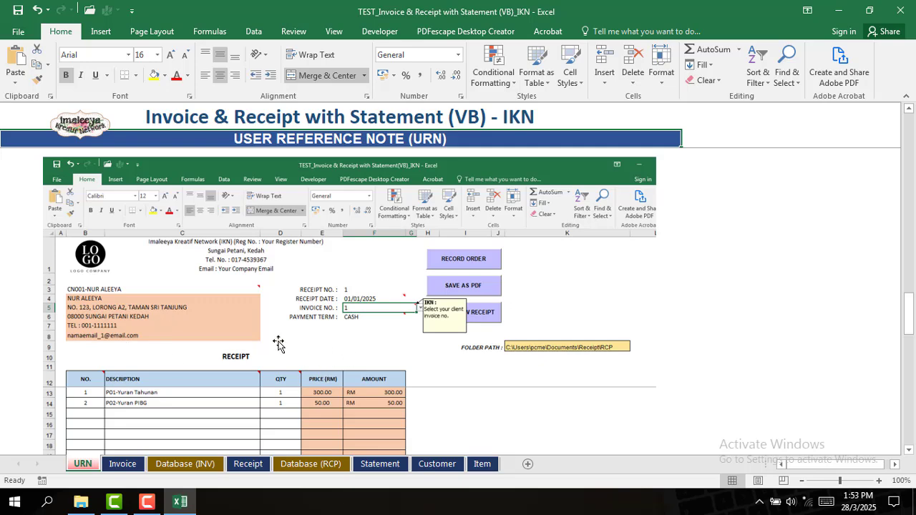
scroll(365, 383, down, 2)
scroll(372, 381, down, 6)
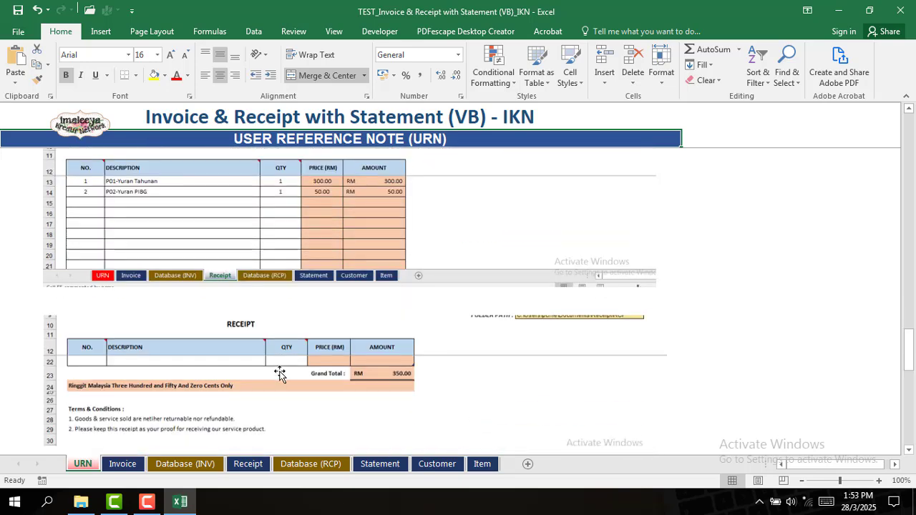
scroll(156, 371, up, 12)
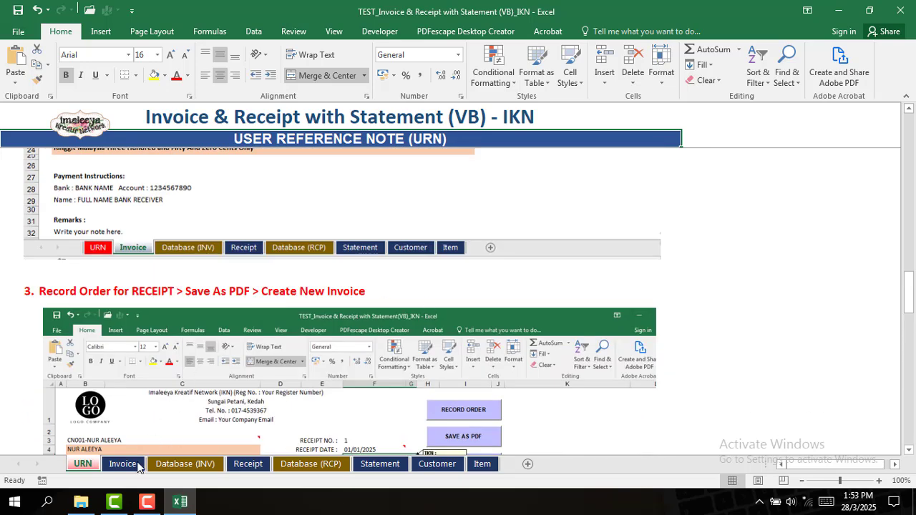
click(376, 464)
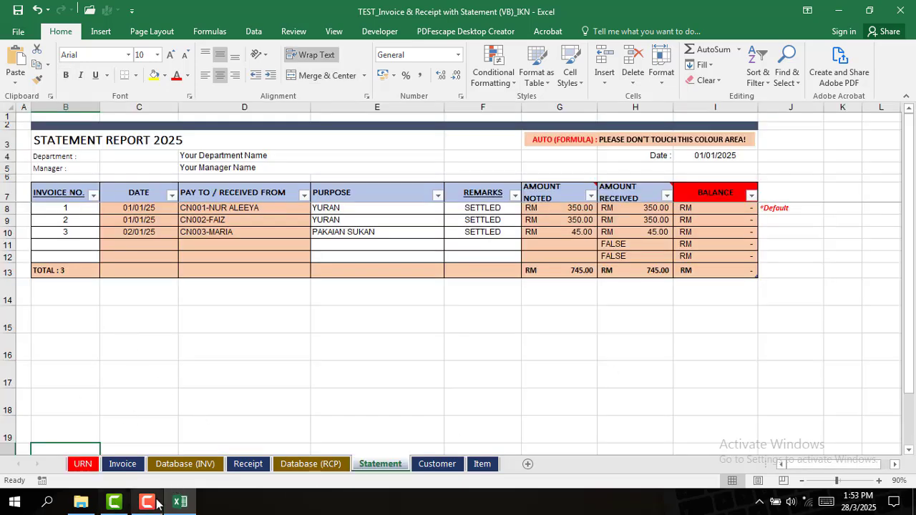
click(82, 464)
scroll(154, 372, down, 10)
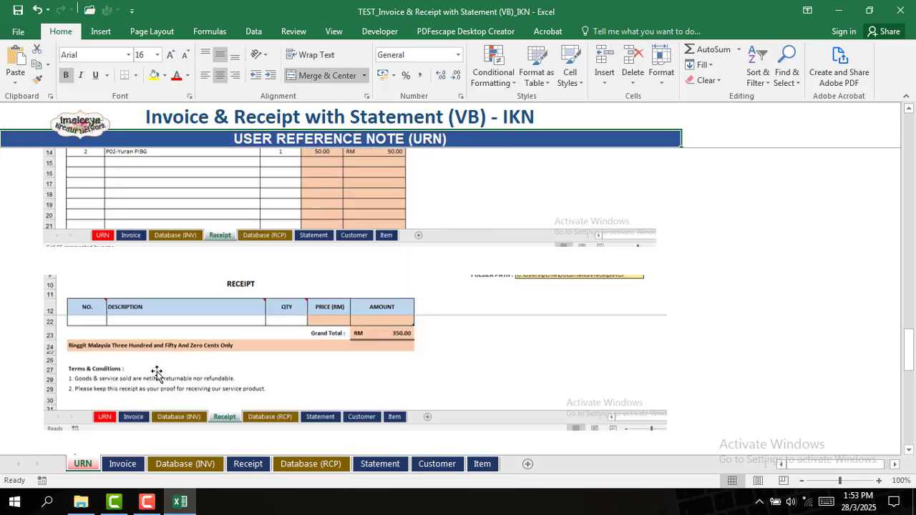
scroll(163, 377, down, 2)
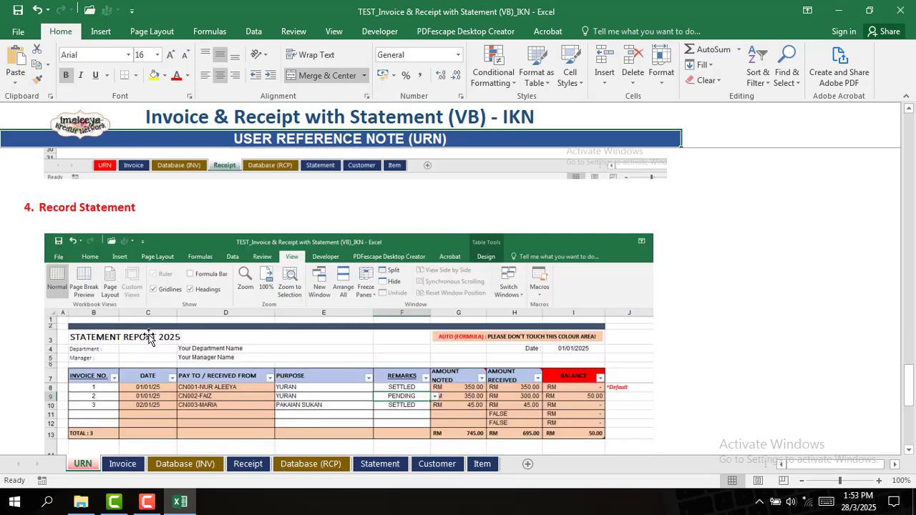
scroll(249, 403, down, 1)
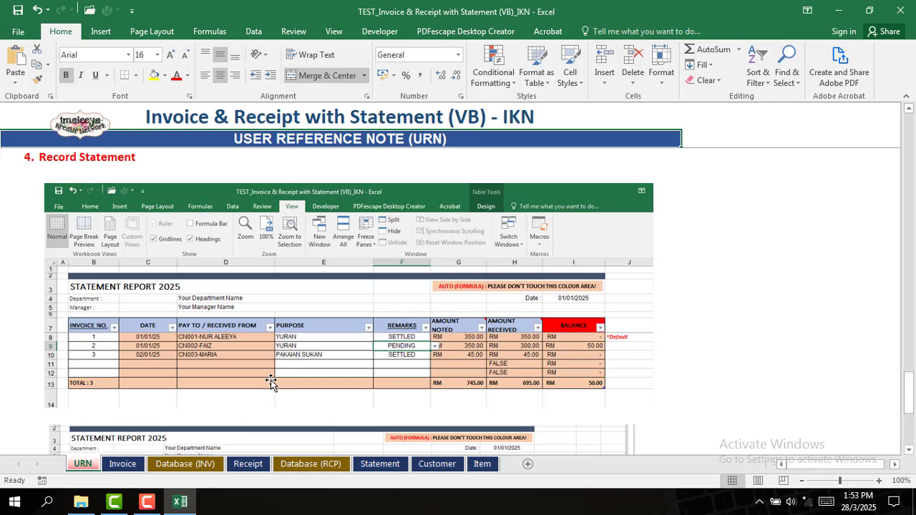
click(381, 465)
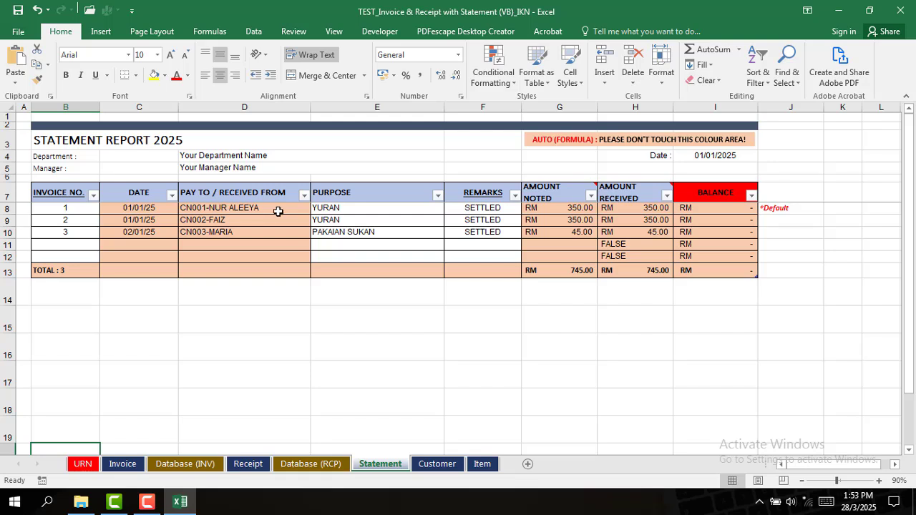
Switch to File Explorer and view the details of Invoice & Receipt with Statement (VB)_IKN beside its TEST copy
click(81, 501)
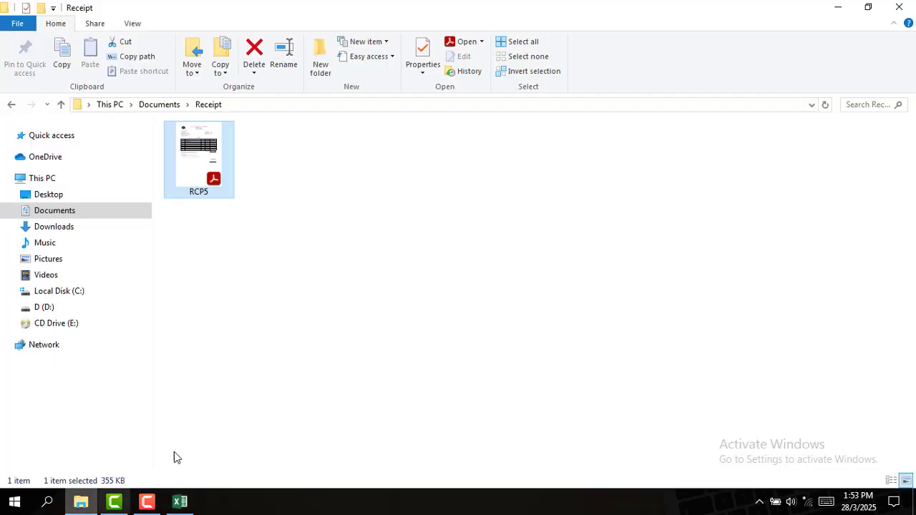
click(12, 105)
click(12, 105)
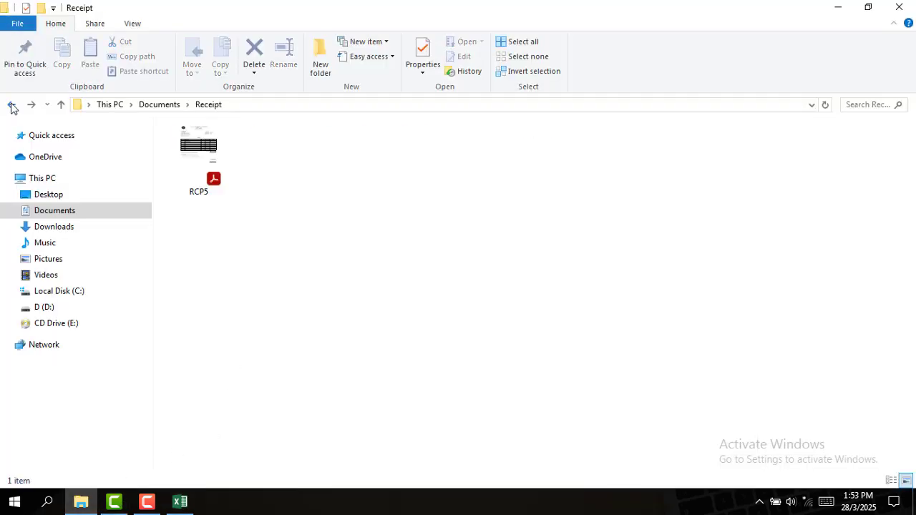
click(12, 105)
click(12, 105)
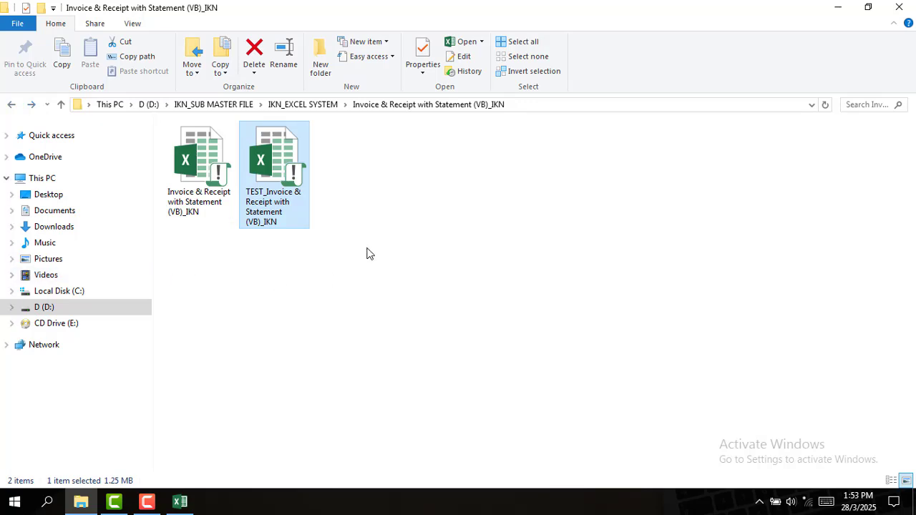
click(217, 177)
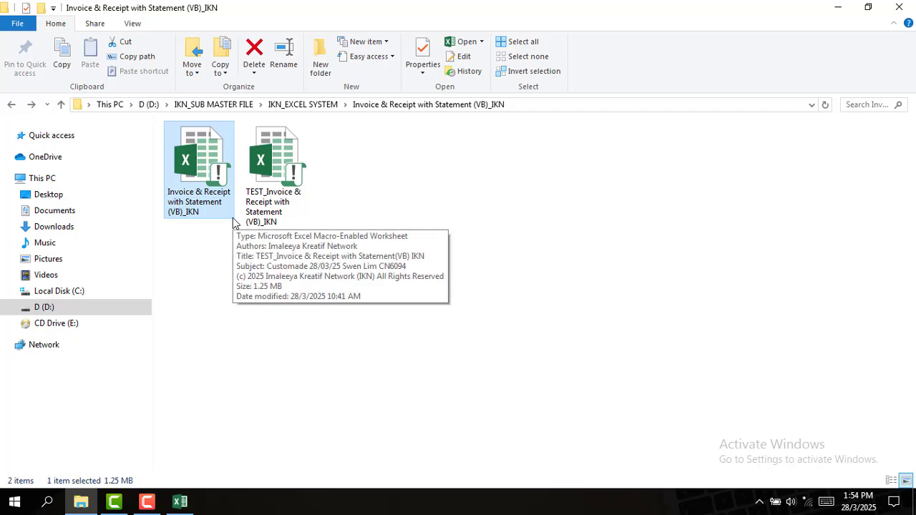
Switch back to Excel and choose invoice number 4 in row 11 of the Statement Report
click(180, 503)
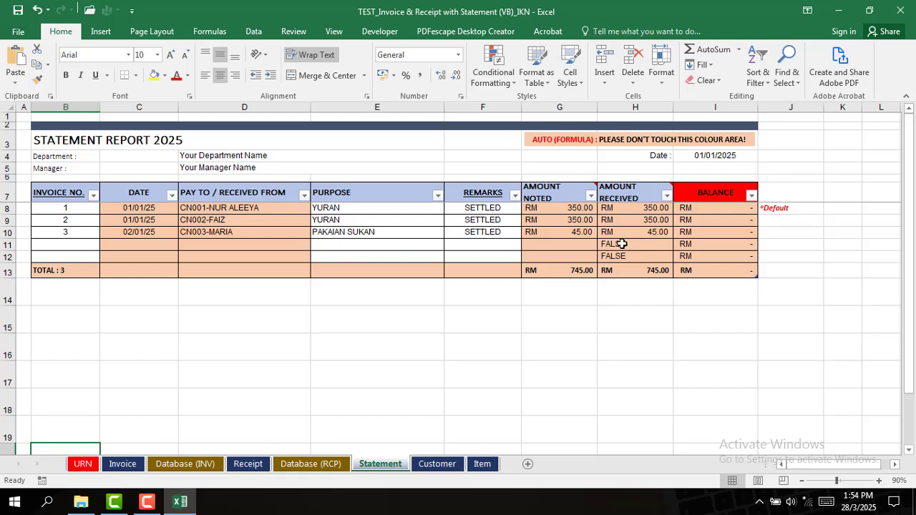
click(63, 242)
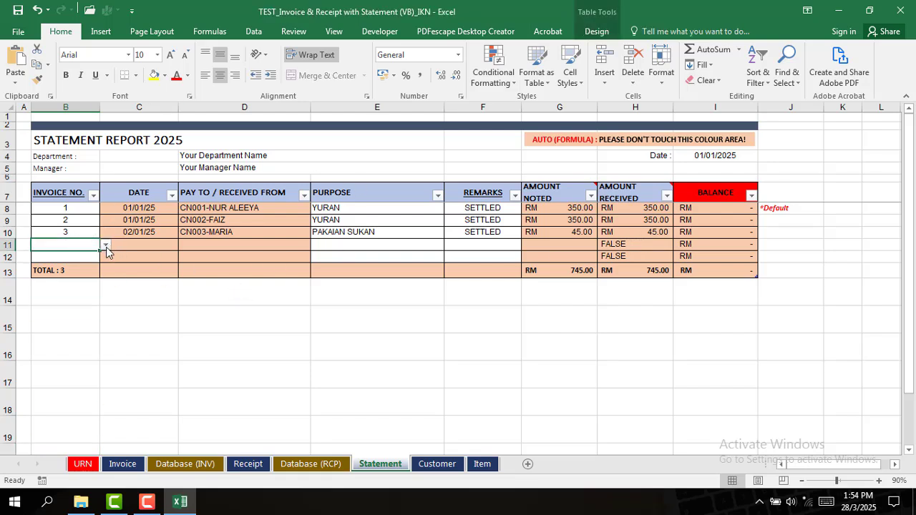
click(105, 246)
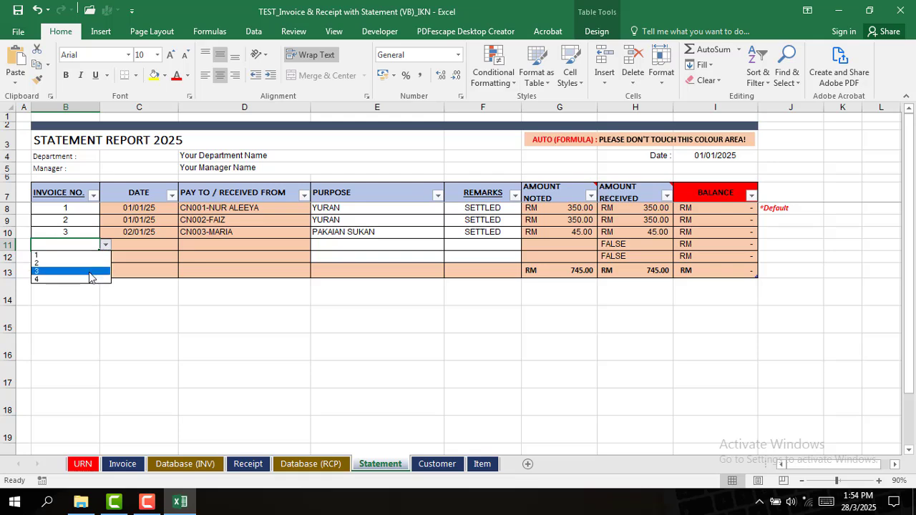
click(79, 280)
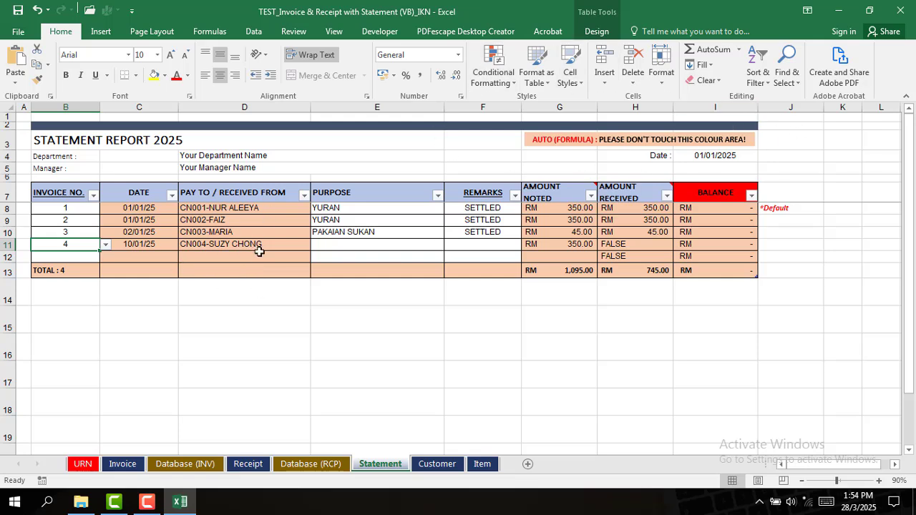
Enter YURAN as the purpose of invoice 4 in the Statement Report
click(415, 241)
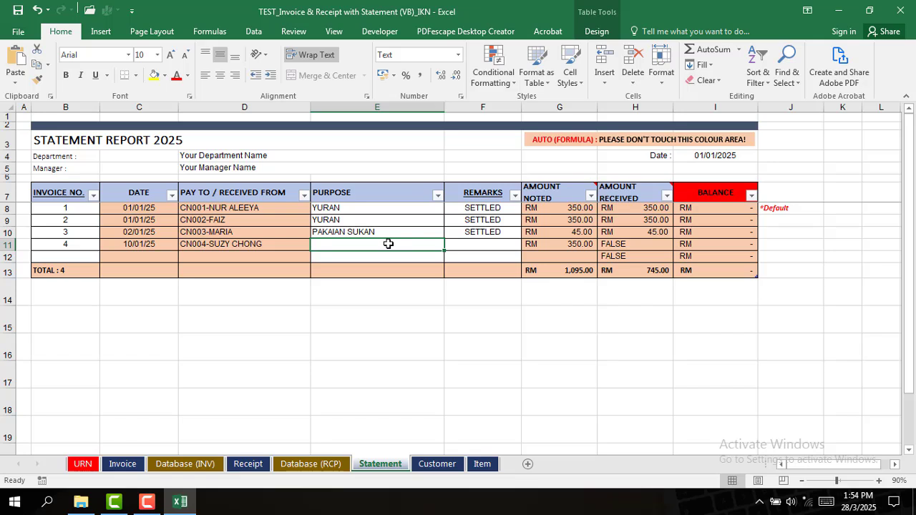
text(YURAN)
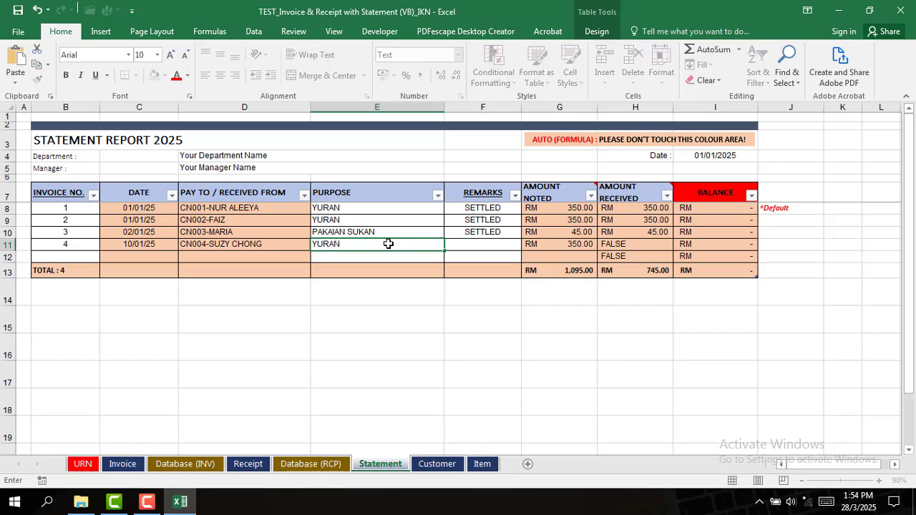
click(476, 246)
click(403, 242)
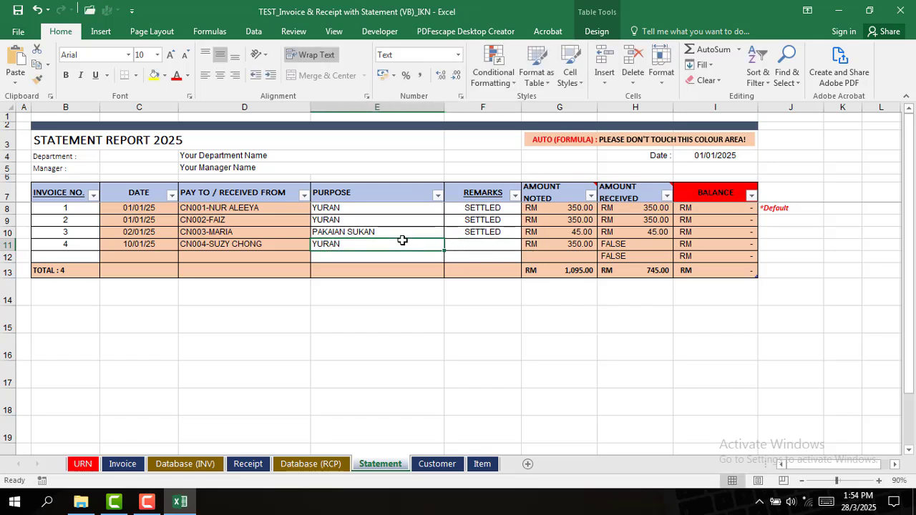
Try the remark PENDING for invoice 4 in row 11, and set it to SETTLED
click(518, 247)
click(527, 244)
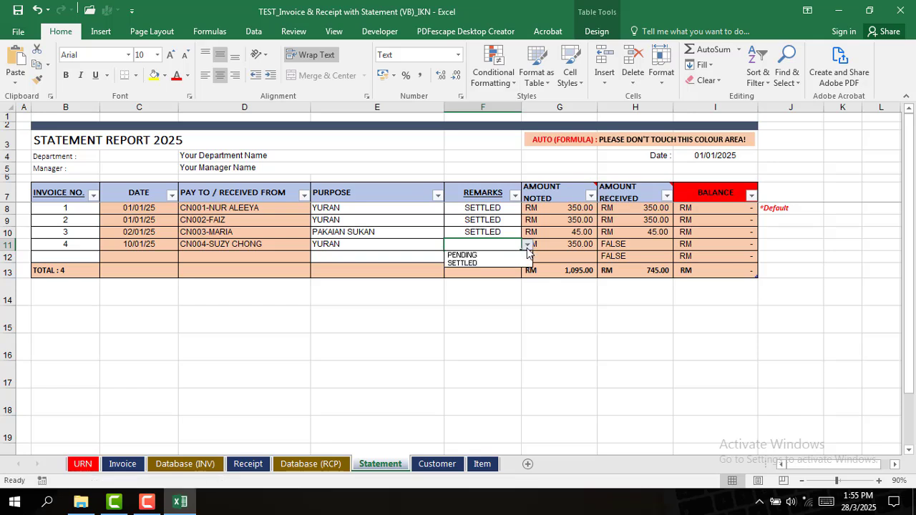
click(495, 244)
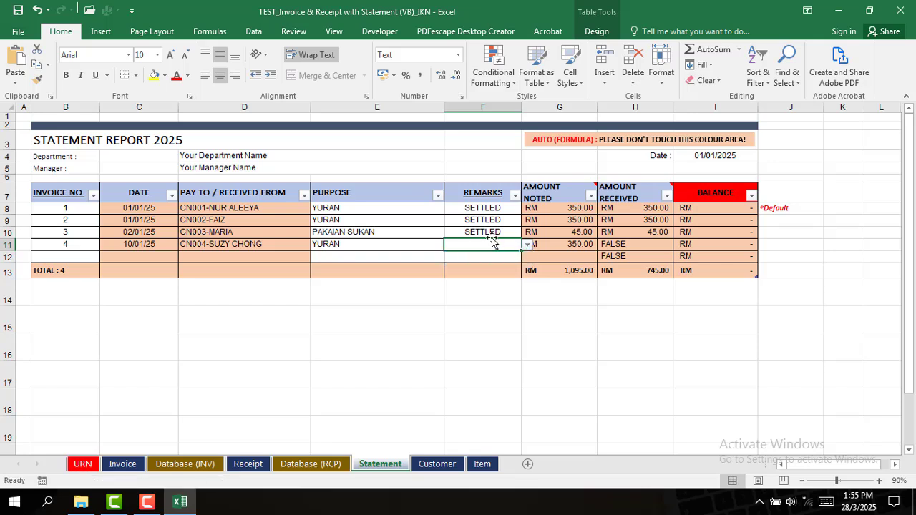
click(527, 244)
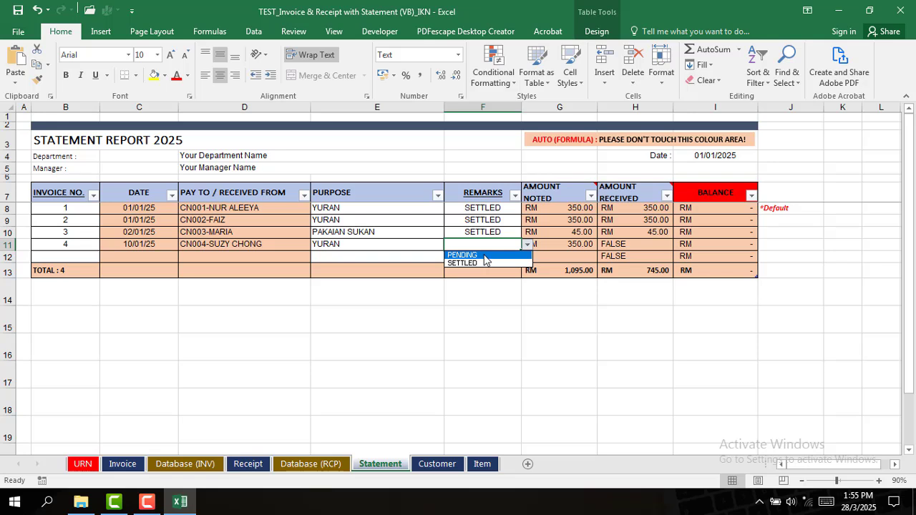
click(485, 255)
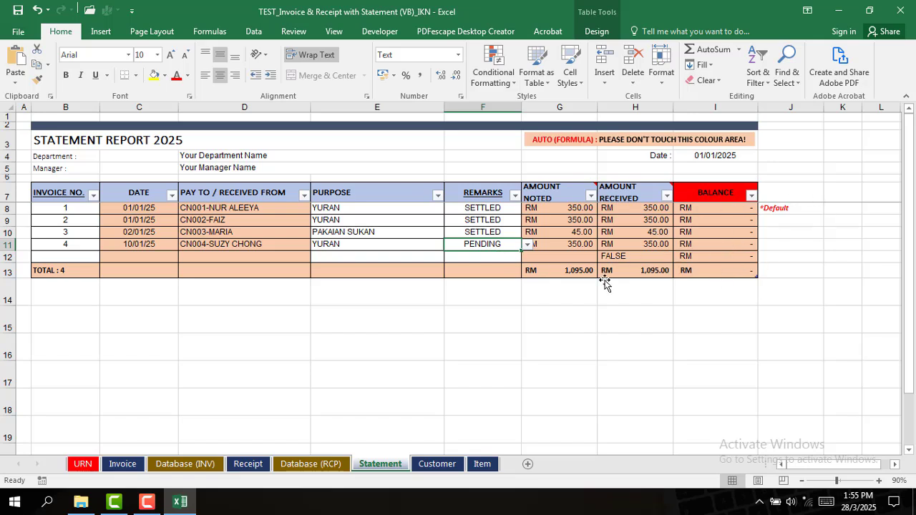
click(528, 245)
click(485, 265)
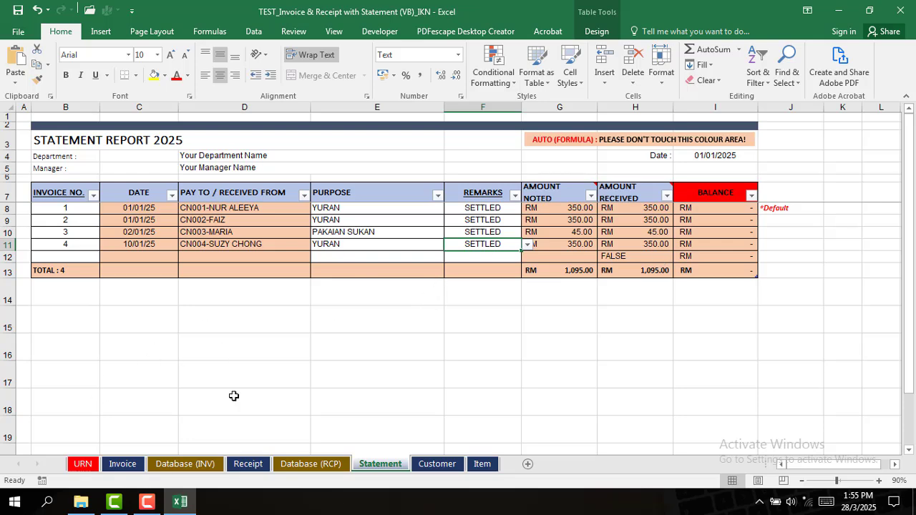
Create a new invoice on the Invoice sheet
click(122, 464)
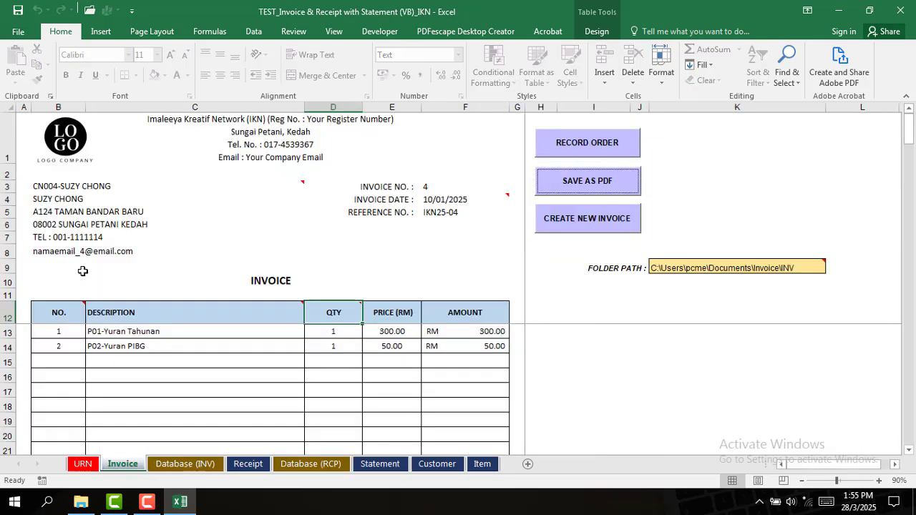
click(601, 218)
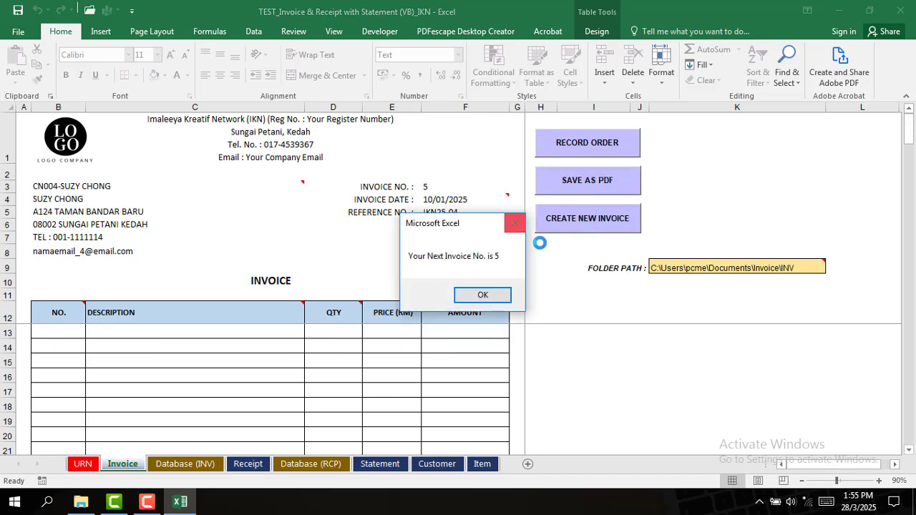
click(482, 296)
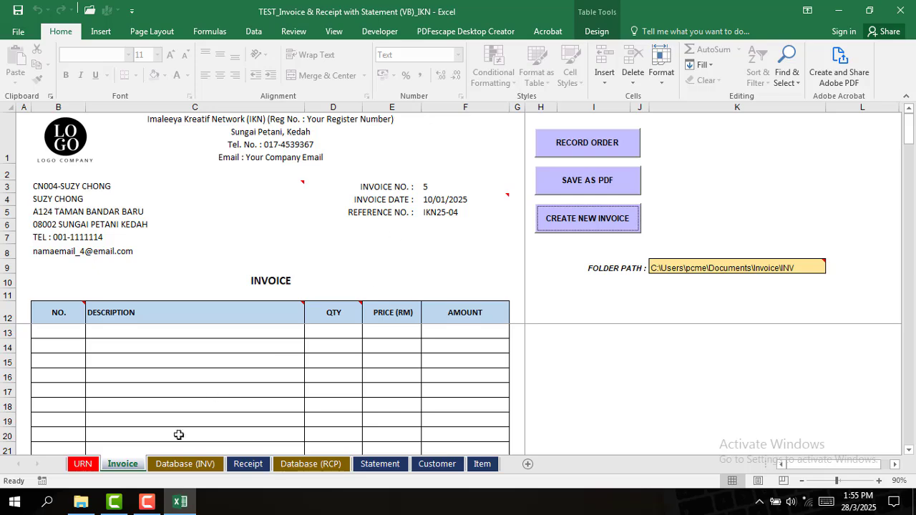
Choose the last named customer in the list, directly below the current one, as the customer of the new invoice
click(160, 467)
click(123, 464)
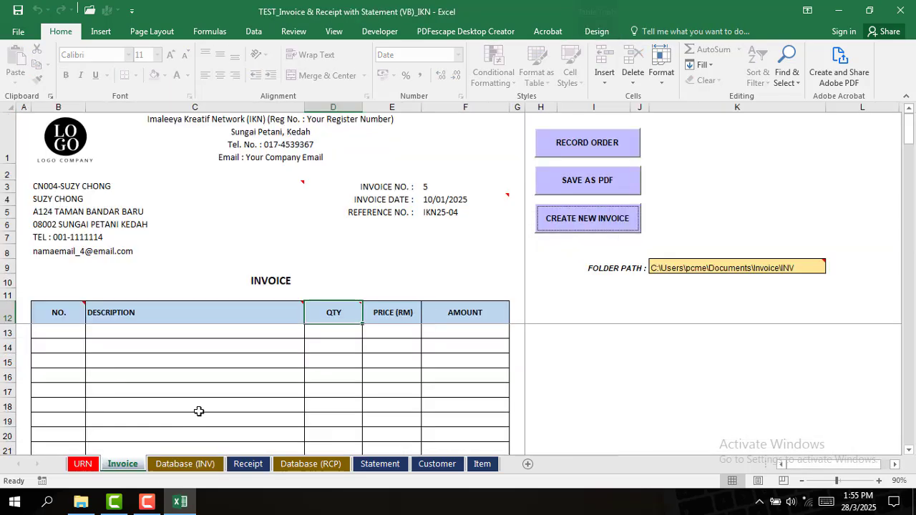
click(279, 185)
click(310, 187)
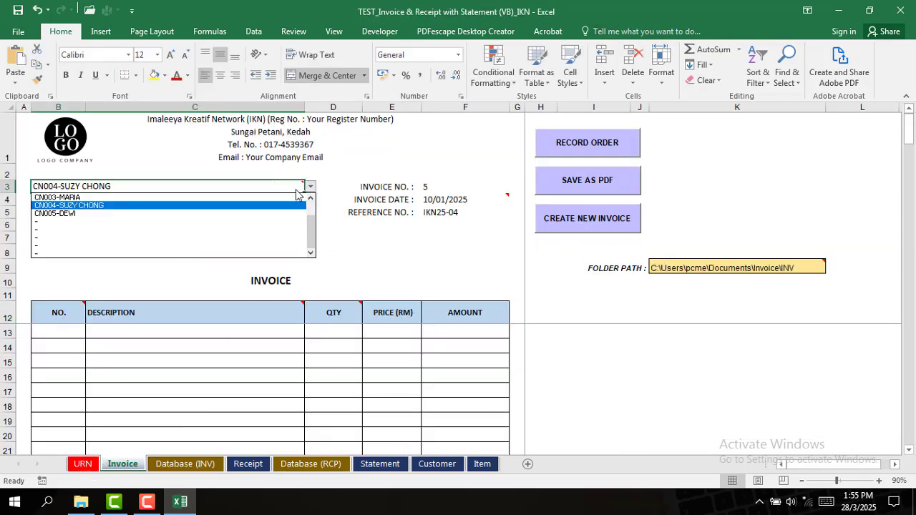
click(287, 213)
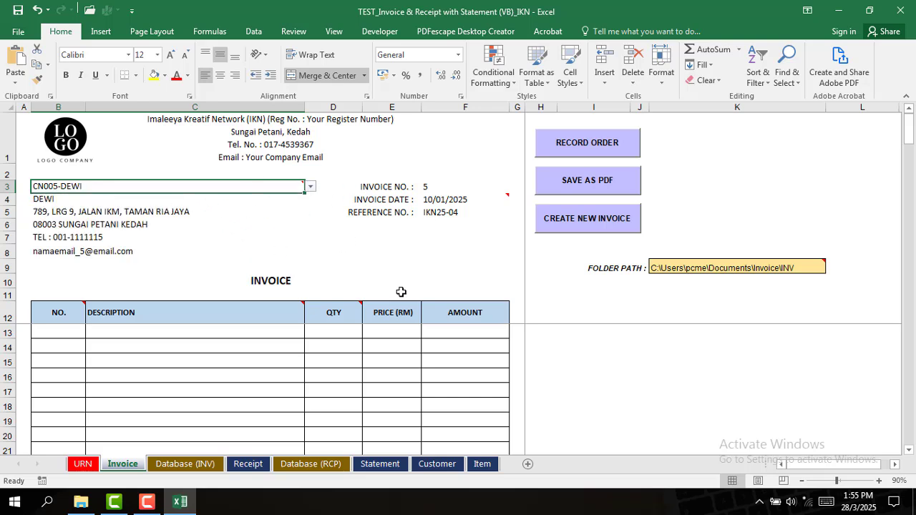
Set the invoice date to 15/01/2025
click(481, 199)
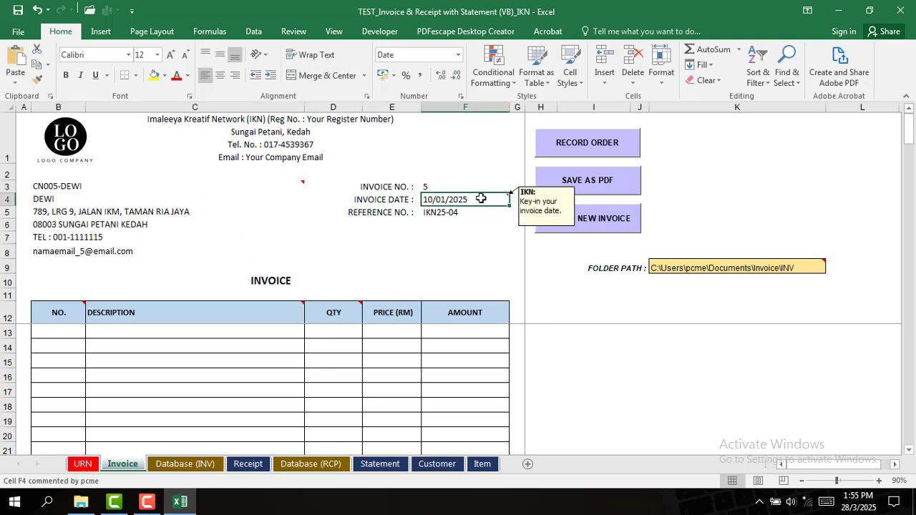
text(15/1)
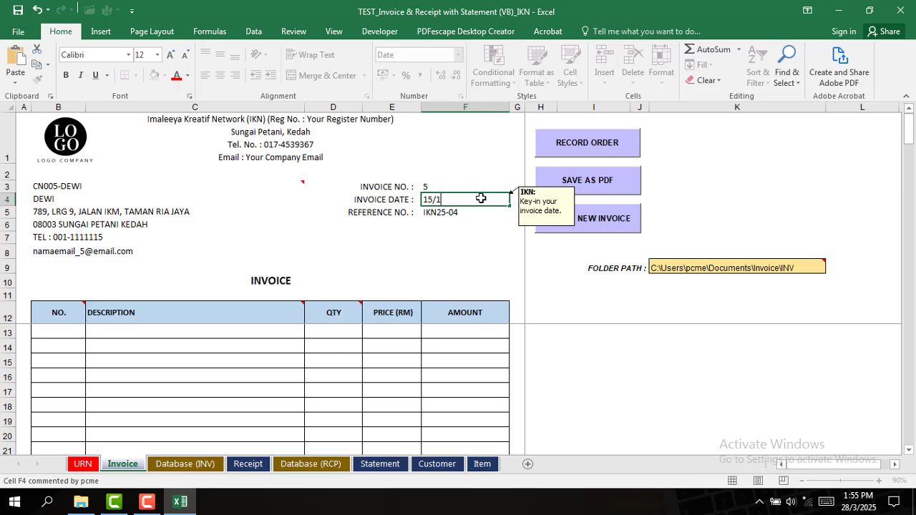
text(/2025)
key(Return)
Set the invoice date to 01/02/2025 and change the reference number to IKN25-05
click(486, 200)
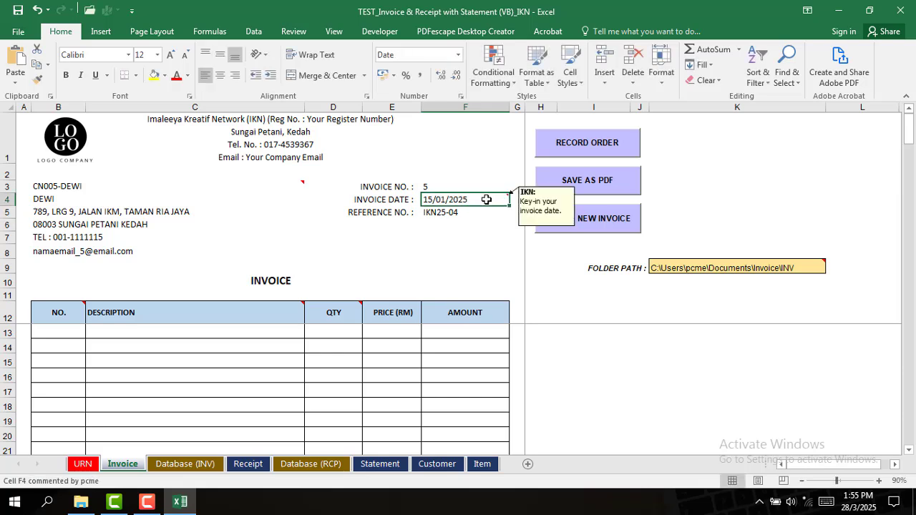
text(1/2)
key(Return)
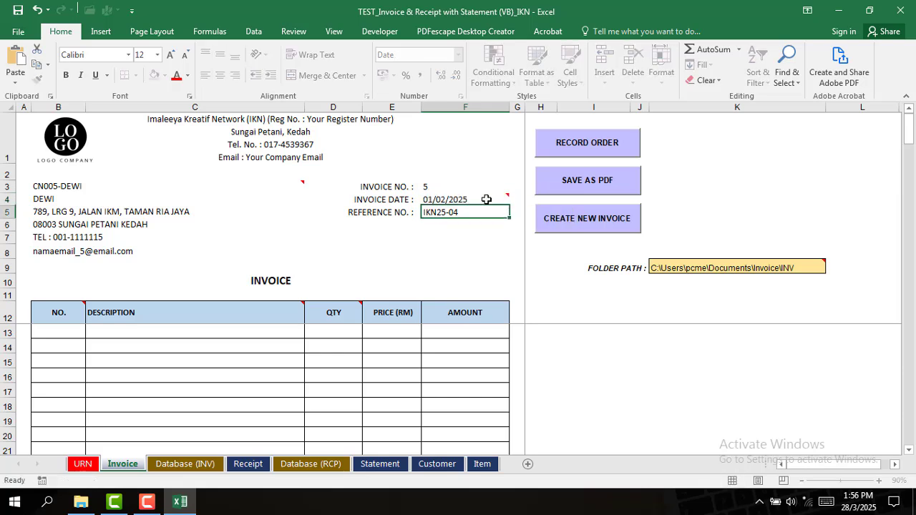
double_click(473, 212)
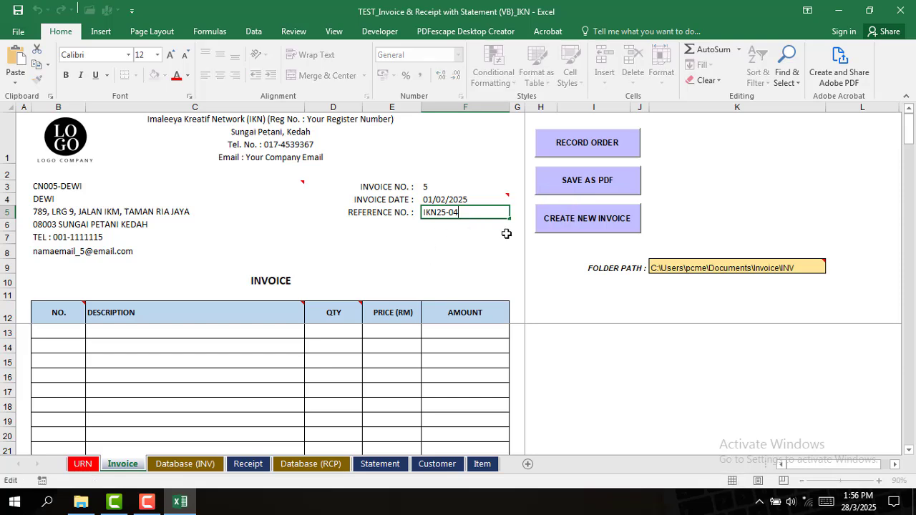
key(Return)
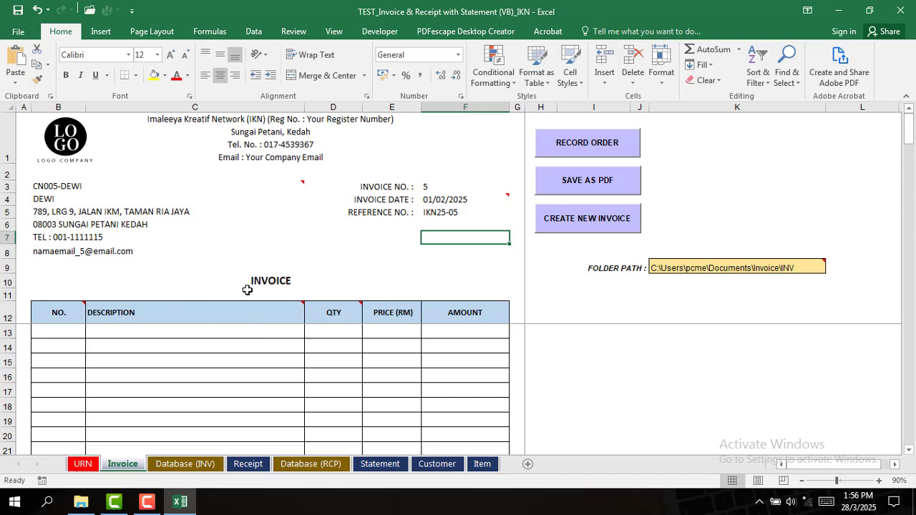
Fill in the first invoice line as number 1 with item P03-Baju Sukan and quantity 1
click(63, 331)
text(1)
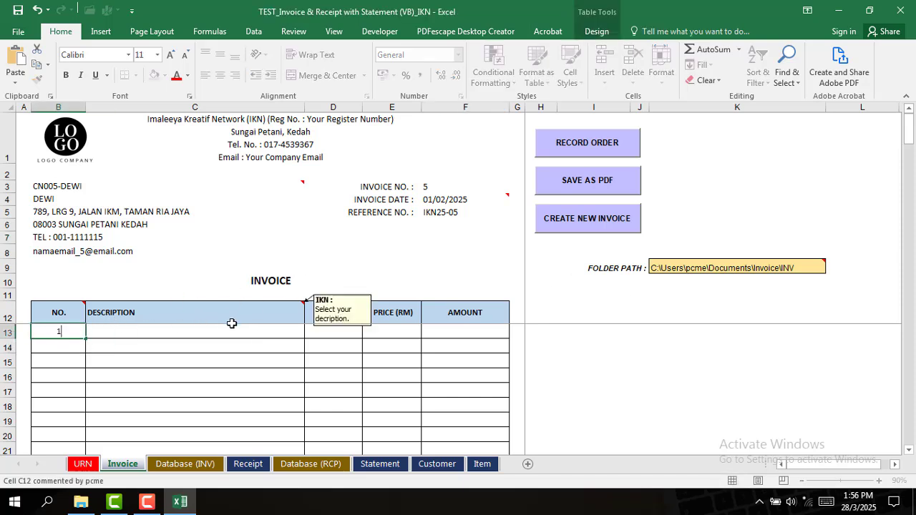
click(232, 329)
click(310, 332)
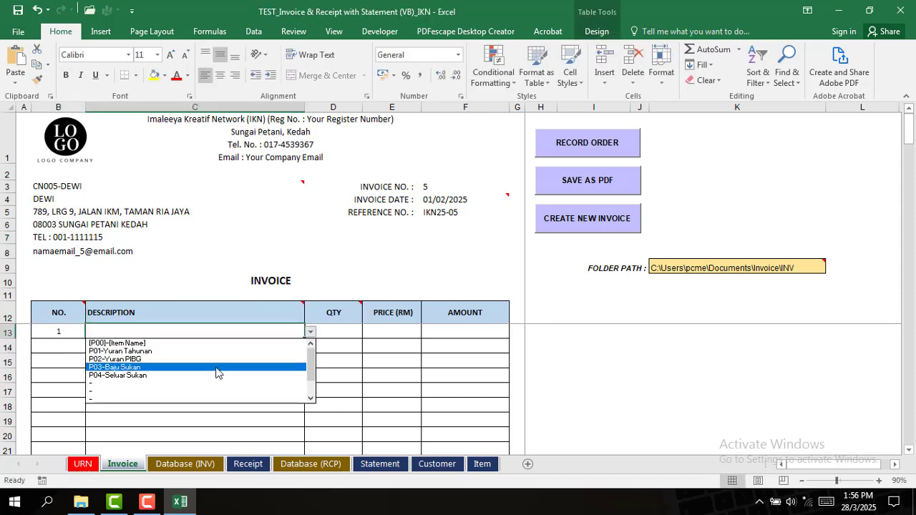
click(216, 368)
Fill in the second invoice line as number 2 with item P04-Seluar Sukan and quantity 1
click(76, 346)
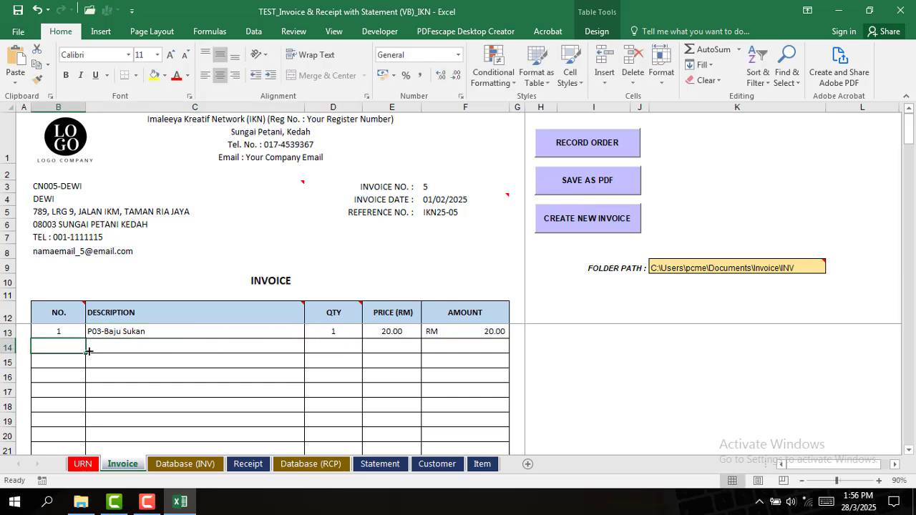
text(2)
click(191, 347)
click(311, 347)
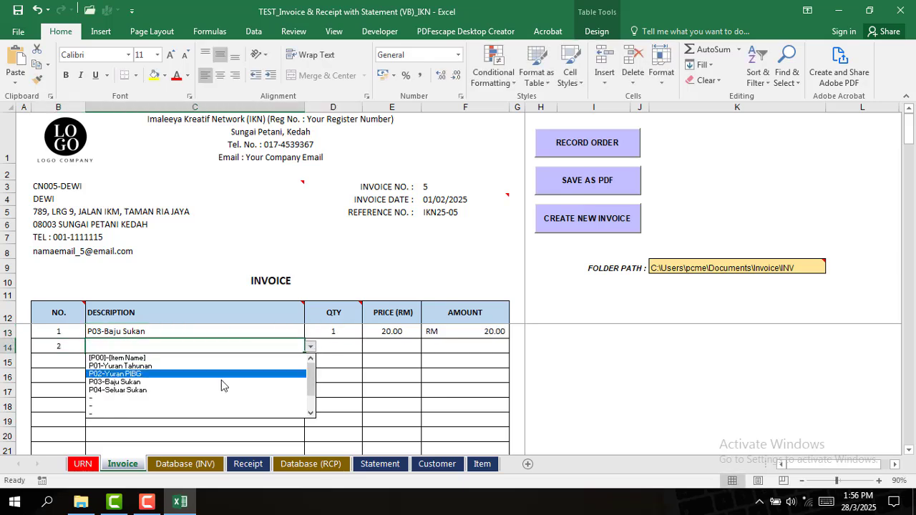
click(191, 382)
click(311, 347)
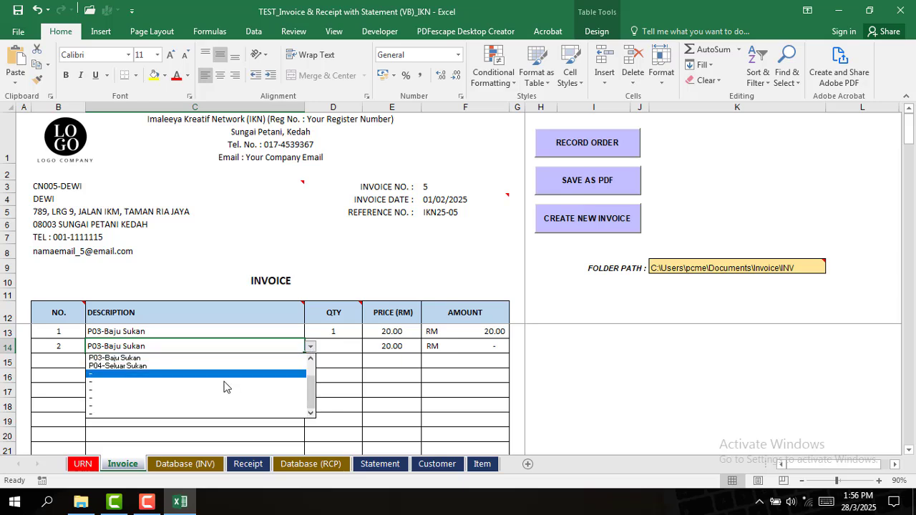
click(214, 366)
click(337, 354)
text(1)
key(Return)
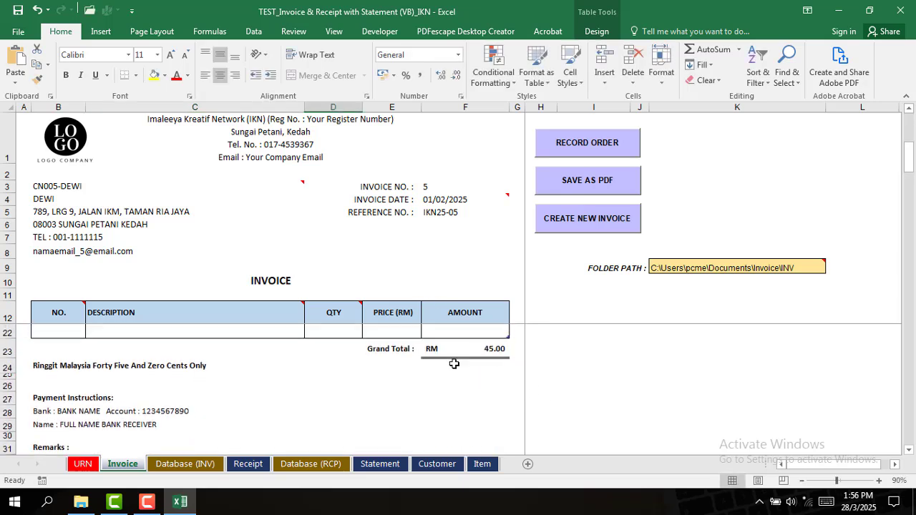
Record invoice 5 in the database and save it as a PDF
click(593, 151)
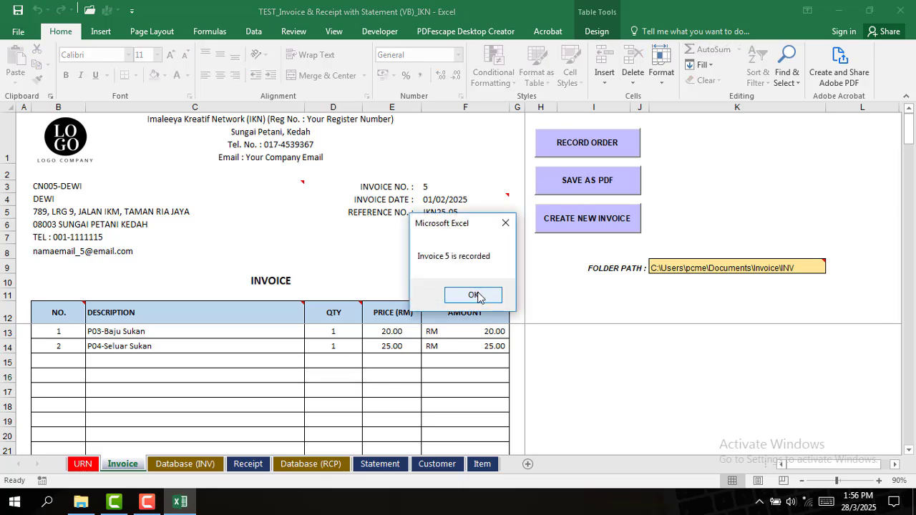
click(475, 295)
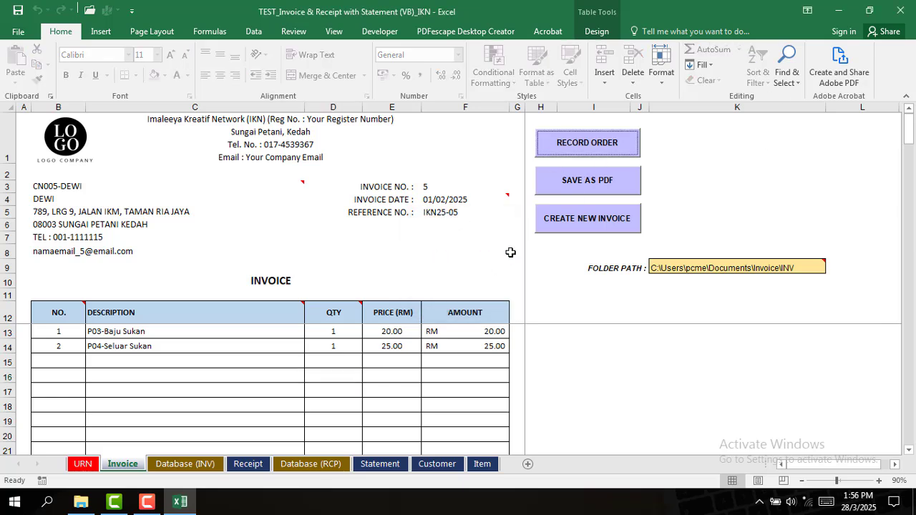
click(620, 186)
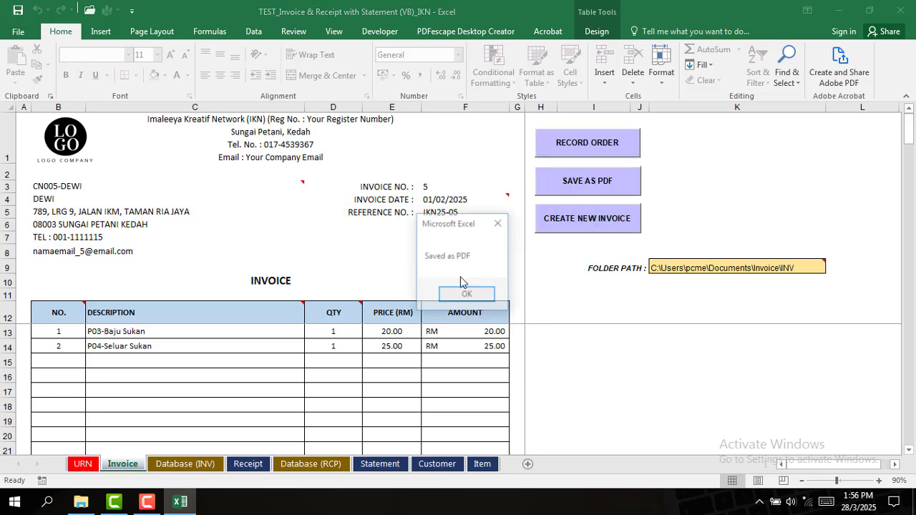
click(467, 294)
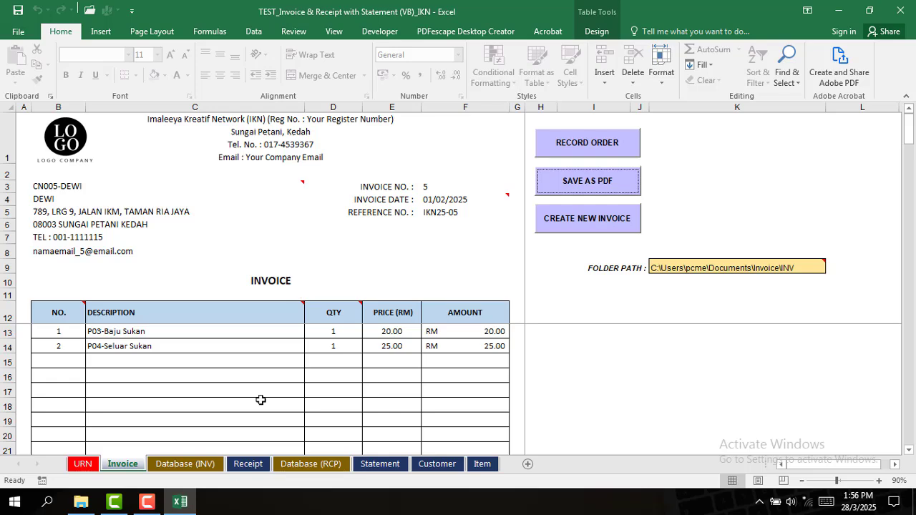
Check the new entry in the Invoice Database and create a new receipt on the Receipt sheet
click(185, 464)
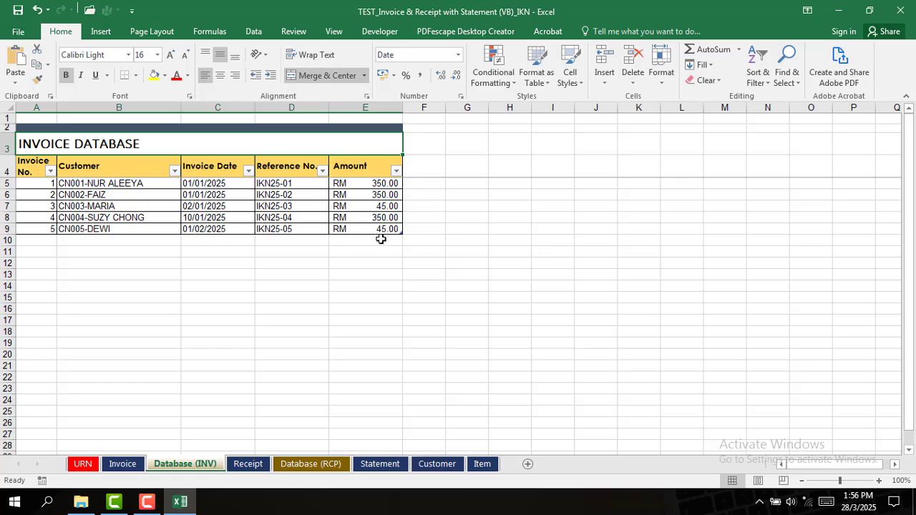
click(245, 468)
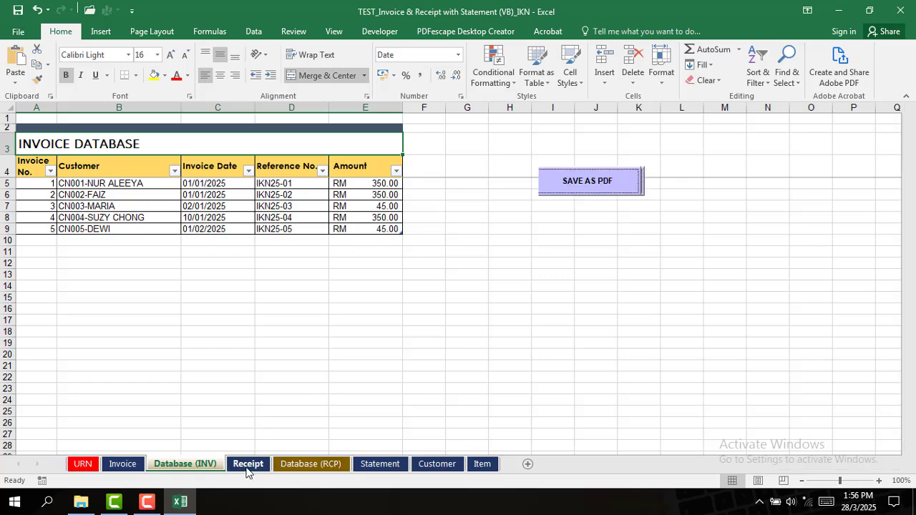
mouse_move(469, 195)
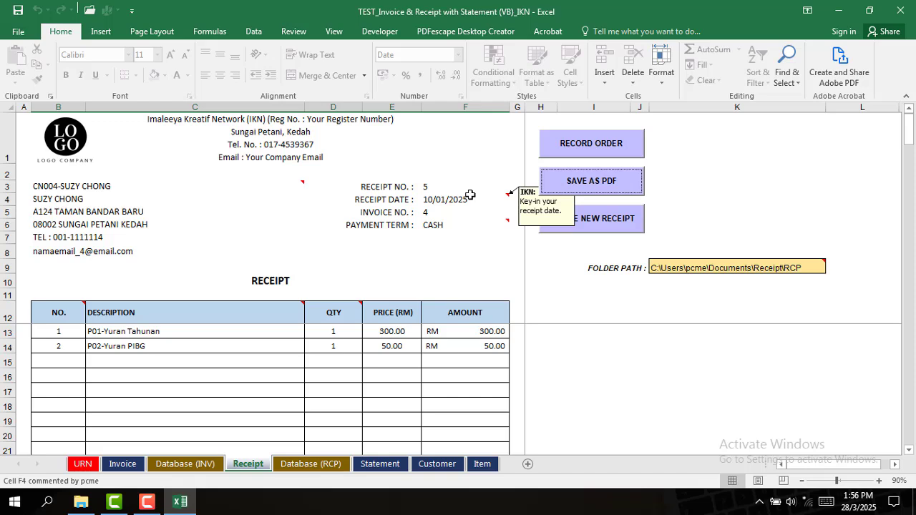
click(632, 233)
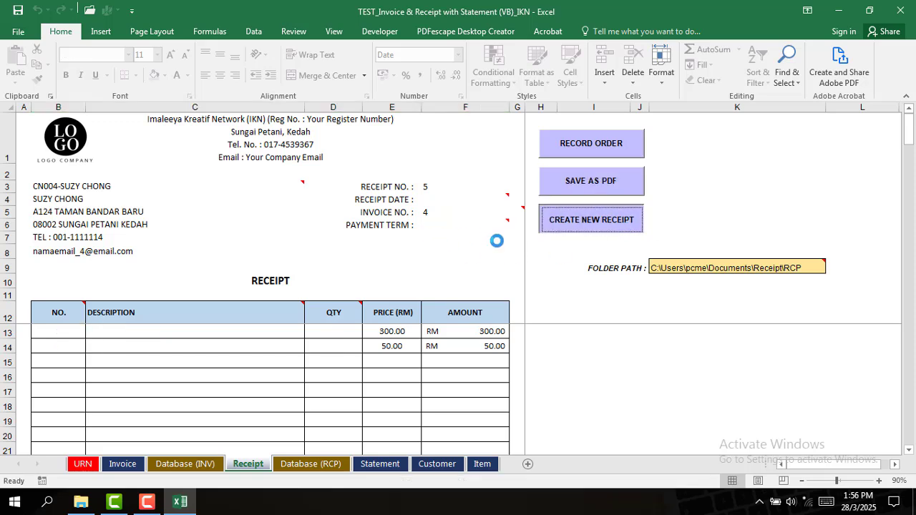
click(487, 298)
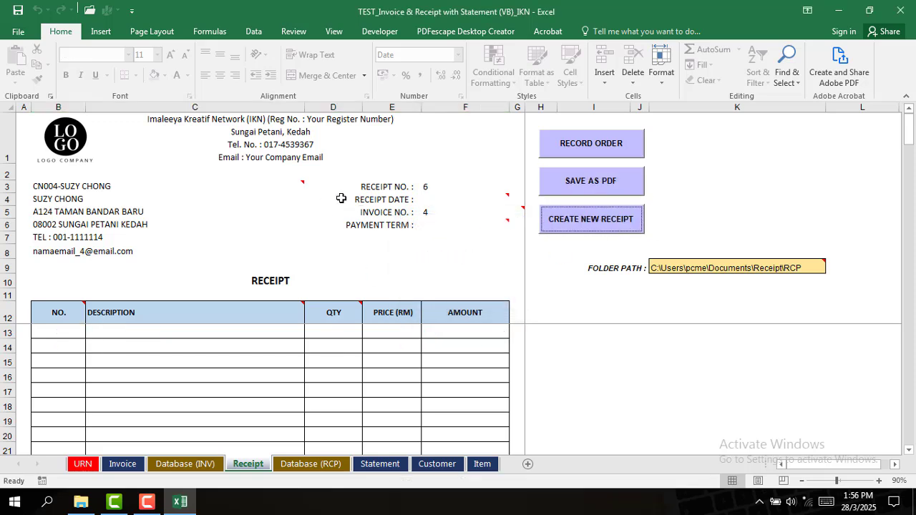
Choose the fifth customer (CN005 entry's buyer from invoice 5) for the receipt and set the receipt date to 01/02/2025
click(292, 187)
click(310, 186)
click(251, 213)
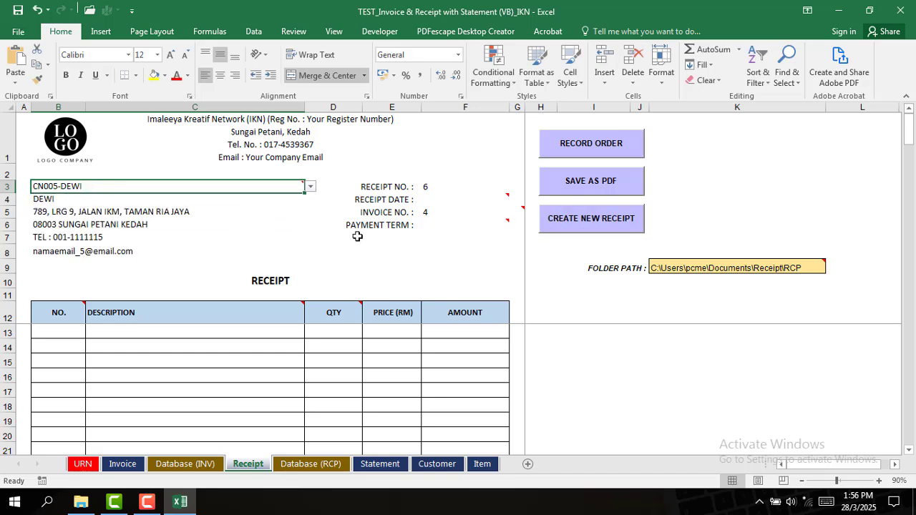
click(503, 200)
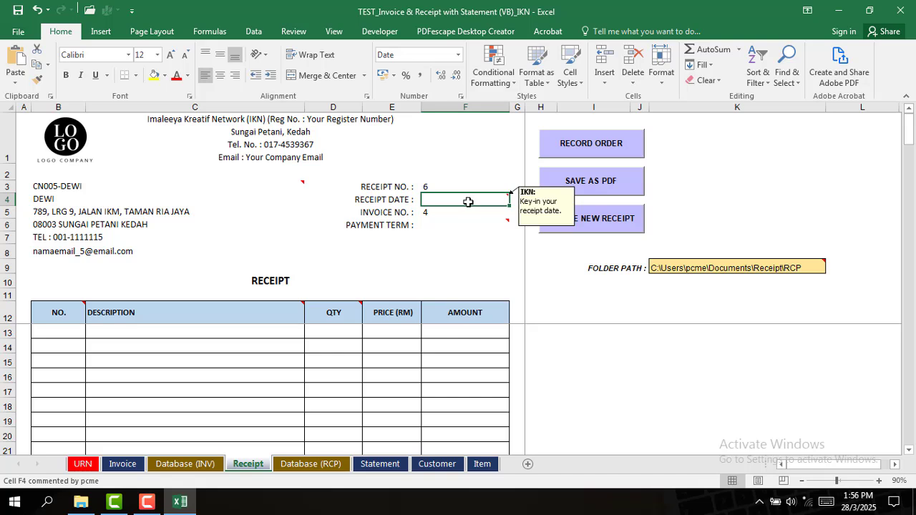
text(01/02/2025)
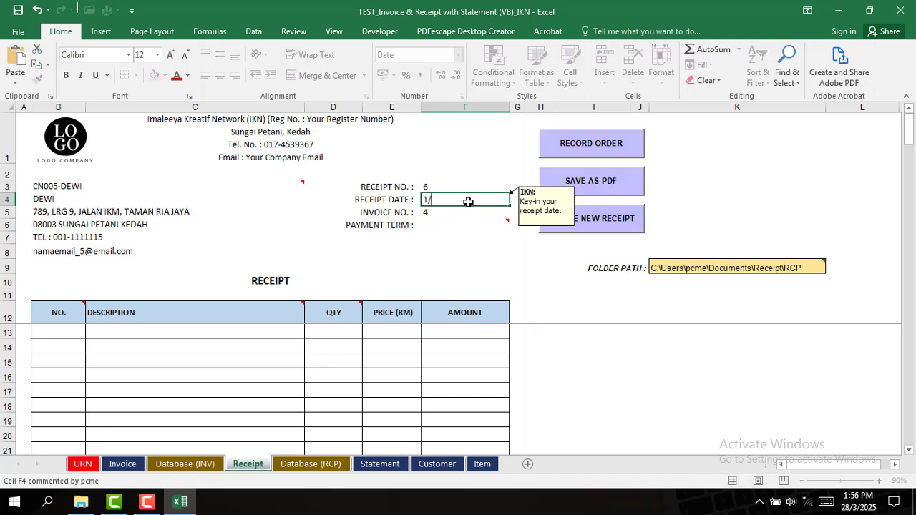
key(Return)
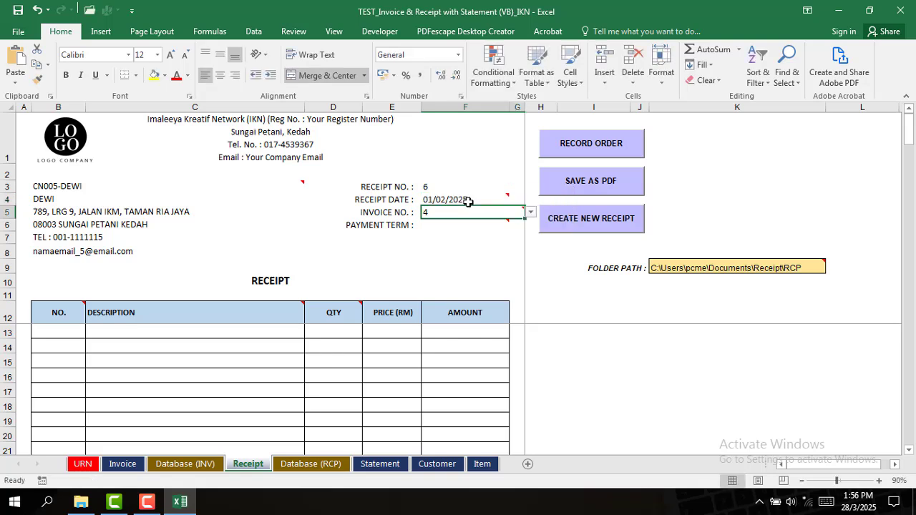
Set the receipt's invoice number to 5, check it against the invoice database, and set the payment term to QR CODE
click(530, 212)
click(499, 257)
click(159, 458)
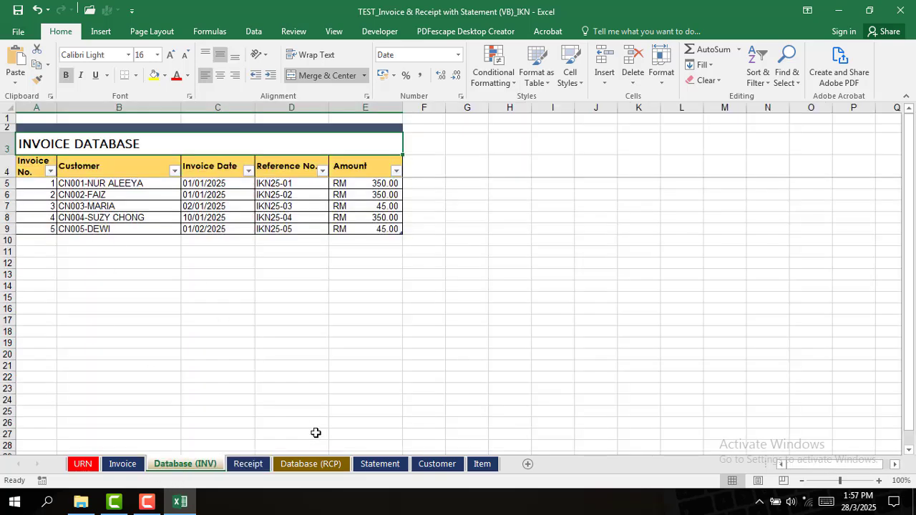
click(247, 464)
click(499, 225)
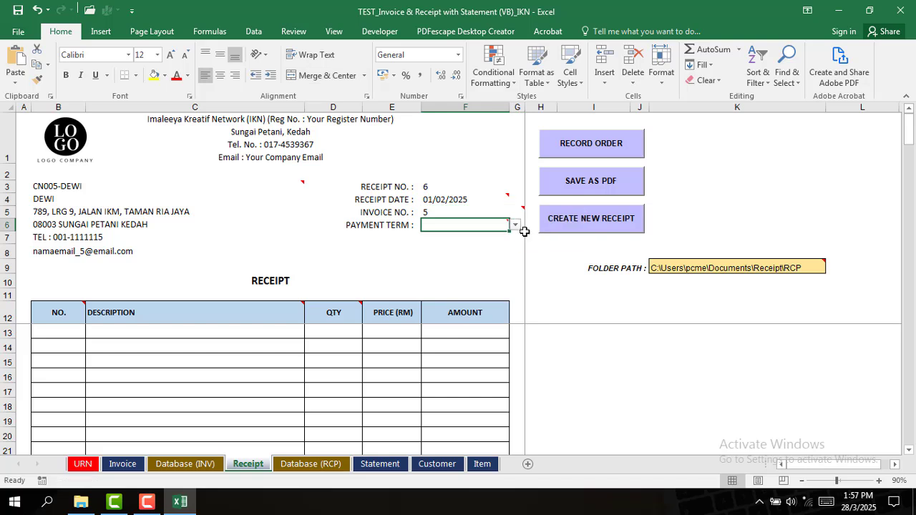
click(516, 225)
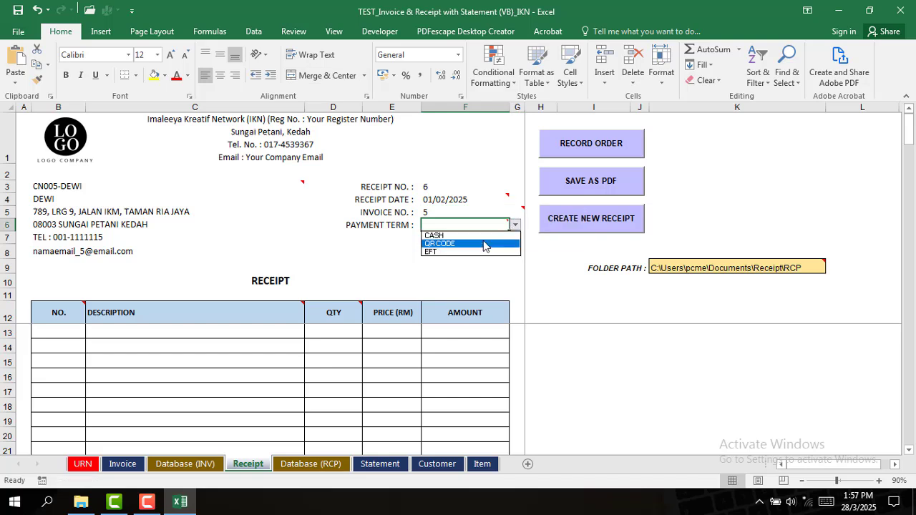
click(484, 245)
Fill the first receipt line with number 1, item P03-Baju Sukan and a quantity of 1
click(55, 330)
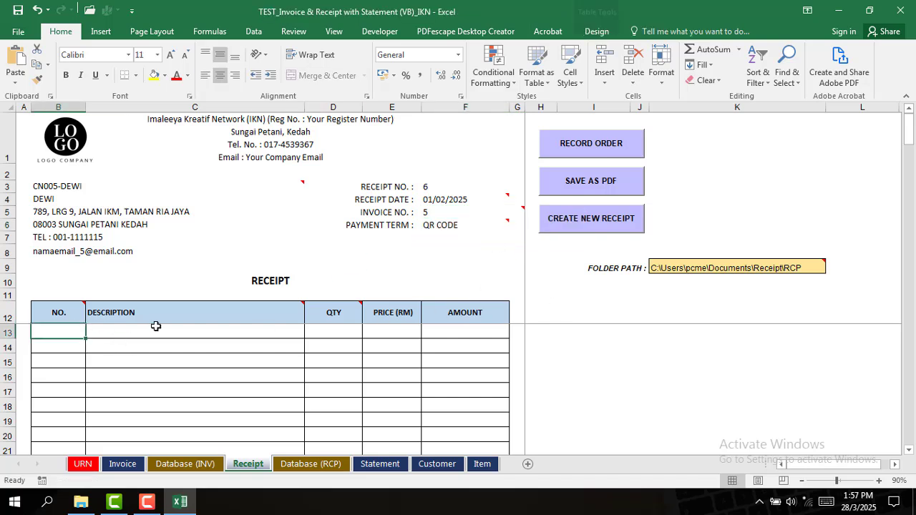
text(1)
click(268, 330)
click(310, 332)
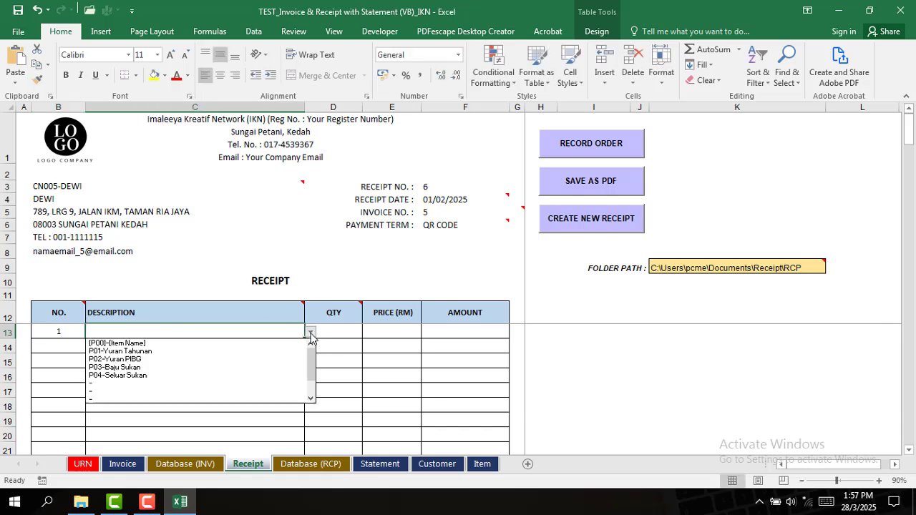
click(256, 368)
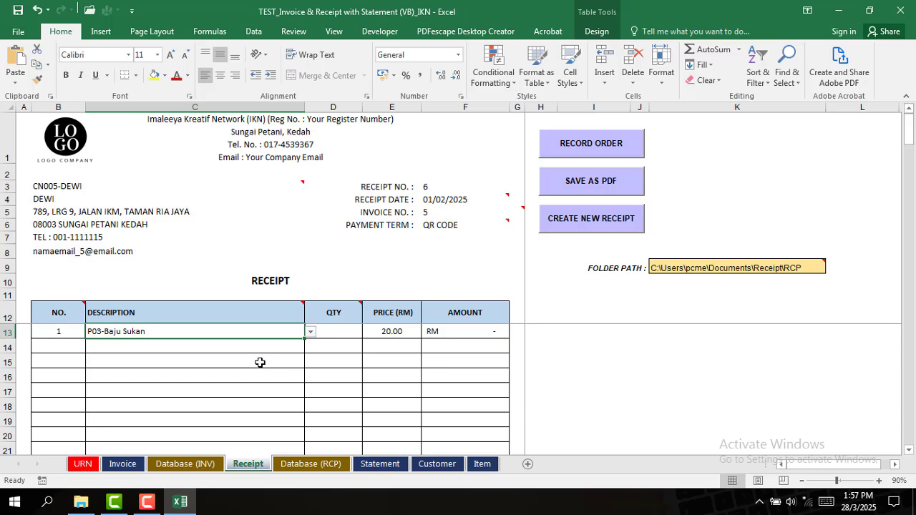
click(338, 334)
text(1)
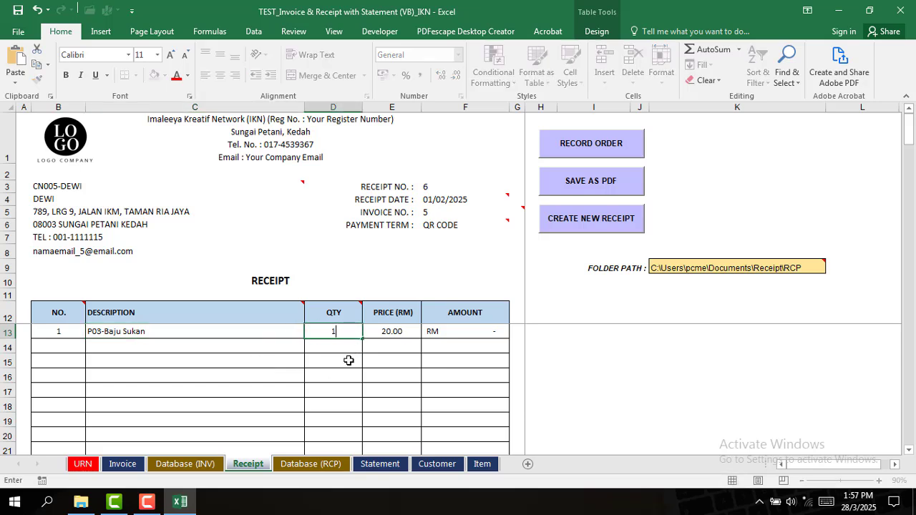
click(348, 361)
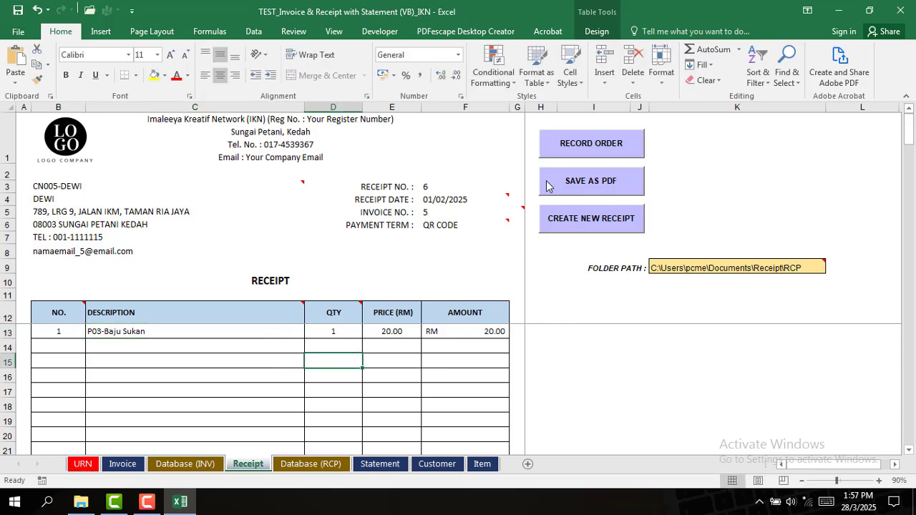
Compare the receipt with its invoice, then record the receipt and save it as a PDF
scroll(476, 361, down, 5)
scroll(491, 227, up, 5)
scroll(531, 403, down, 5)
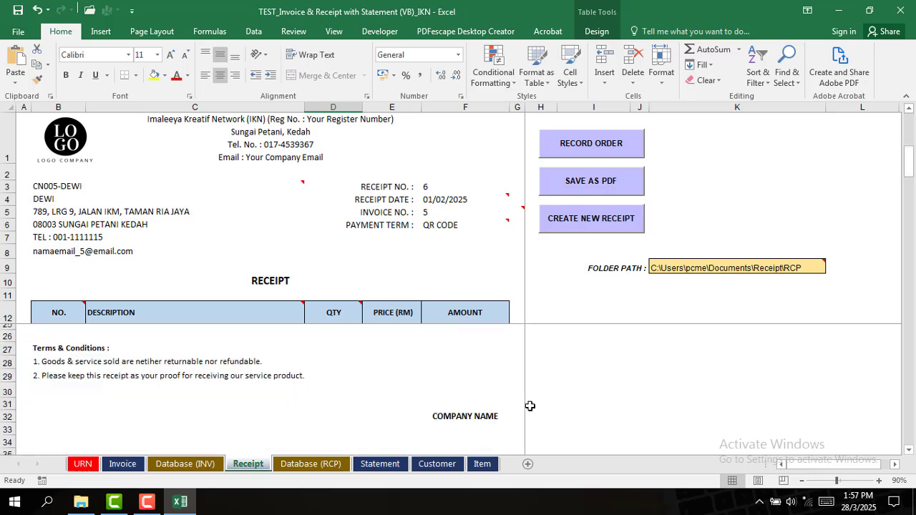
scroll(522, 403, up, 2)
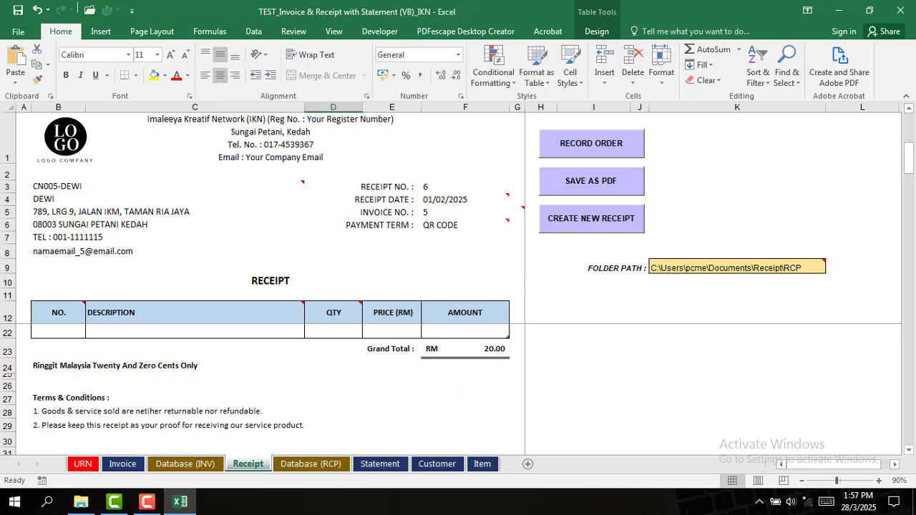
click(122, 464)
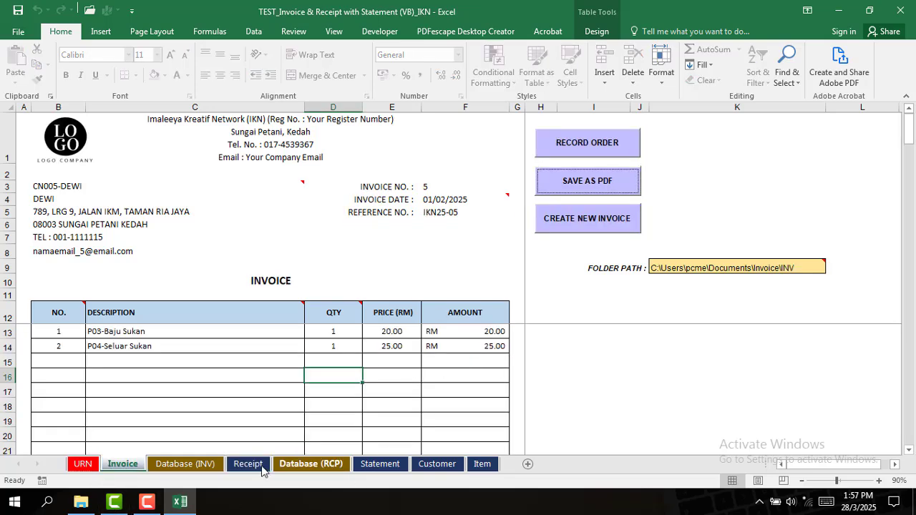
click(248, 464)
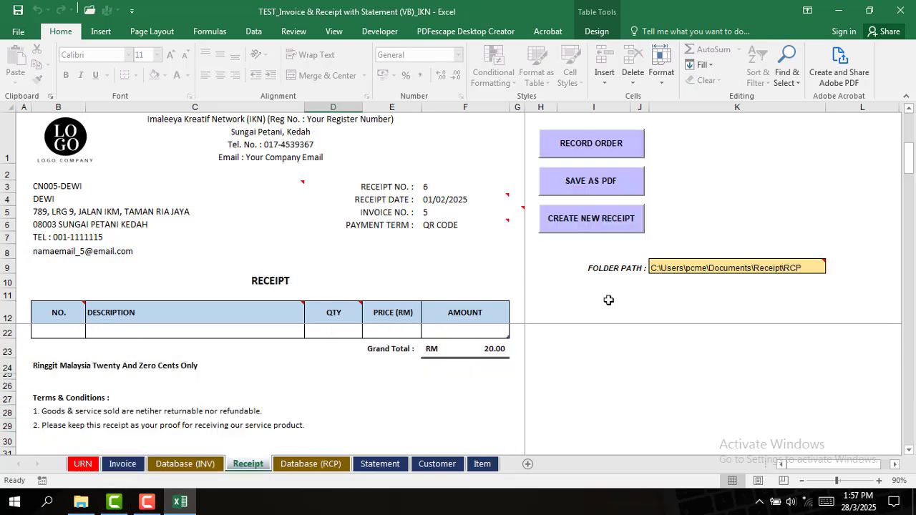
click(594, 146)
click(477, 298)
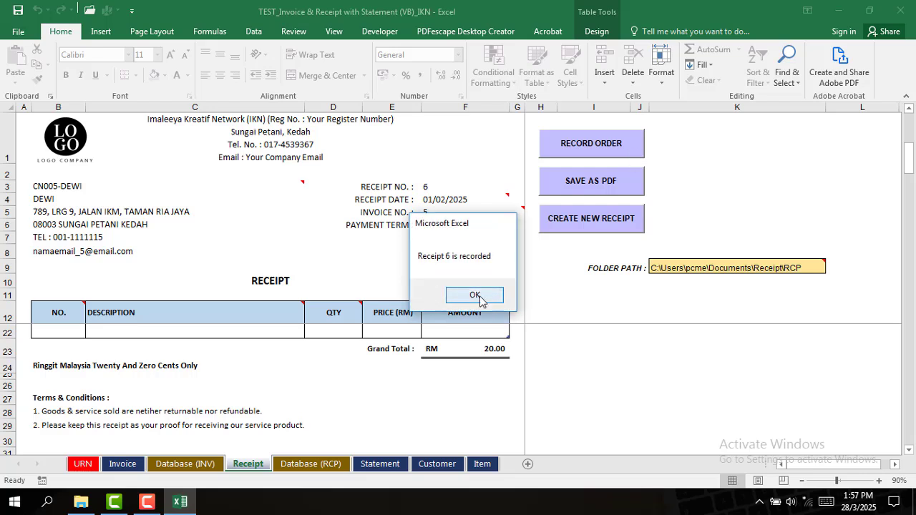
click(587, 184)
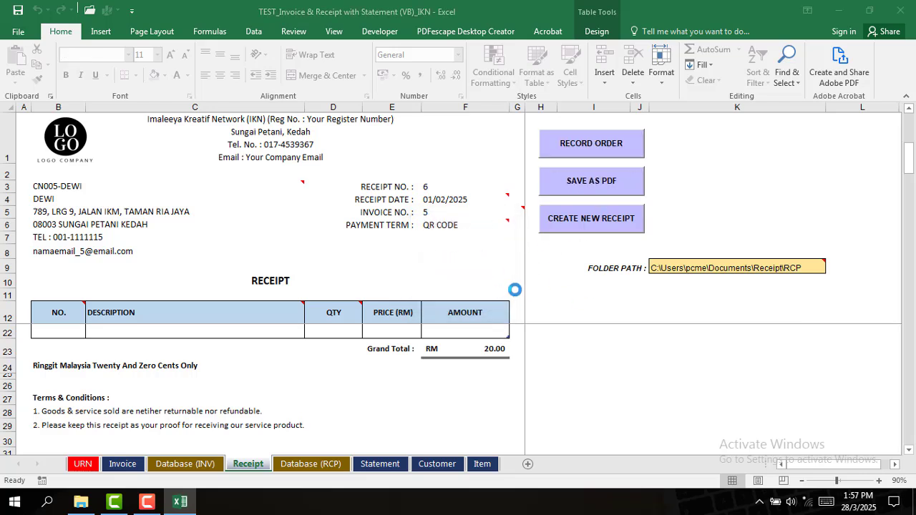
click(468, 296)
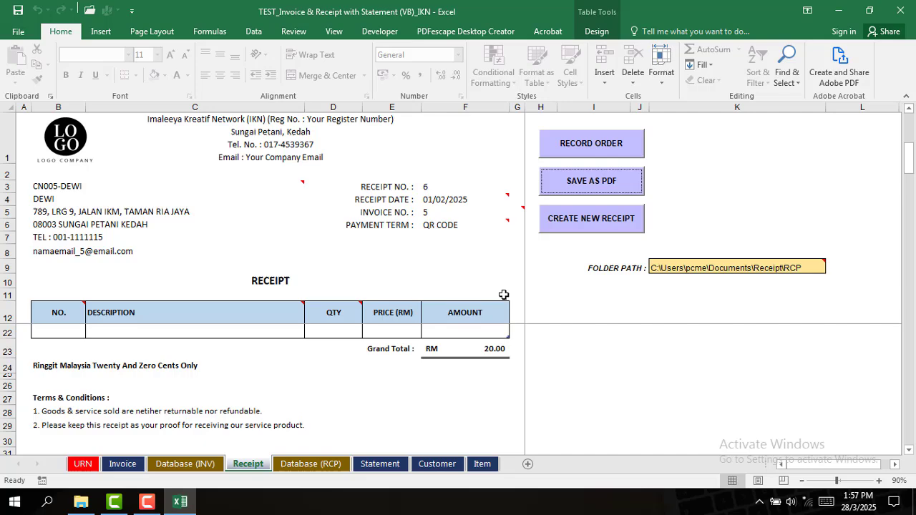
Review the invoice and receipt databases and insert a new row above the TOTAL row in the Statement sheet
click(187, 466)
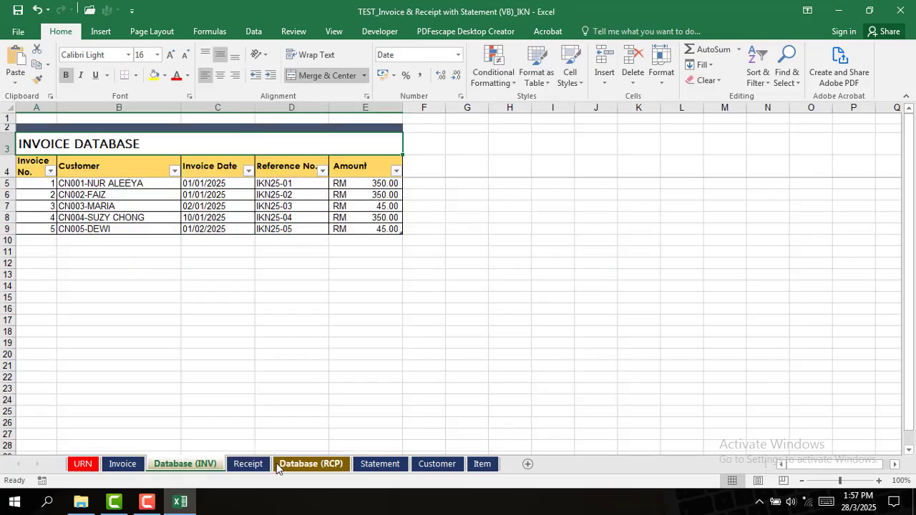
click(250, 464)
click(311, 464)
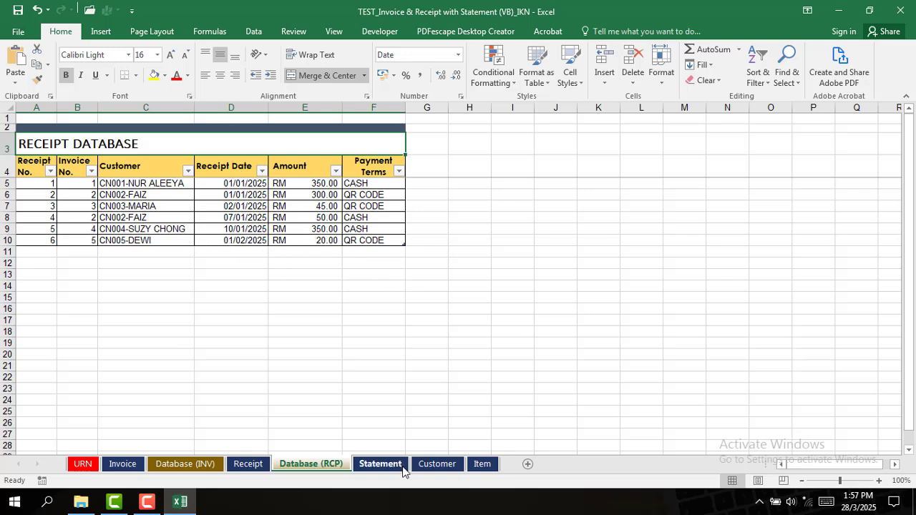
click(380, 464)
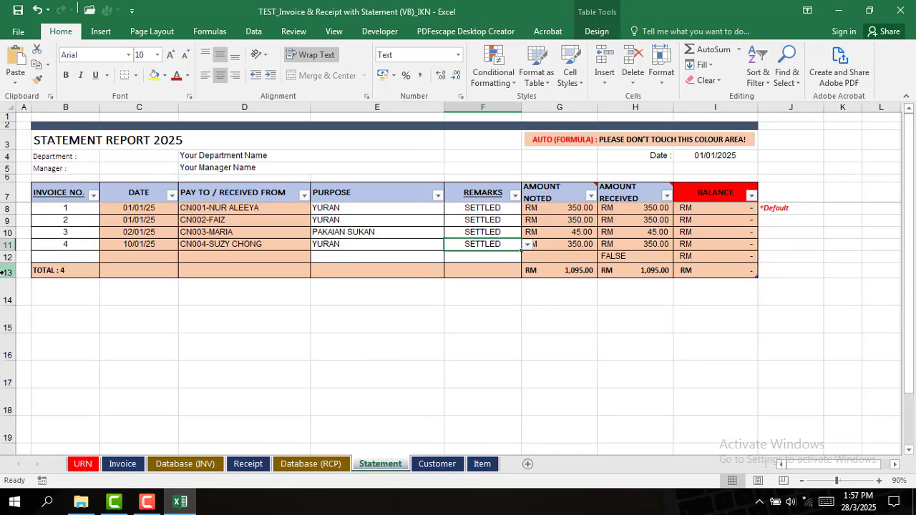
right_click(4, 272)
click(32, 365)
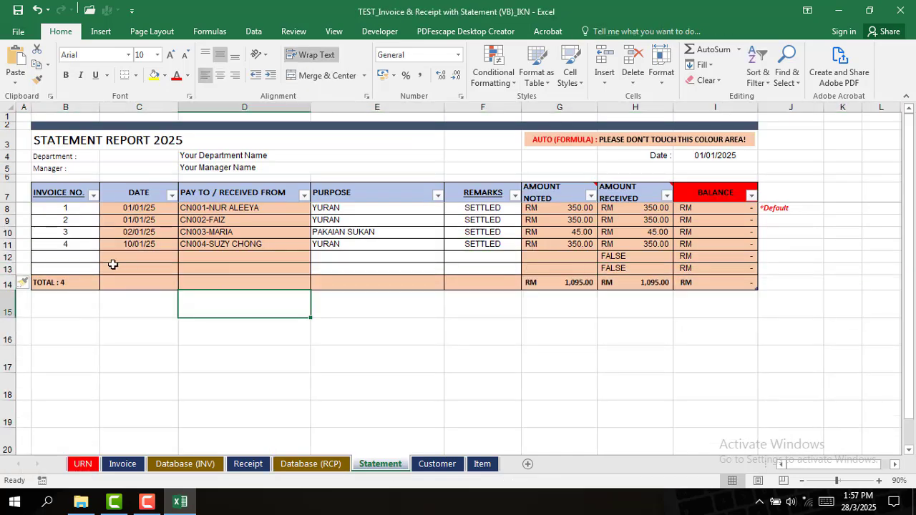
Enter invoice number 5 in statement row 12 with the purpose PAKAIAN SUKAN
click(72, 257)
click(105, 256)
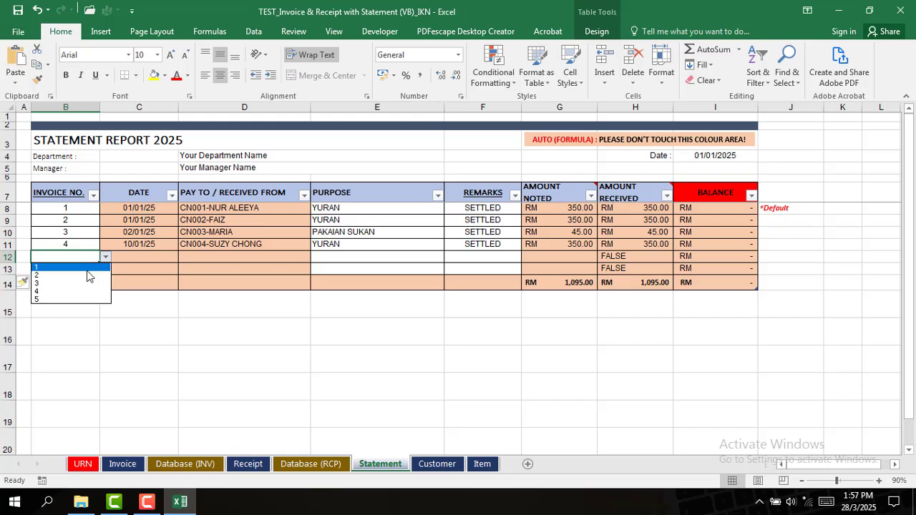
click(106, 299)
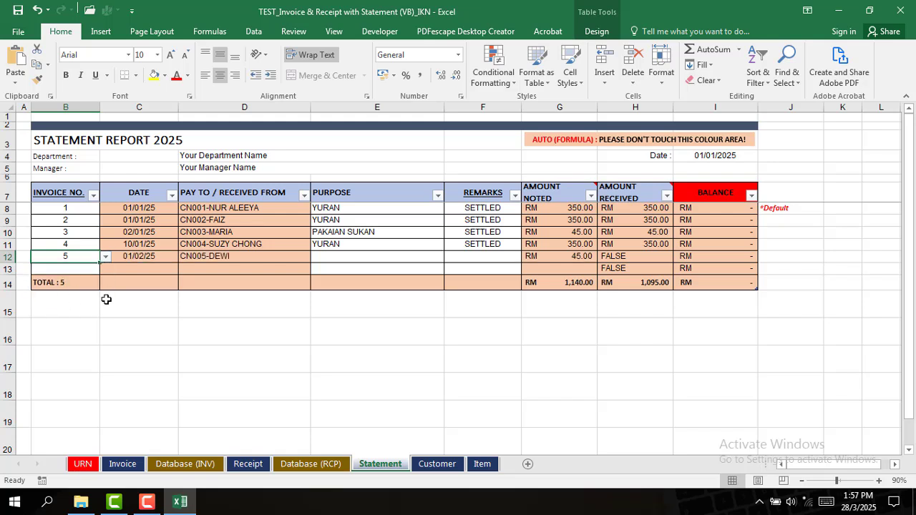
click(418, 259)
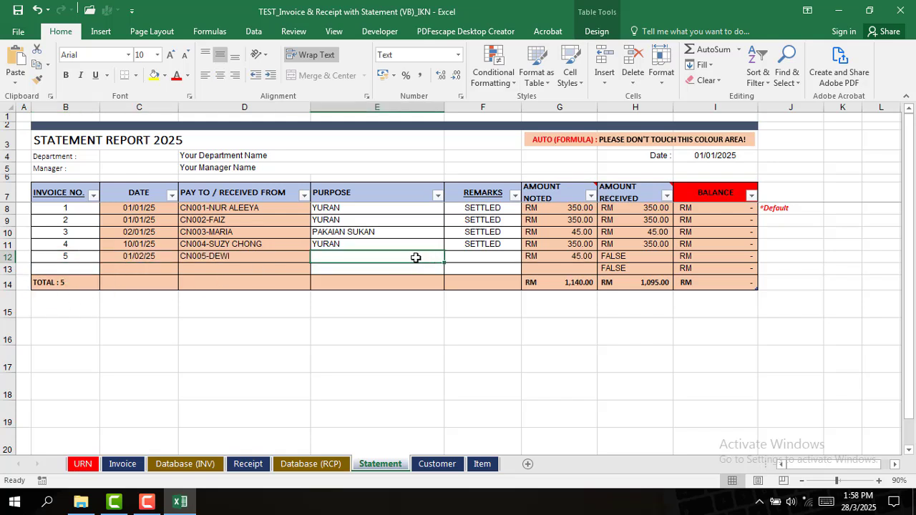
text(PAKAIAN SUKAN)
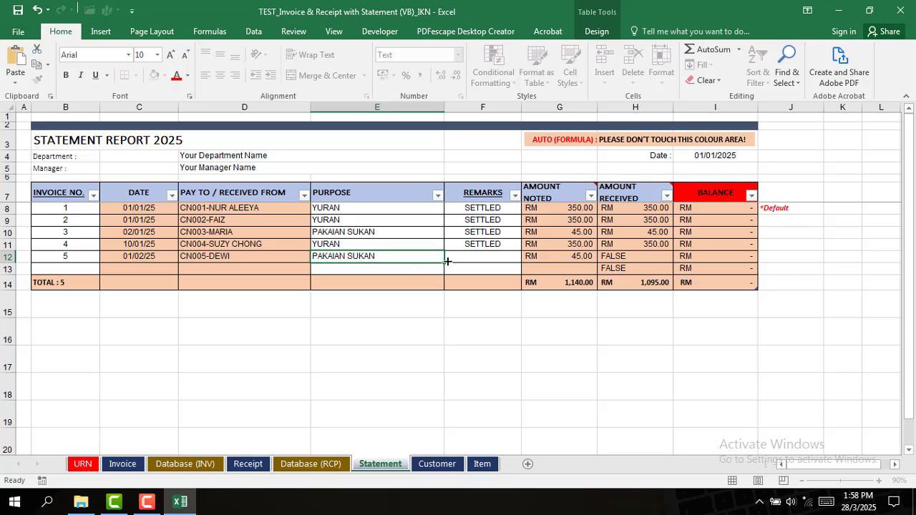
Set the remarks for invoice 5 in the statement to PENDING
click(478, 256)
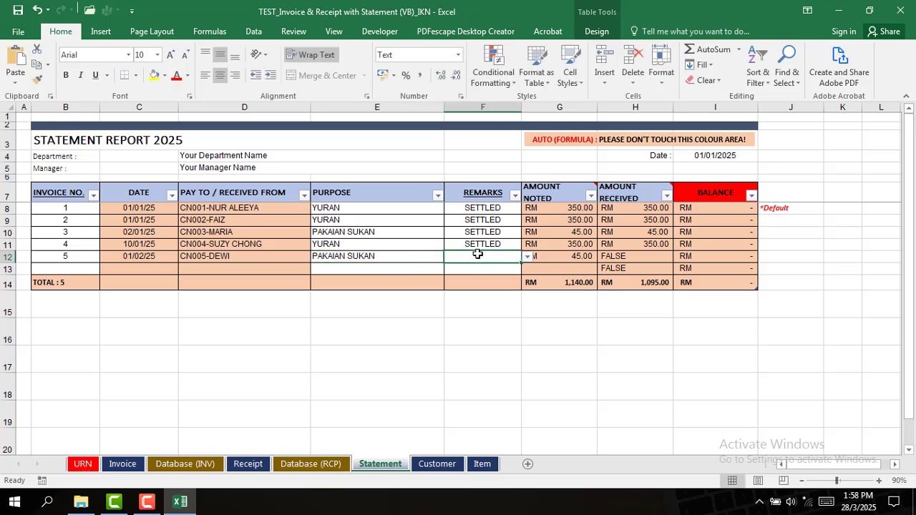
click(528, 257)
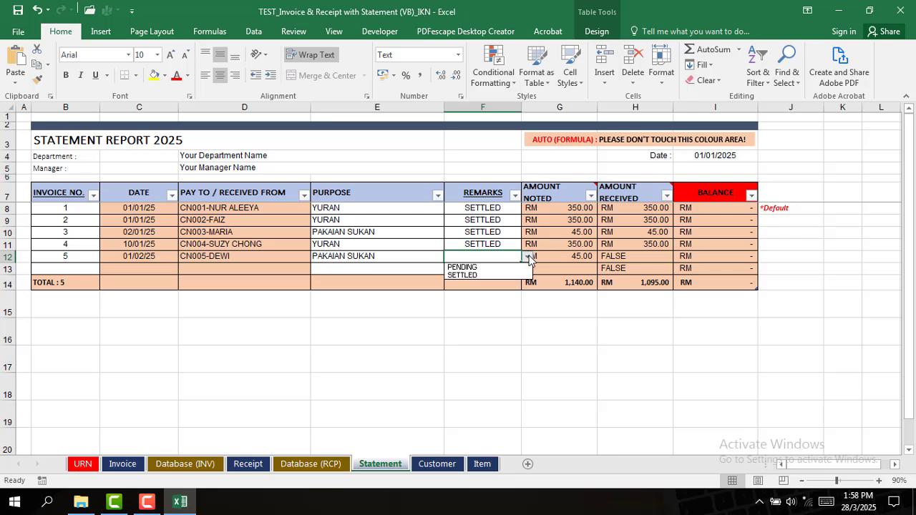
click(517, 268)
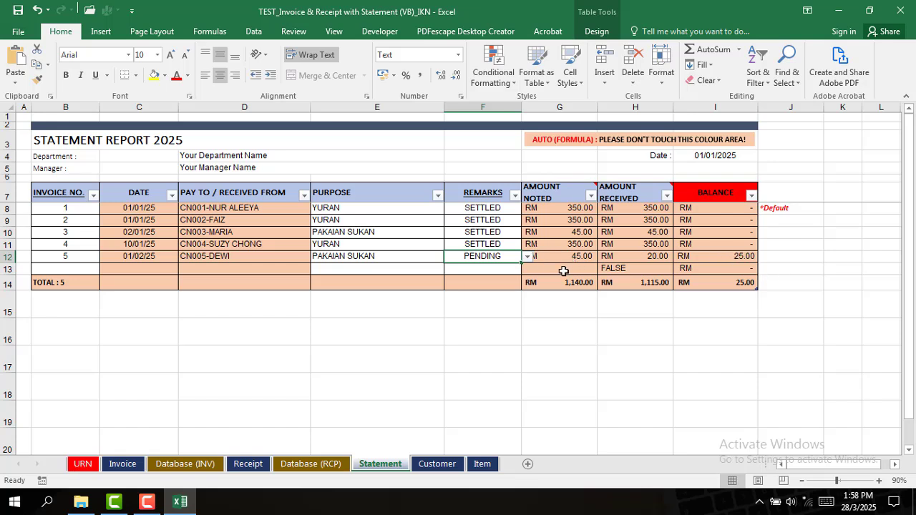
Change the remarks for invoice 5 in the statement to SETTLED
click(532, 255)
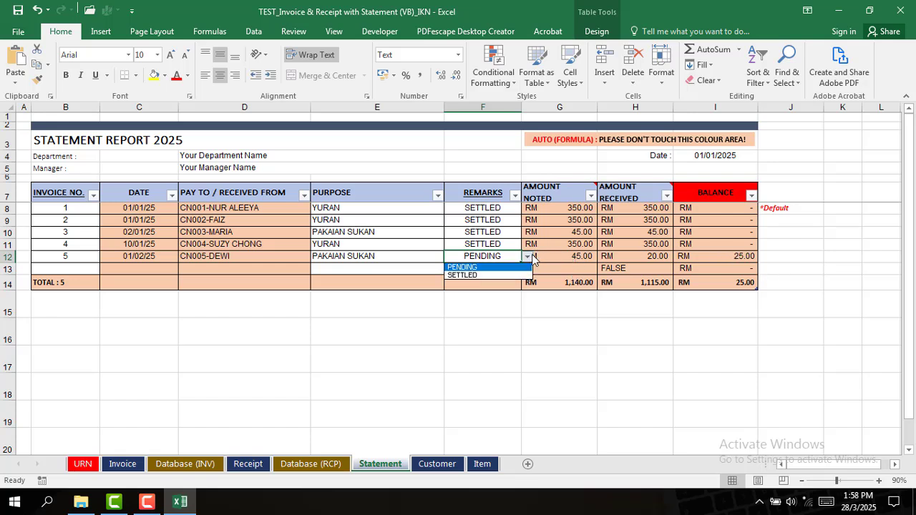
click(491, 275)
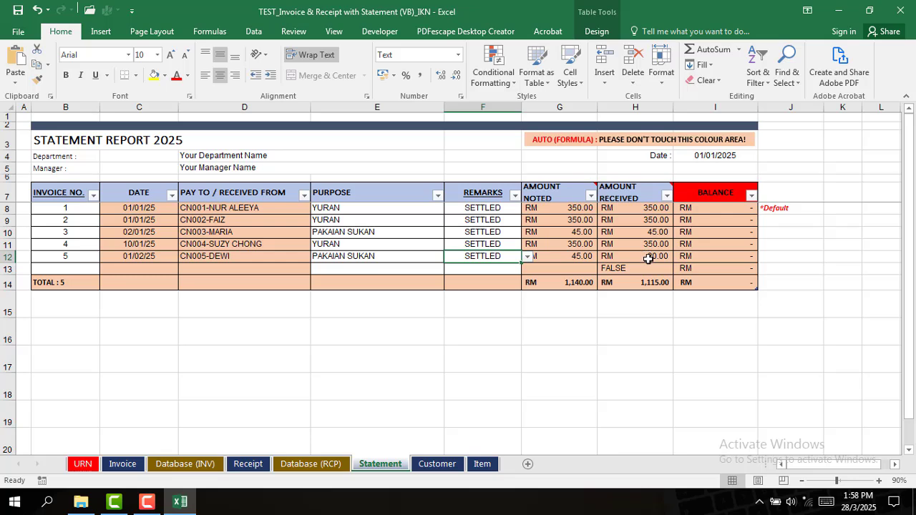
click(637, 192)
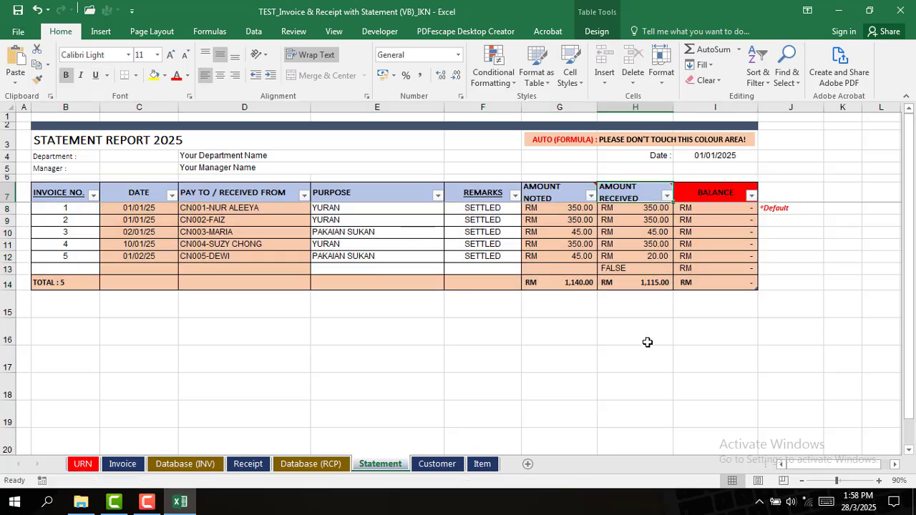
click(646, 337)
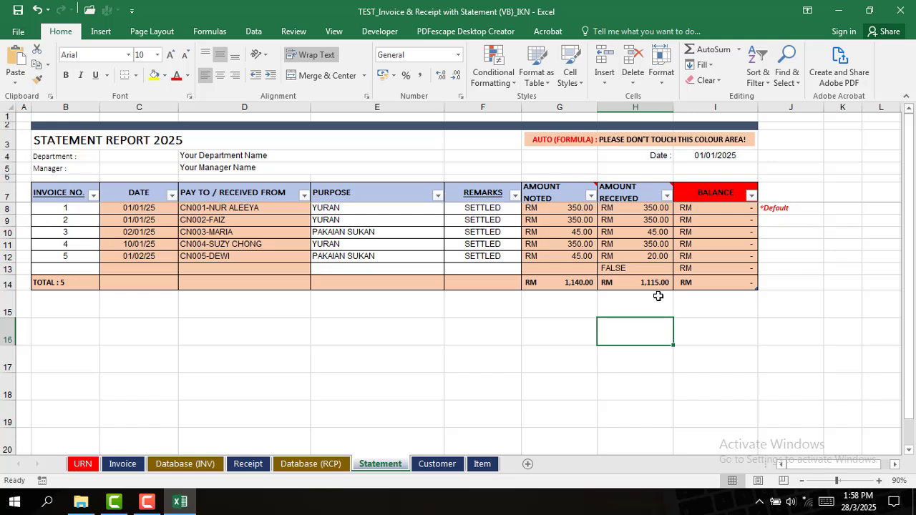
Change the remarks for invoice 5 in the Statement sheet back to PENDING
click(510, 258)
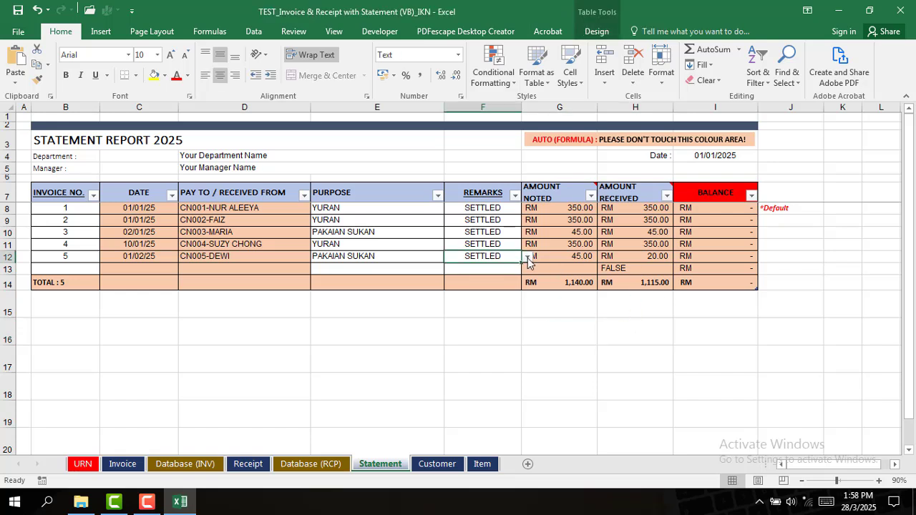
click(528, 258)
click(501, 267)
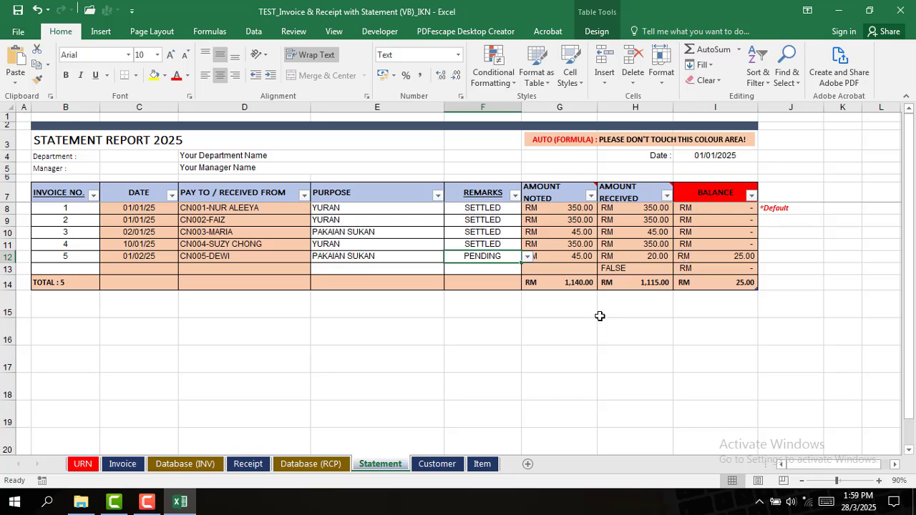
Switch to File Explorer and open the Receipt folder in Documents to check the saved receipt PDFs
click(81, 502)
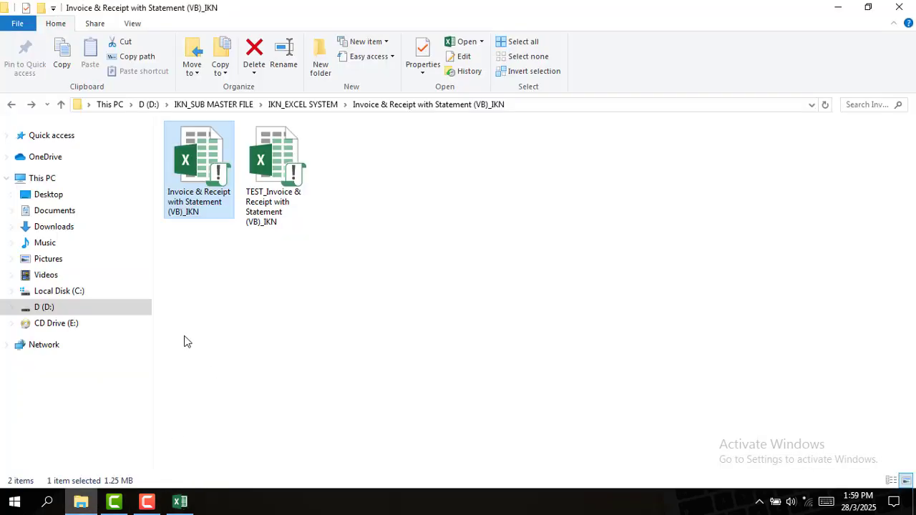
click(48, 212)
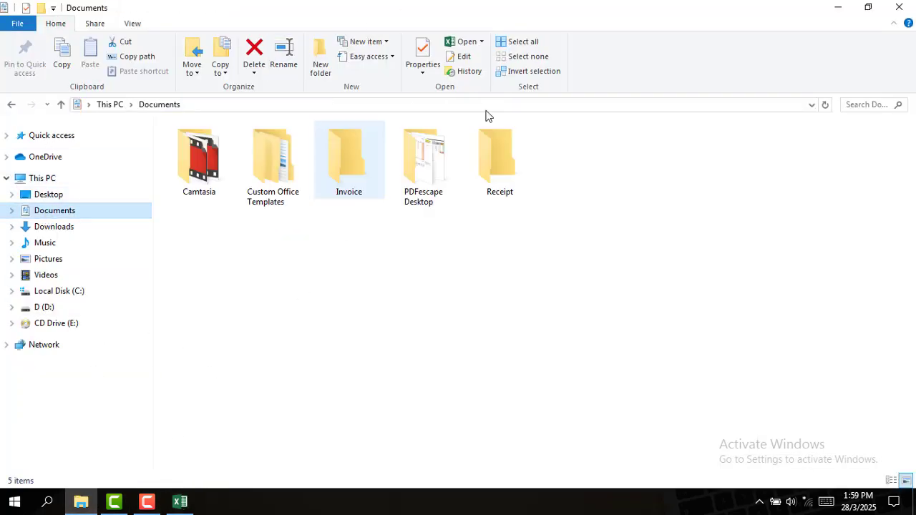
double_click(518, 180)
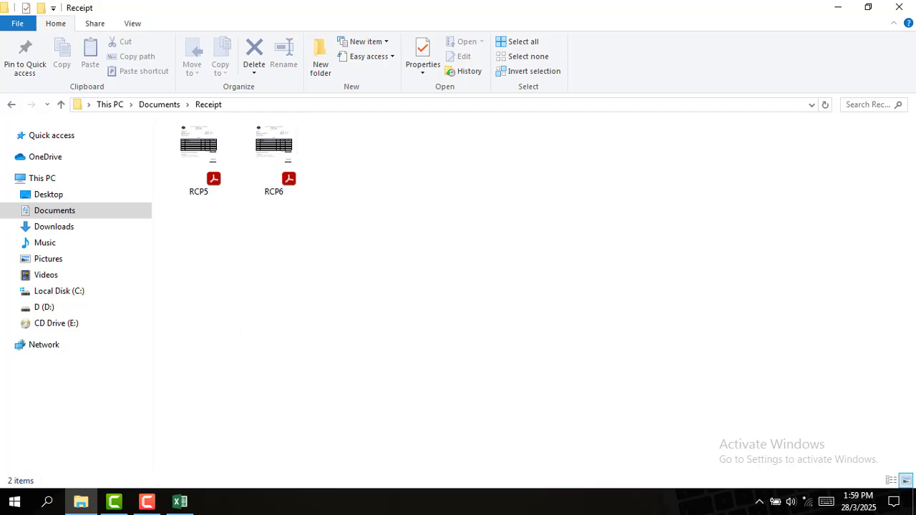
Switch back to the Excel workbook and create a new receipt in the Receipt sheet
click(180, 502)
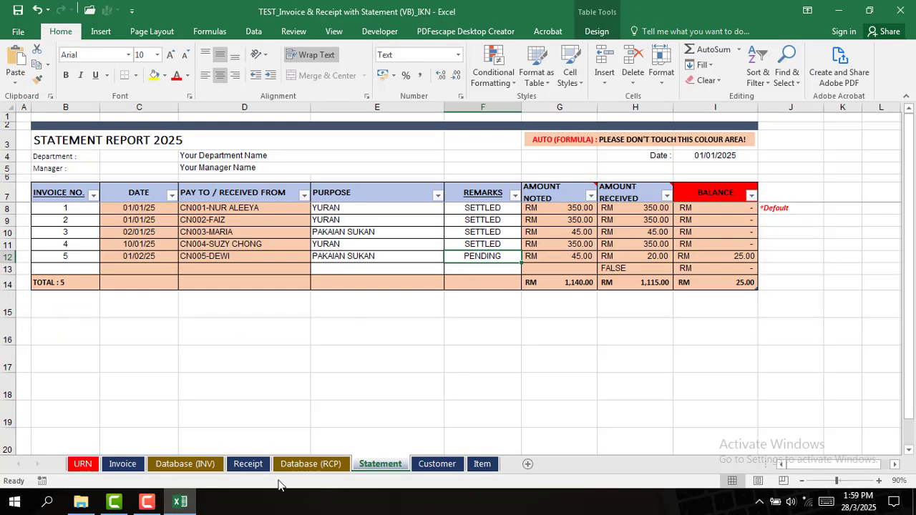
click(251, 465)
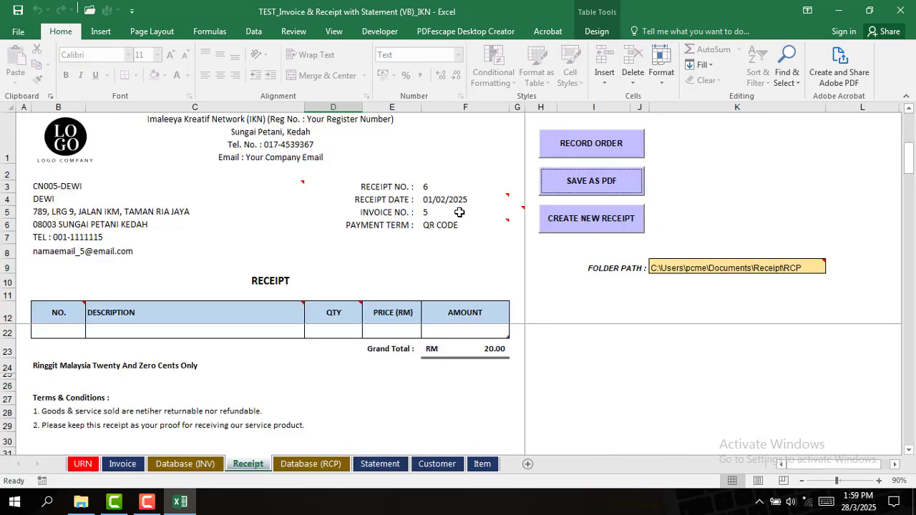
click(597, 220)
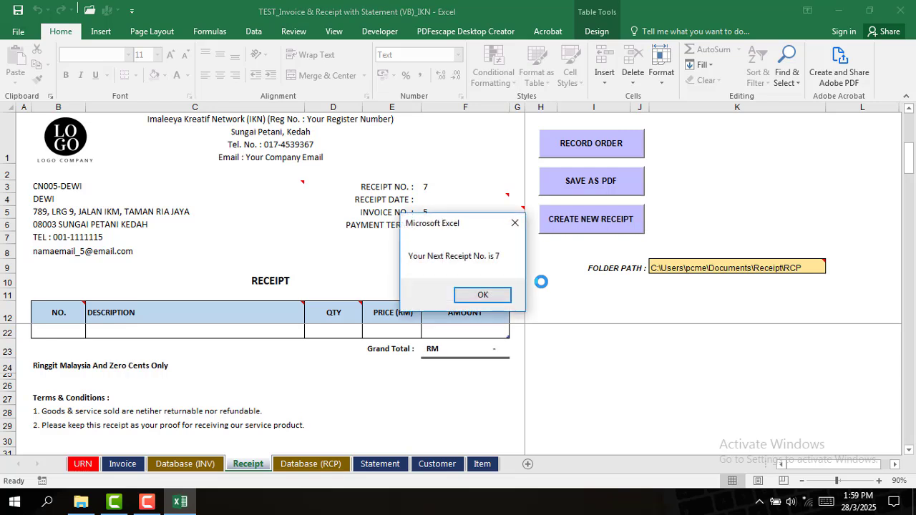
click(509, 297)
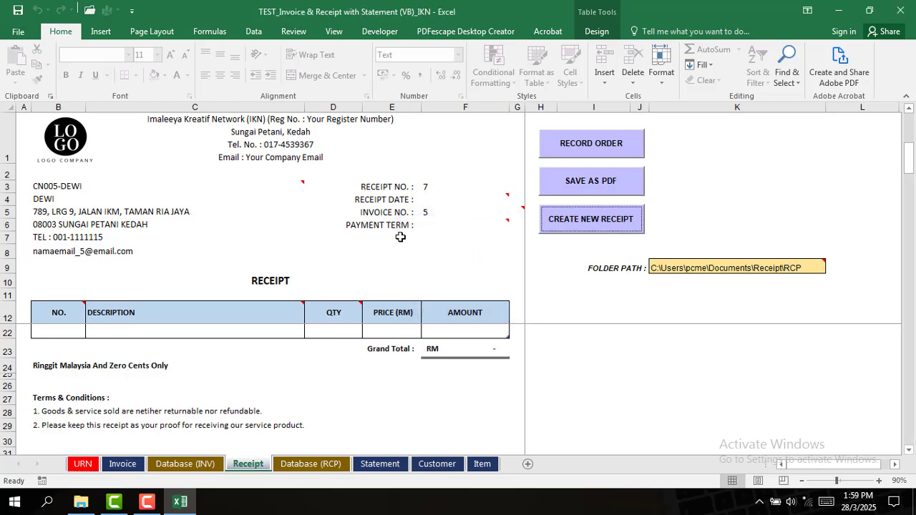
click(122, 464)
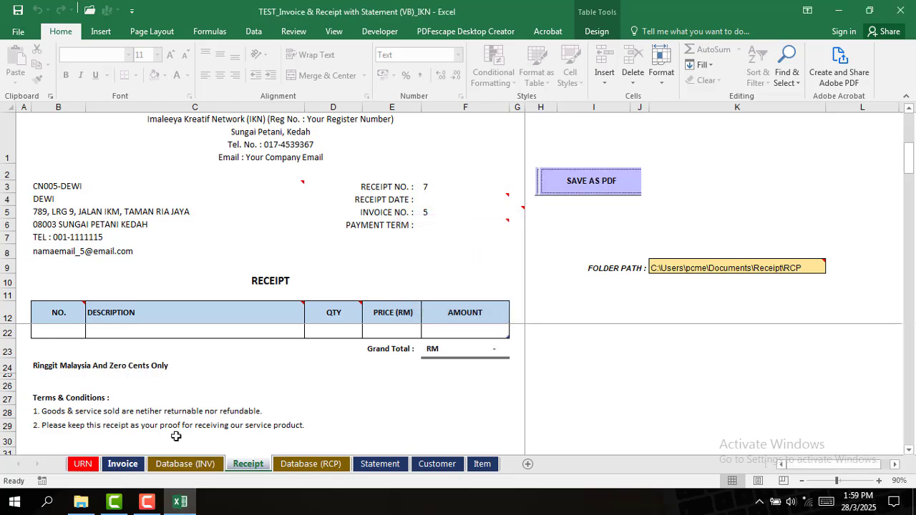
click(248, 464)
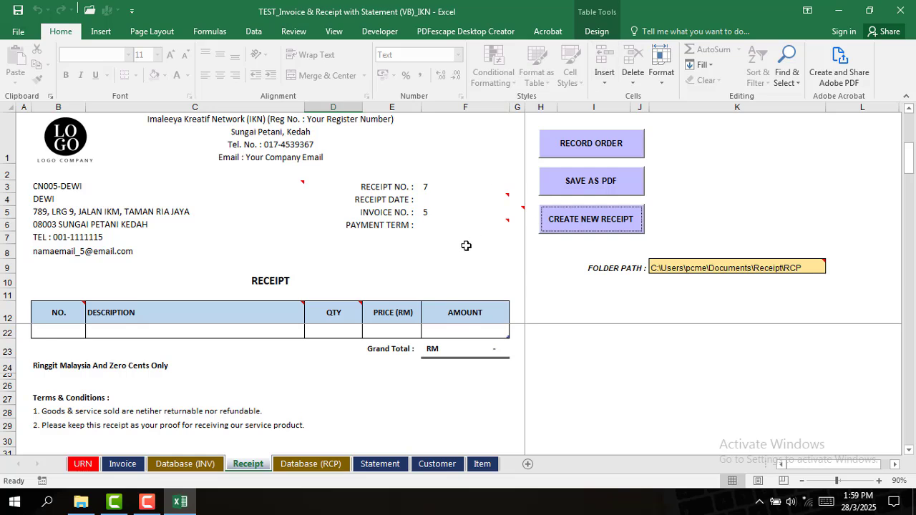
Set the new receipt's date to 15/02/2025 and select invoice number 5
click(448, 189)
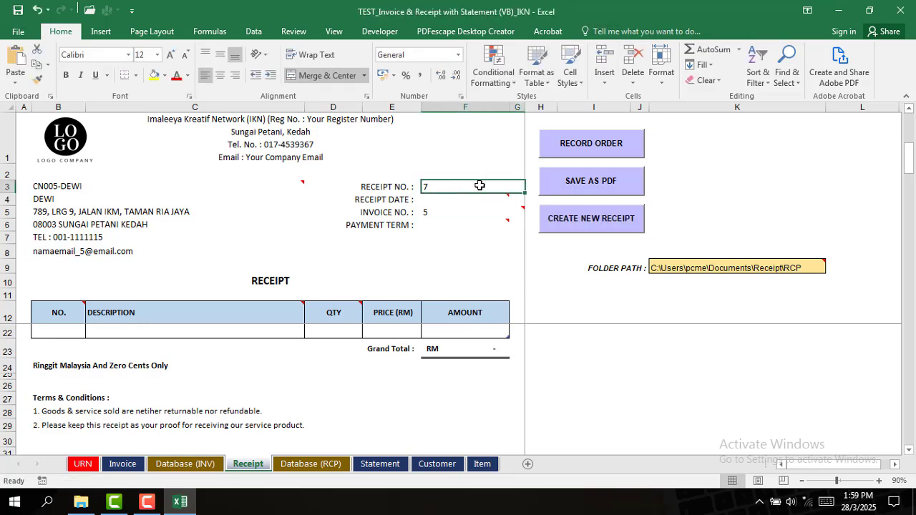
click(439, 200)
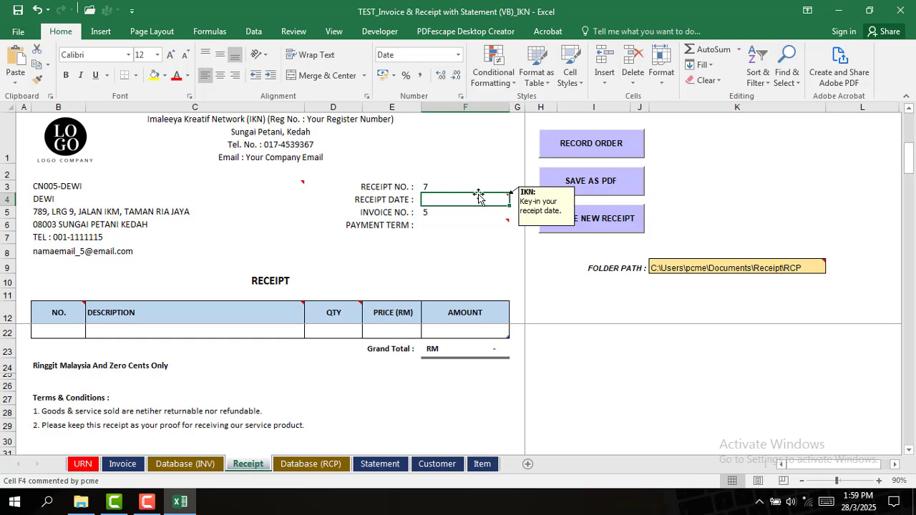
text(15)
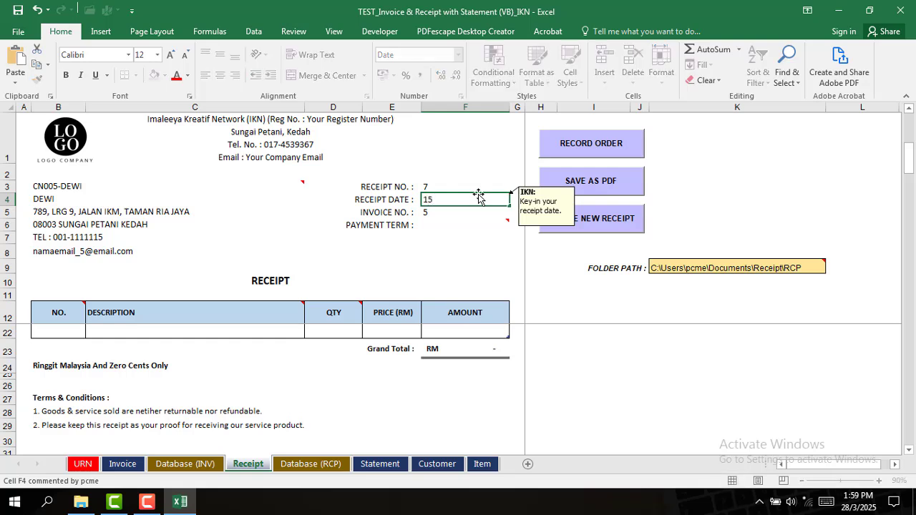
text(/02/2025)
key(Return)
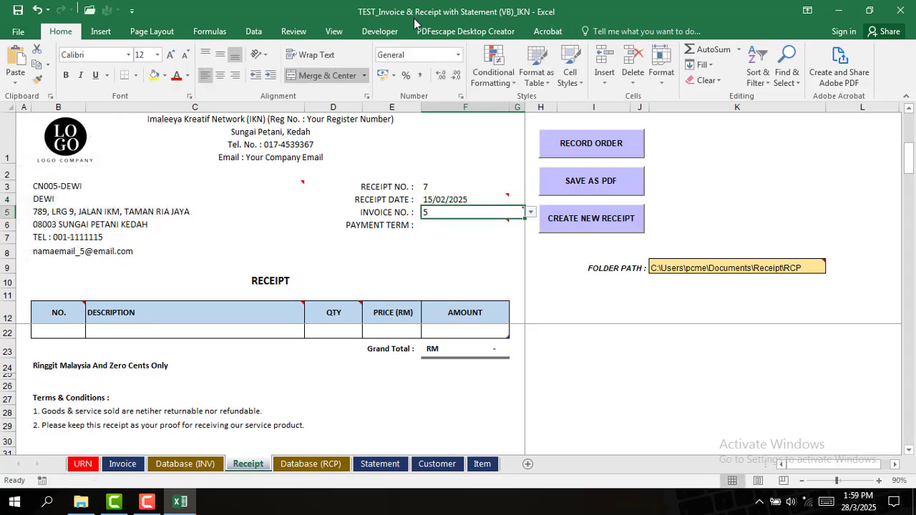
click(531, 214)
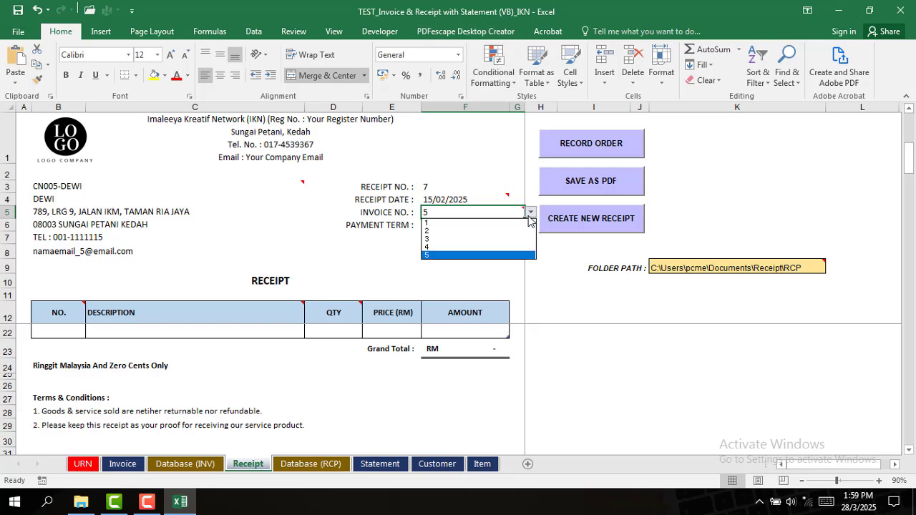
click(498, 255)
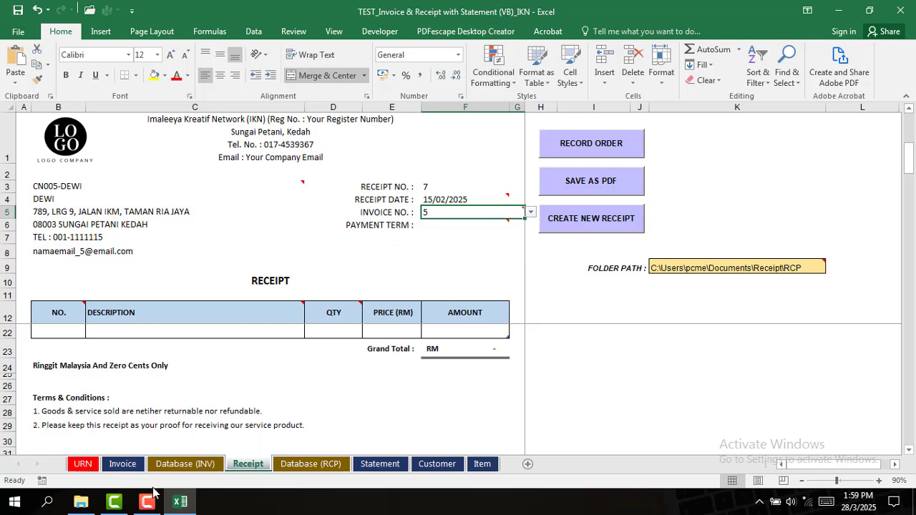
Find the customer's invoice in the invoice database by filtering the Customer column by name, and show all customers again
click(134, 467)
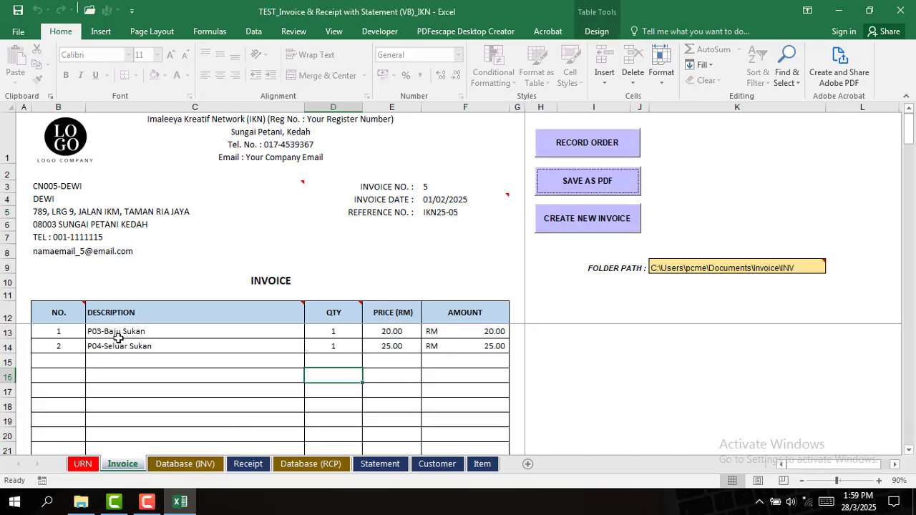
click(187, 463)
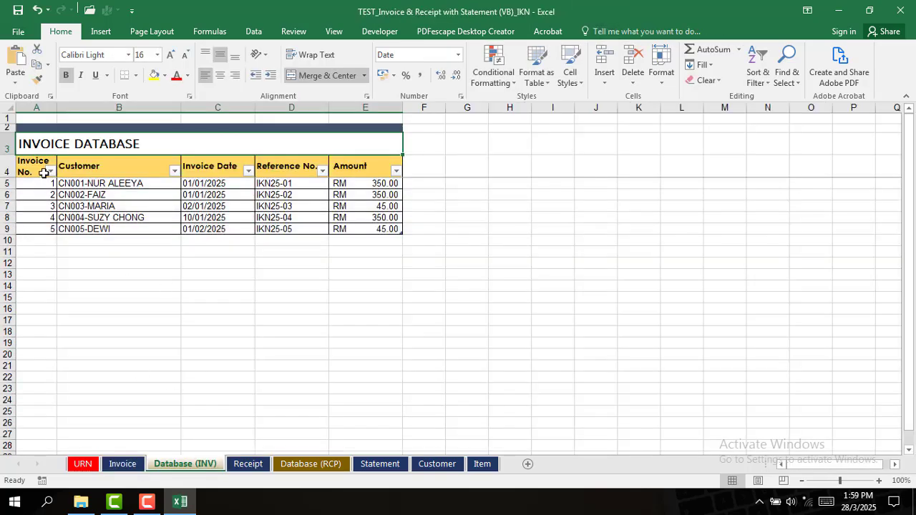
click(175, 171)
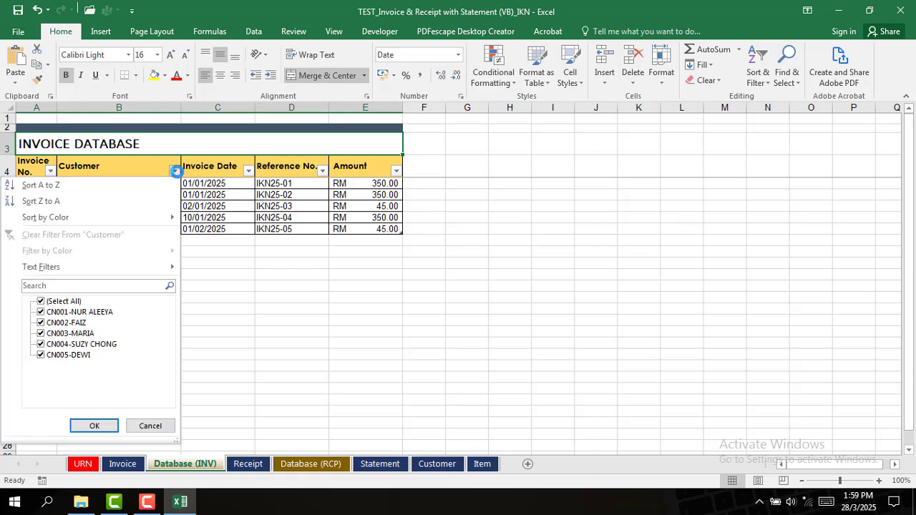
click(102, 289)
text(DEWI)
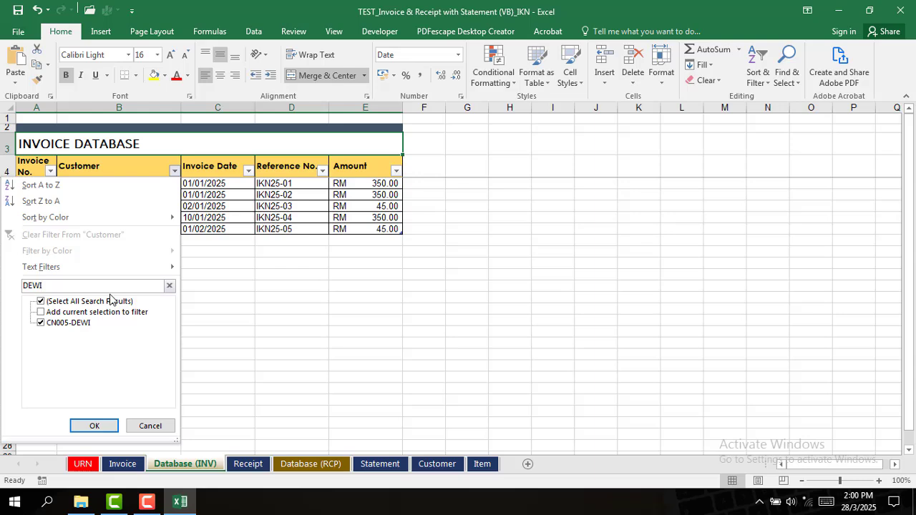
key(Return)
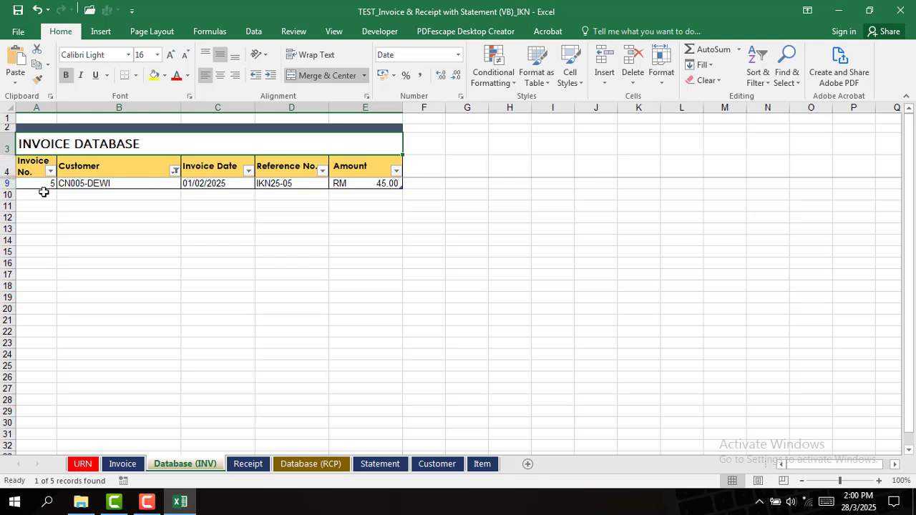
click(175, 170)
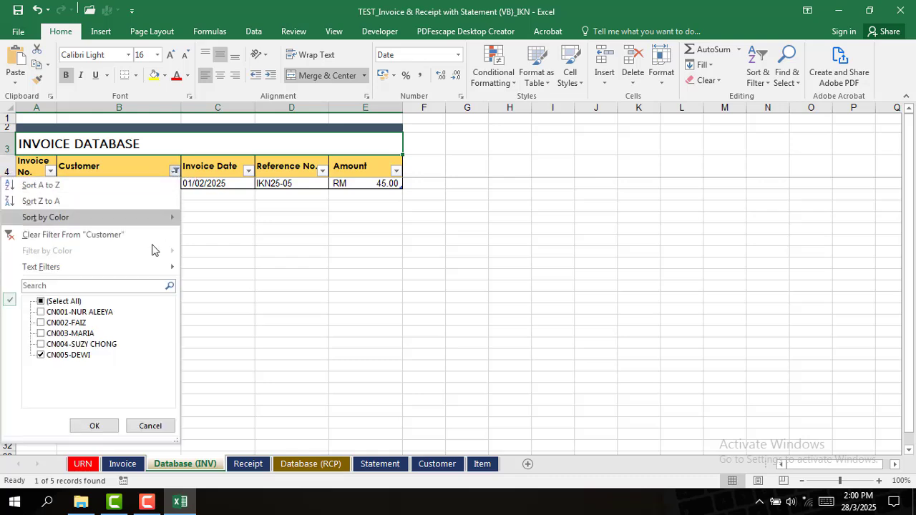
click(77, 301)
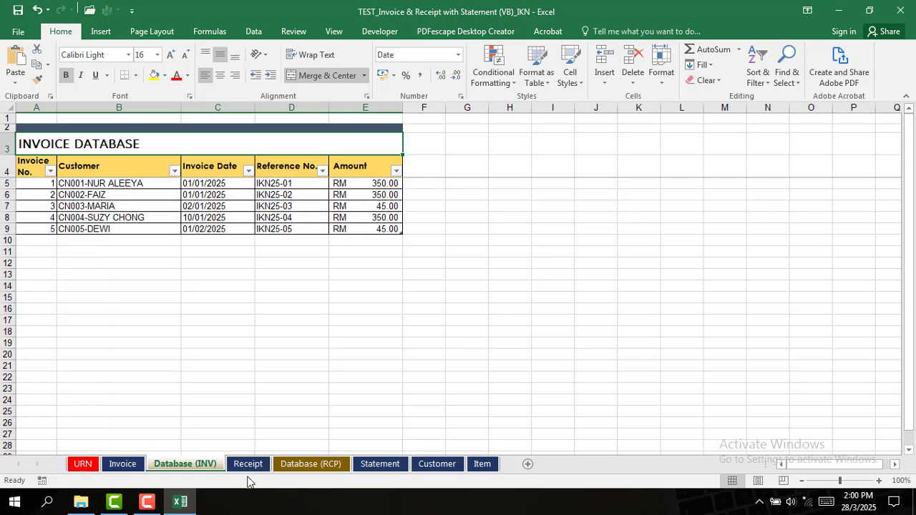
click(94, 426)
Check the invoice 5 entries in the Statement sheet and the invoice database
click(247, 464)
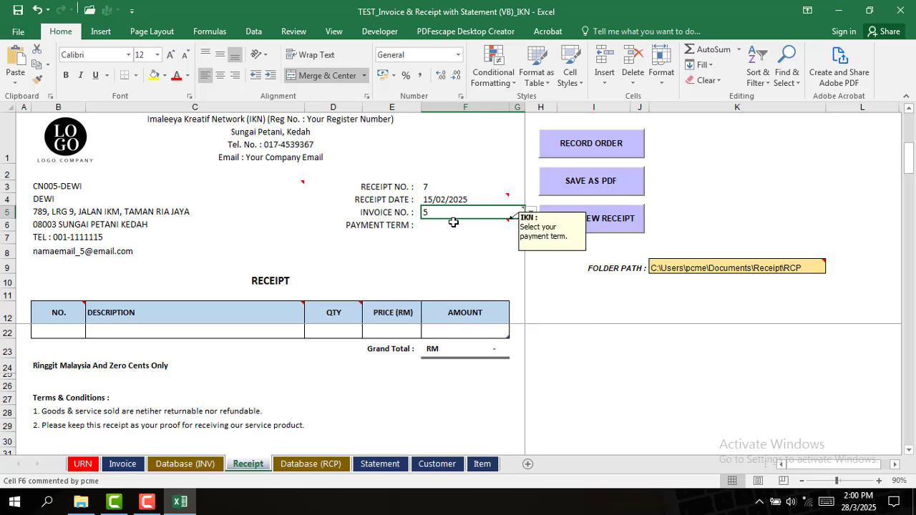
click(380, 464)
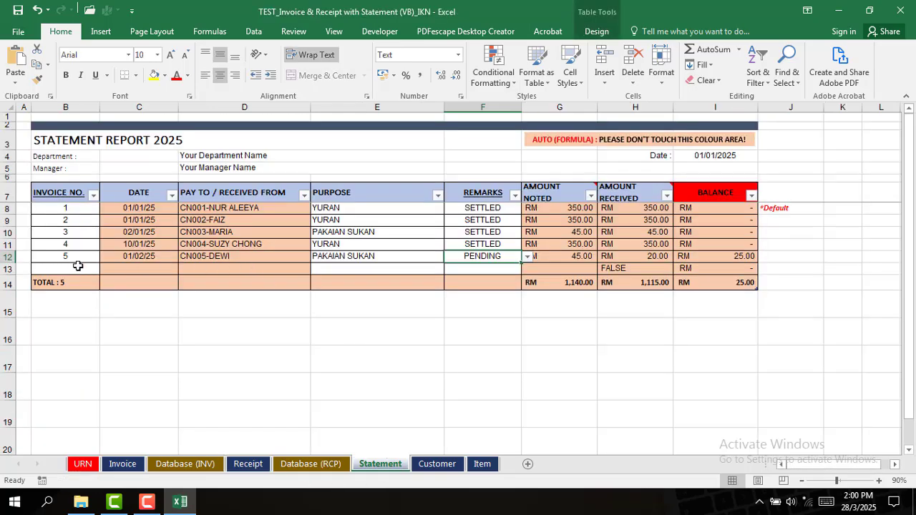
click(211, 465)
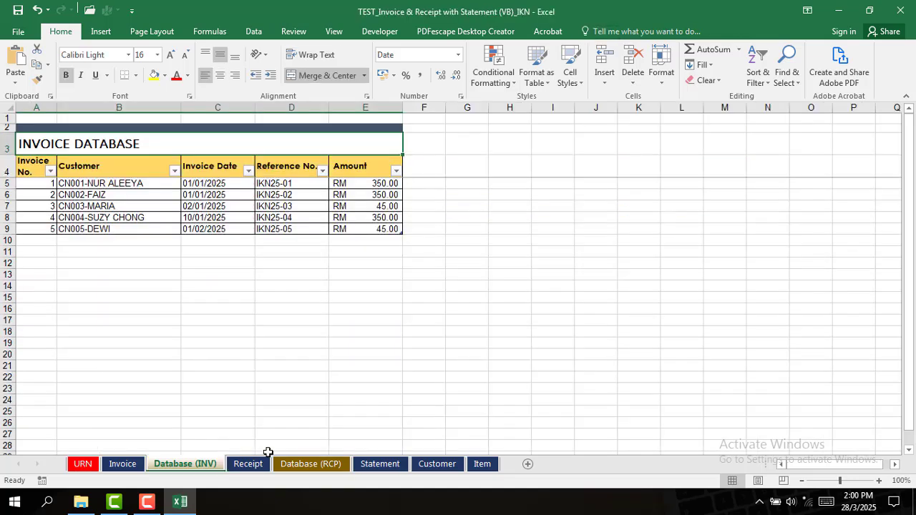
Set the payment term of the new receipt to CASH in the Receipt sheet
click(267, 464)
click(469, 225)
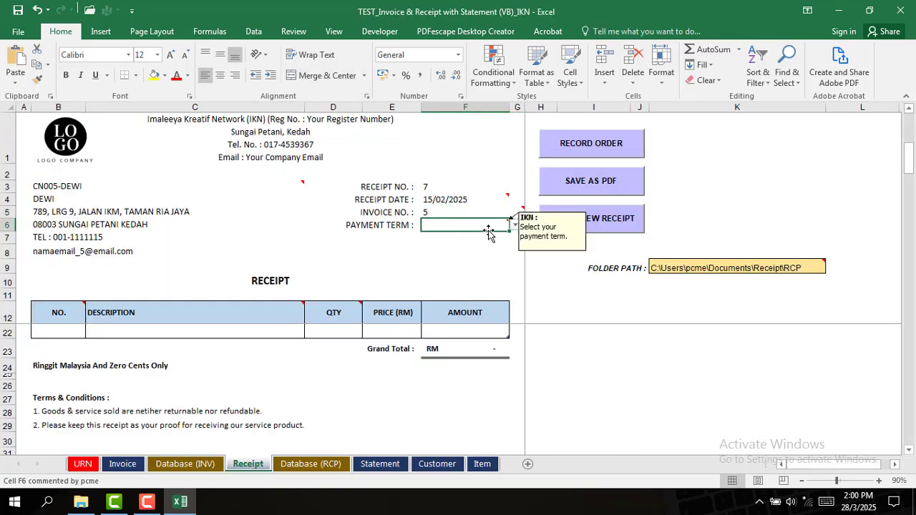
click(515, 224)
click(468, 237)
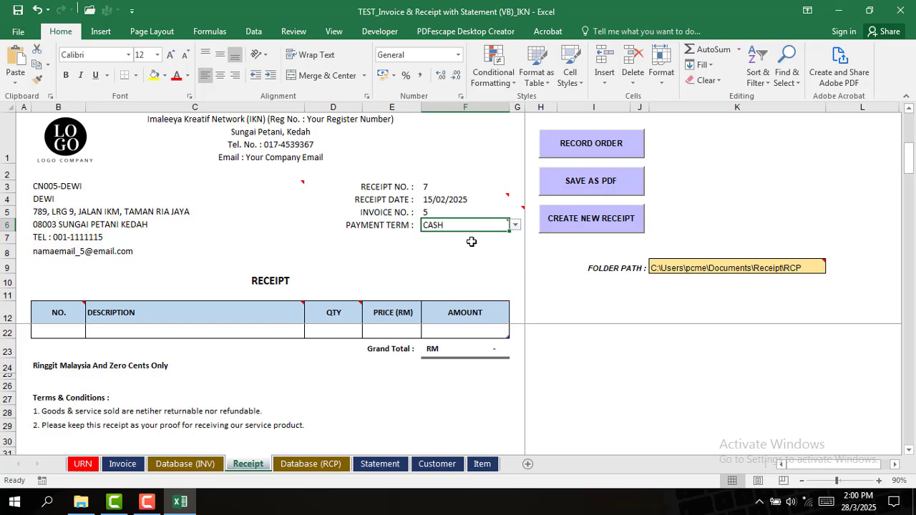
click(266, 185)
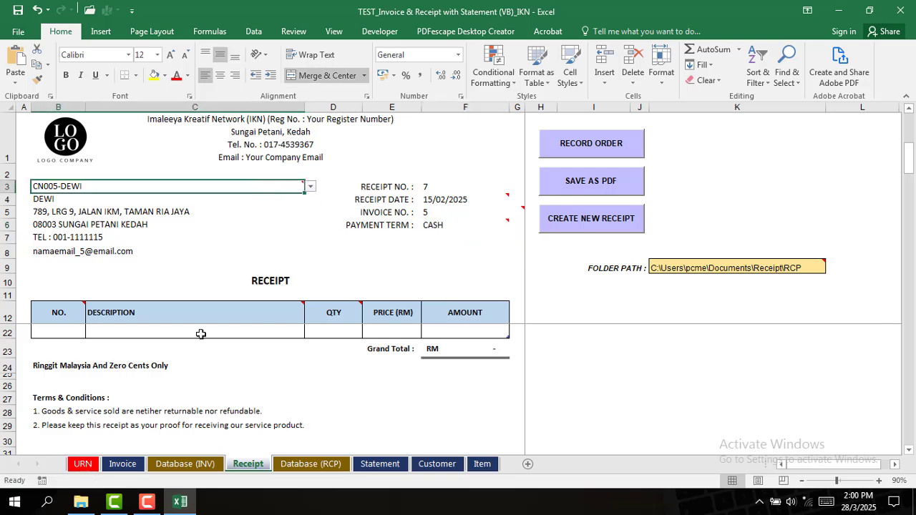
Enter item no. 1 on the receipt as P04-Seluar Sukan with quantity 1
click(64, 337)
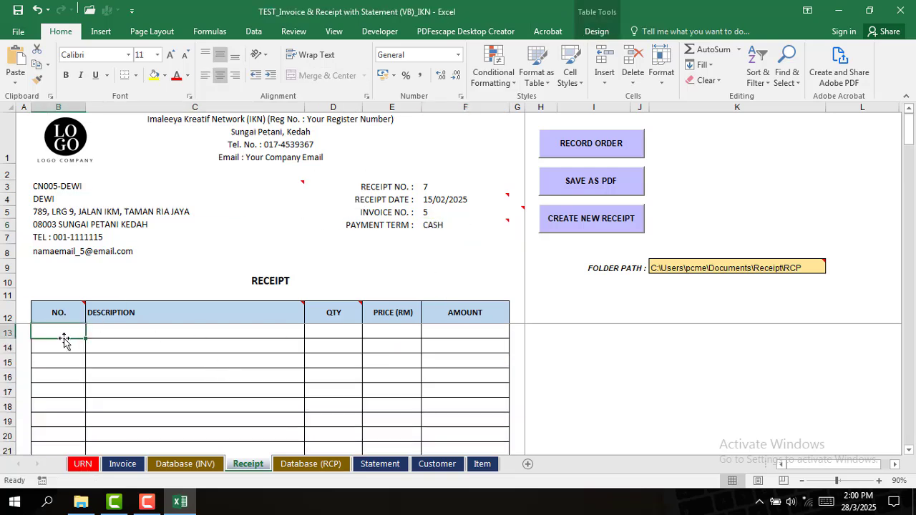
click(121, 333)
click(310, 332)
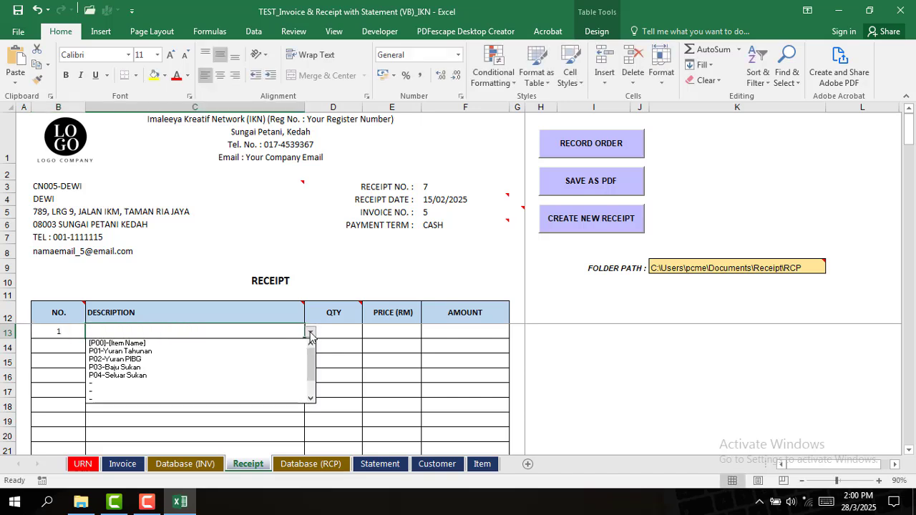
click(232, 376)
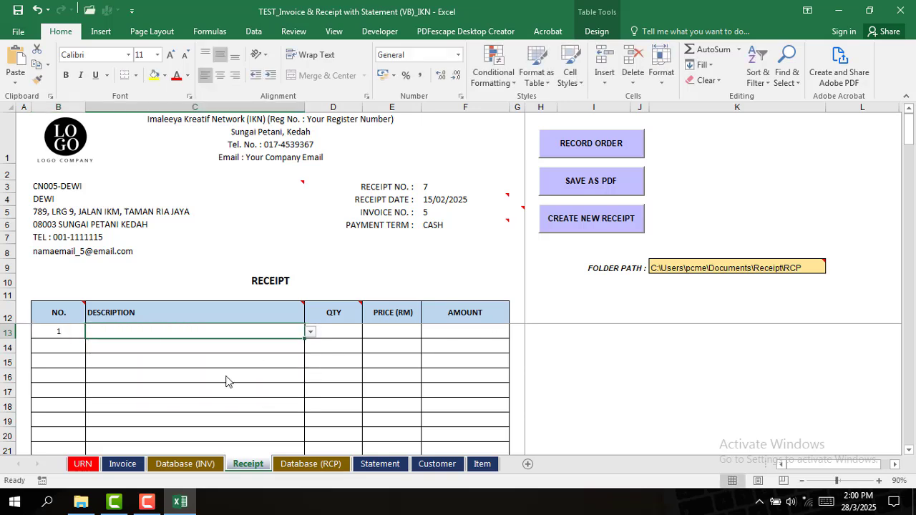
click(337, 332)
text(1)
key(Return)
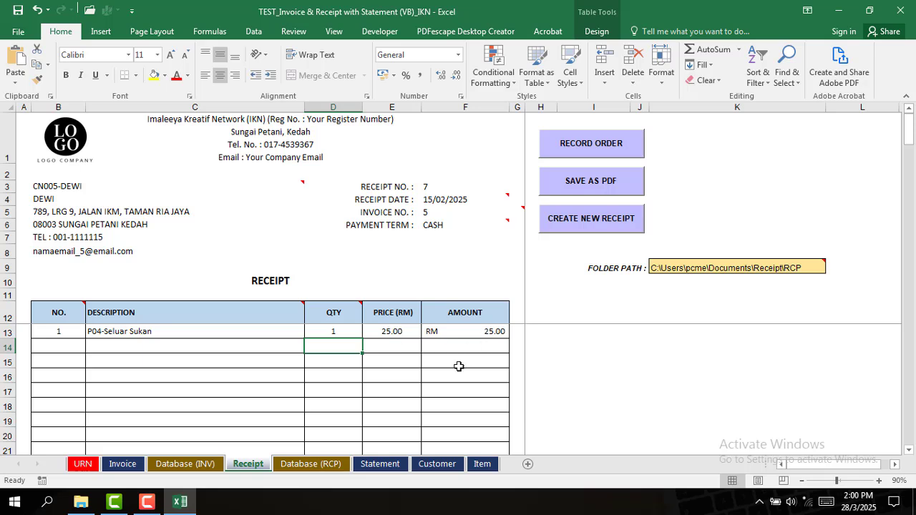
Record the new receipt for invoice 5 in the receipt database and save it as a PDF
click(599, 148)
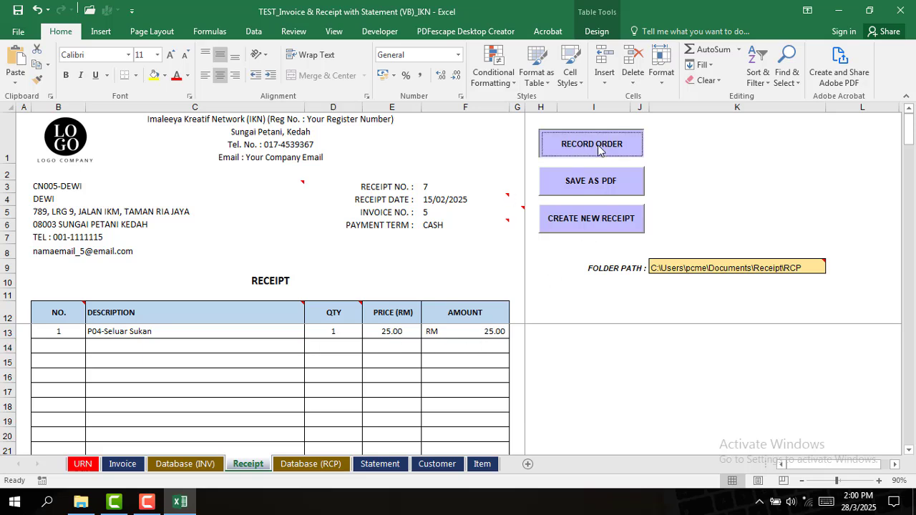
click(474, 293)
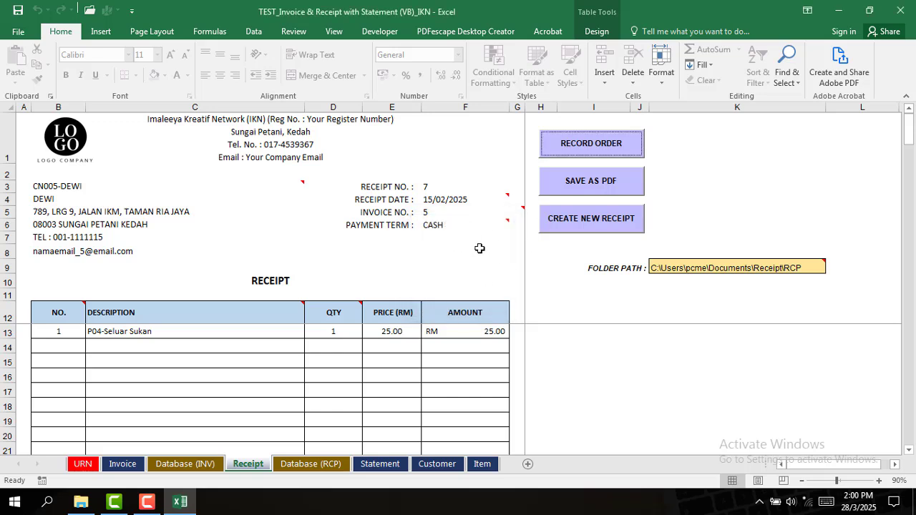
click(583, 199)
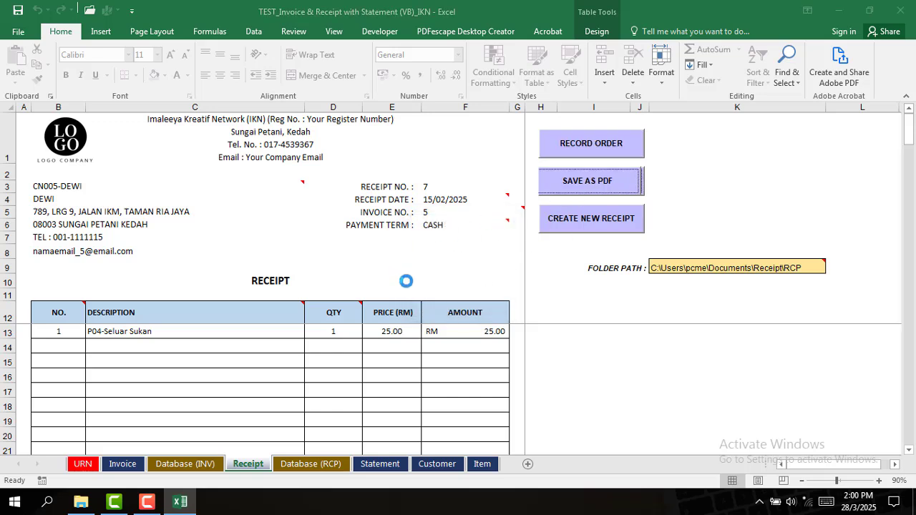
click(467, 295)
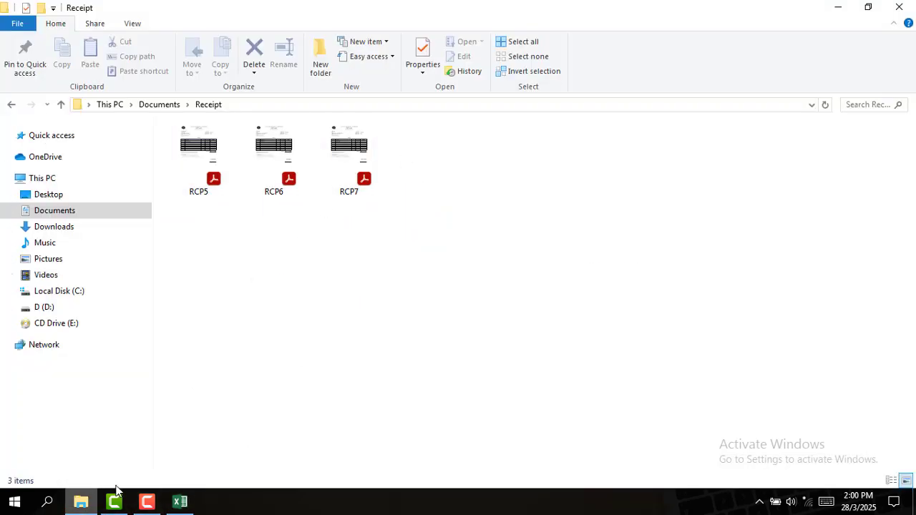
Check the new entry in the receipt database and set the invoice 5 remark to SETTLED in the Statement sheet
click(181, 503)
click(315, 462)
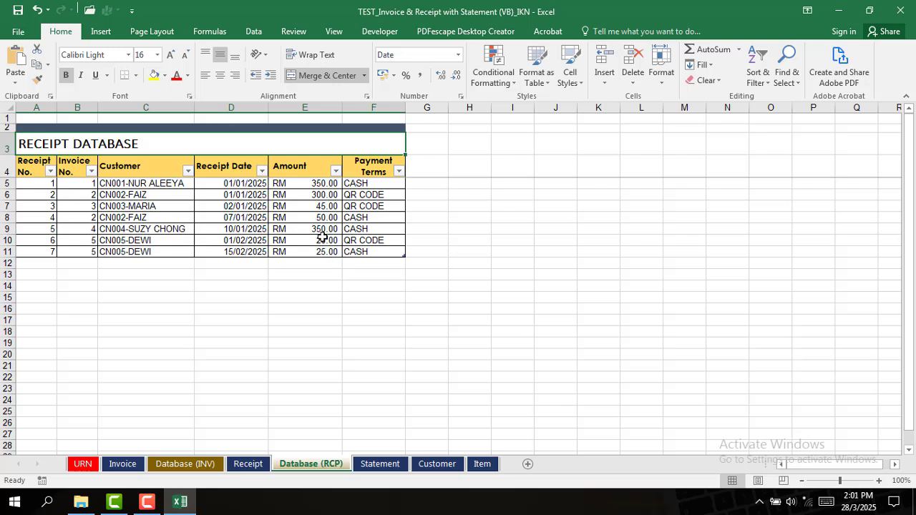
click(383, 465)
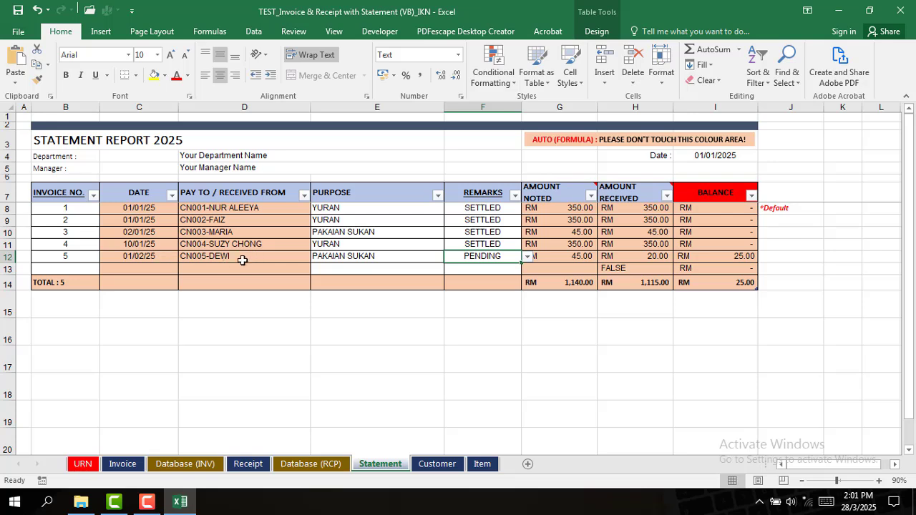
click(528, 257)
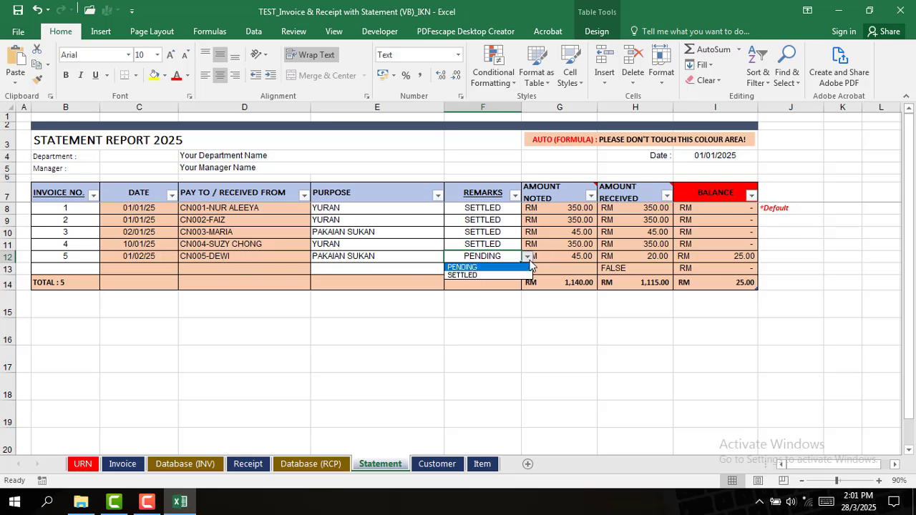
click(477, 276)
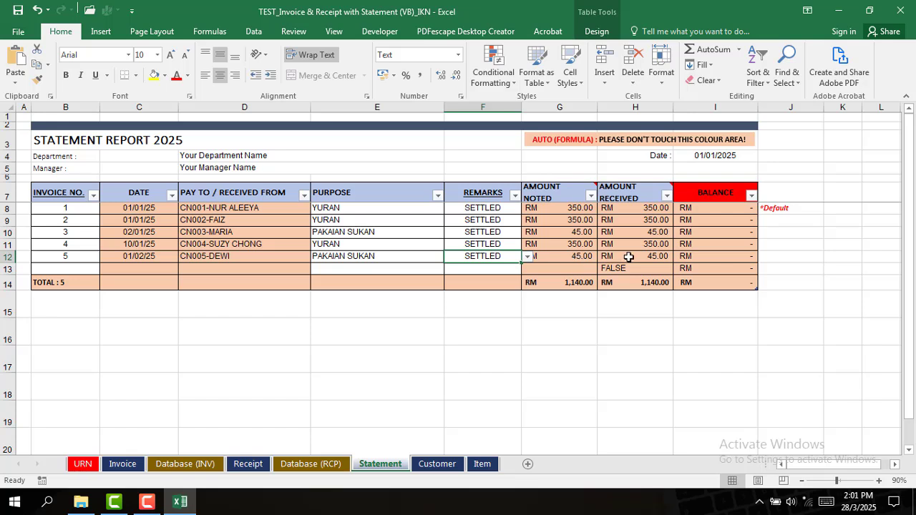
Set the invoice 5 remark back to PENDING in the Statement sheet
click(527, 257)
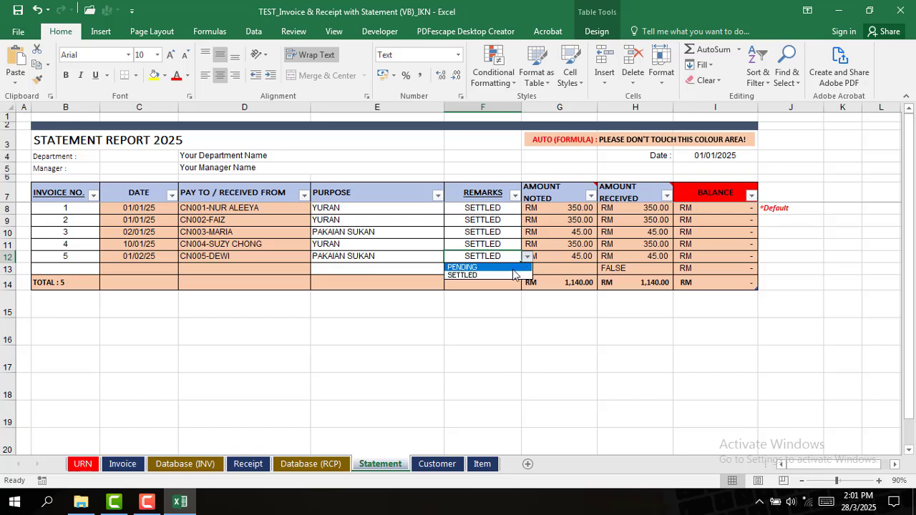
click(509, 268)
click(578, 348)
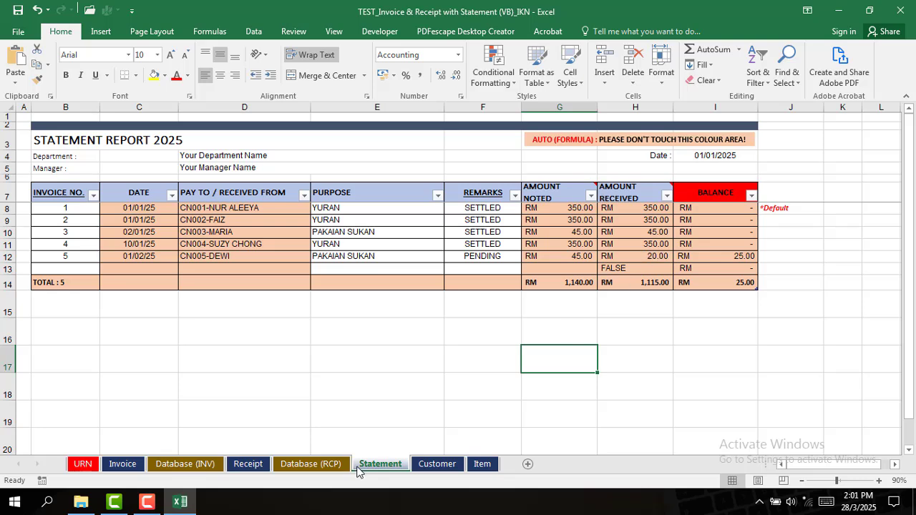
Check the receipt database and the saved receipt PDFs in File Explorer's Receipt folder, and return to Excel
click(310, 464)
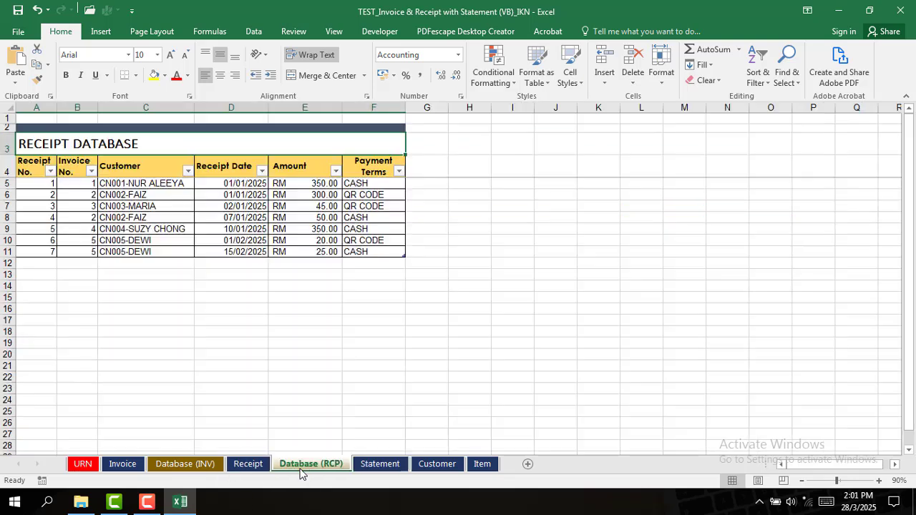
click(92, 502)
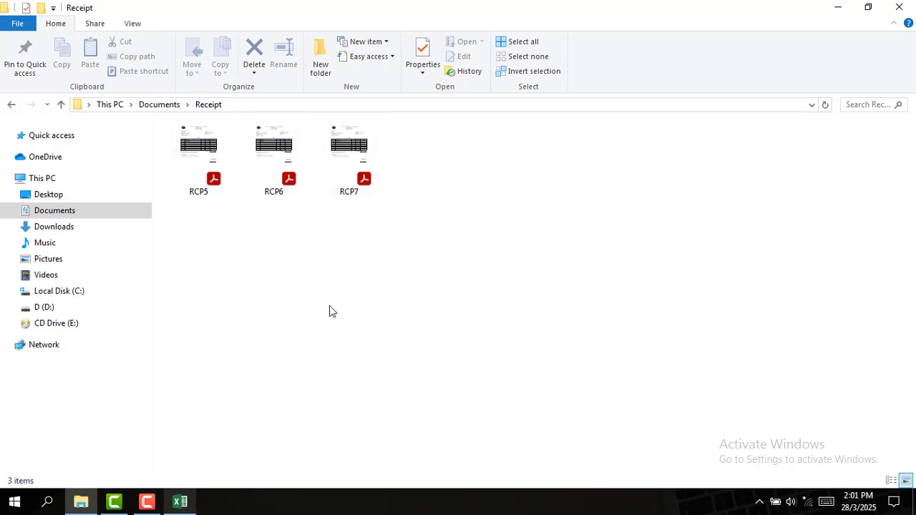
click(180, 501)
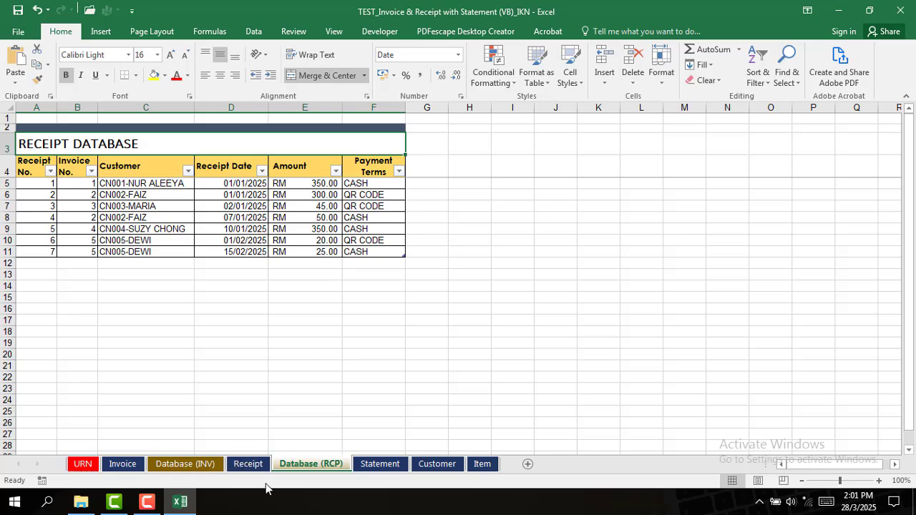
Change the invoice 5 remark to SETTLED again in the Statement sheet
click(380, 463)
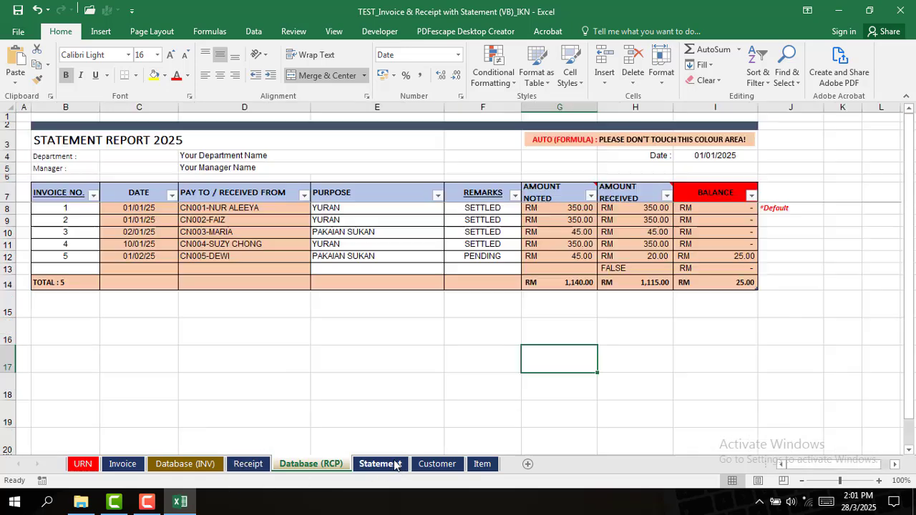
click(494, 256)
click(527, 257)
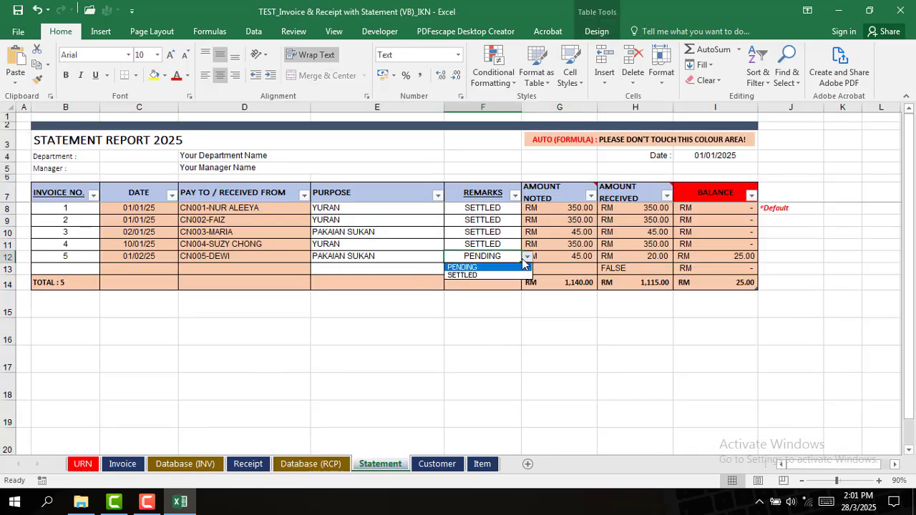
click(484, 277)
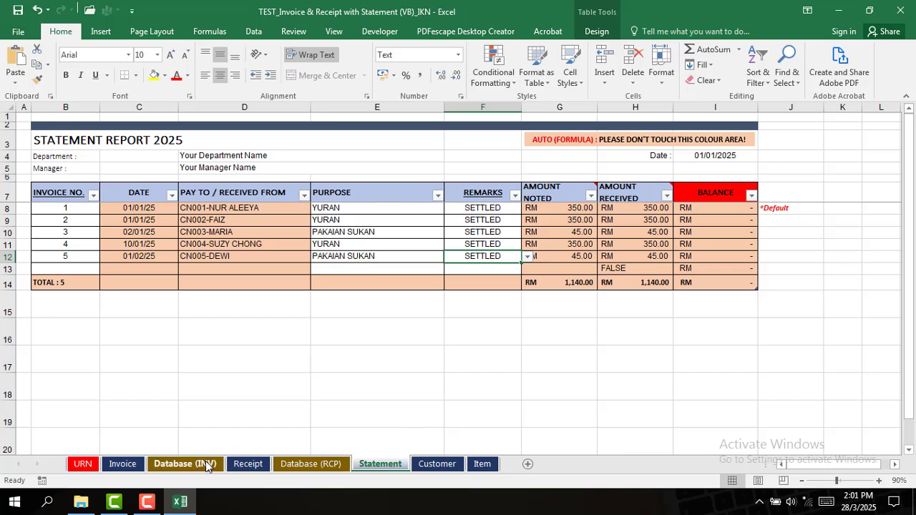
mouse_move(138, 506)
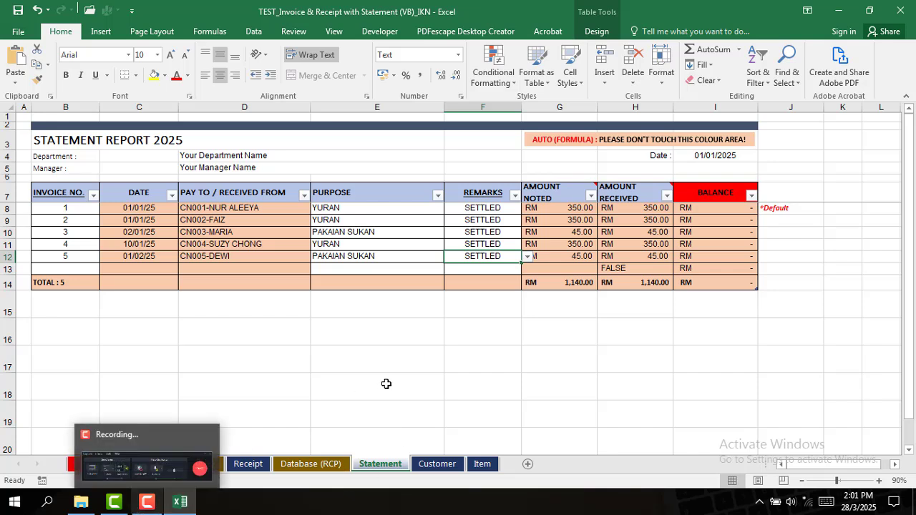
click(412, 379)
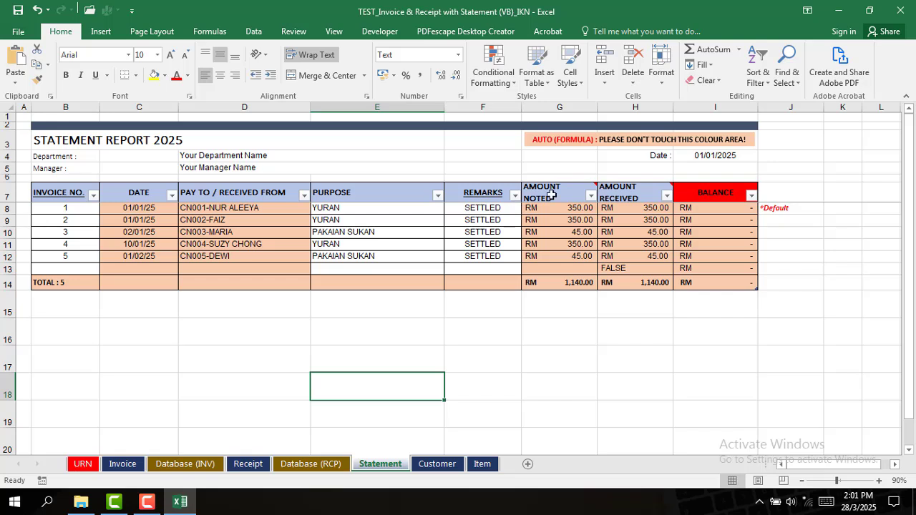
Inspect the filter options of the Remarks column in the Statement sheet and of the Customer column in the invoice database
click(514, 196)
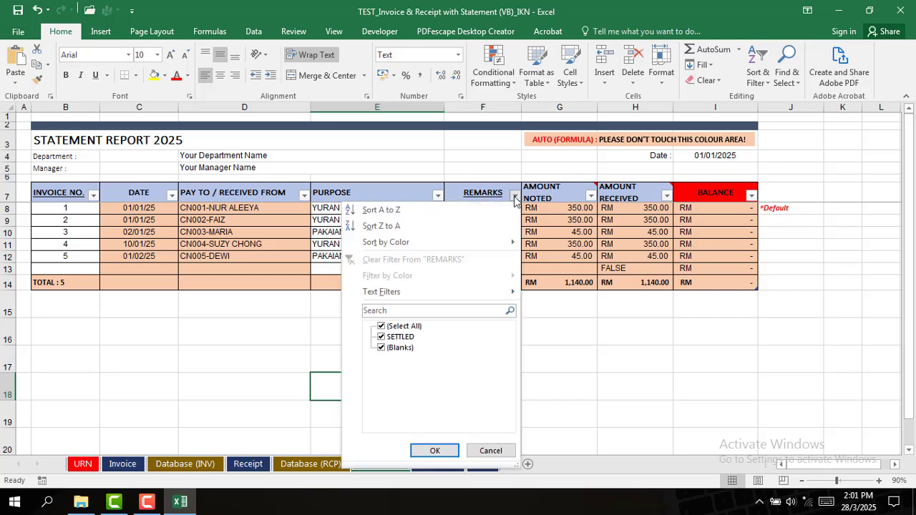
click(515, 197)
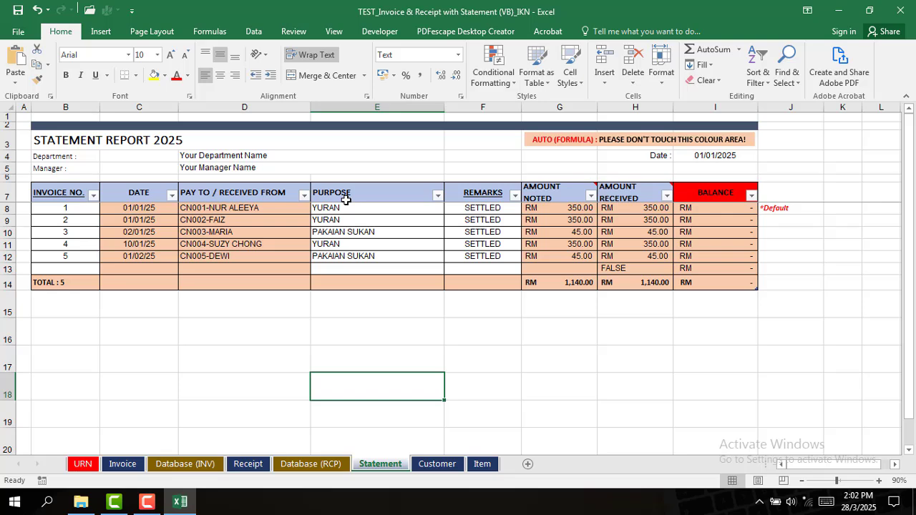
click(165, 466)
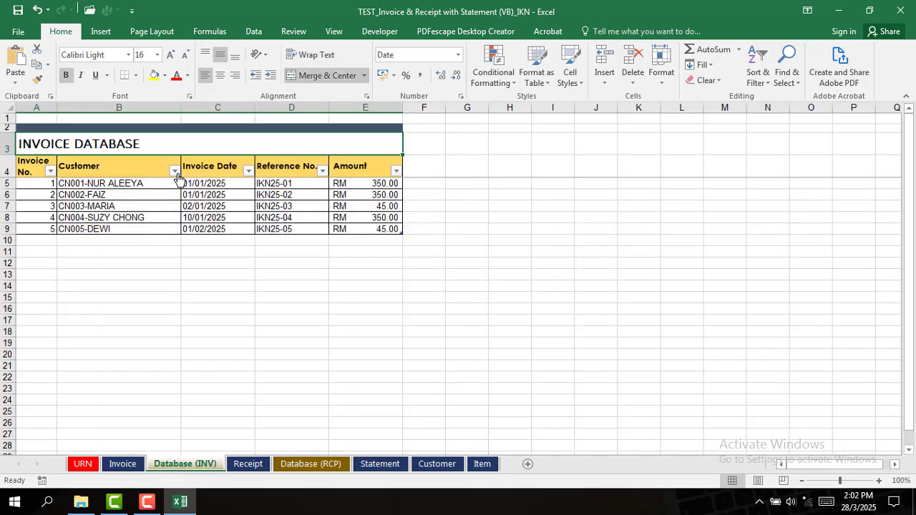
click(175, 170)
click(175, 172)
Return to the Statement sheet and set the remark of invoice 5 to PENDING
click(379, 466)
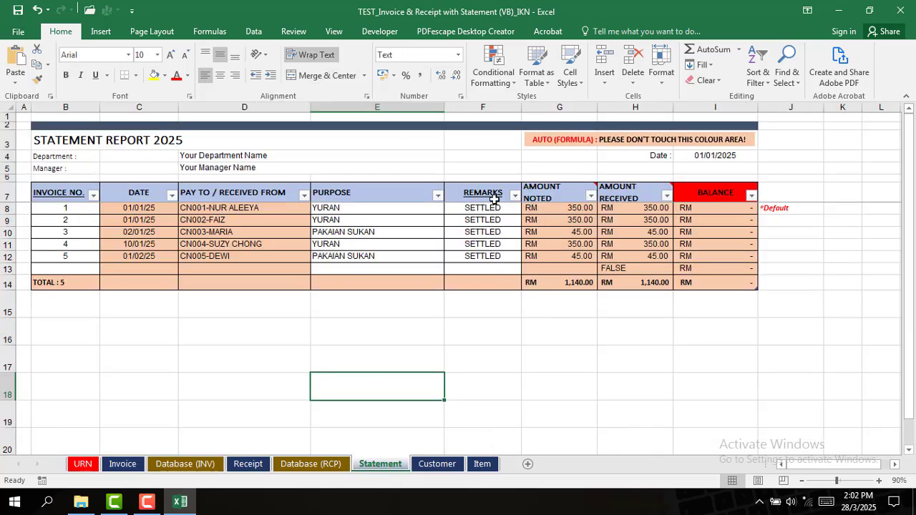
click(503, 257)
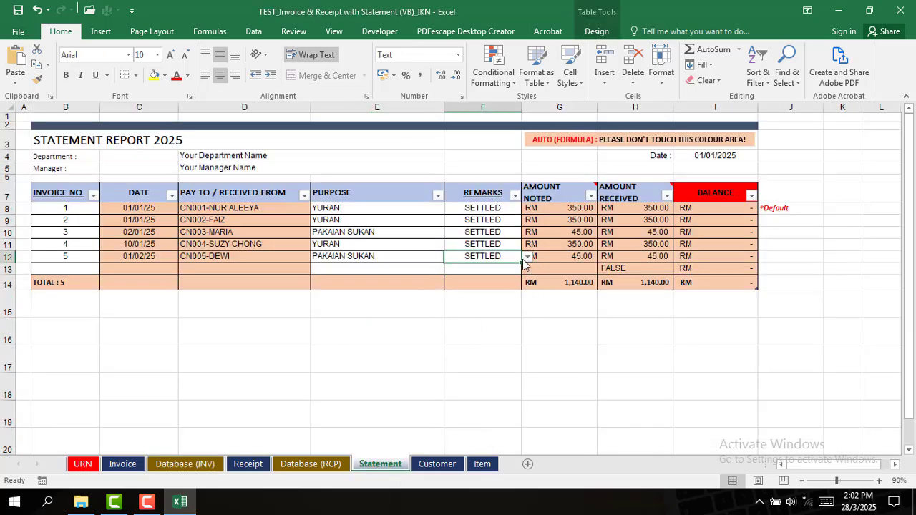
click(528, 256)
click(469, 267)
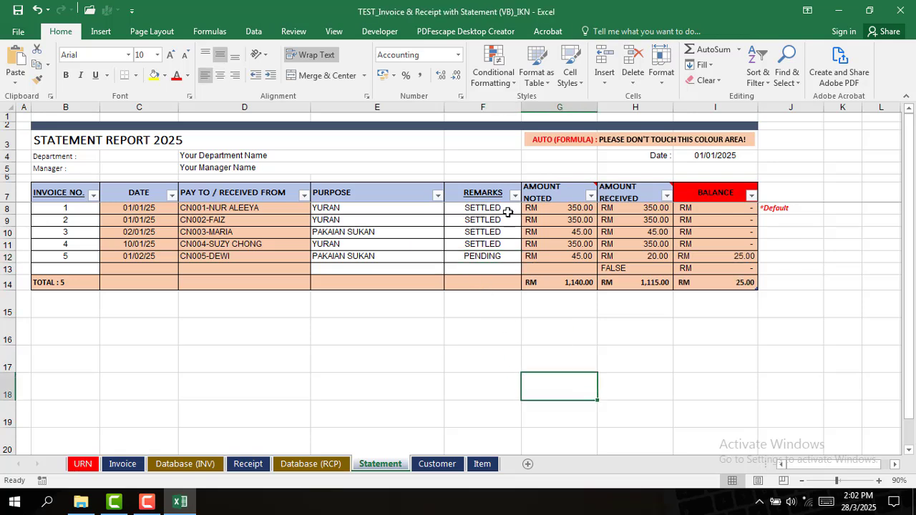
Filter the Remarks column of the statement report to show only PENDING invoices
click(515, 196)
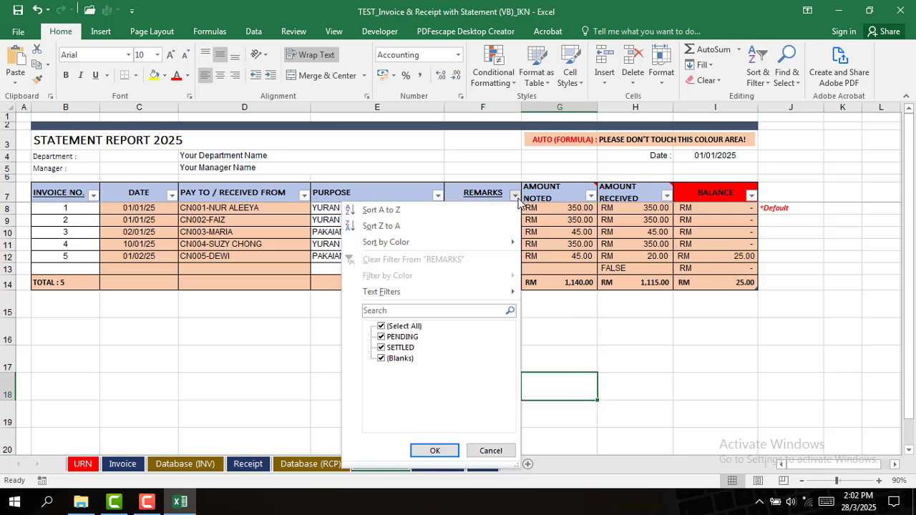
click(391, 312)
click(380, 327)
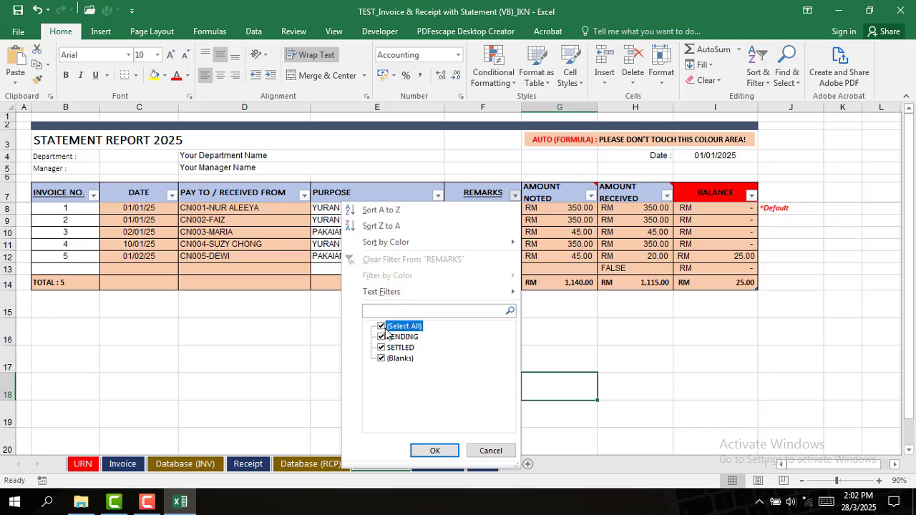
click(382, 337)
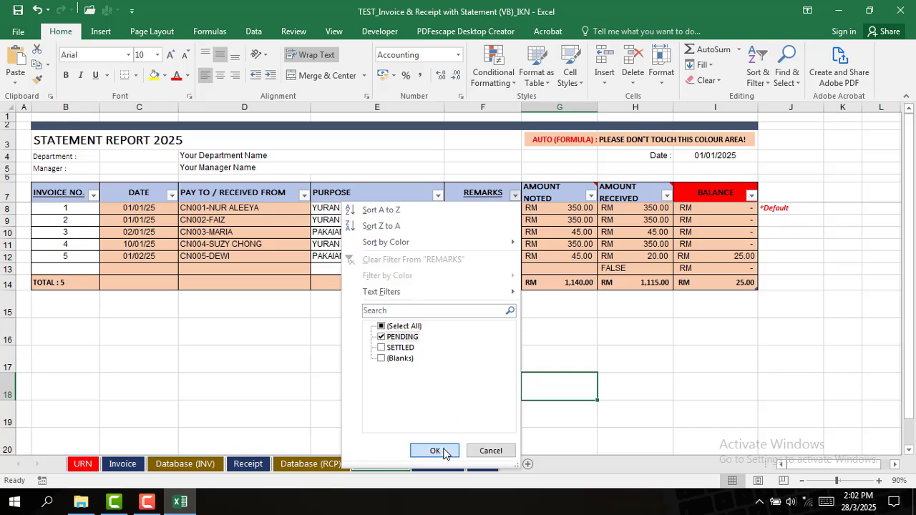
click(434, 450)
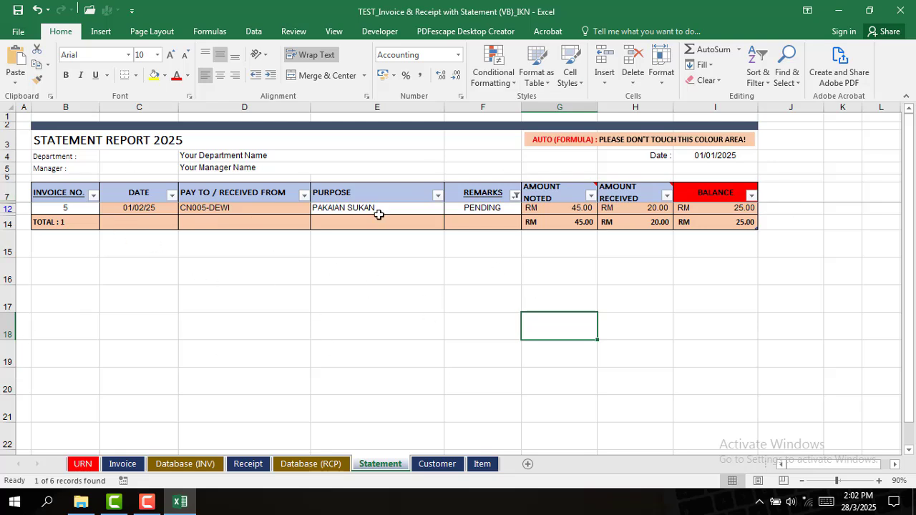
Filter the Remarks column to show only SETTLED invoices, and show all entries again
click(516, 196)
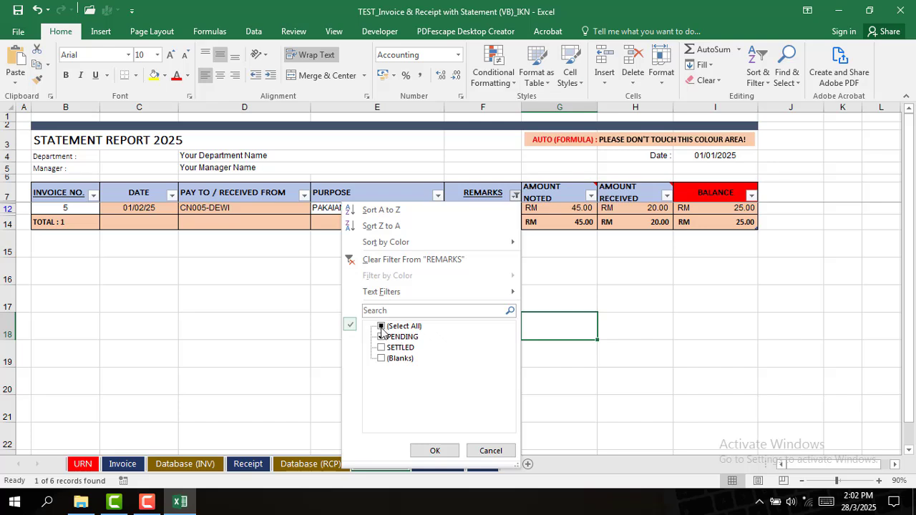
click(381, 327)
click(382, 327)
click(381, 348)
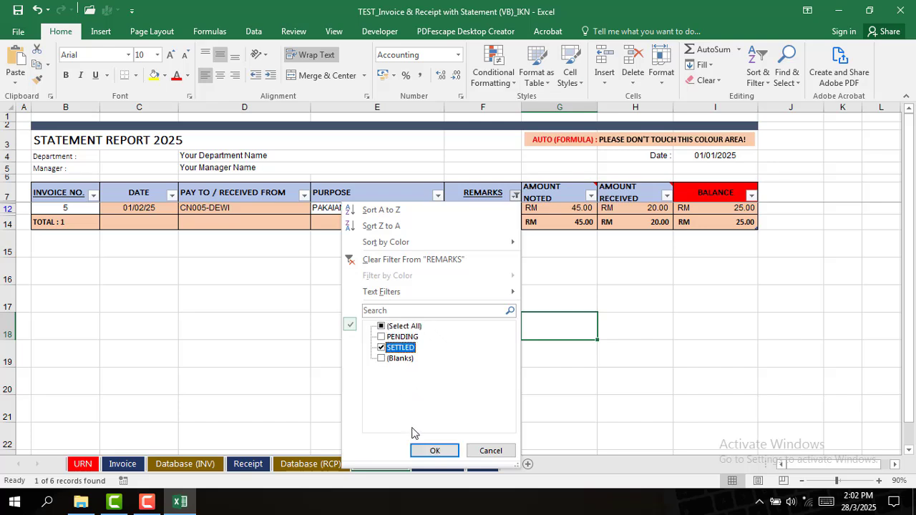
click(435, 450)
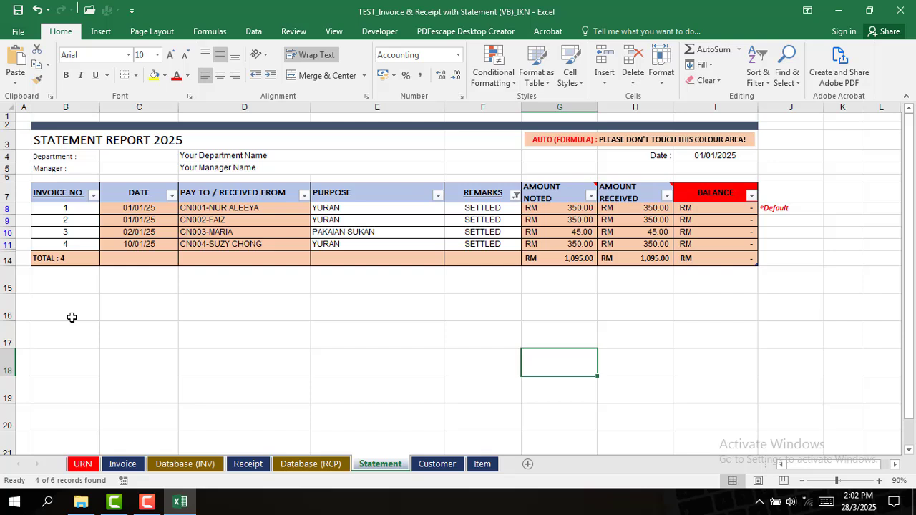
click(515, 196)
click(393, 328)
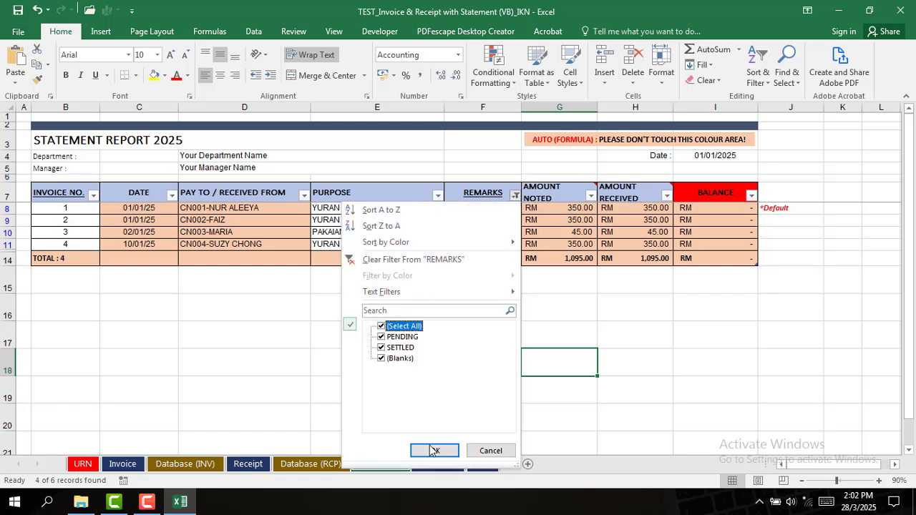
click(434, 450)
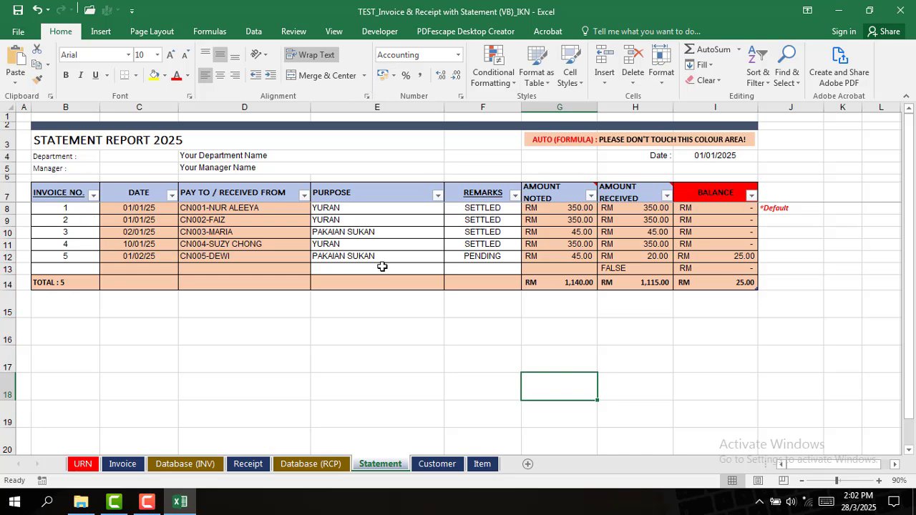
Look over the Invoice and Receipt sheets, and return to the Statement sheet
click(135, 469)
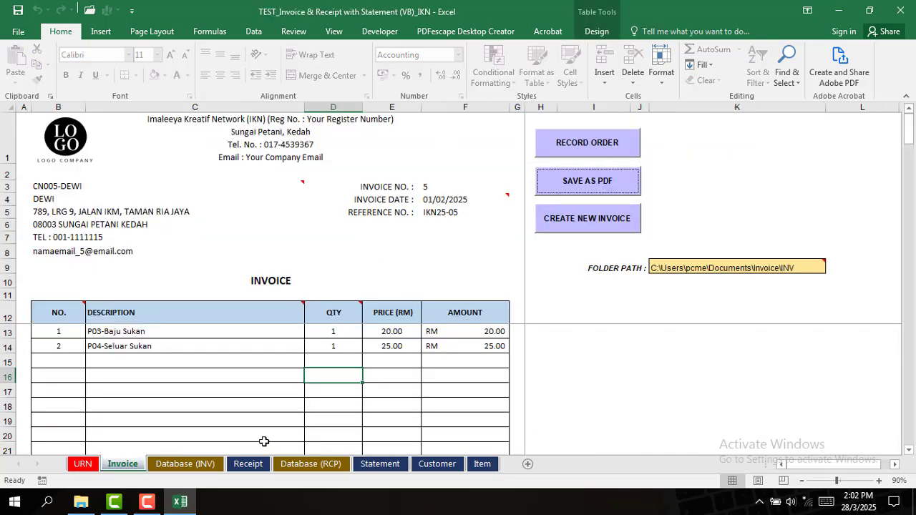
click(255, 465)
click(380, 465)
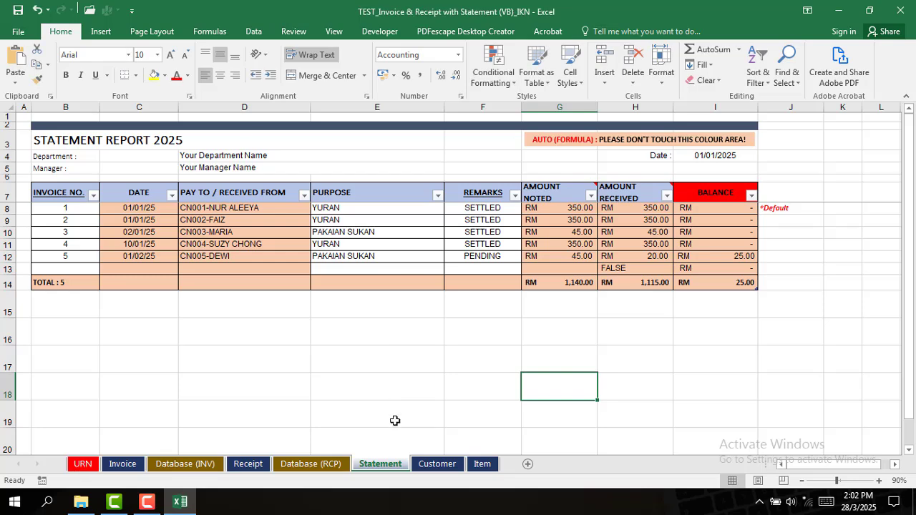
Look over the Customer and Item sheets, and scroll through the customer list and back
click(444, 466)
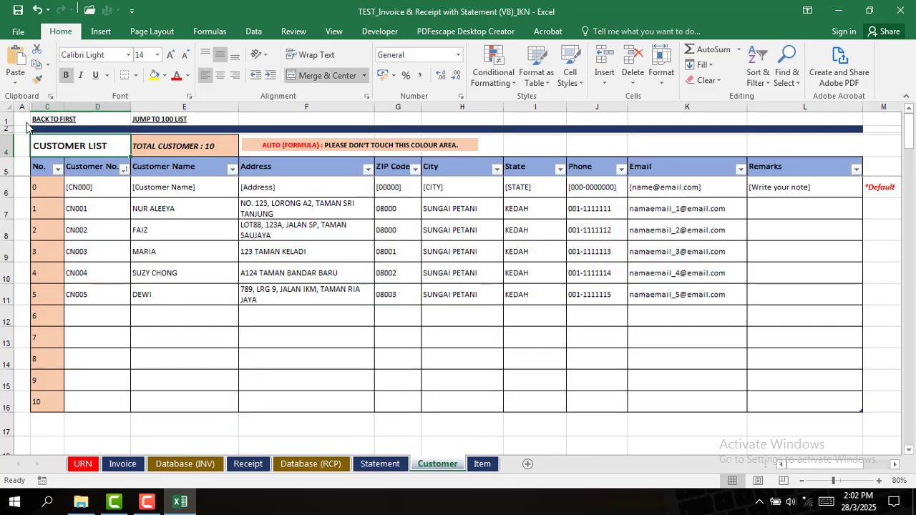
click(483, 466)
click(436, 466)
click(482, 465)
click(437, 465)
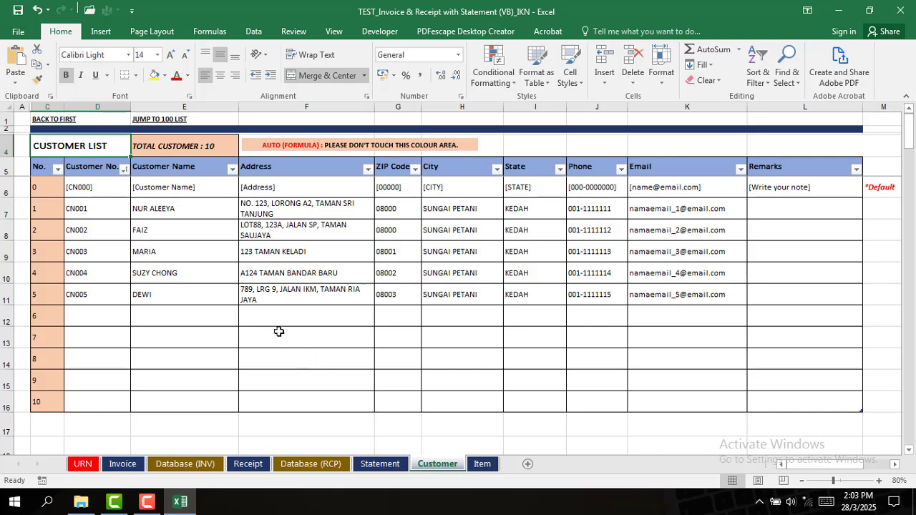
scroll(148, 344, down, 4)
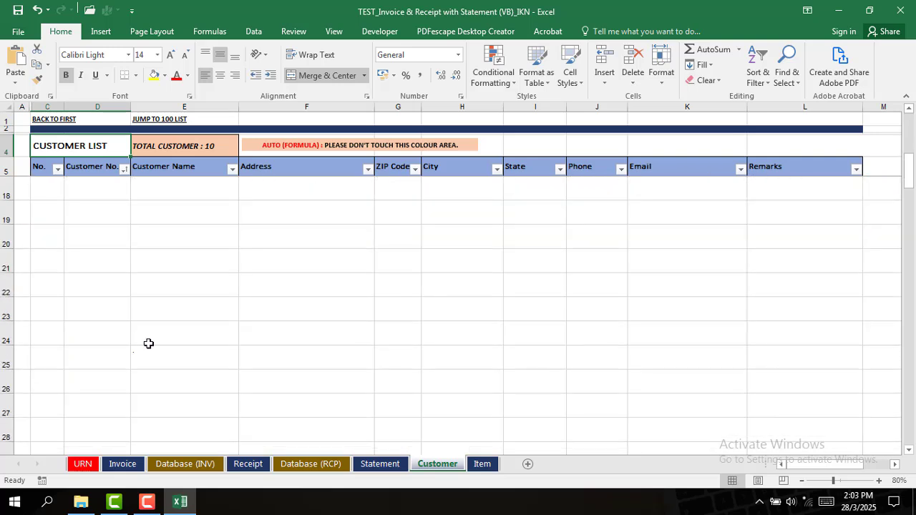
scroll(148, 348, up, 4)
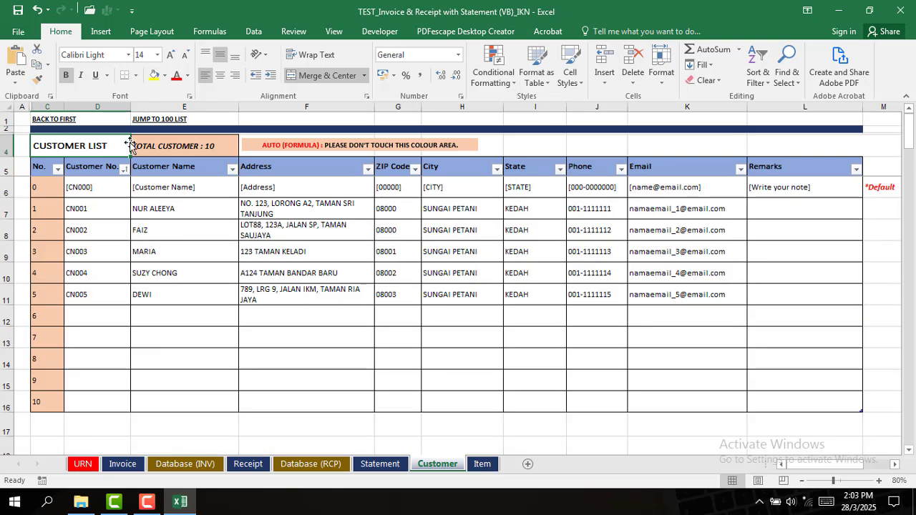
Test the BACK TO FIRST and JUMP TO 100 LIST links of the customer list, ending at the first entry
double_click(60, 120)
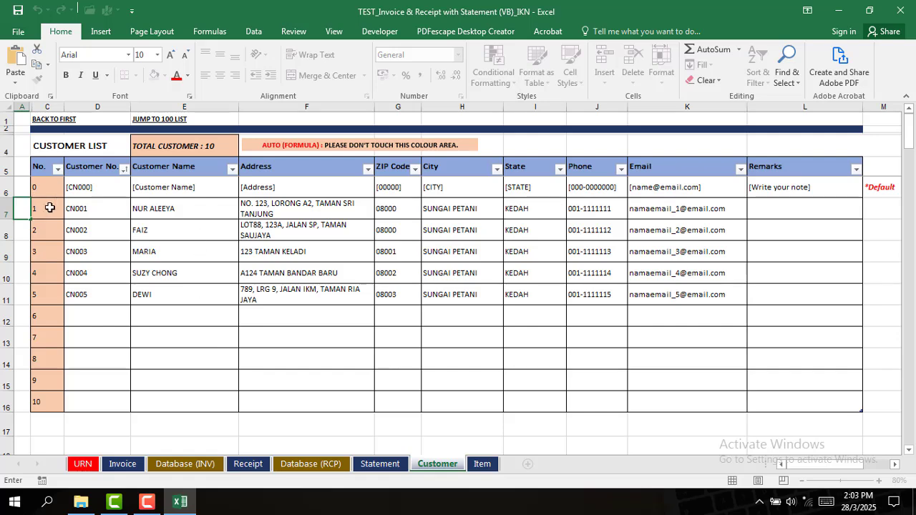
click(168, 121)
click(169, 120)
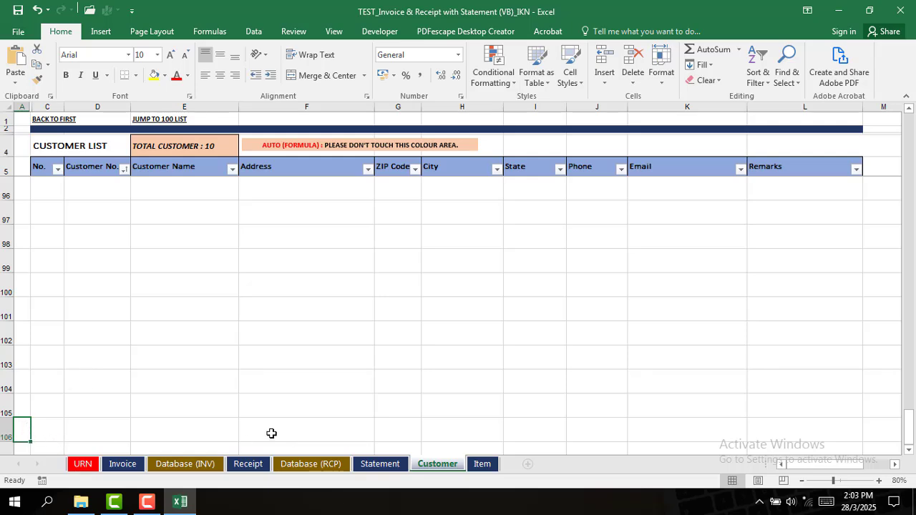
click(49, 121)
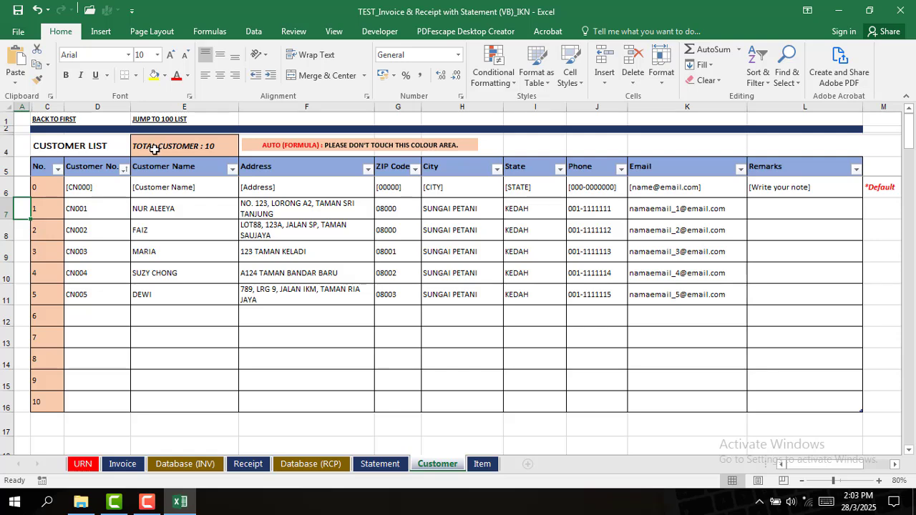
Inspect the cell reference in the JUMP TO 100 LIST hyperlink's settings, and close them without changes
click(198, 123)
right_click(198, 123)
key(Escape)
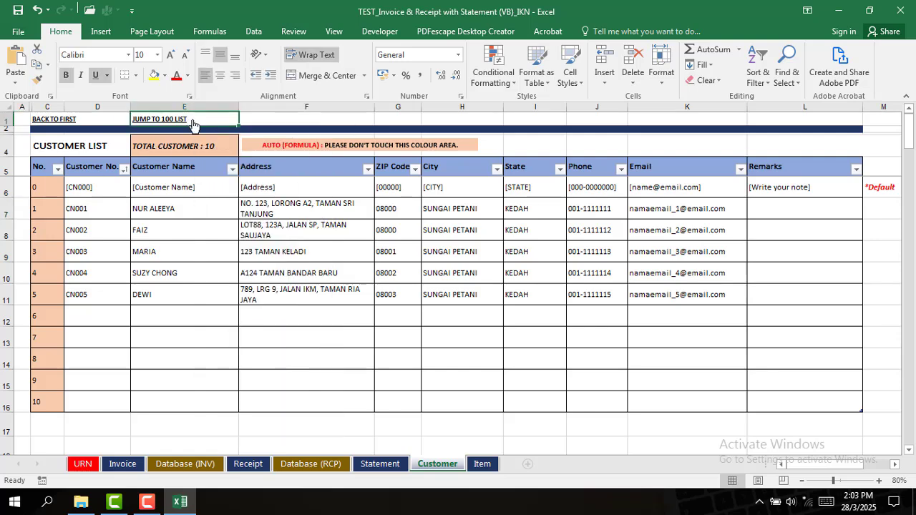
right_click(194, 125)
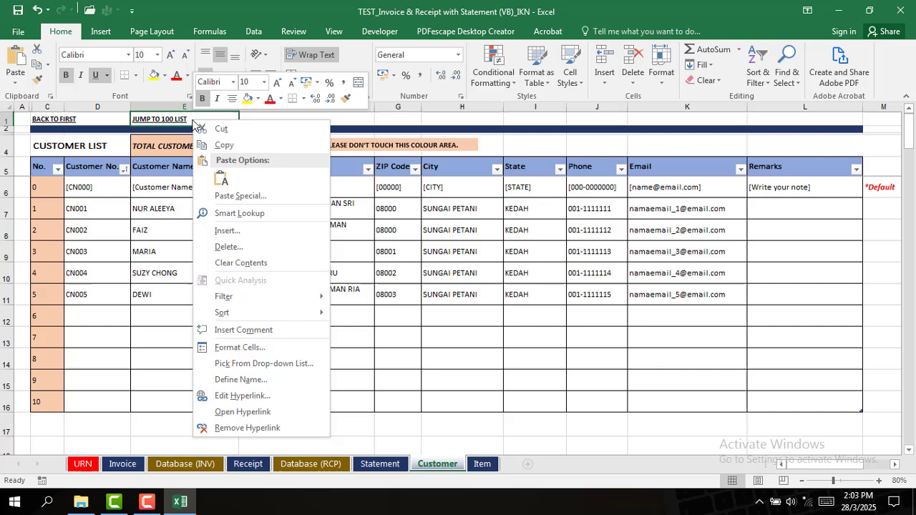
click(236, 397)
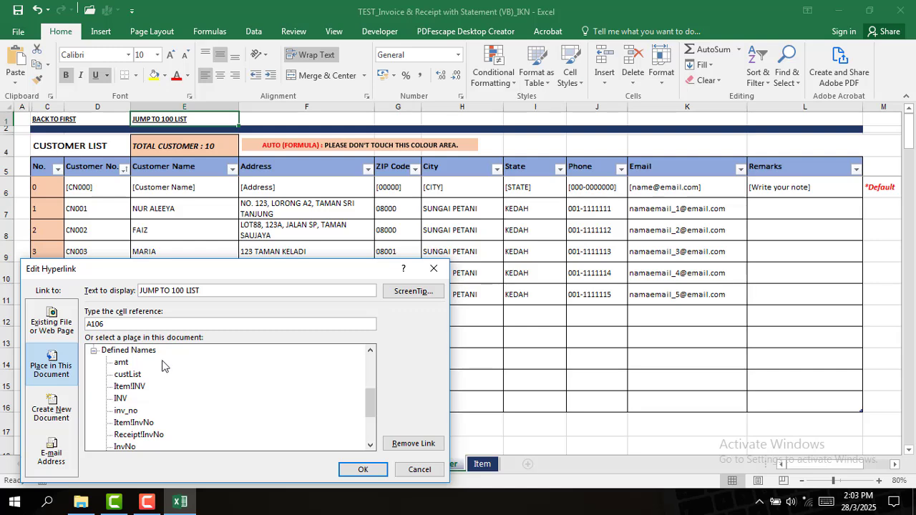
click(434, 269)
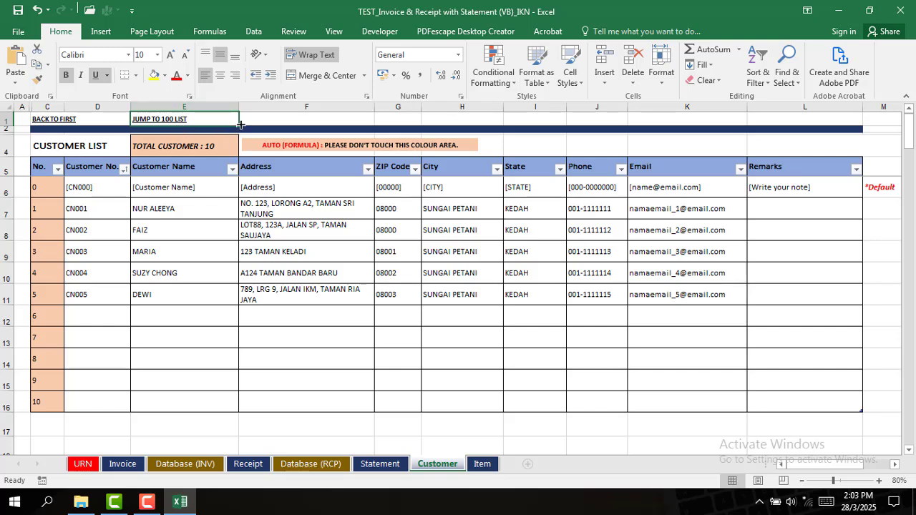
Copy the JUMP TO 100 LIST link into cell F1 and edit the copy to read JUMP TO 200 LIST and target cell A206
drag(237, 127, 342, 127)
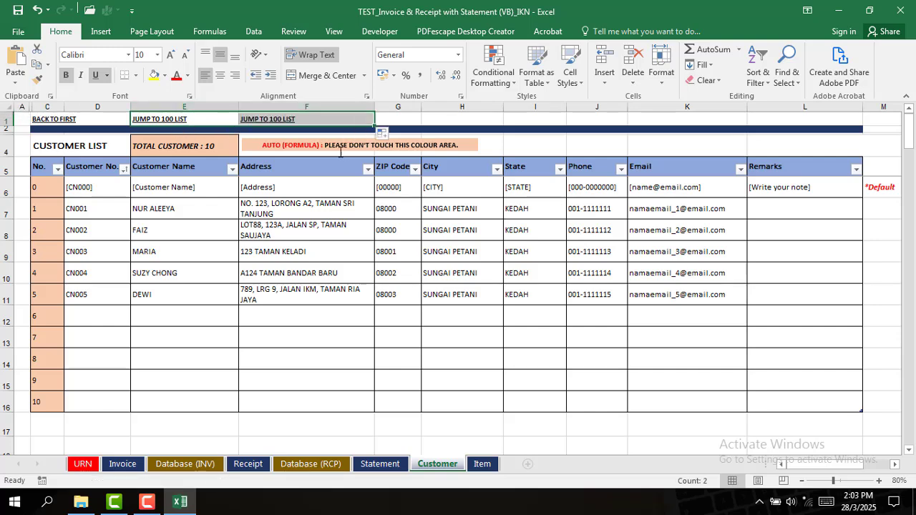
click(301, 120)
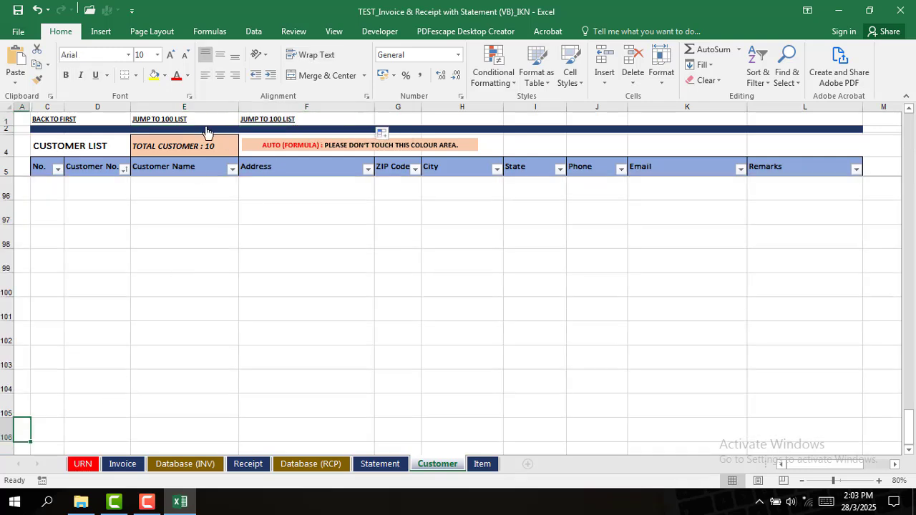
click(62, 120)
right_click(300, 122)
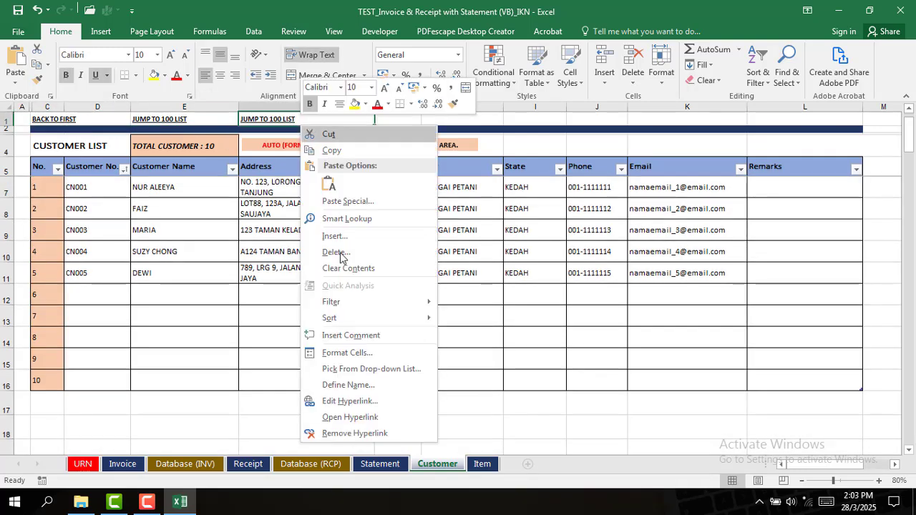
click(376, 413)
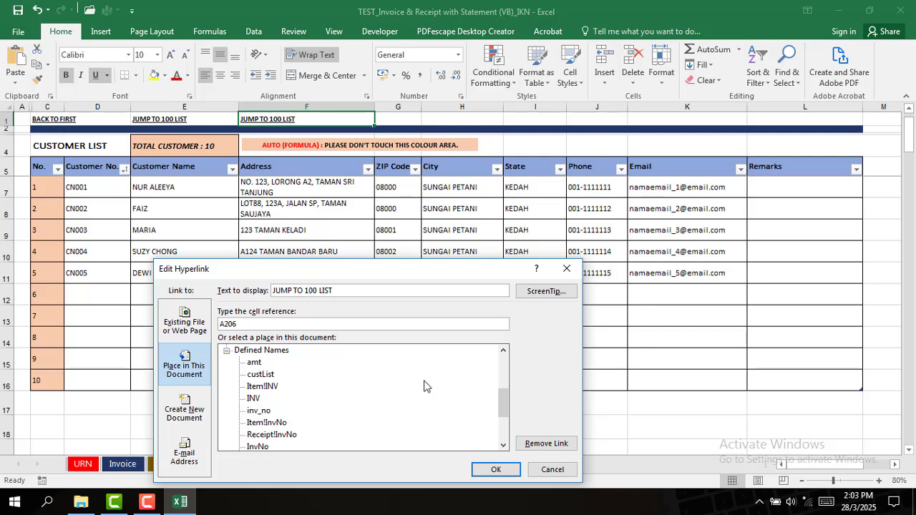
click(496, 470)
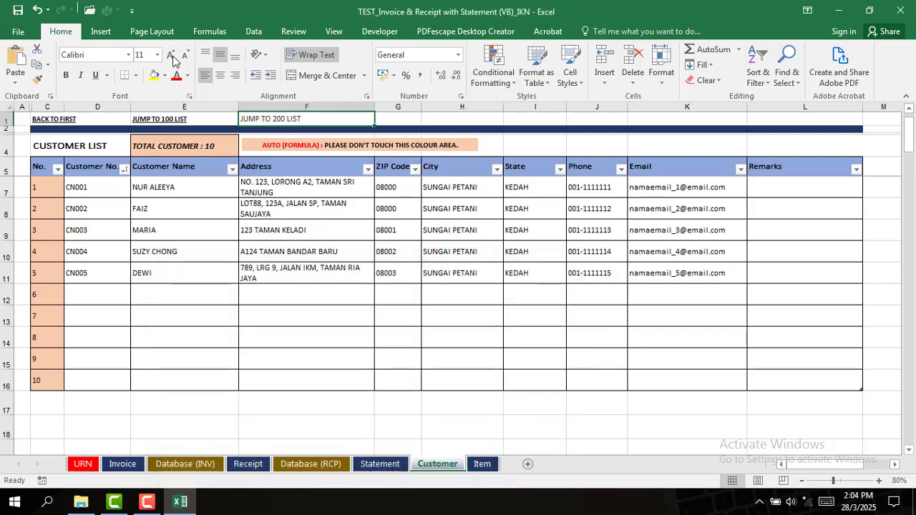
Underline and bold the JUMP TO 200 LIST link at font size 10, test its jump, and go back to the first entry
click(95, 75)
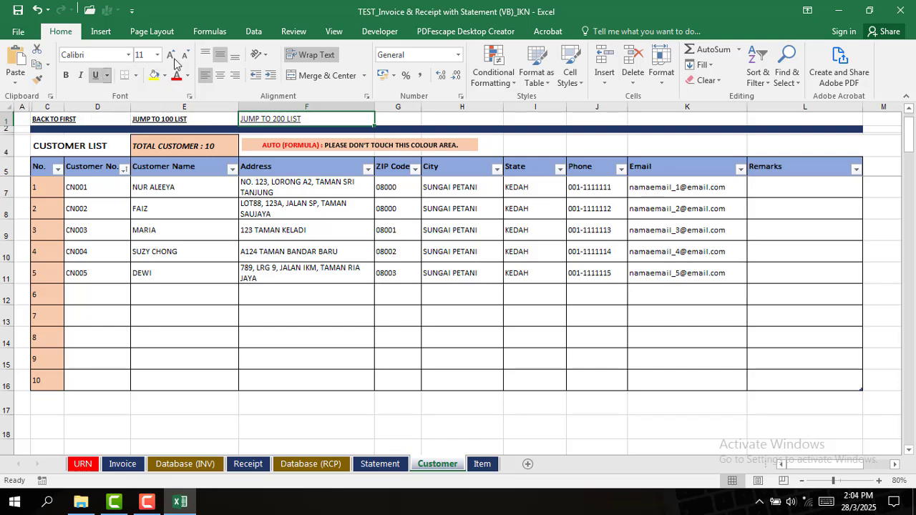
click(186, 55)
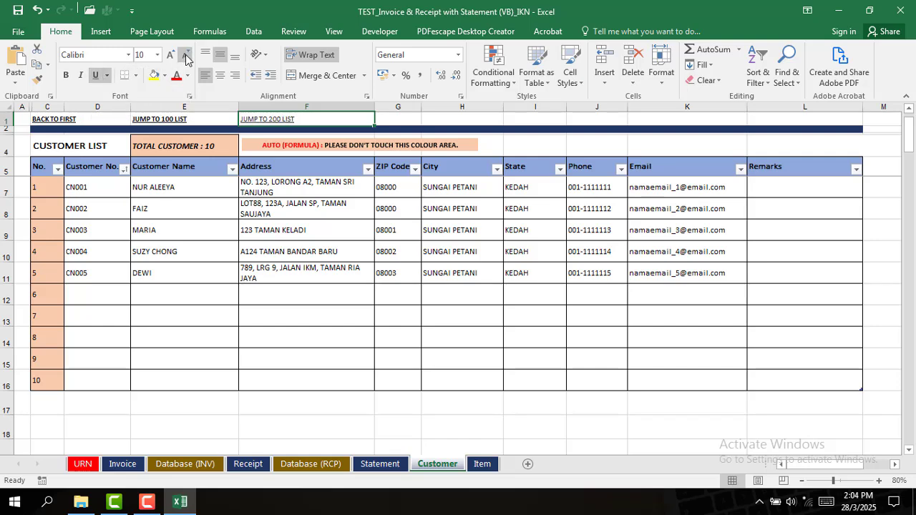
click(65, 75)
click(273, 120)
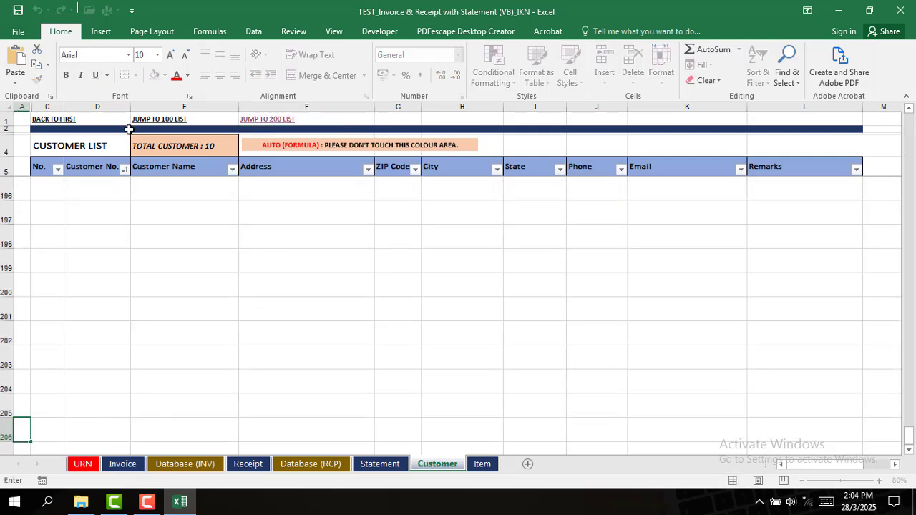
click(68, 120)
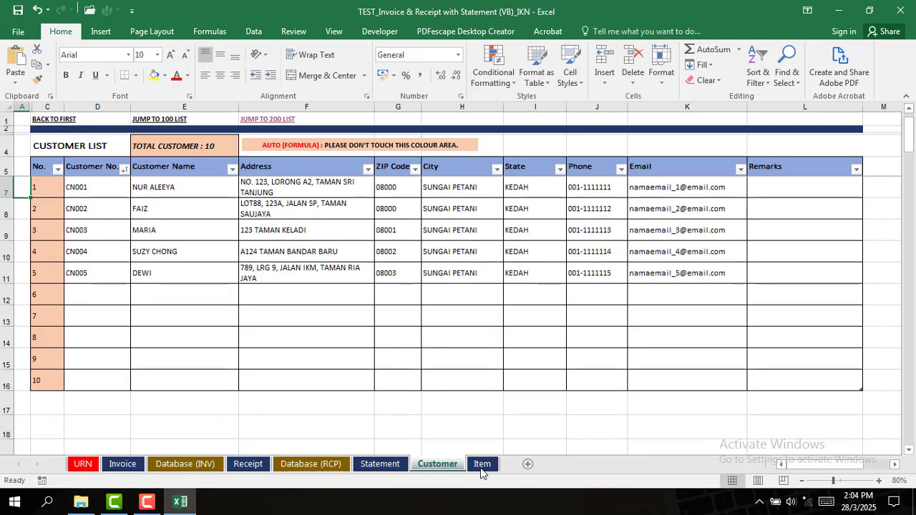
Look over the Item sheet and the customer list, and follow the JUMP TO 200 LIST link
click(482, 464)
click(435, 465)
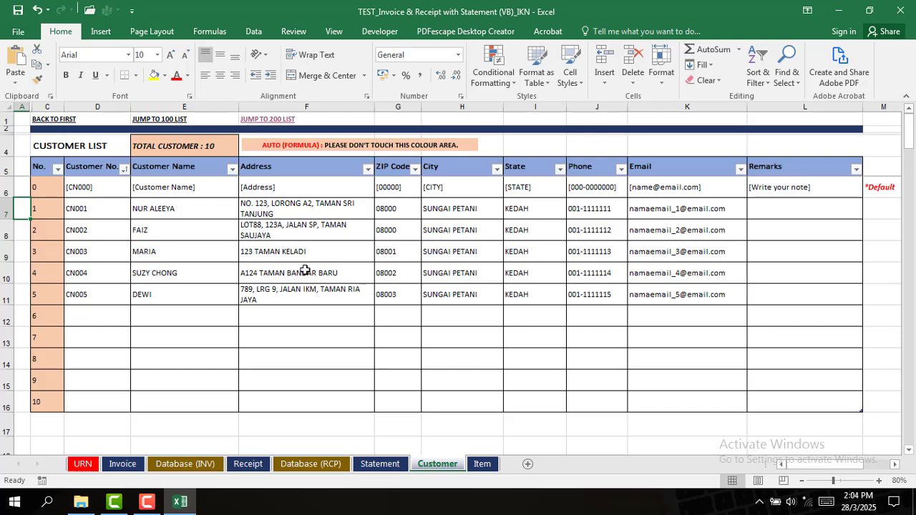
scroll(293, 262, down, 12)
scroll(262, 258, up, 12)
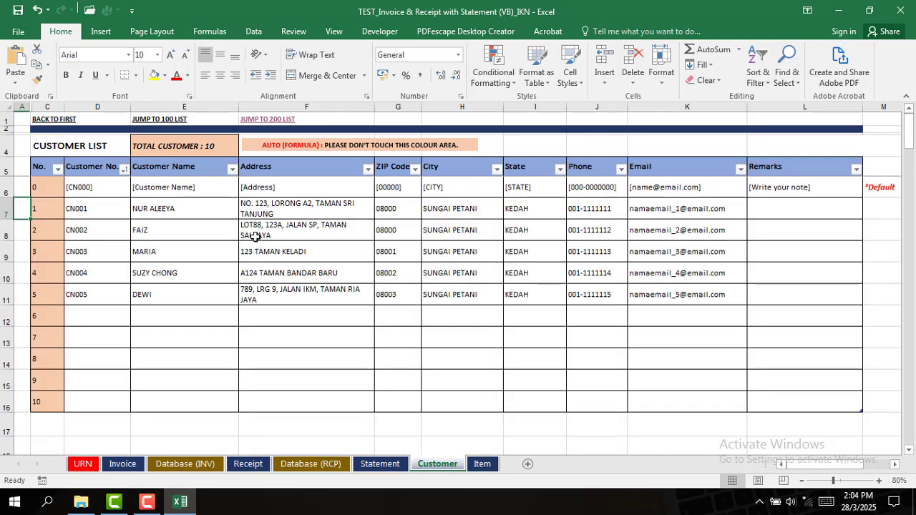
scroll(256, 233, down, 5)
scroll(255, 232, up, 5)
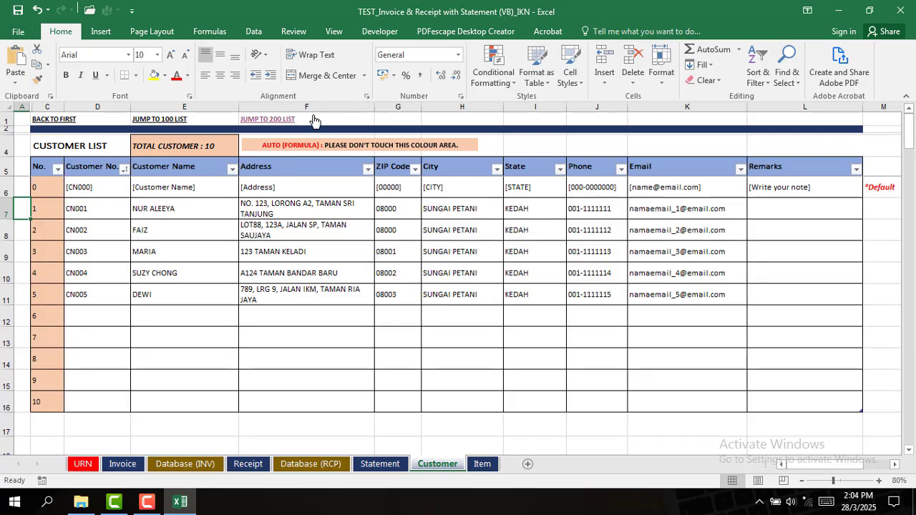
click(315, 120)
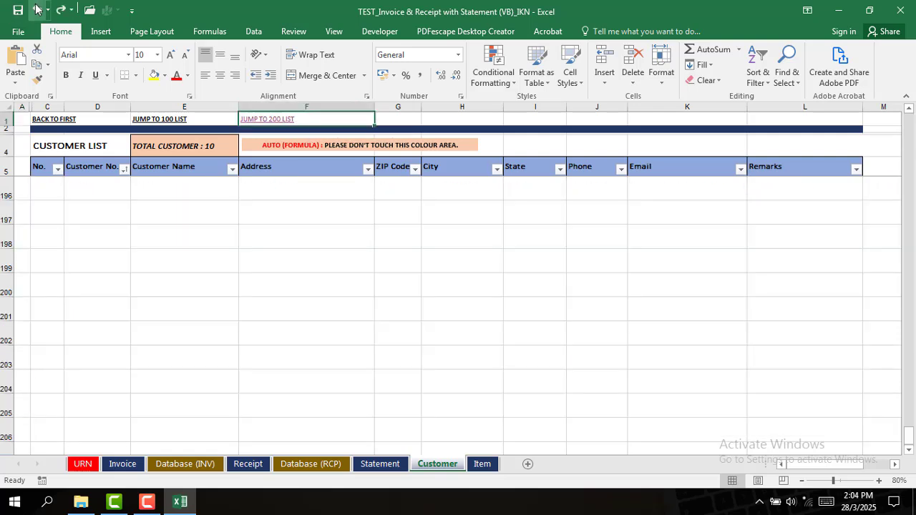
Undo the formatting and creation of the JUMP TO 200 LIST link, and return to the first customer entry
click(37, 10)
click(37, 10)
click(37, 10)
click(37, 10)
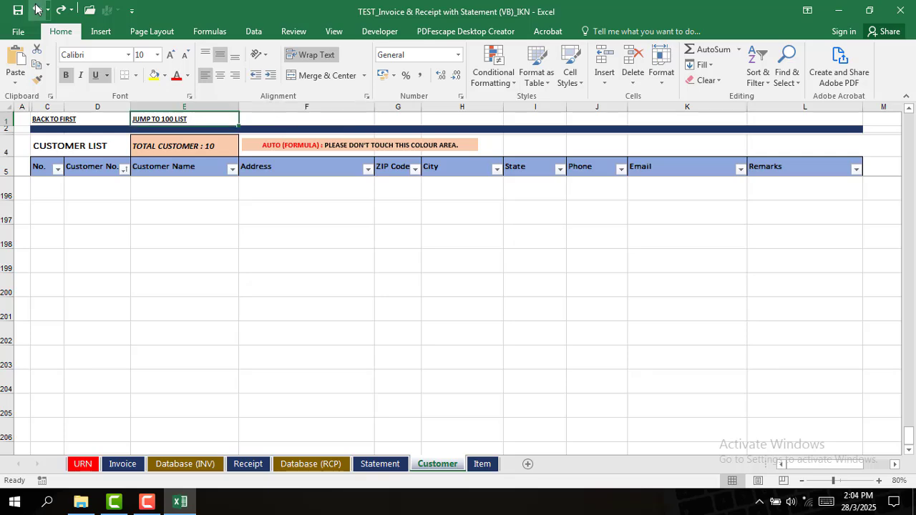
scroll(175, 286, up, 20)
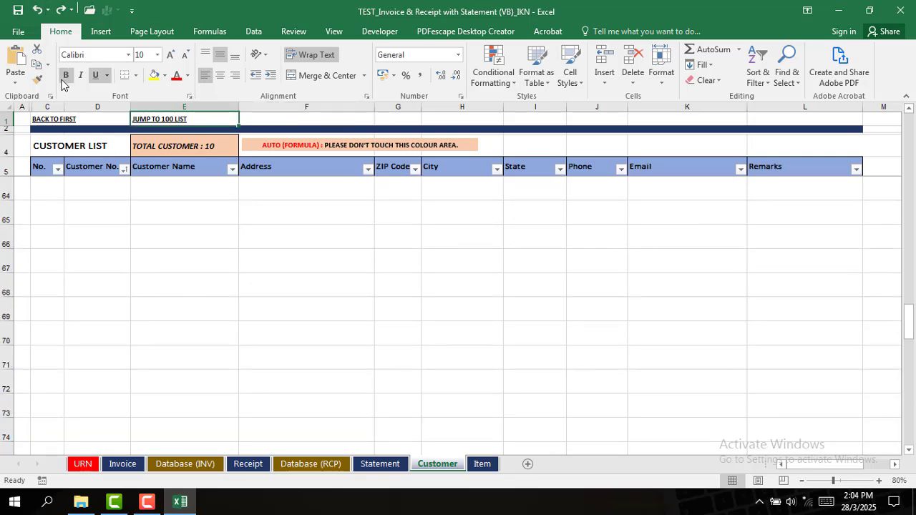
click(69, 120)
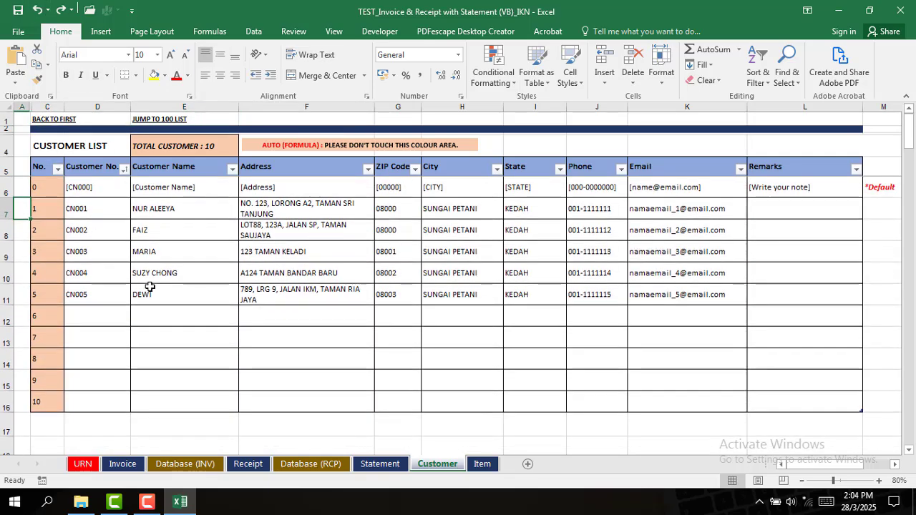
Review the Record Statement section and its insert-row note on the URN sheet, and look over the Invoice sheet
click(81, 465)
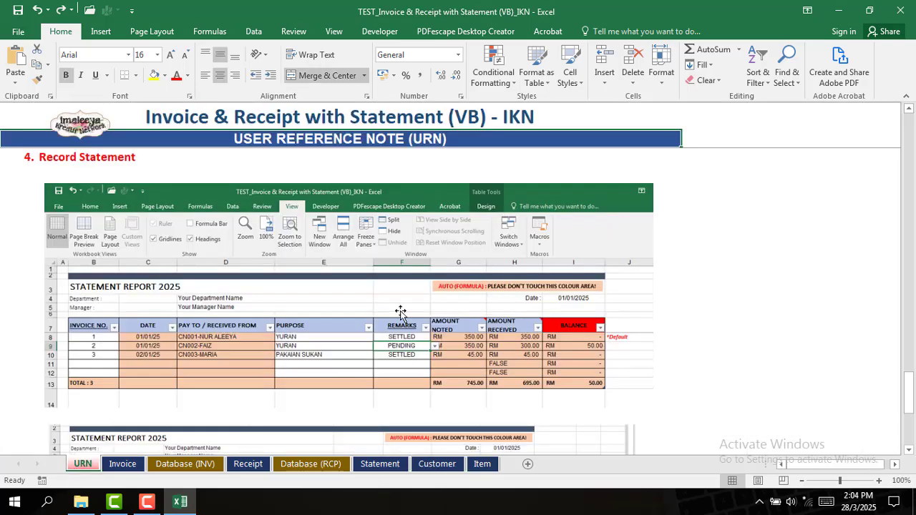
scroll(189, 358, down, 5)
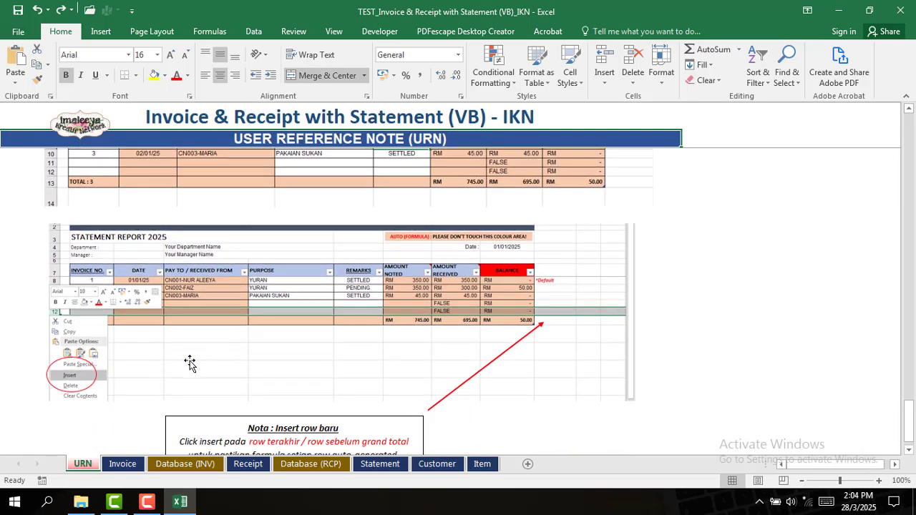
scroll(190, 363, down, 3)
scroll(187, 360, up, 1)
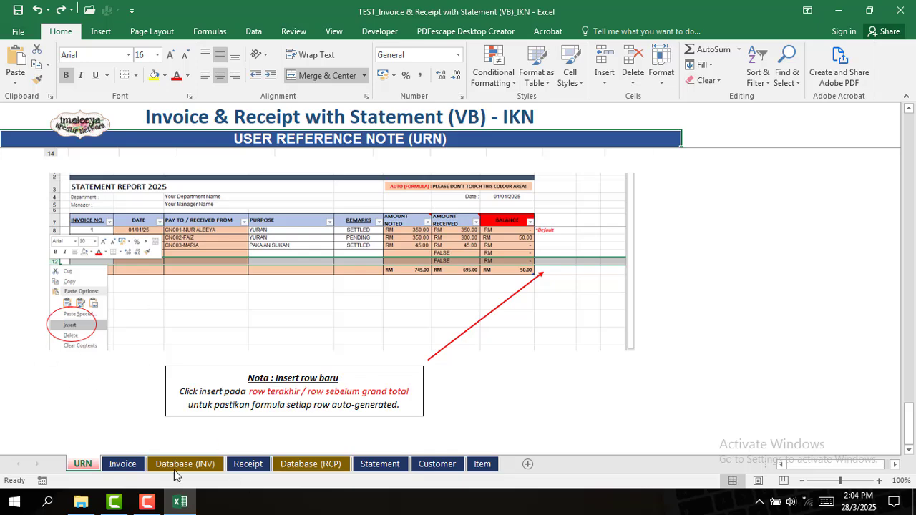
click(123, 464)
scroll(268, 246, down, 2)
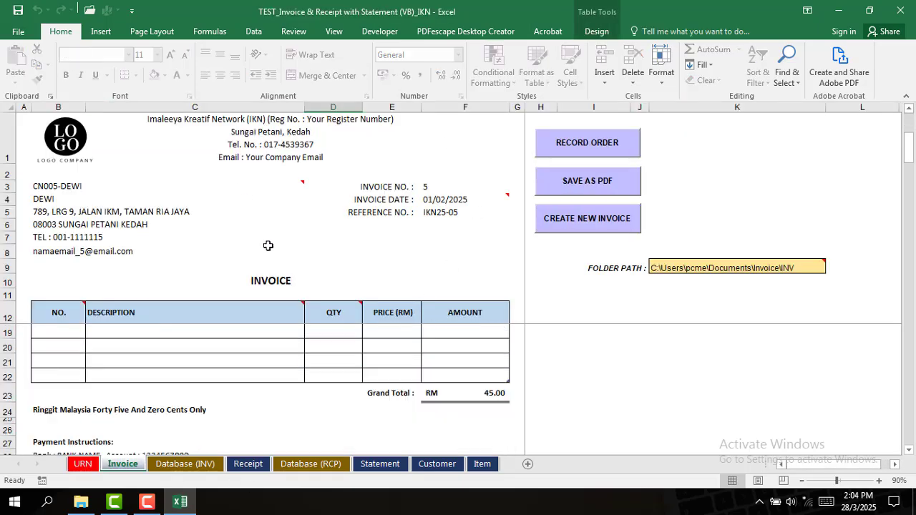
Fill the NO. column of the Receipt sheet's item table with a series from 1 to 10
click(248, 464)
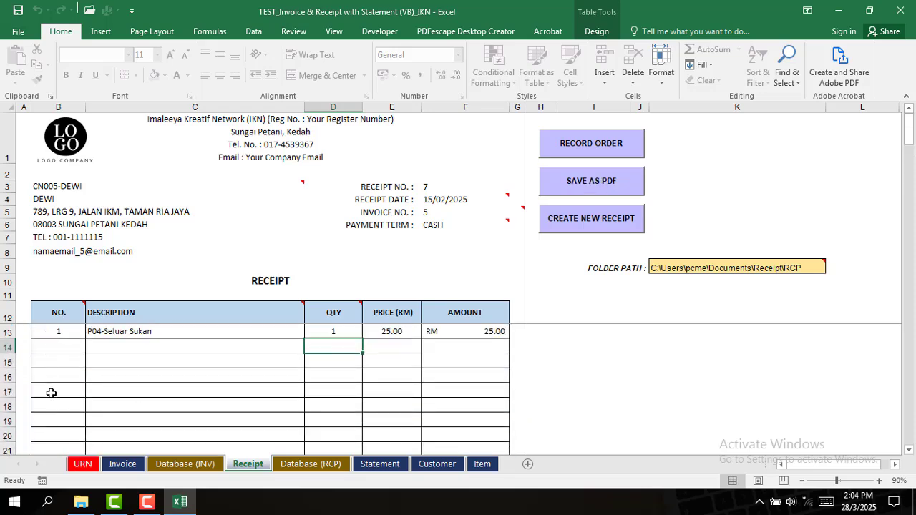
scroll(51, 393, down, 2)
scroll(69, 326, up, 2)
drag(60, 333, 62, 426)
click(94, 435)
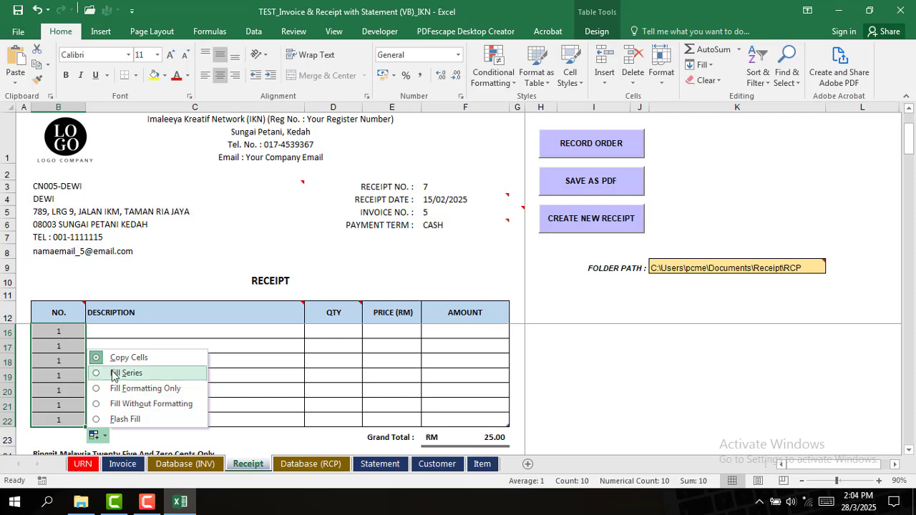
click(115, 370)
scroll(17, 370, down, 2)
scroll(92, 369, up, 2)
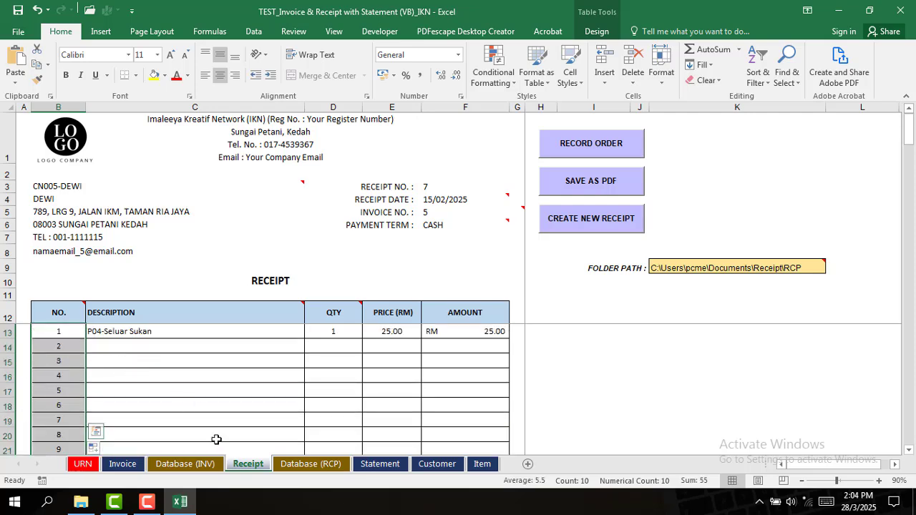
Look over the numbered item rows on the Receipt sheet, and compare the Invoice sheet with the invoice and receipt databases
click(123, 464)
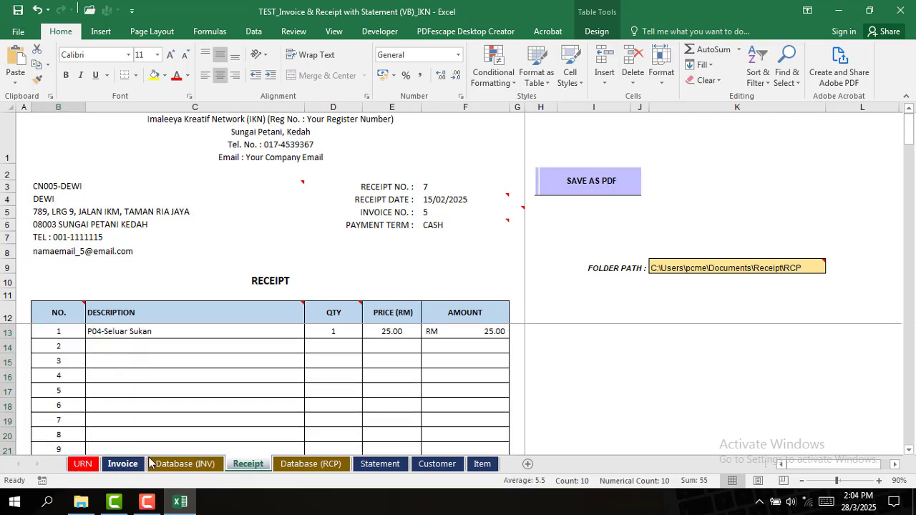
click(248, 464)
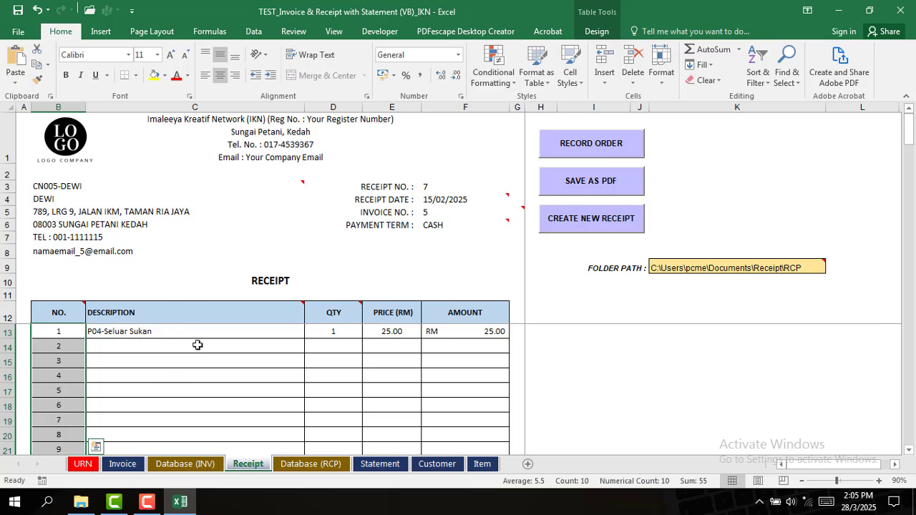
scroll(200, 393, down, 2)
scroll(172, 387, up, 1)
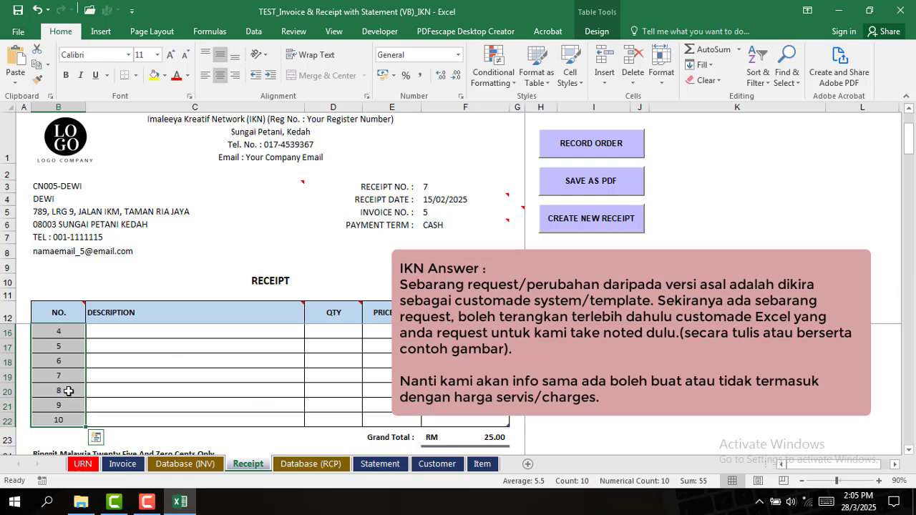
scroll(60, 406, down, 1)
scroll(59, 408, down, 1)
scroll(59, 415, up, 2)
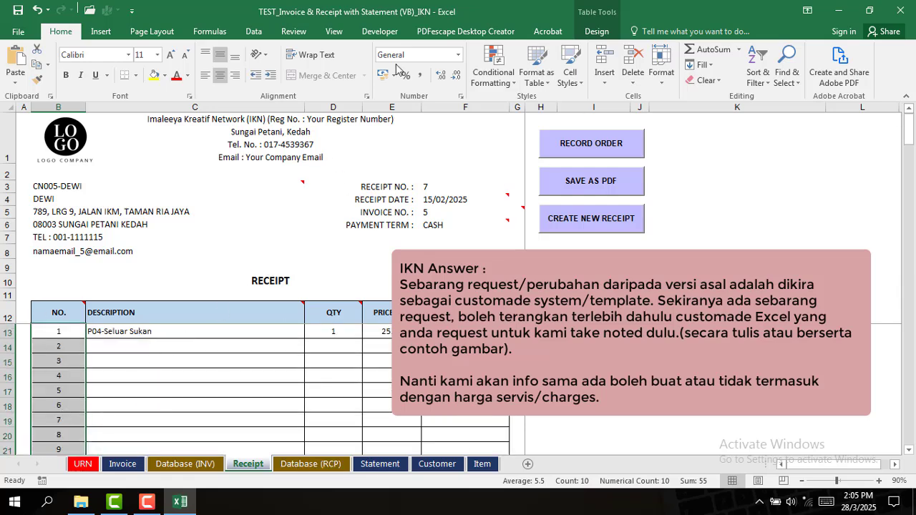
click(185, 465)
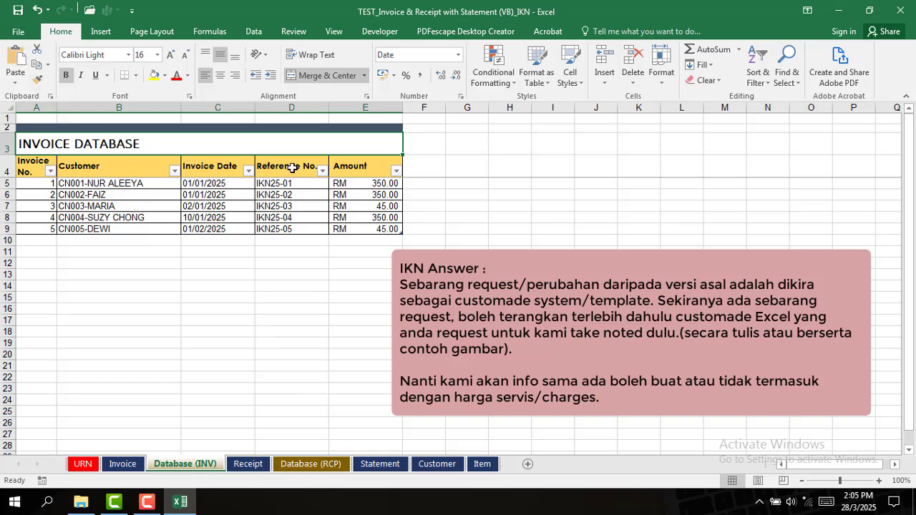
click(311, 464)
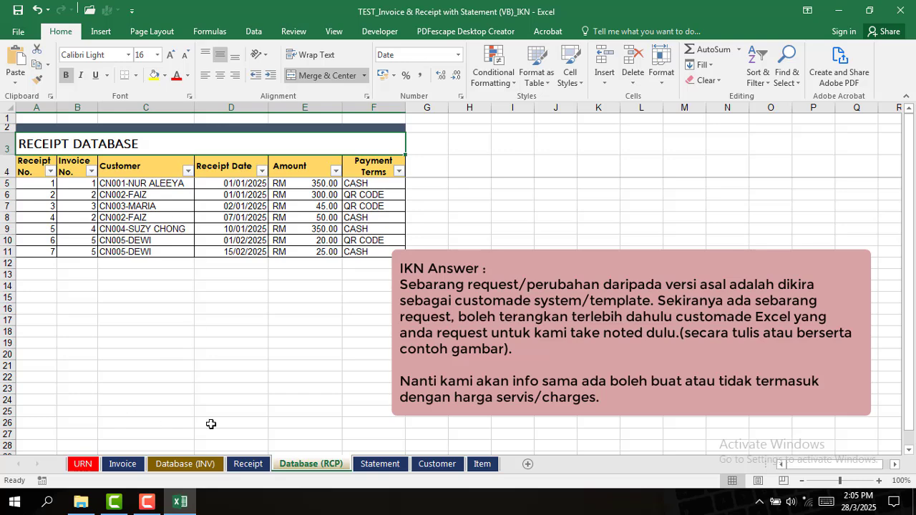
click(122, 463)
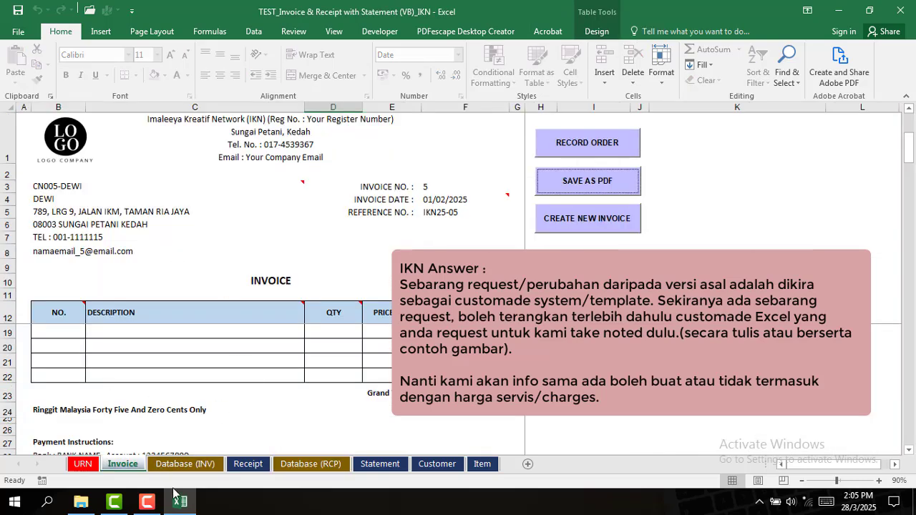
click(176, 464)
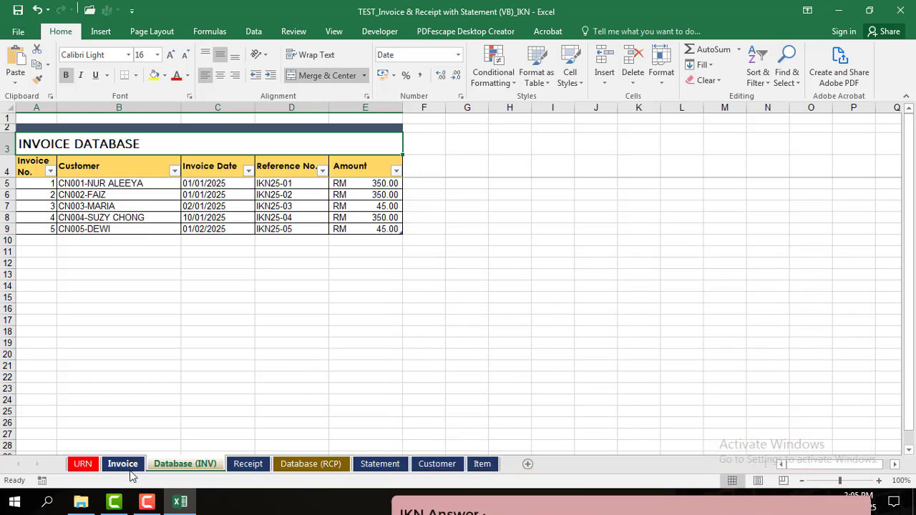
Widen the DESCRIPTION column of the Invoice sheet slightly, and select its header cell
click(130, 465)
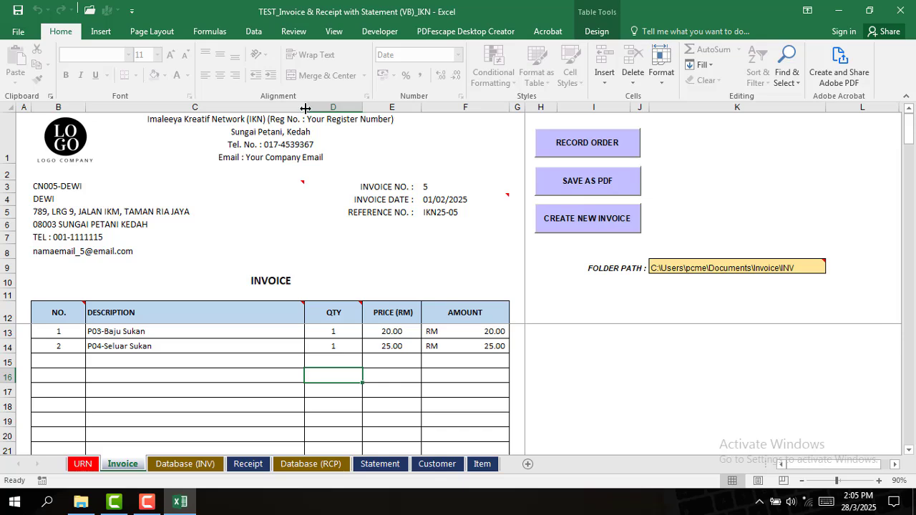
drag(306, 108, 361, 111)
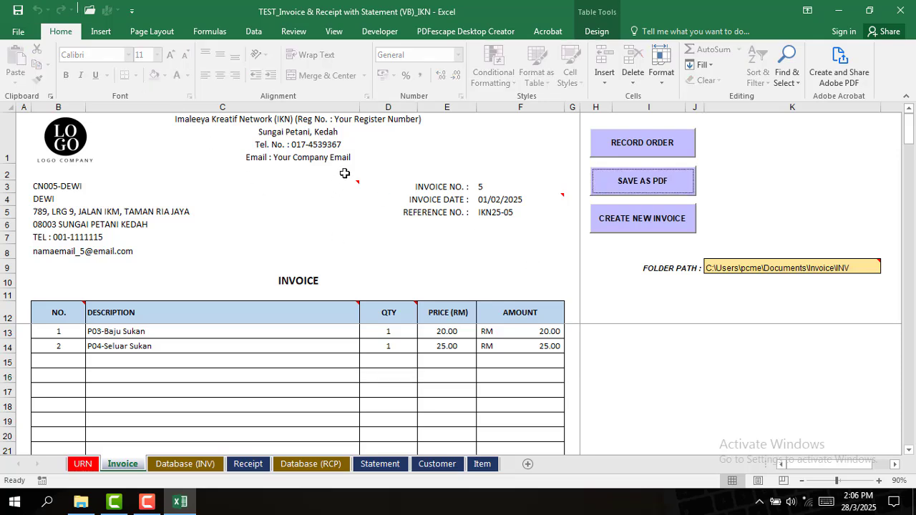
drag(359, 107, 331, 108)
click(296, 312)
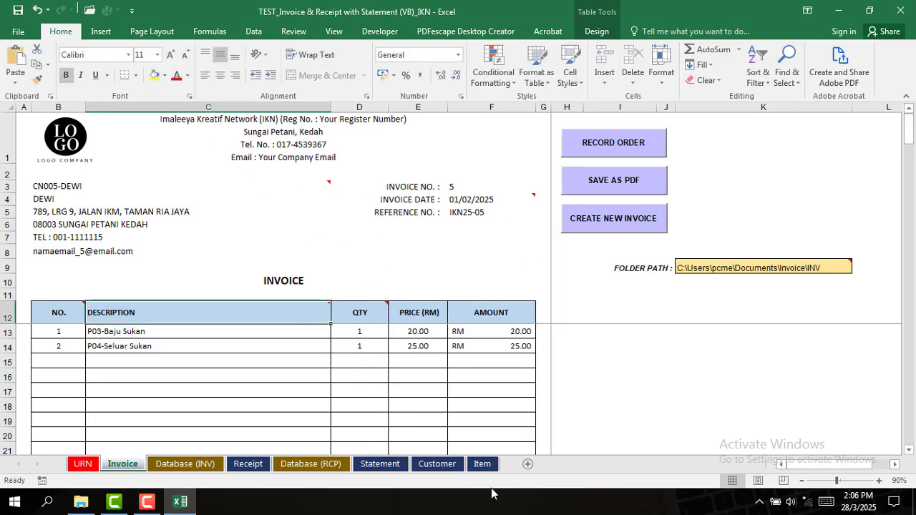
Look over the Receipt sheet, the receipt database, the Statement sheet and the invoice database, and return to the Invoice sheet
click(247, 464)
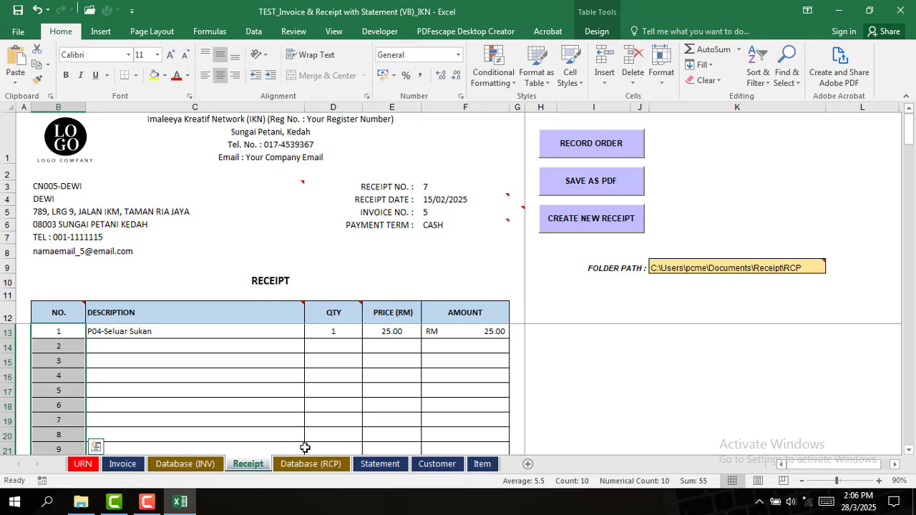
click(282, 467)
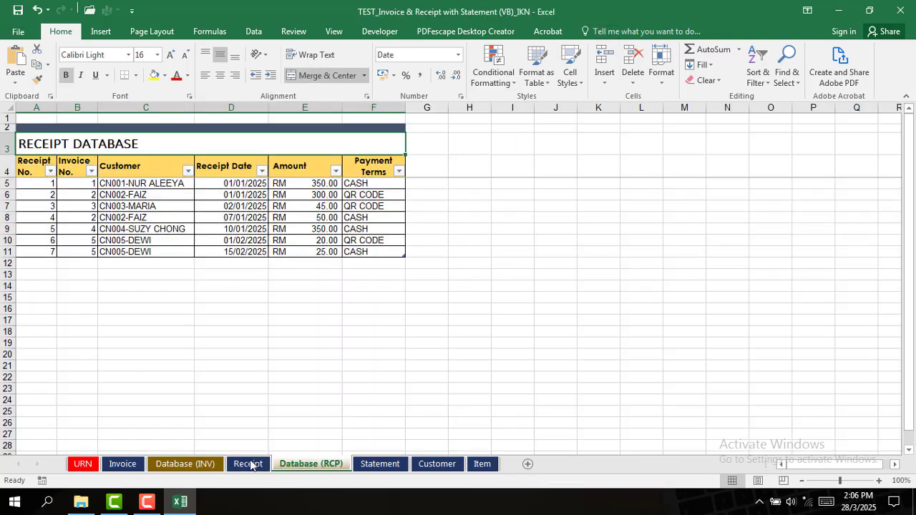
click(380, 464)
click(184, 463)
click(313, 194)
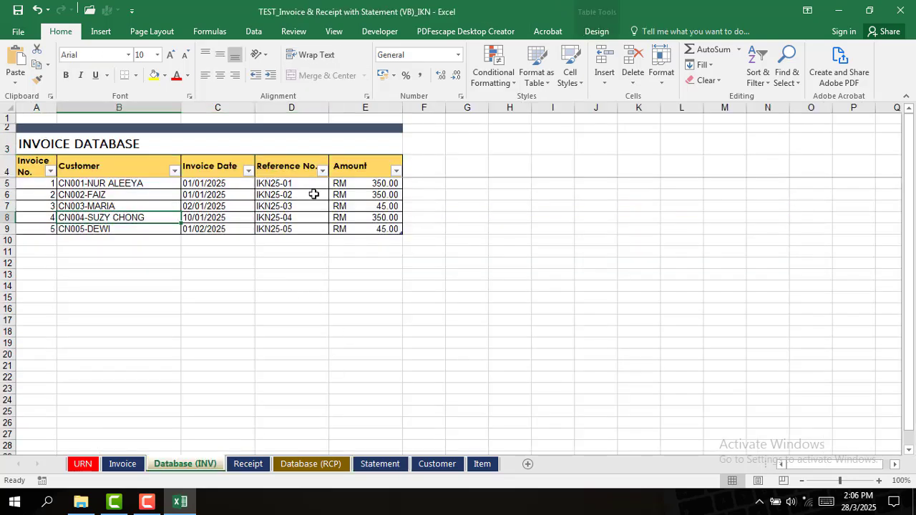
click(210, 192)
click(305, 146)
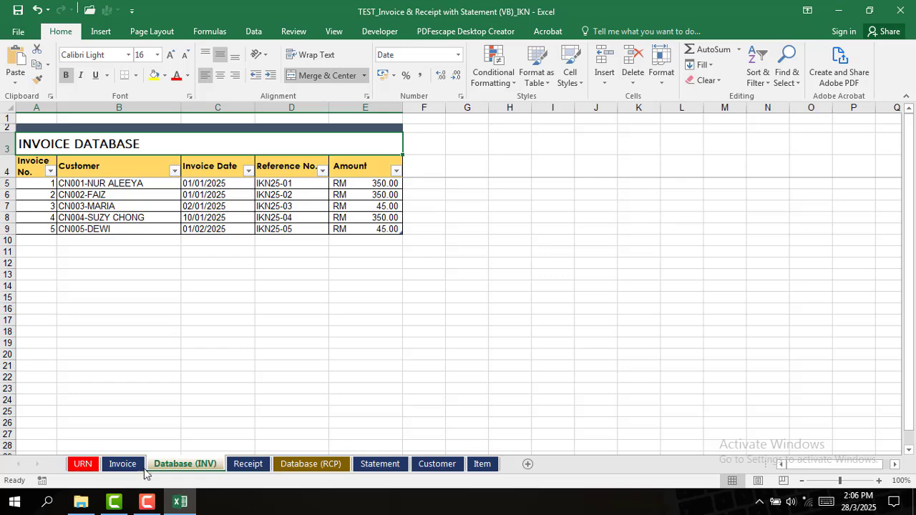
click(135, 466)
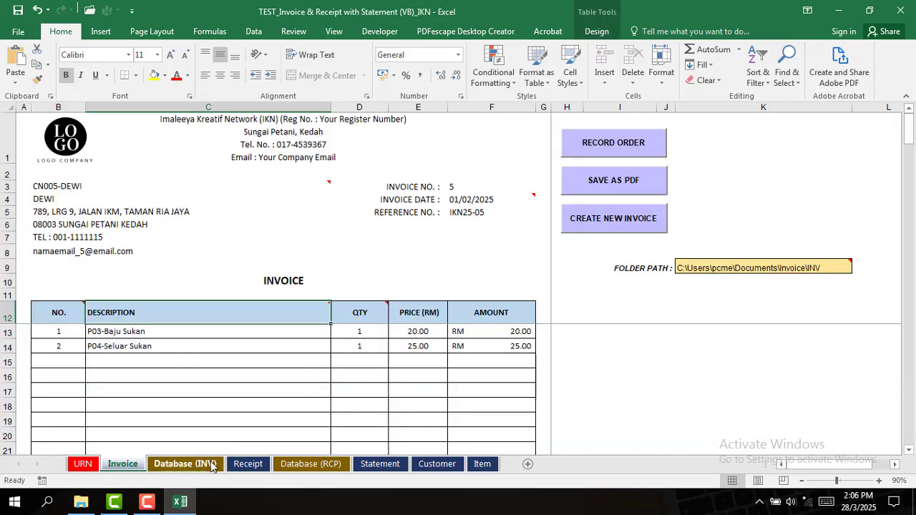
Examine the title, column headers, invoice numbers and customer entries of the invoice database
click(212, 466)
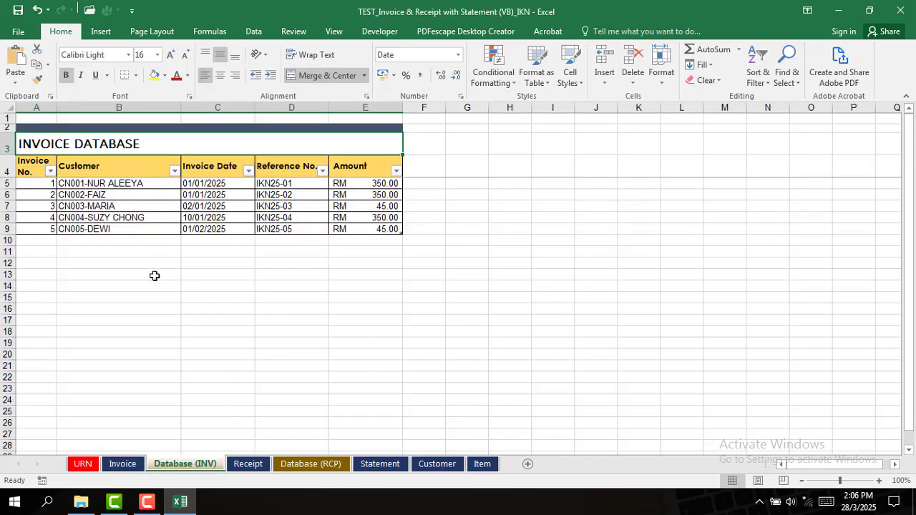
click(50, 195)
click(50, 206)
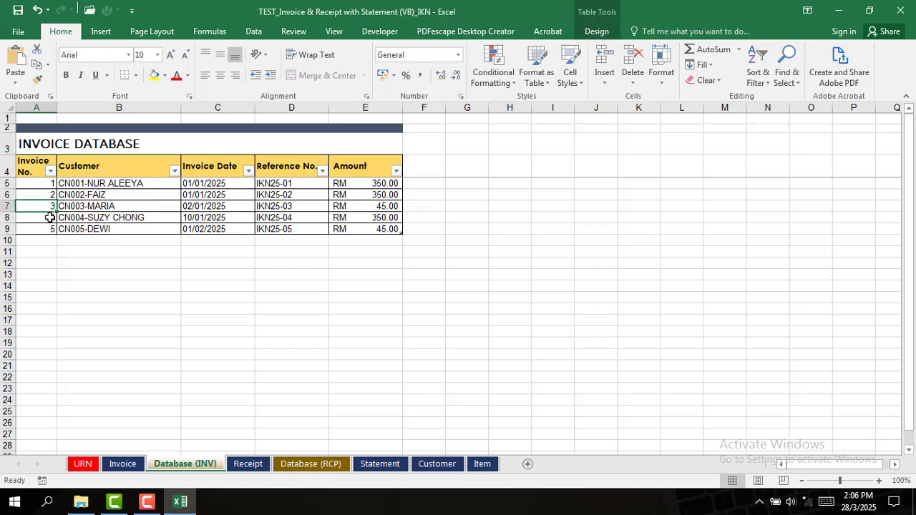
click(48, 217)
click(134, 239)
click(129, 183)
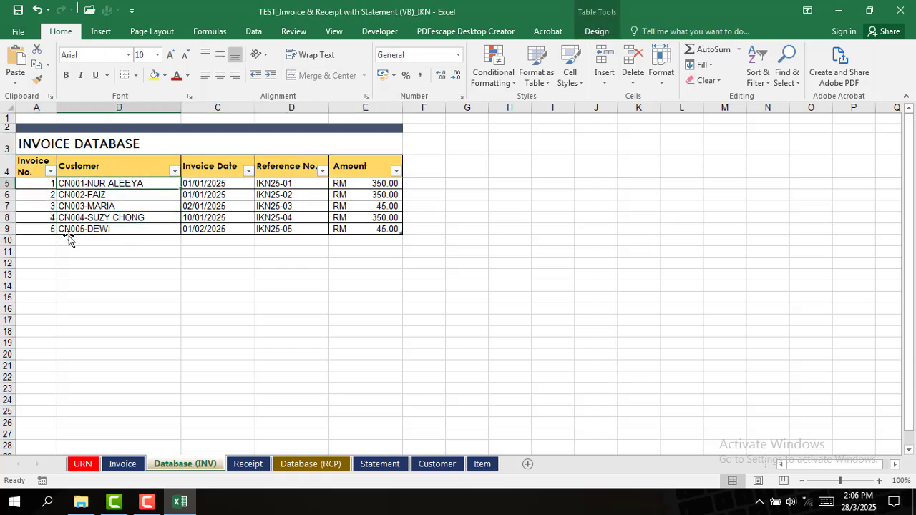
click(99, 150)
click(184, 165)
click(103, 167)
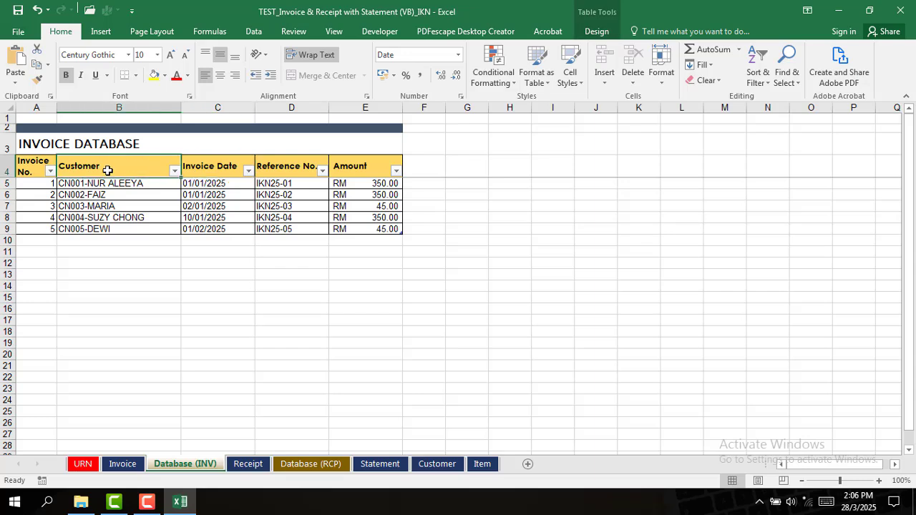
click(106, 141)
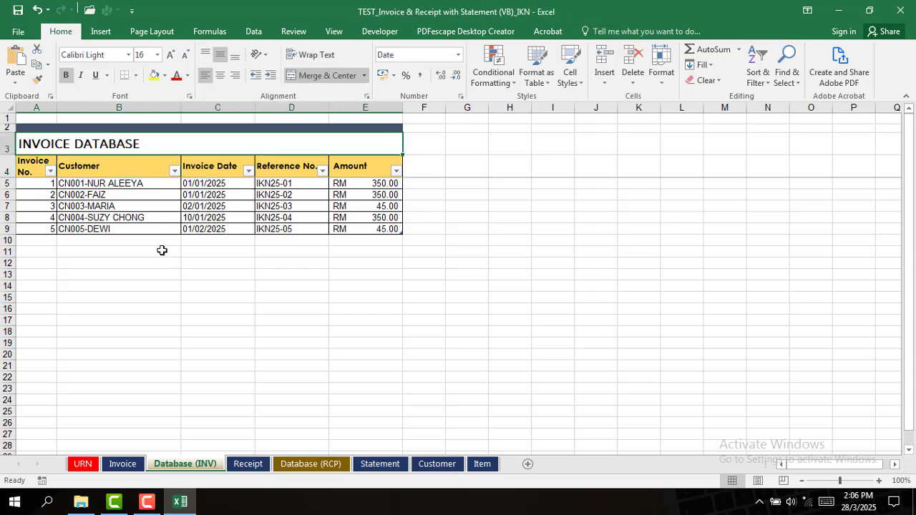
click(118, 208)
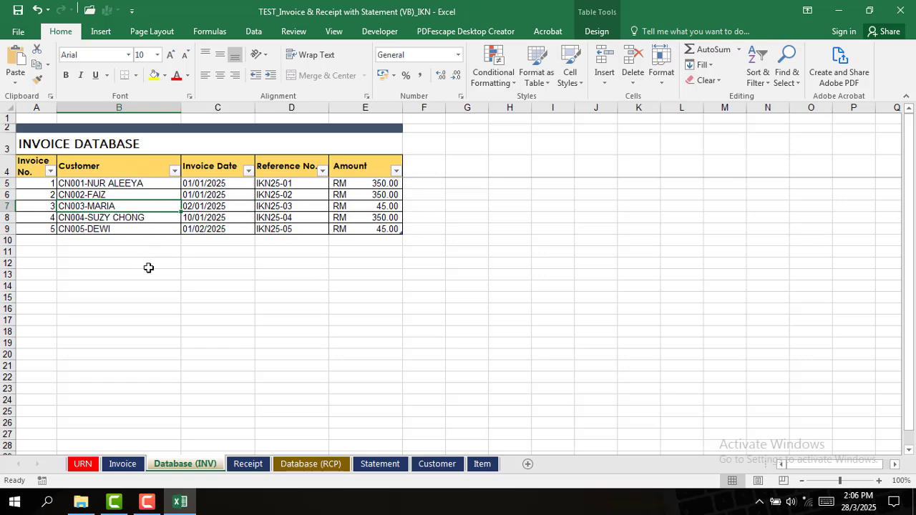
Review the Invoice, Statement, Customer and Item sheets, and read the insert-row note on the URN sheet
click(123, 464)
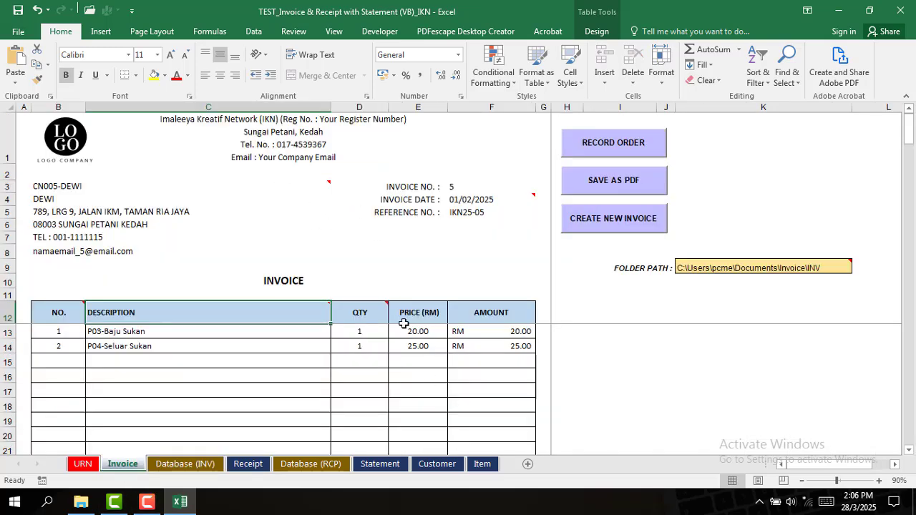
click(85, 466)
scroll(383, 281, down, 1)
scroll(403, 292, up, 2)
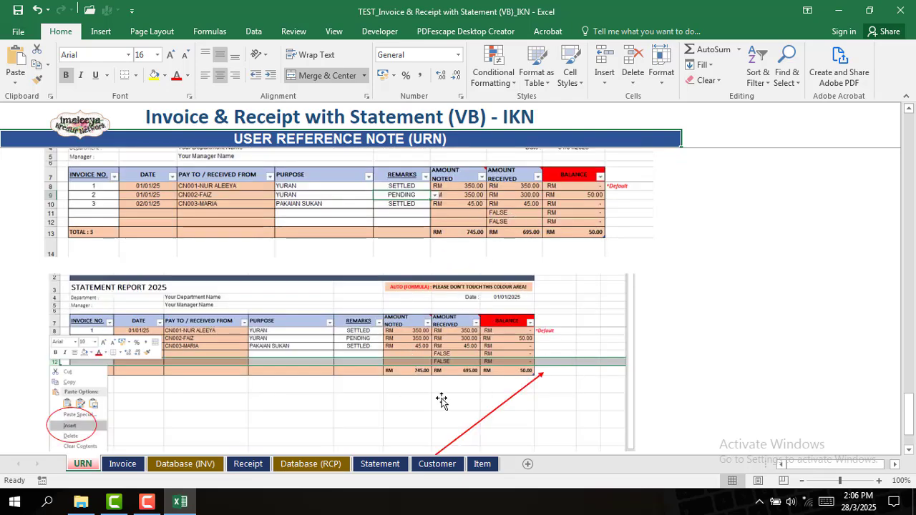
click(372, 464)
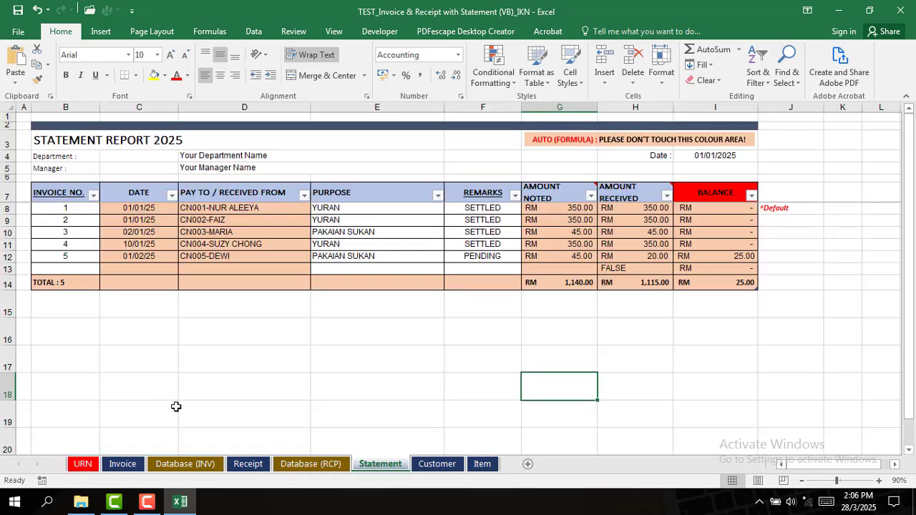
click(437, 463)
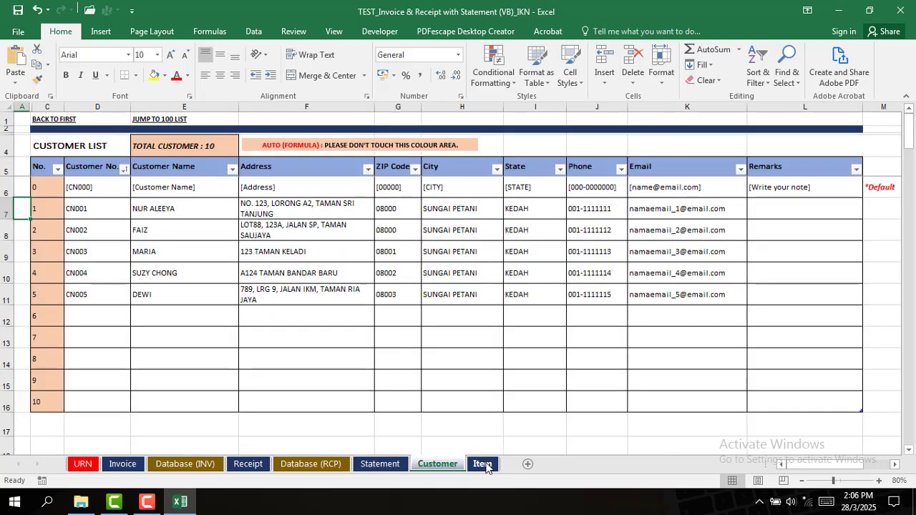
click(482, 464)
click(380, 463)
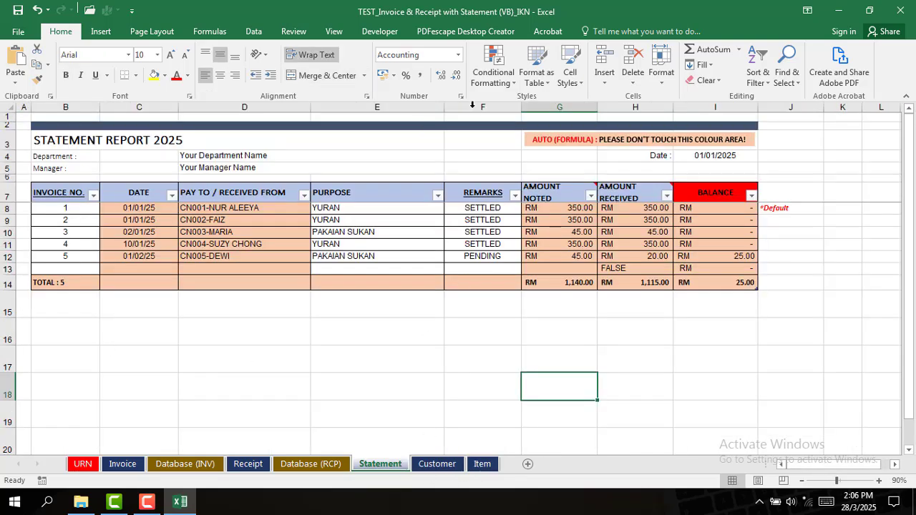
click(78, 464)
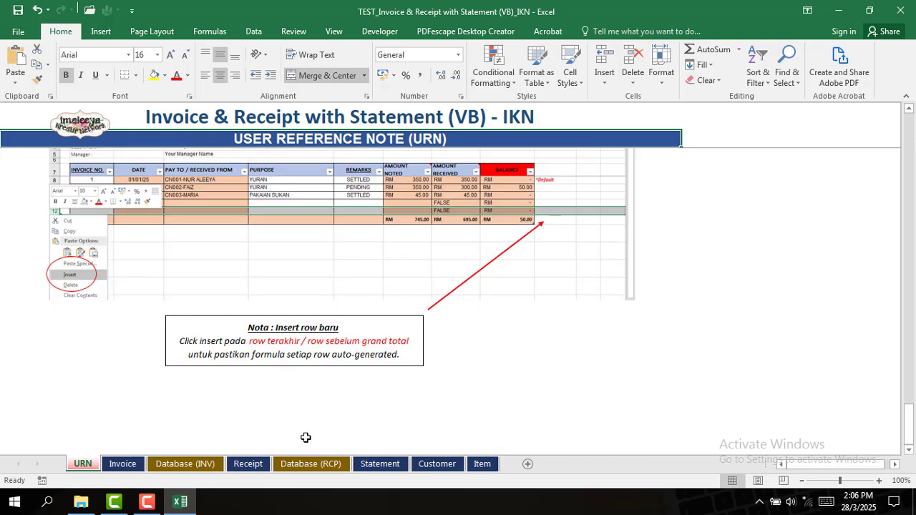
Delete the empty row 13 above the total in the Statement sheet's report table
click(380, 464)
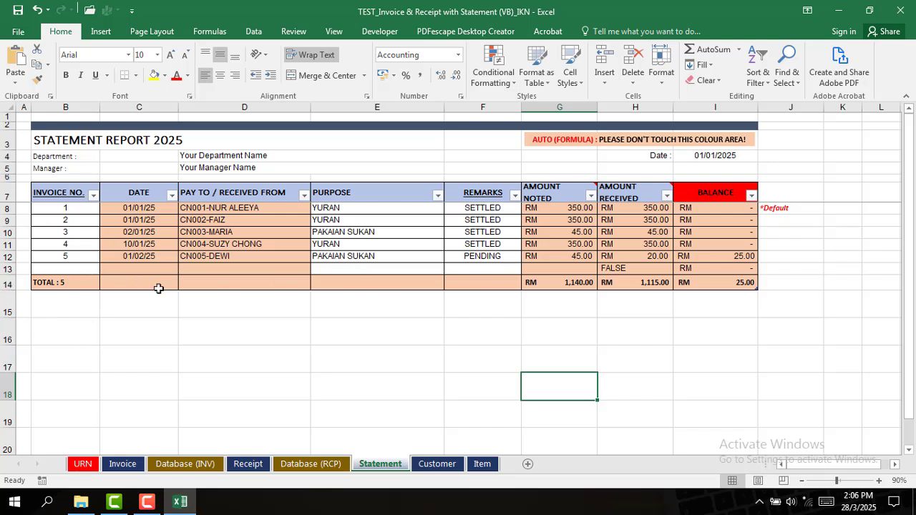
right_click(8, 269)
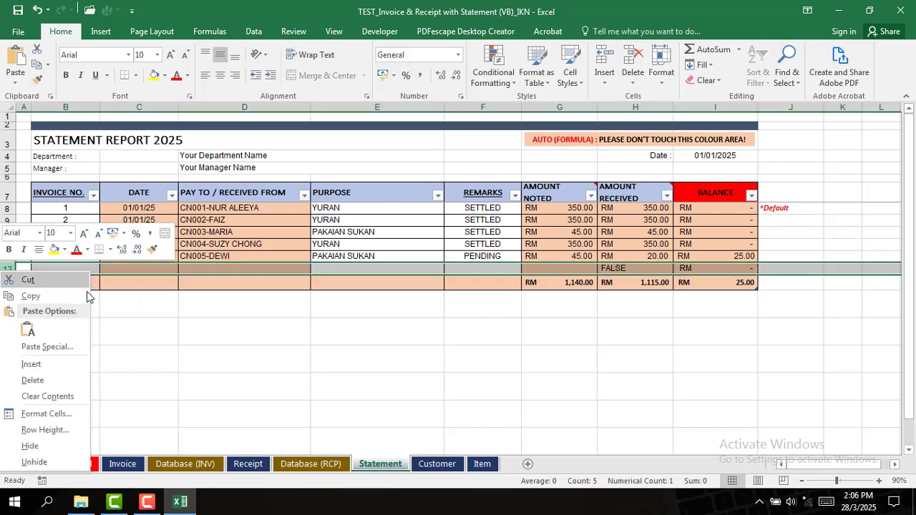
click(62, 381)
click(270, 336)
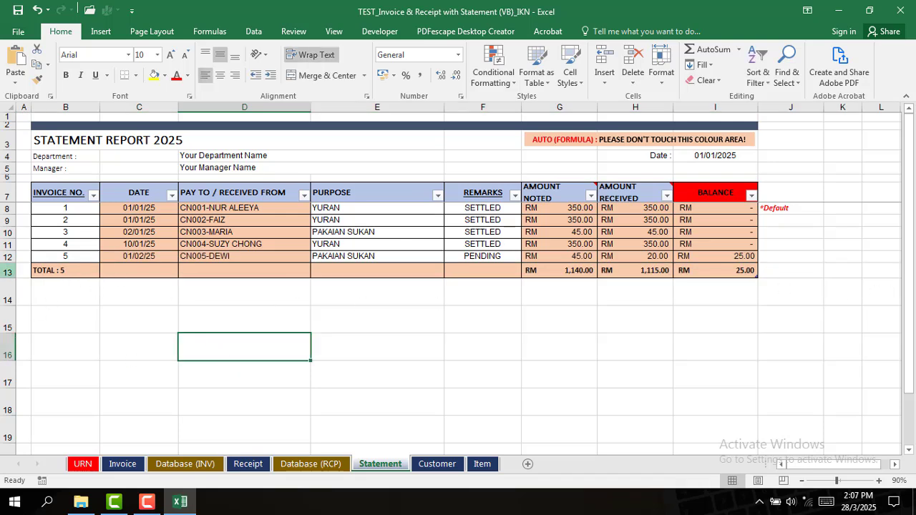
Insert two blank rows directly above the total row of the Statement report table
right_click(9, 272)
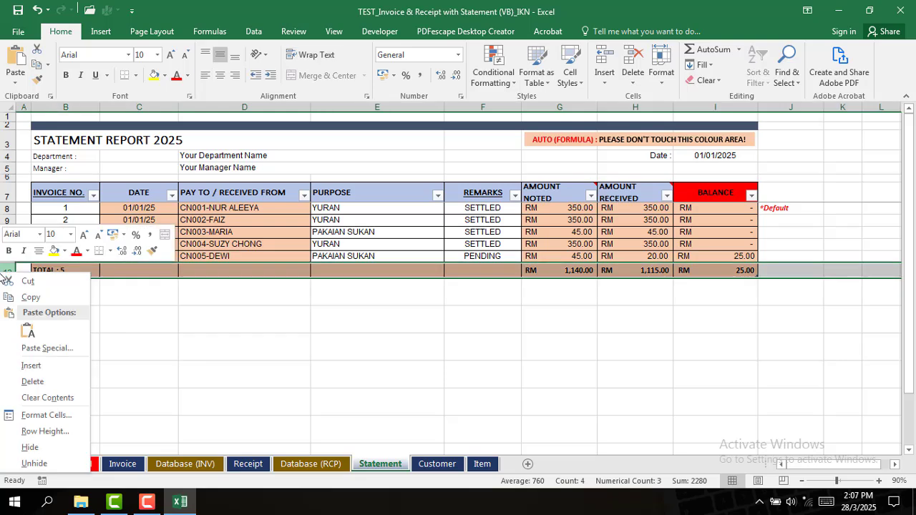
click(55, 380)
right_click(9, 269)
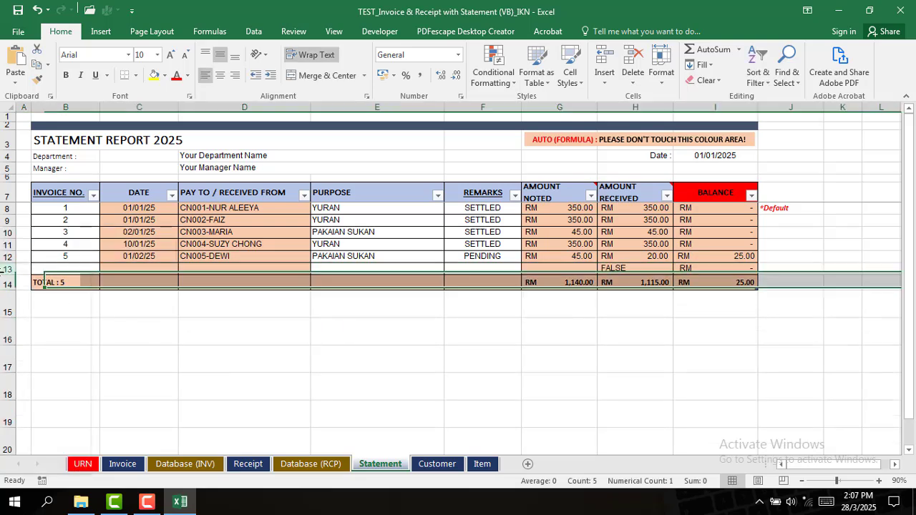
click(58, 367)
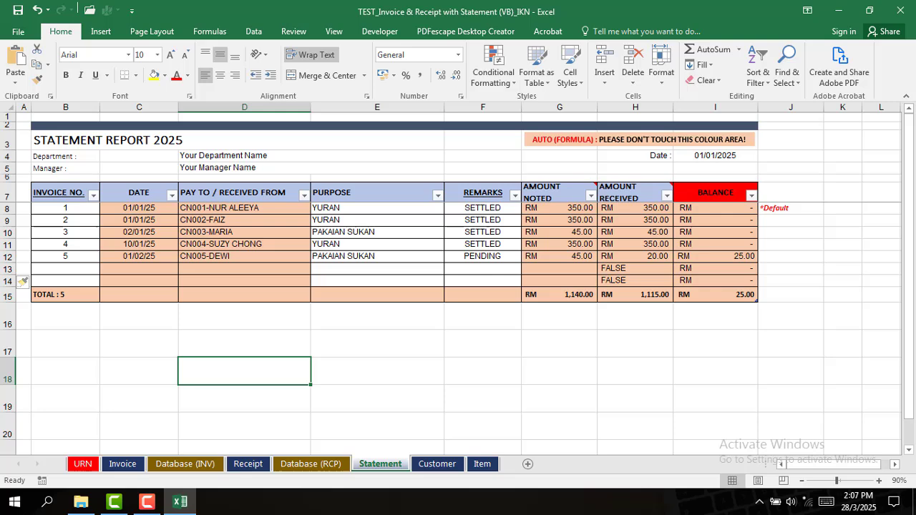
Insert one blank row into the table on the Customer sheet, directly above its last row, number 10
click(437, 464)
right_click(6, 406)
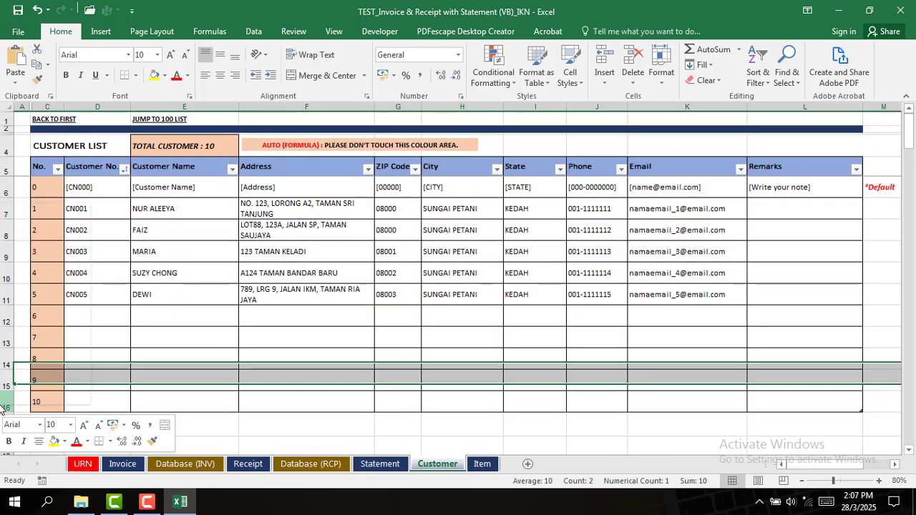
click(32, 297)
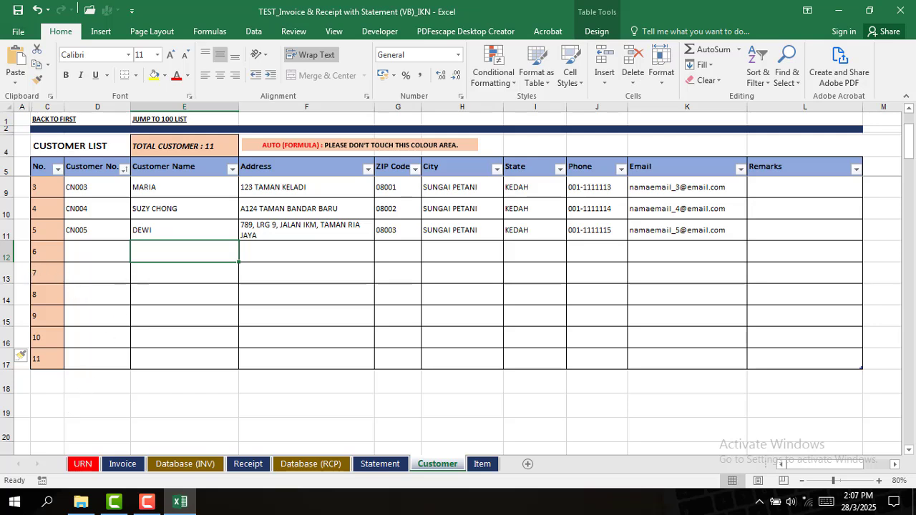
Insert five blank rows above row 13 of the customer list, using rows 13 to 17 as the selection
drag(6, 273, 2, 356)
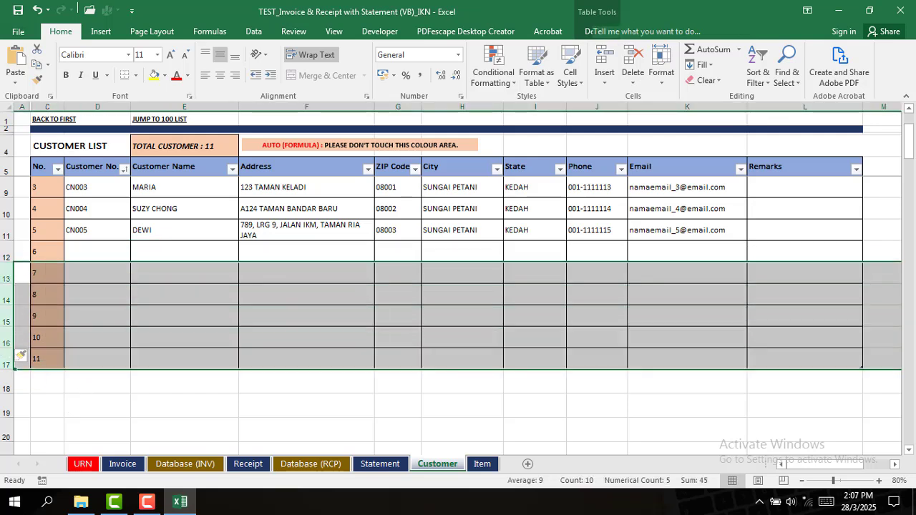
right_click(9, 315)
click(60, 237)
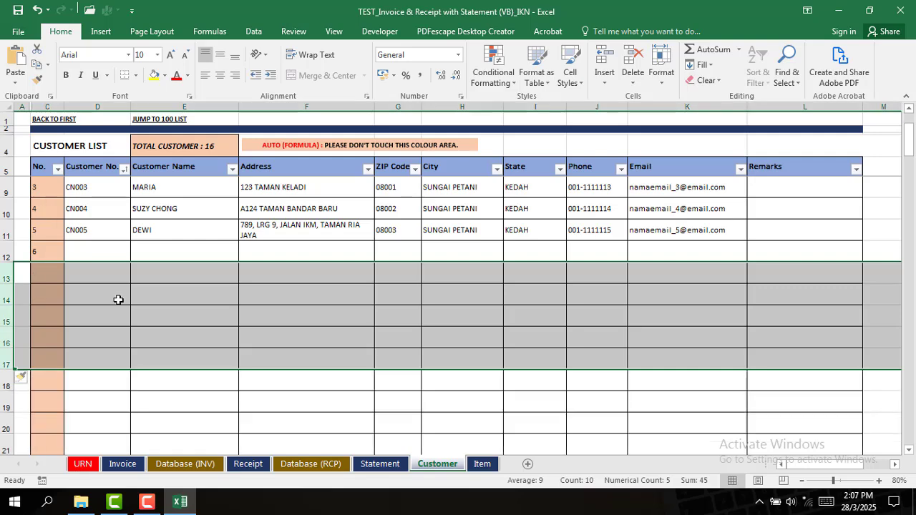
scroll(47, 377, down, 3)
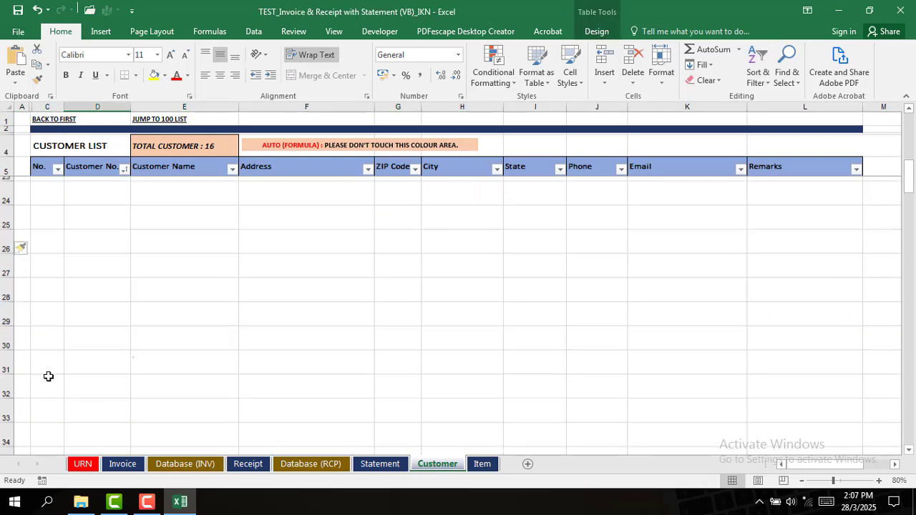
Insert ten more blank rows above row 13 of the customer list and review the extended numbering
scroll(72, 372, up, 6)
click(79, 362)
drag(3, 338, 3, 214)
right_click(4, 213)
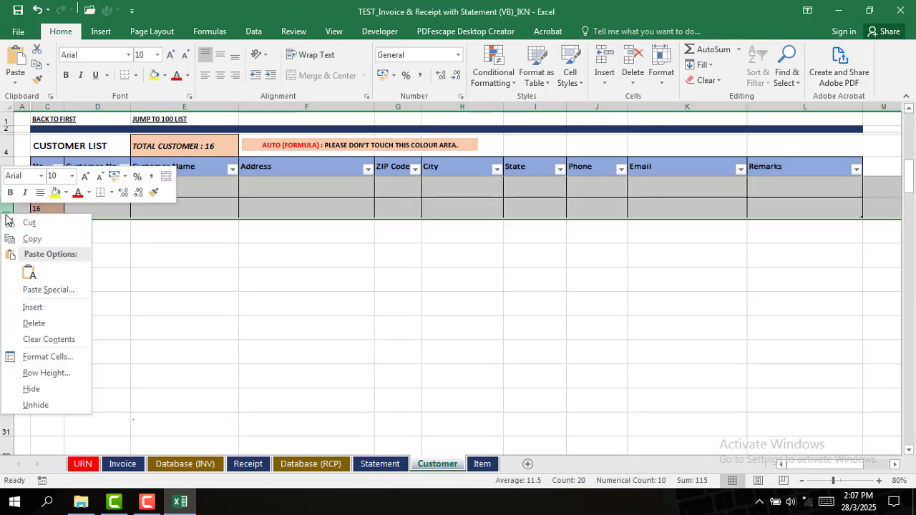
click(33, 305)
scroll(107, 340, down, 4)
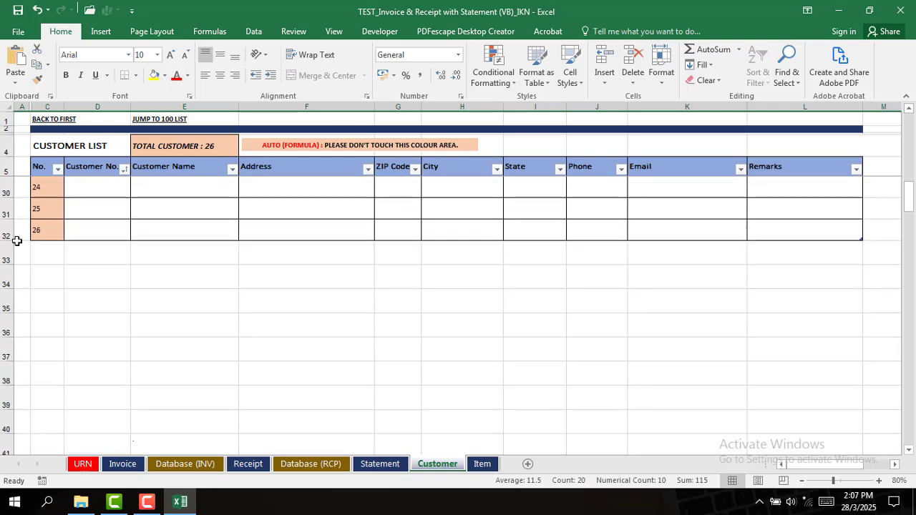
scroll(55, 253, up, 2)
scroll(43, 308, up, 6)
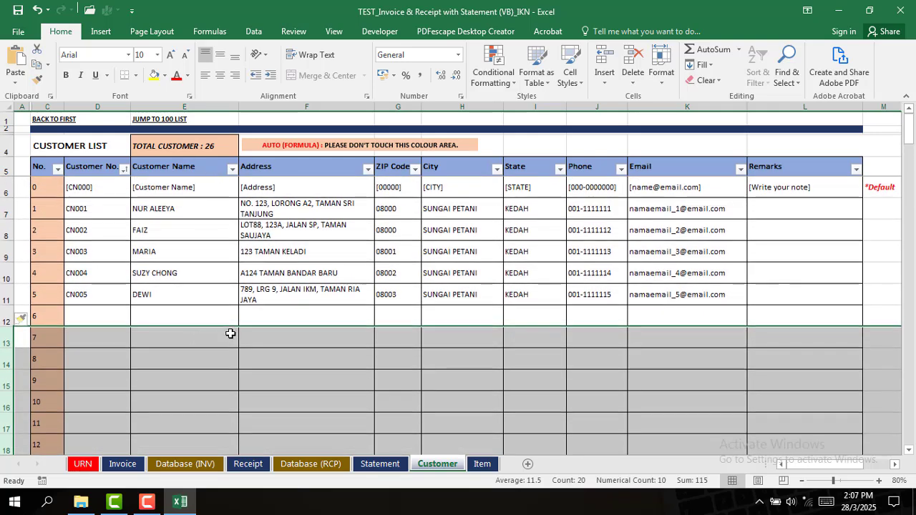
click(229, 333)
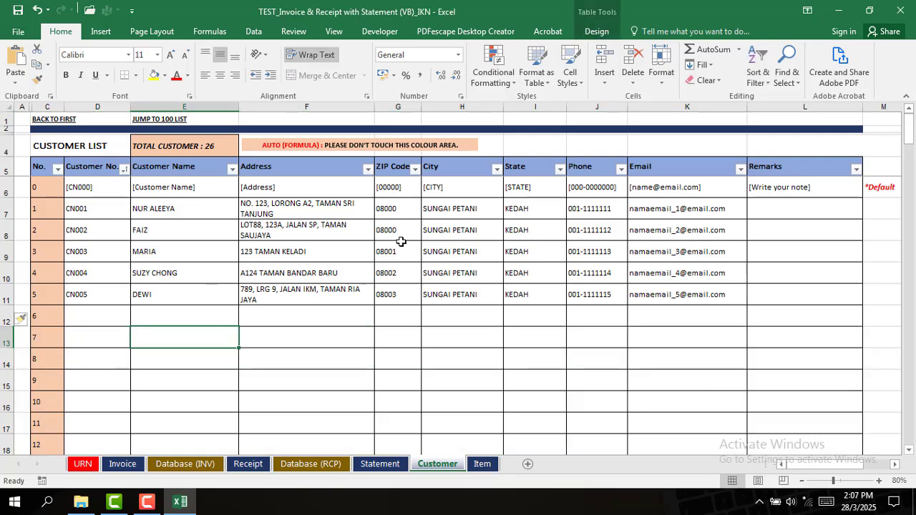
Check the Item sheet, then create a new invoice from the Invoice sheet
click(482, 464)
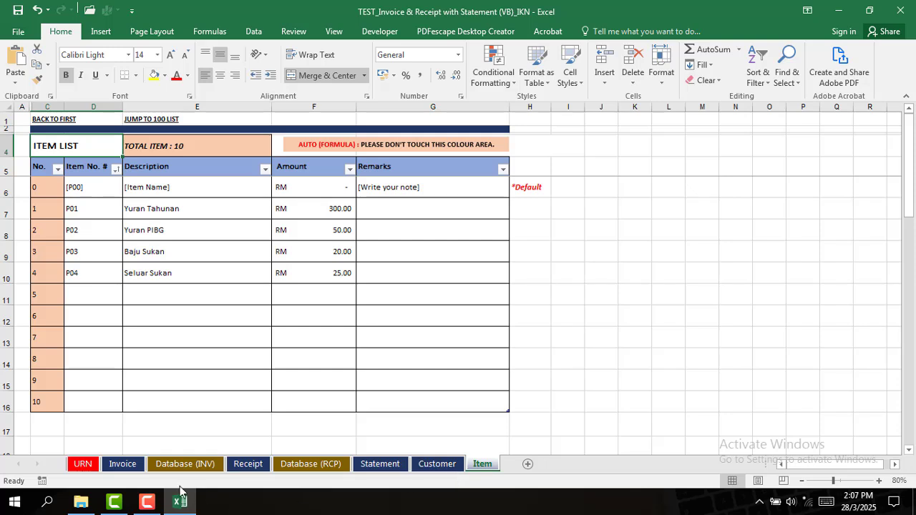
click(122, 464)
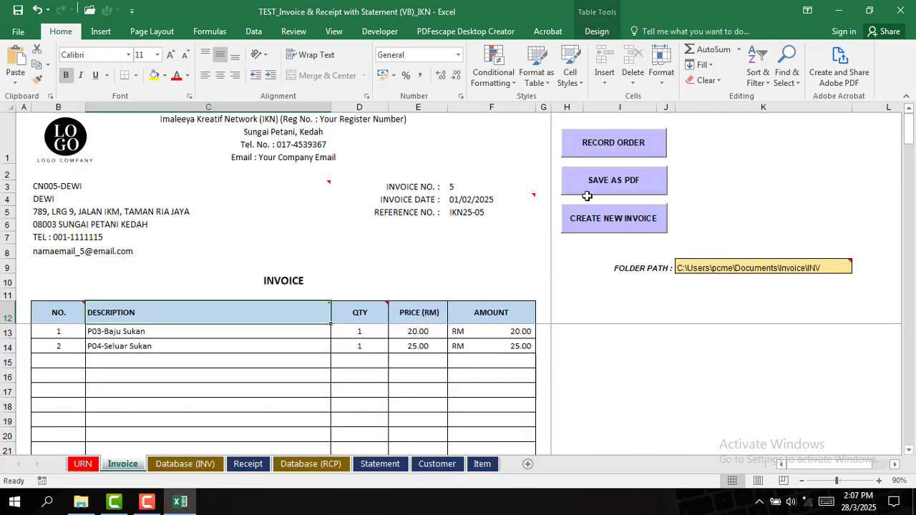
click(616, 219)
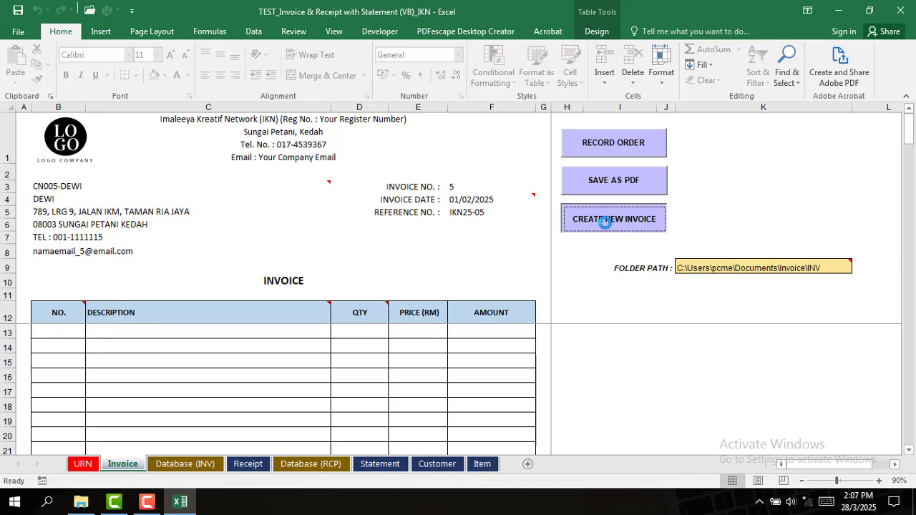
click(482, 293)
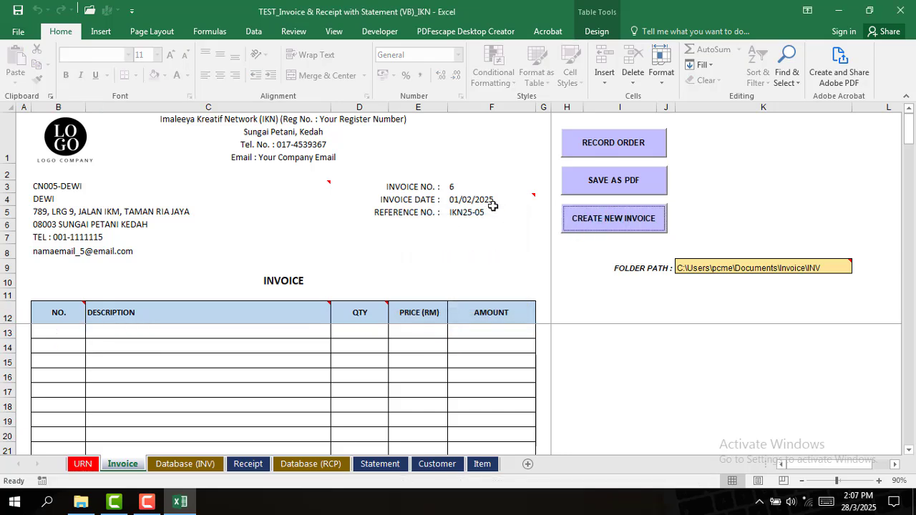
Choose the first customer after the default entry as the recipient of the new invoice
mouse_move(485, 200)
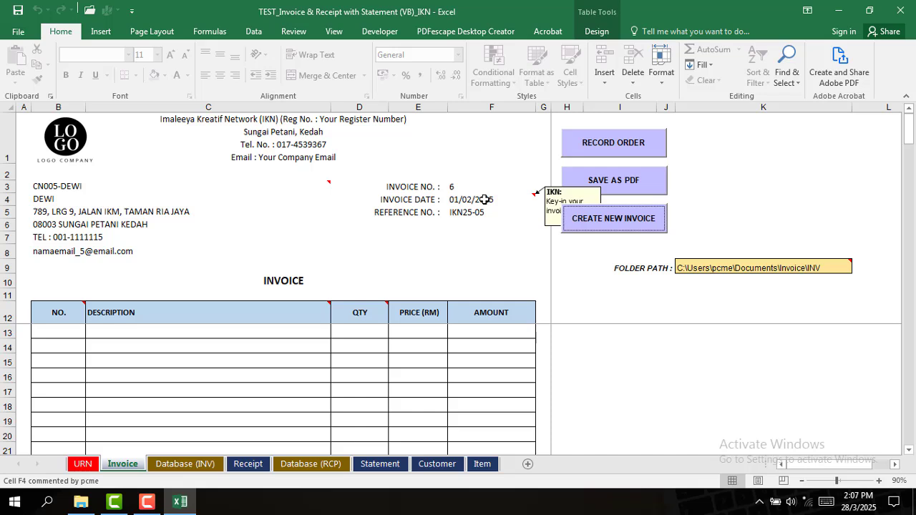
click(327, 186)
click(336, 186)
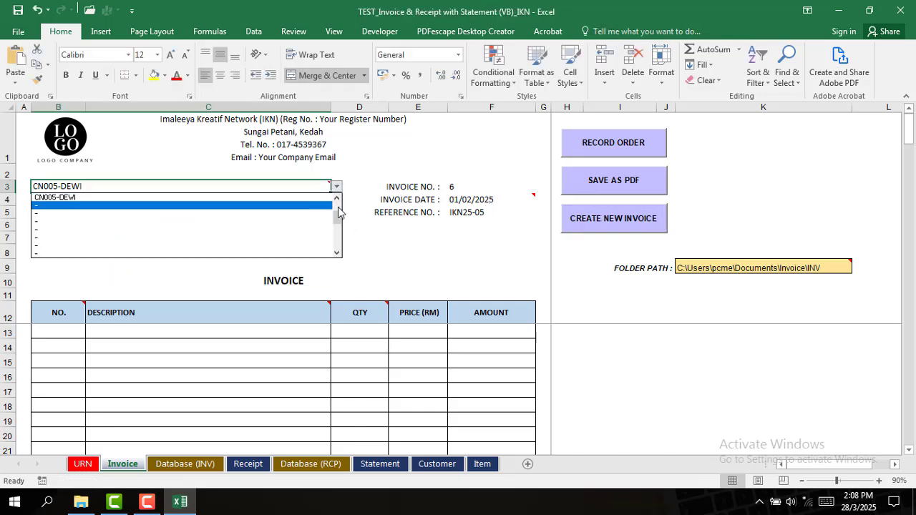
scroll(339, 213, up, 2)
click(93, 205)
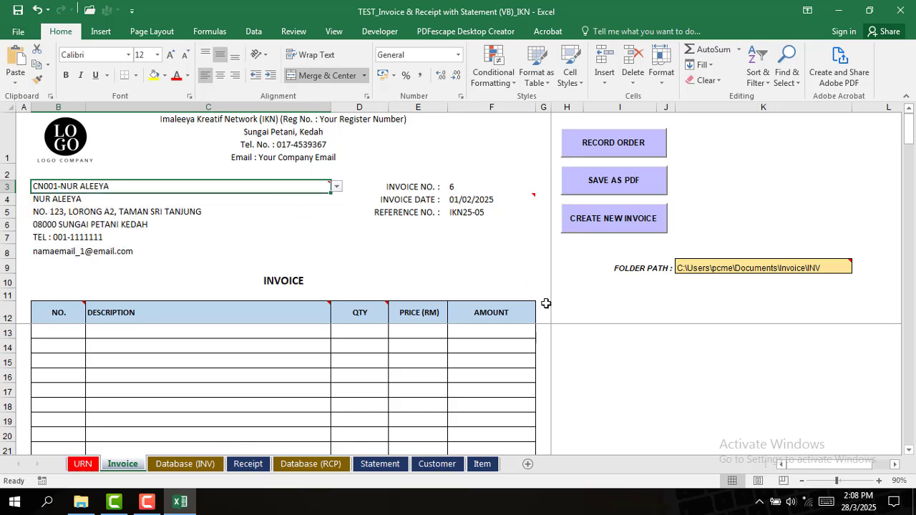
Set the invoice date to 01/03/2025 and the reference number to IKN25-06
click(493, 198)
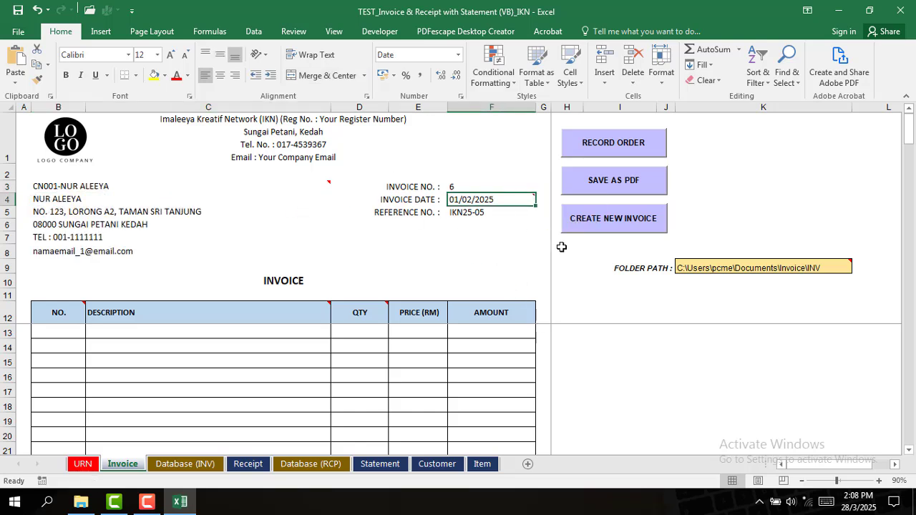
text(1/3)
key(Return)
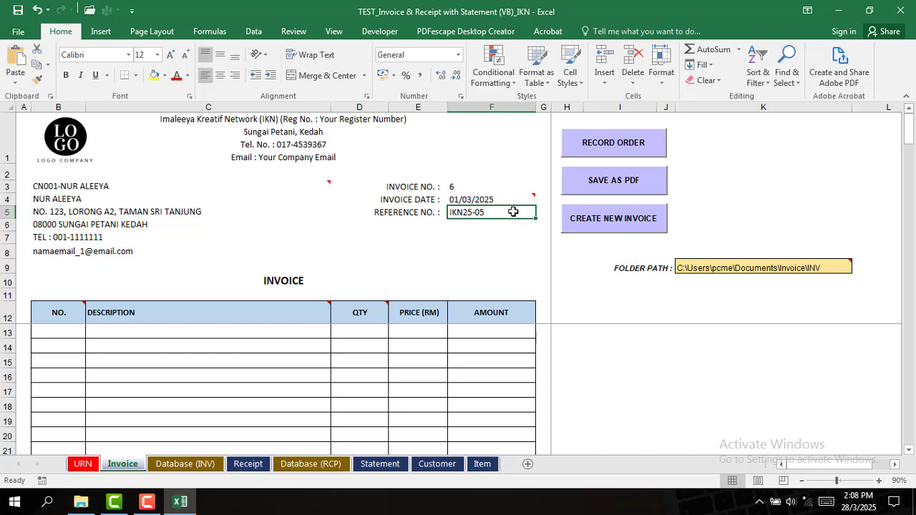
key(F2)
text(6)
key(Return)
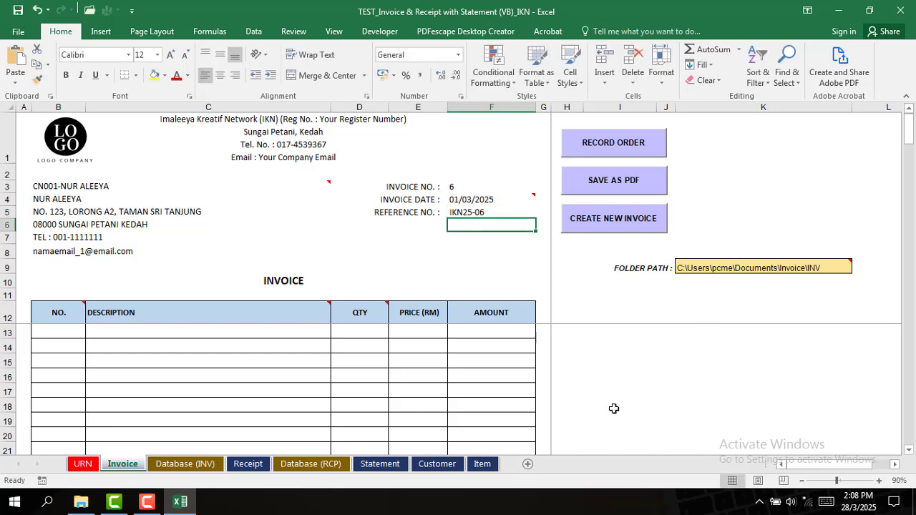
Number the first invoice line 1 and choose P01-Yuran Tahunan as its description
click(64, 335)
text(1)
key(Tab)
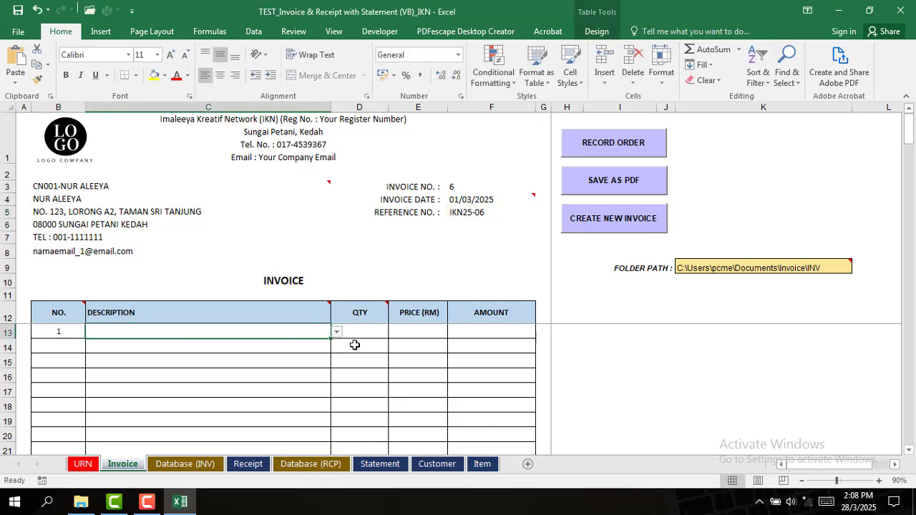
click(337, 333)
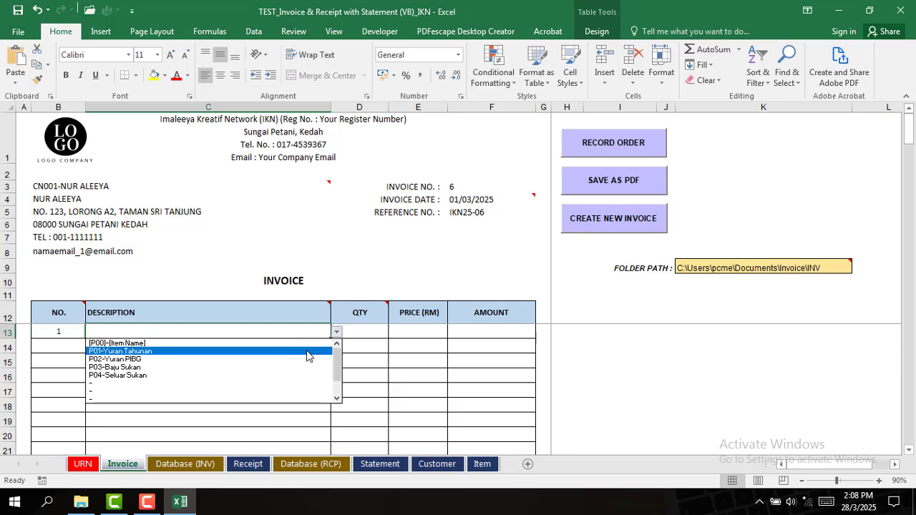
click(306, 352)
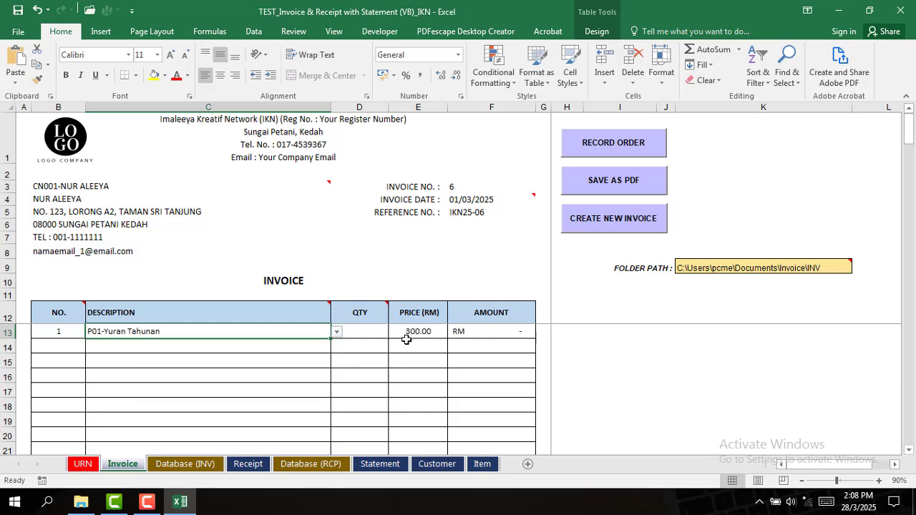
Change the description of the first invoice line to P03-Baju Sukan
mouse_move(480, 203)
click(337, 331)
click(271, 359)
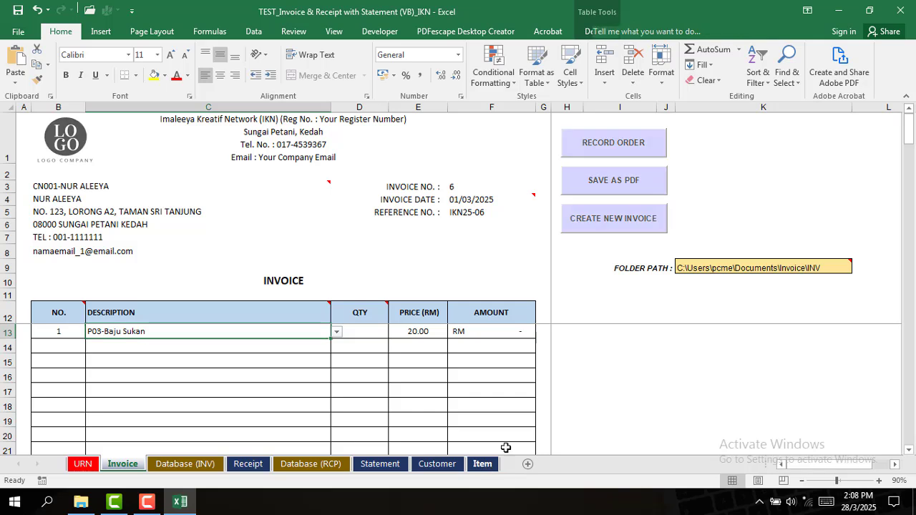
On the Item sheet, fill the item number series from P04 down one row to P05
click(482, 464)
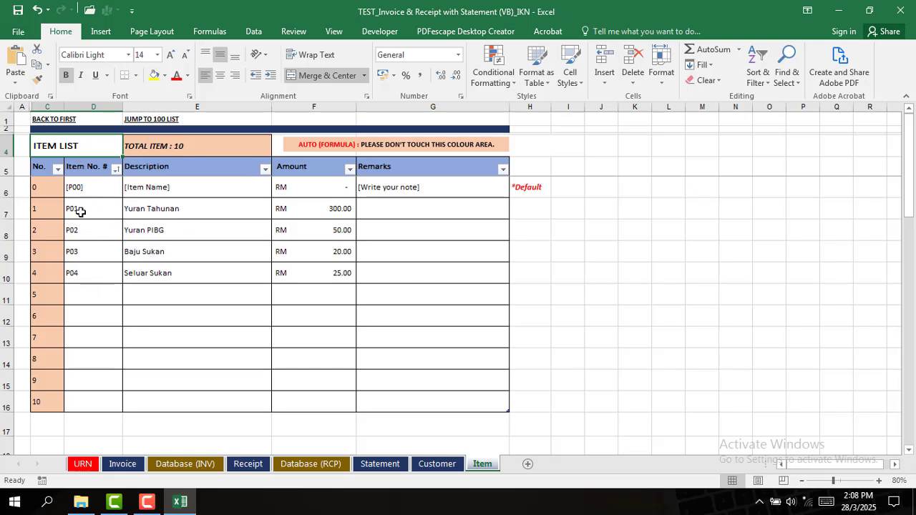
click(88, 277)
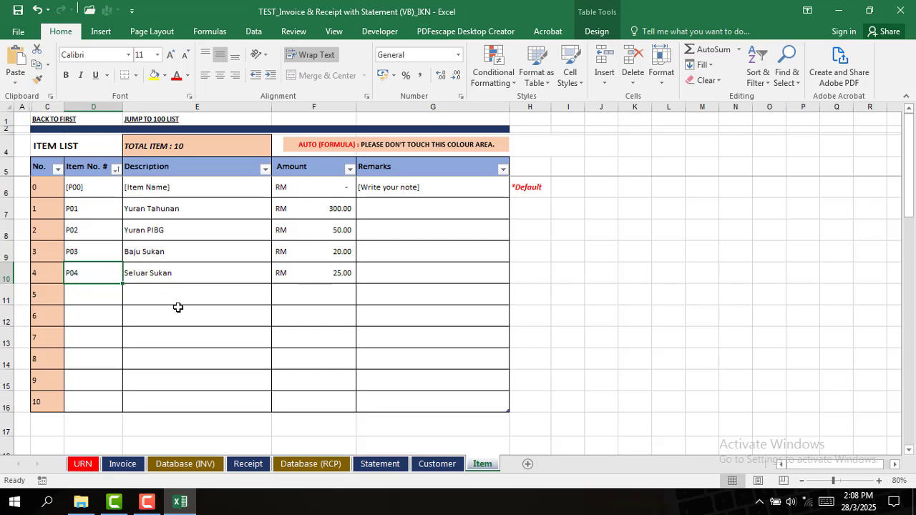
click(104, 290)
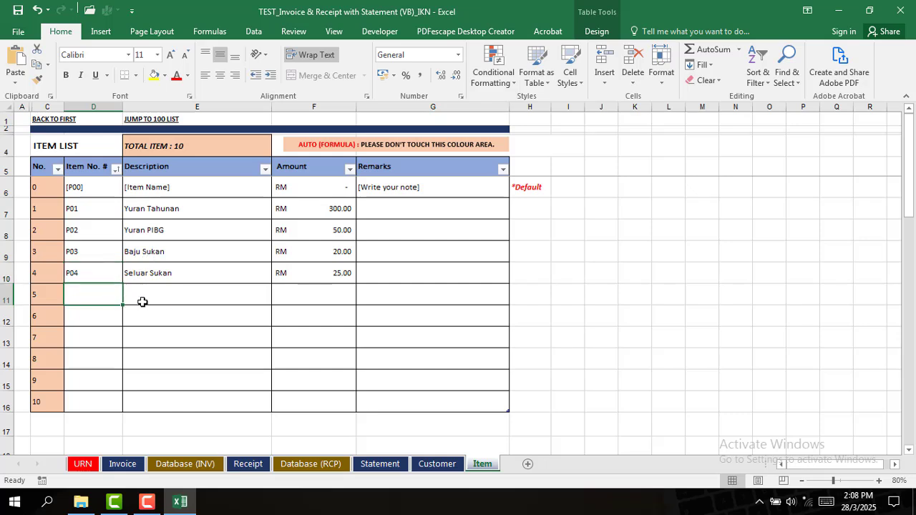
click(111, 275)
click(126, 279)
click(109, 275)
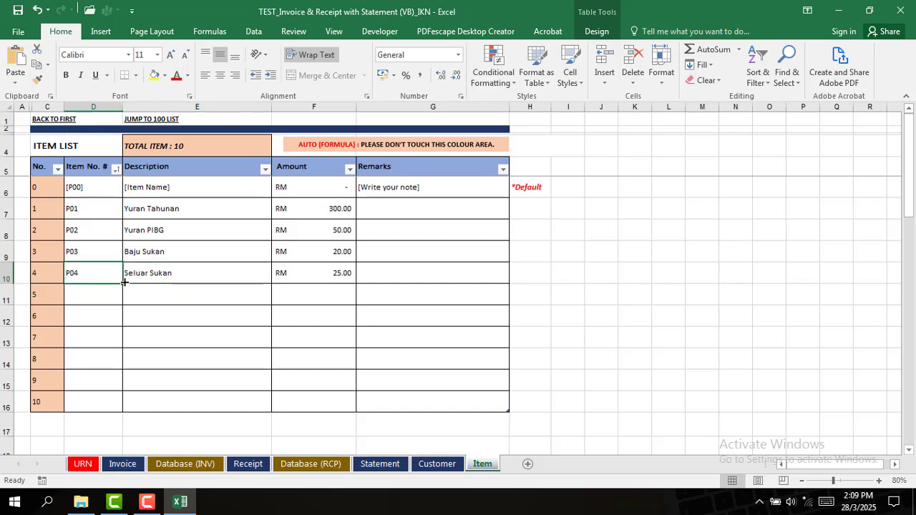
drag(122, 283, 119, 303)
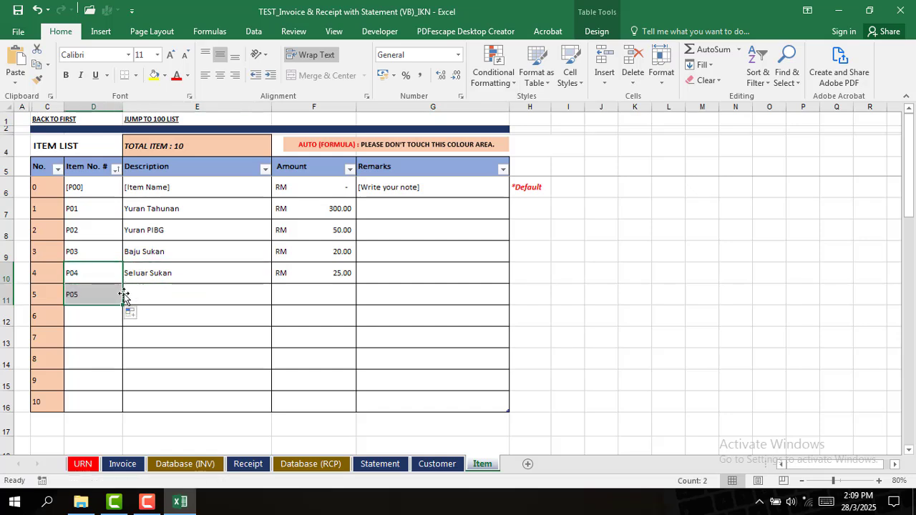
Change the item number in row 5 of the item list to P03-1
click(108, 294)
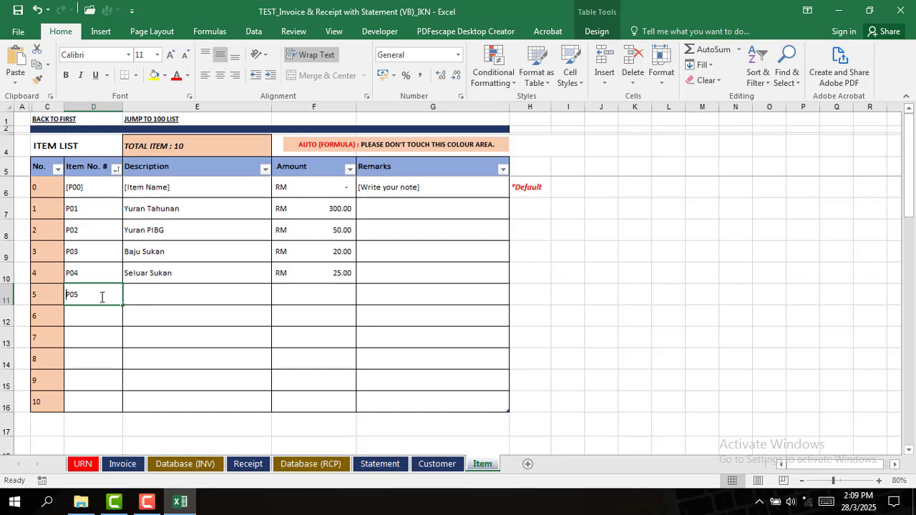
key(F2)
key(BackSpace)
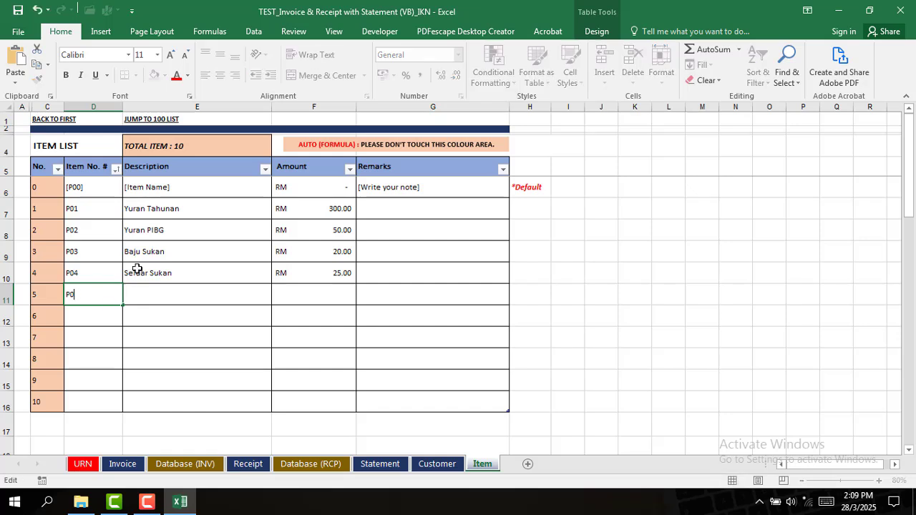
text(3-1)
key(Return)
click(88, 298)
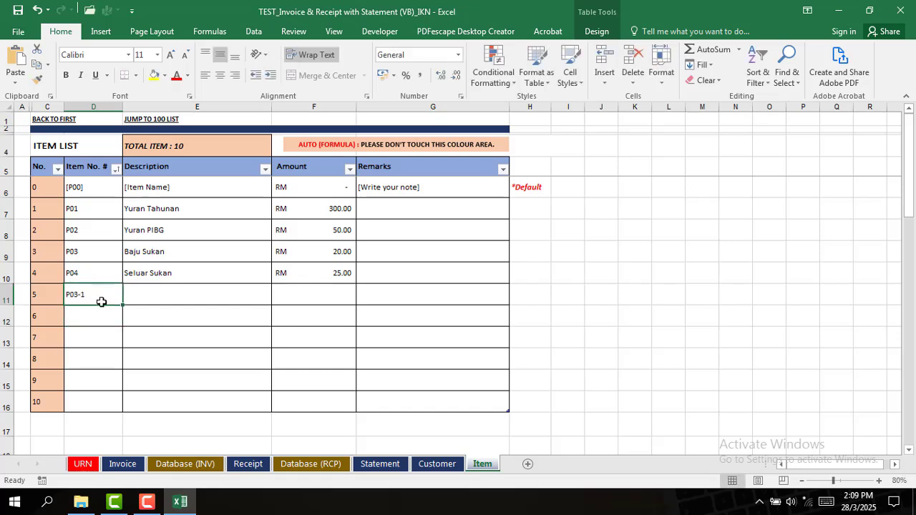
Enter Baju Sukan as the description of item P03-1
click(88, 253)
click(159, 294)
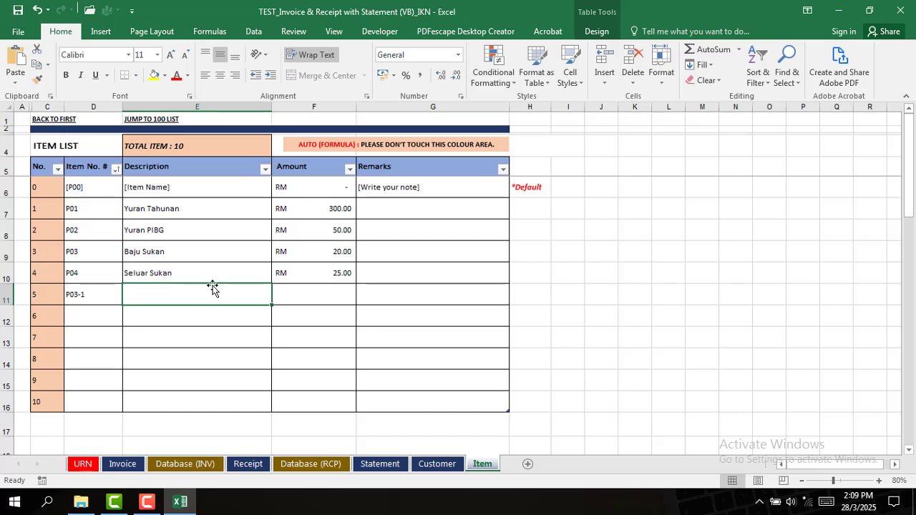
text(bA)
key(BackSpace)
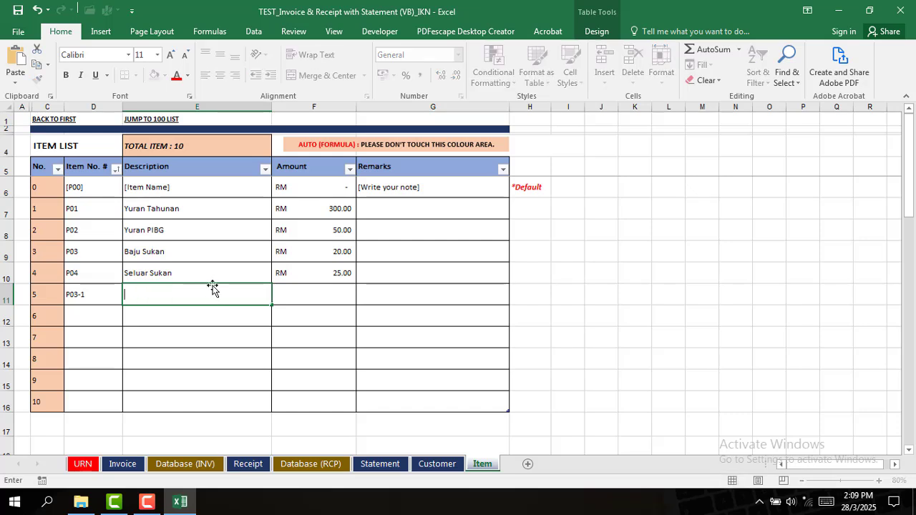
text(Baju)
click(232, 302)
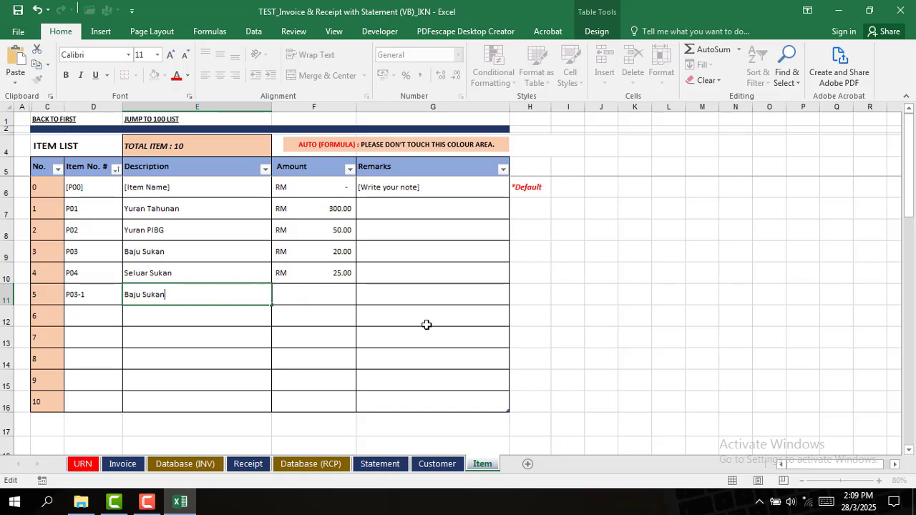
click(215, 259)
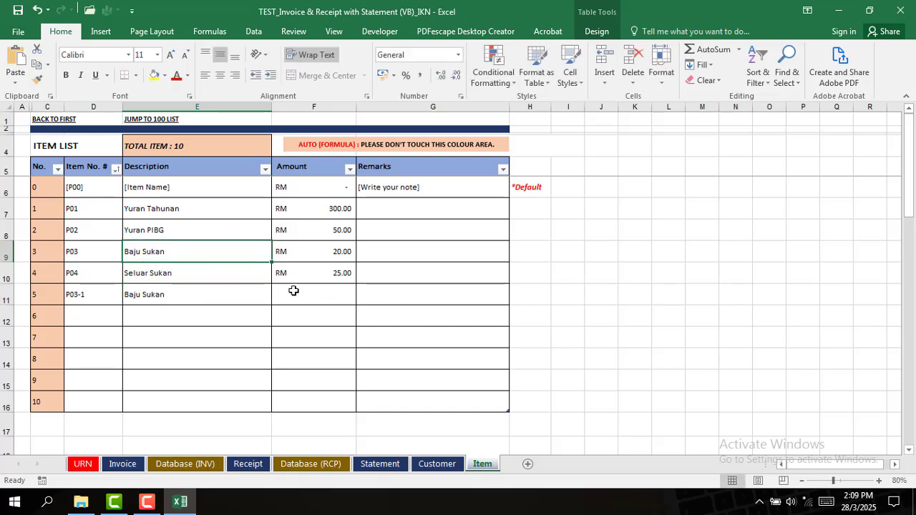
Enter 25 as the amount of item P03-1 in the item list
click(316, 299)
text(25)
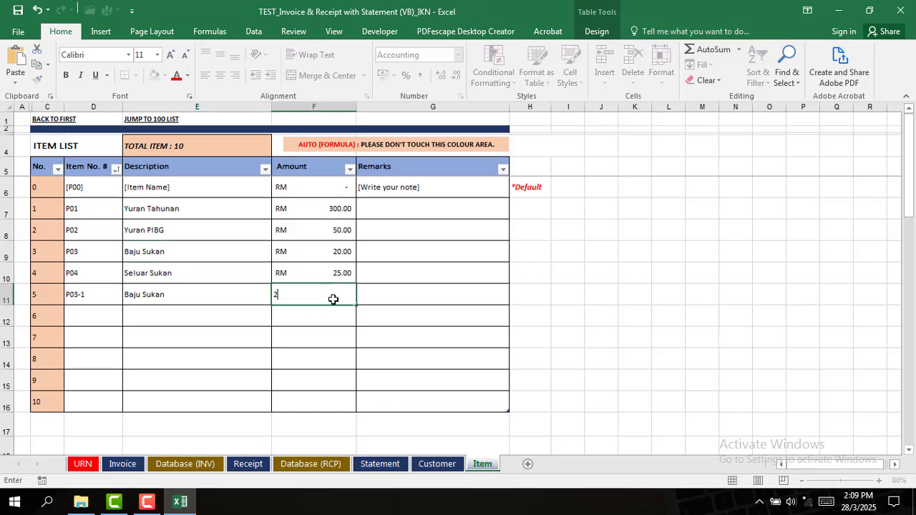
click(219, 309)
click(79, 248)
click(105, 288)
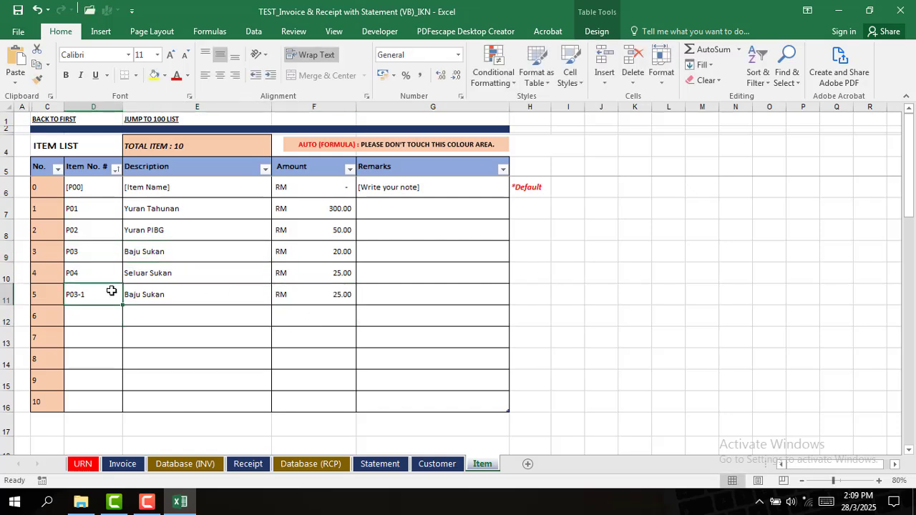
click(108, 254)
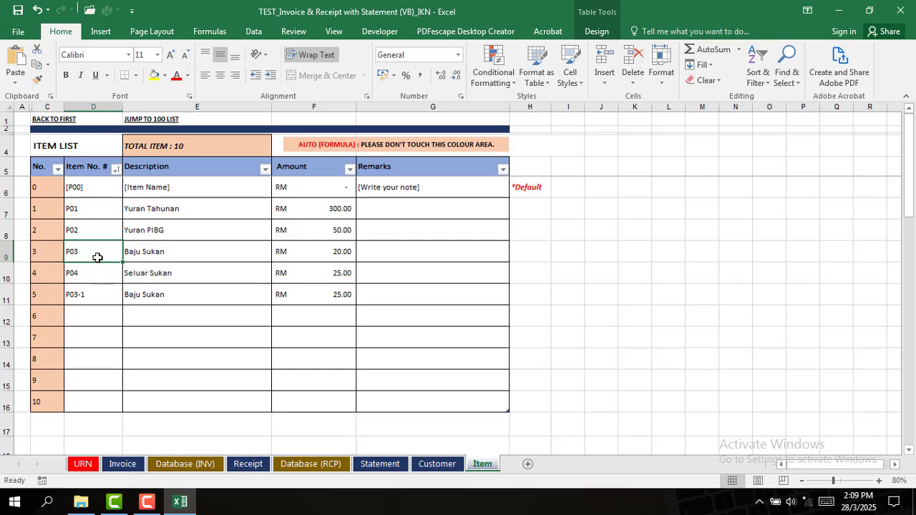
click(95, 296)
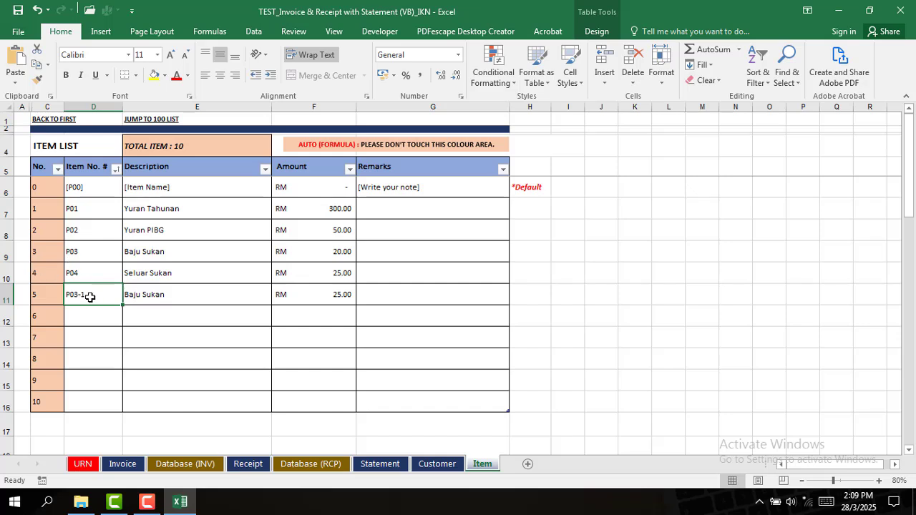
Extend the description of item P03-1 to Baju Sukan Size M
click(163, 296)
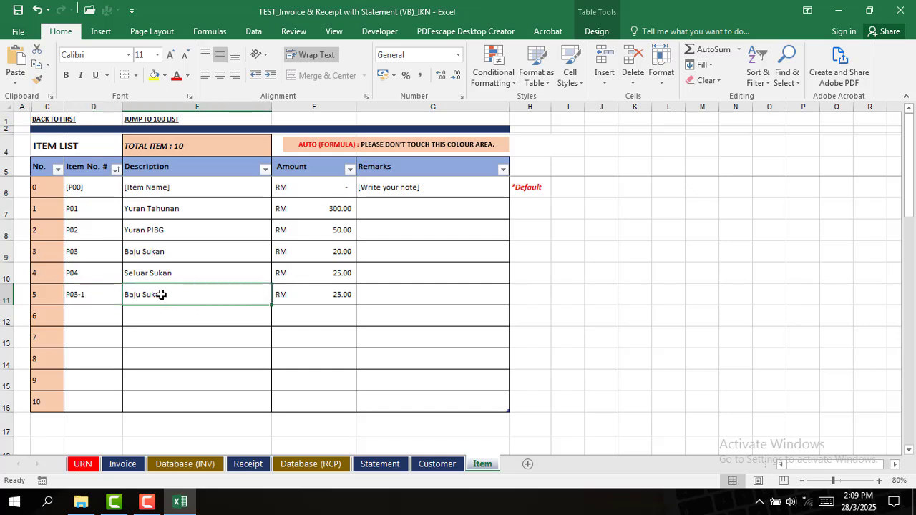
double_click(171, 296)
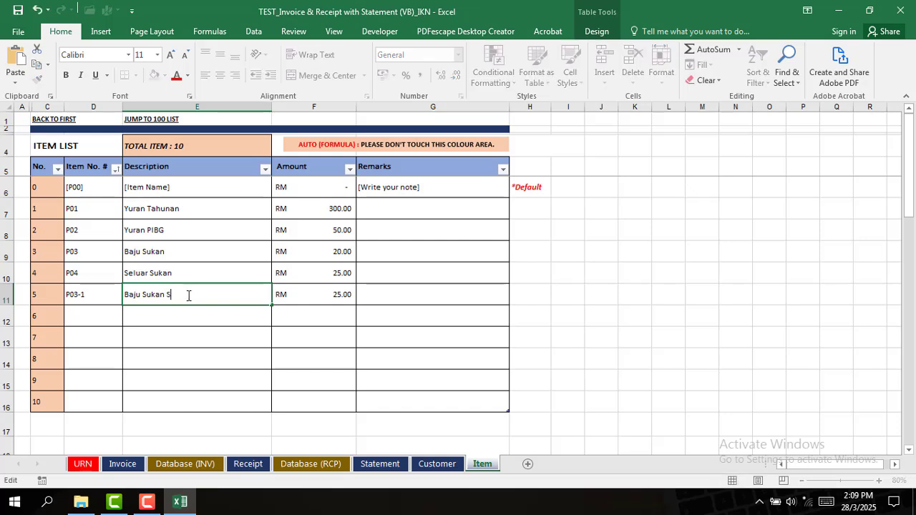
text(Sz)
key(BackSpace)
text(ize M)
click(340, 294)
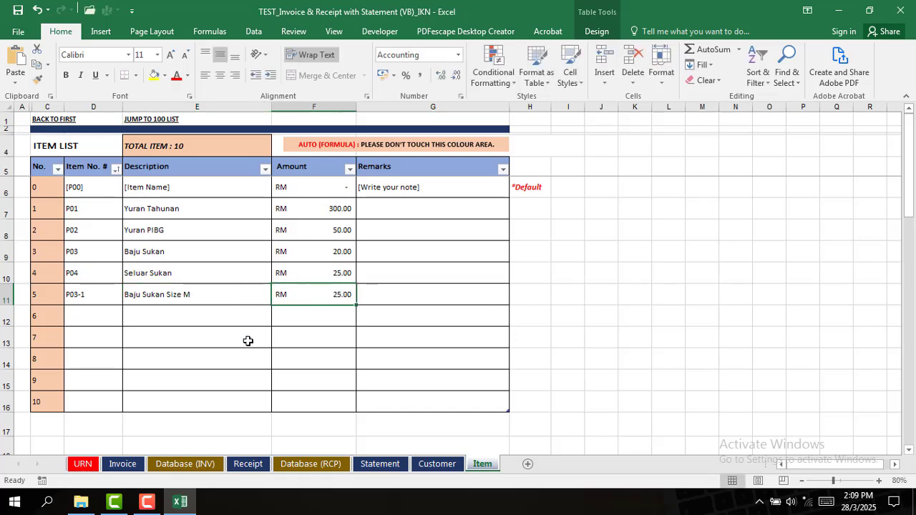
Fill the P03-1 item number down into row 6 of the item list and change it to P03-2
click(92, 299)
drag(121, 305, 119, 322)
double_click(98, 320)
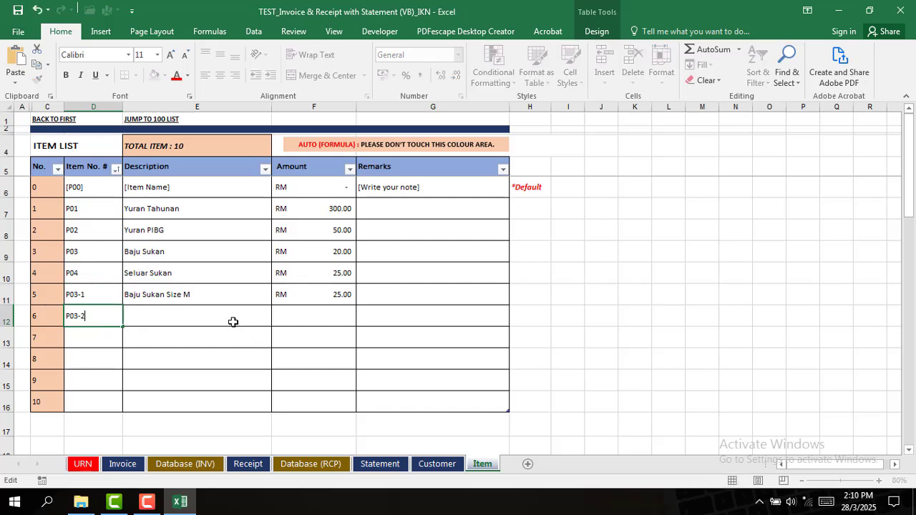
text(2)
Enter Baju Sukan Size L as the description of item P03-2 and 30 as its amount
click(263, 317)
text(bAJ)
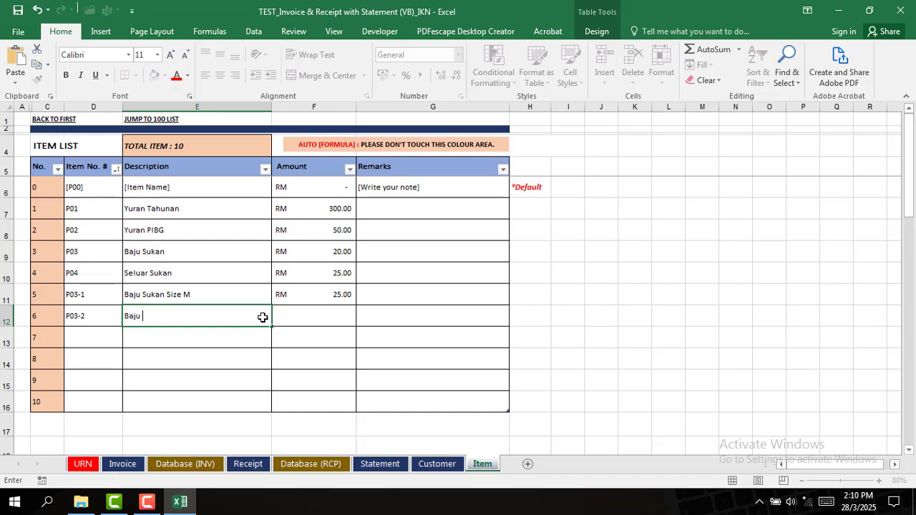
text(u Sukan Size L)
click(335, 321)
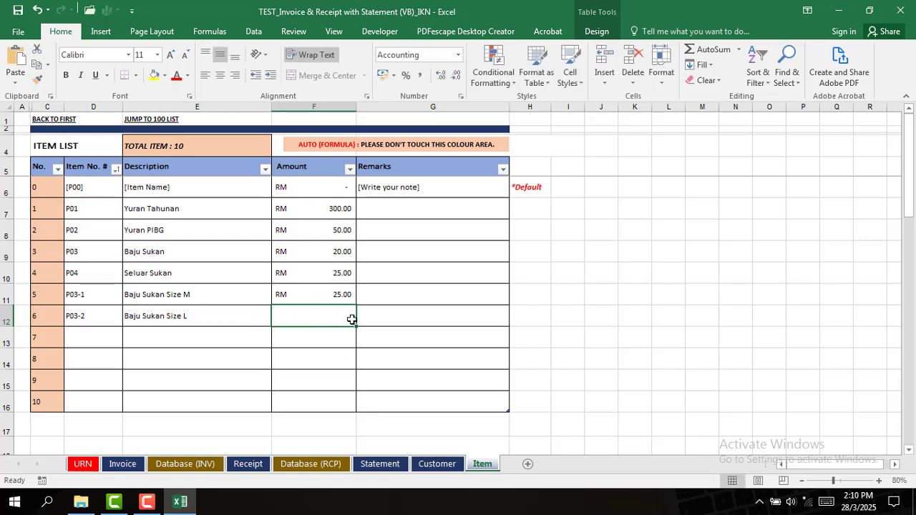
text(30)
key(Return)
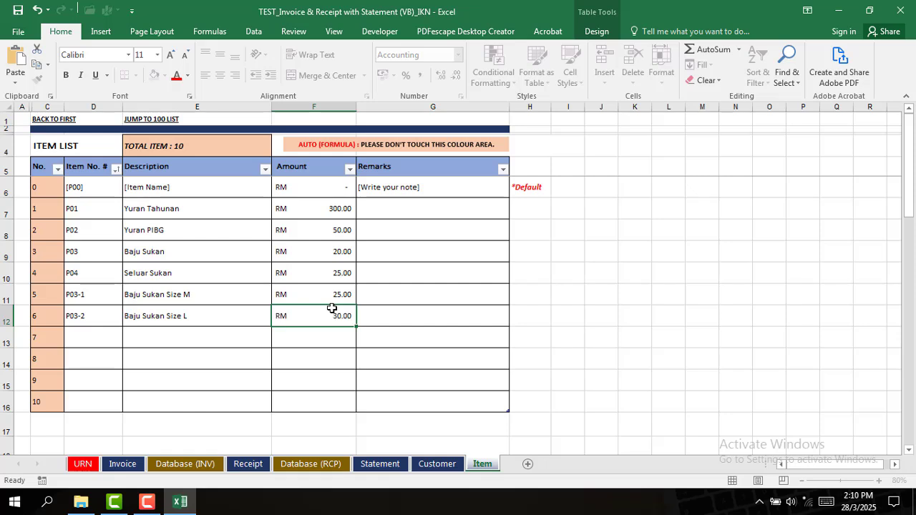
click(337, 322)
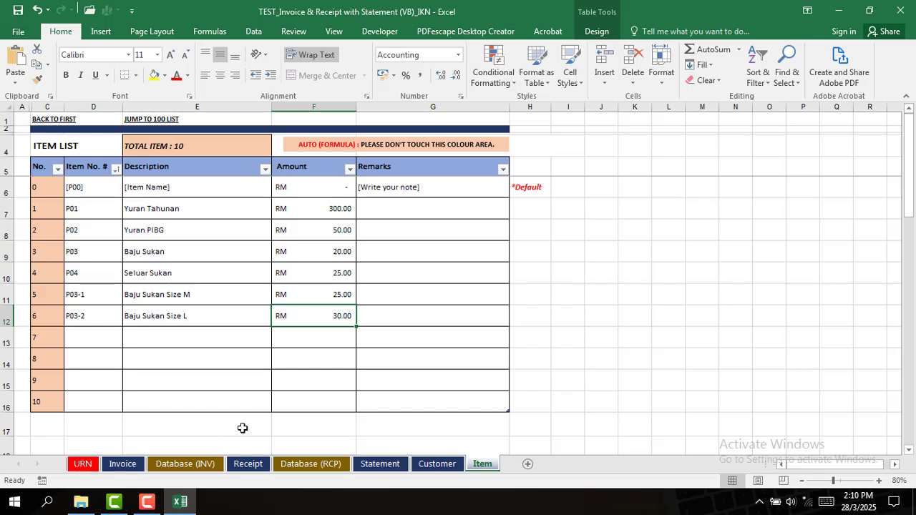
On the Invoice sheet, change the first line's description to P03-1-Baju Sukan Size M and set its quantity to 1
click(123, 463)
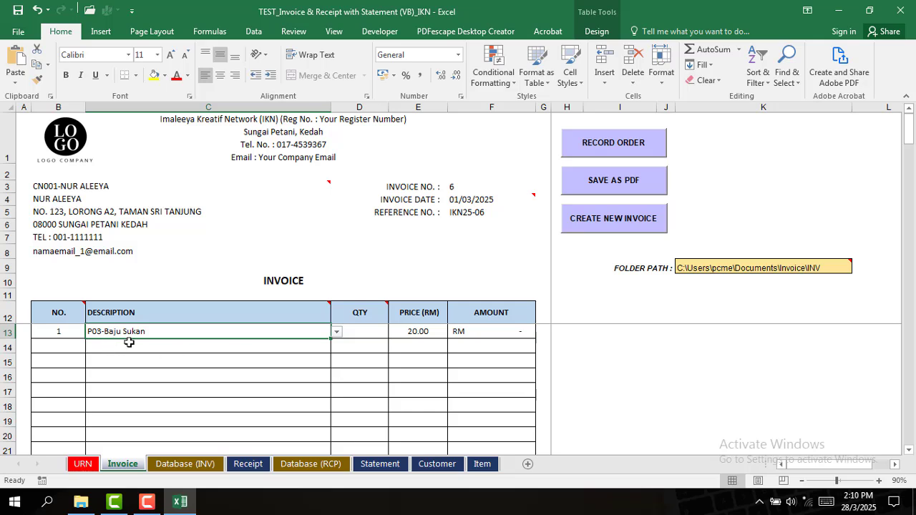
click(337, 333)
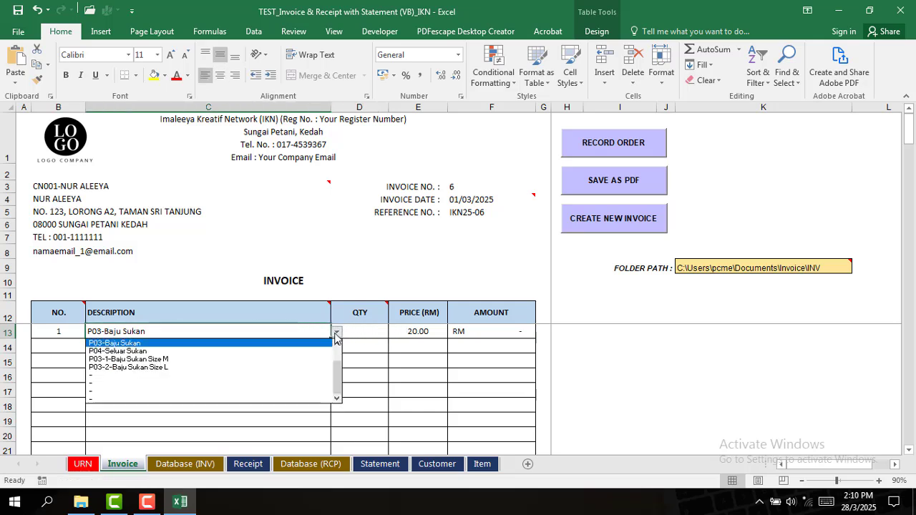
scroll(259, 350, up, 1)
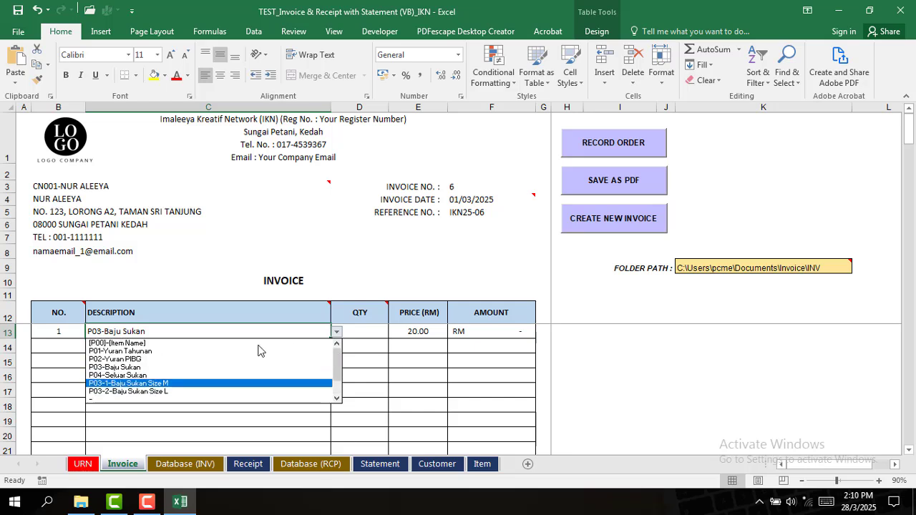
click(122, 384)
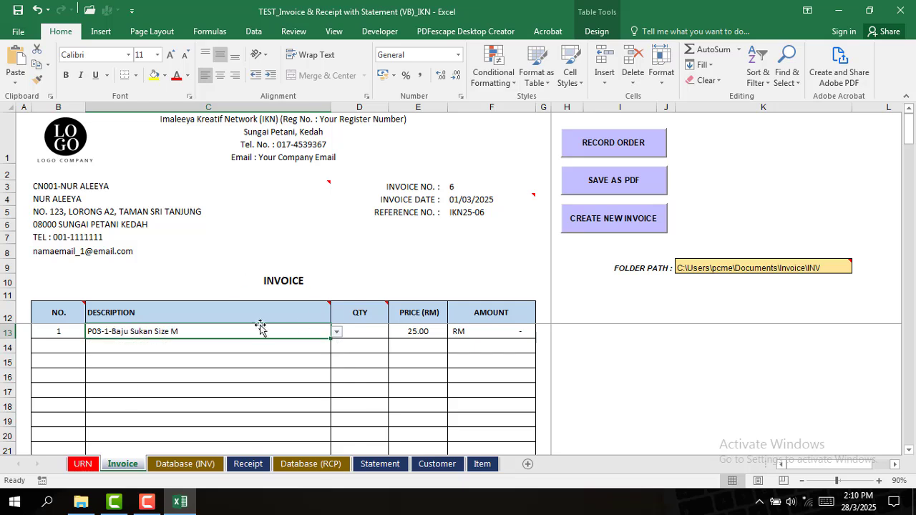
click(367, 336)
text(1)
key(Return)
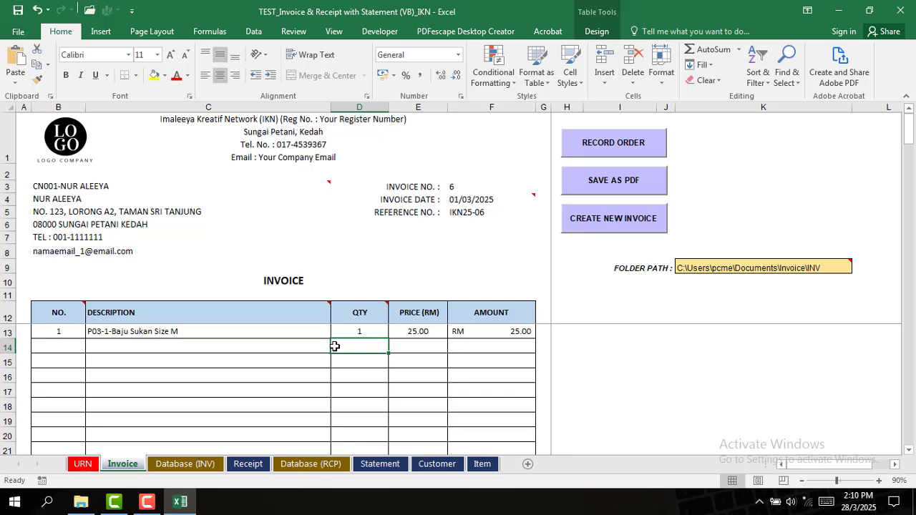
Review the item numbers on the Item sheet and return to the Invoice sheet
click(483, 464)
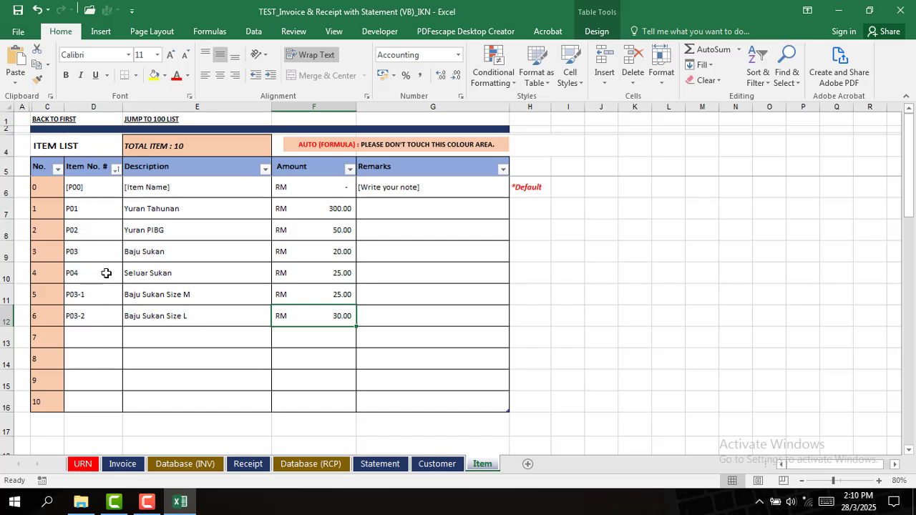
click(98, 210)
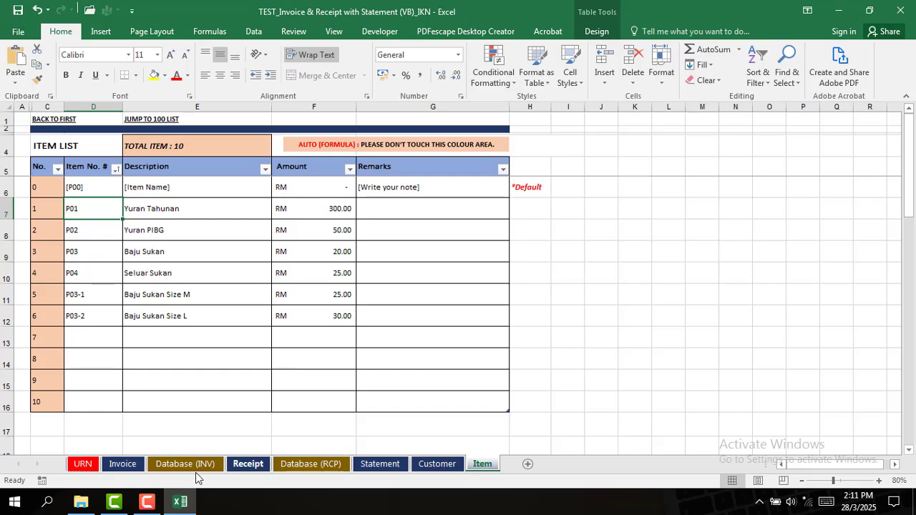
click(122, 464)
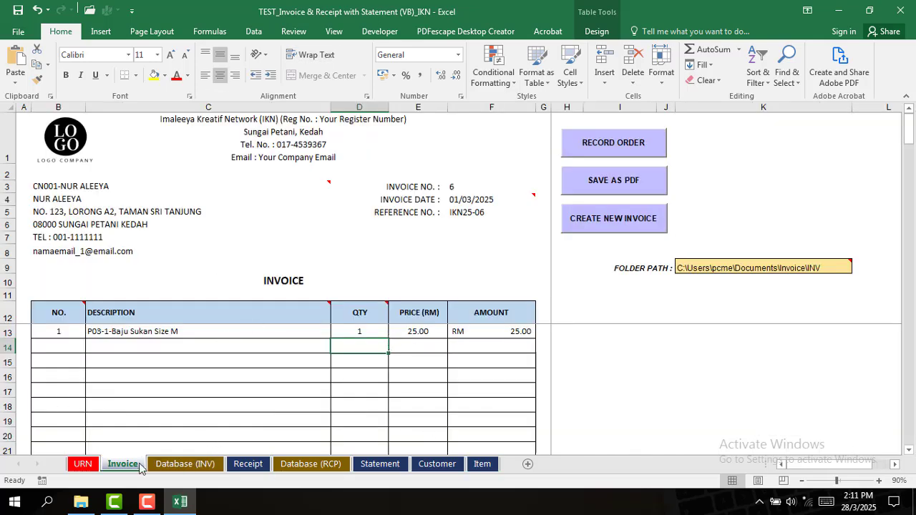
Switch to File Explorer, go back to the folder holding the workbooks, and open TEST_Invoice & Receipt with Statement (VB)_IKN
click(81, 501)
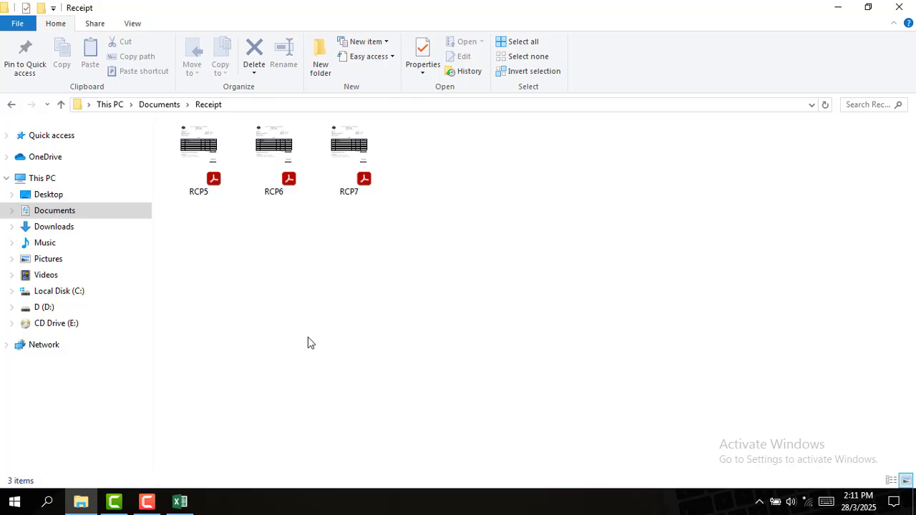
click(12, 105)
click(12, 106)
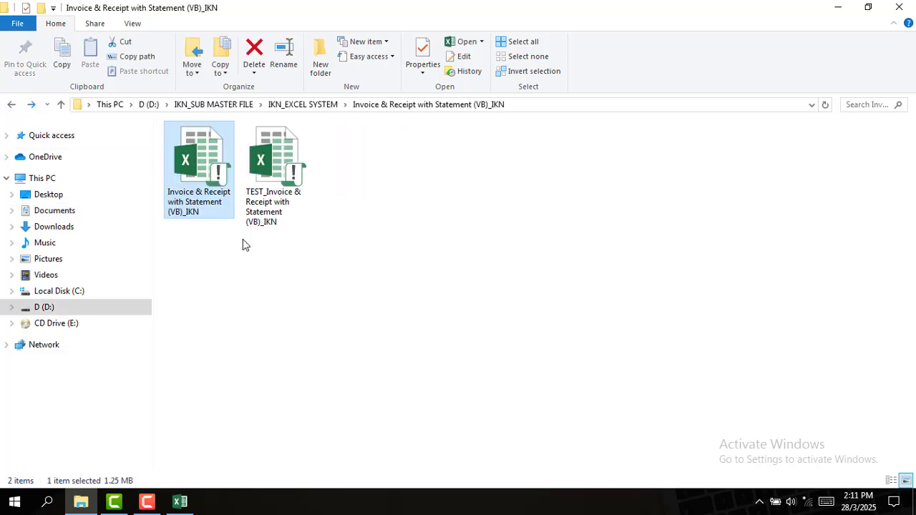
click(279, 321)
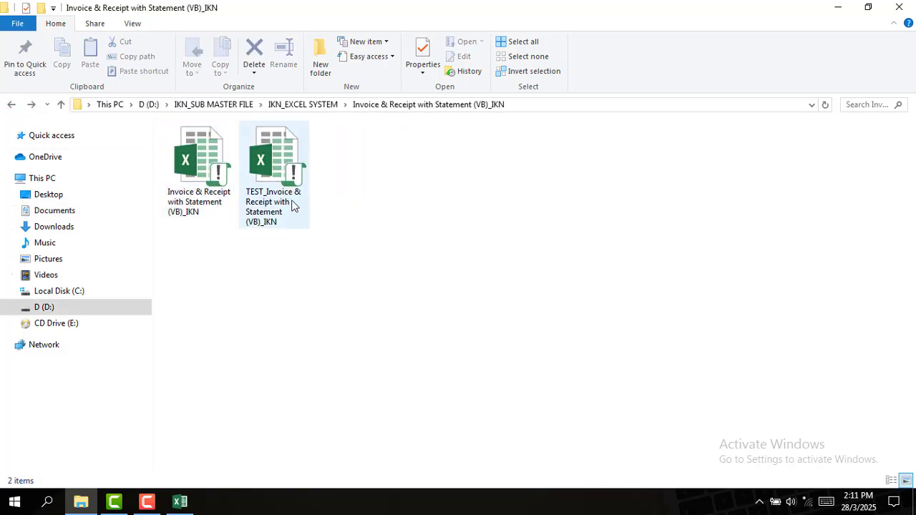
double_click(293, 227)
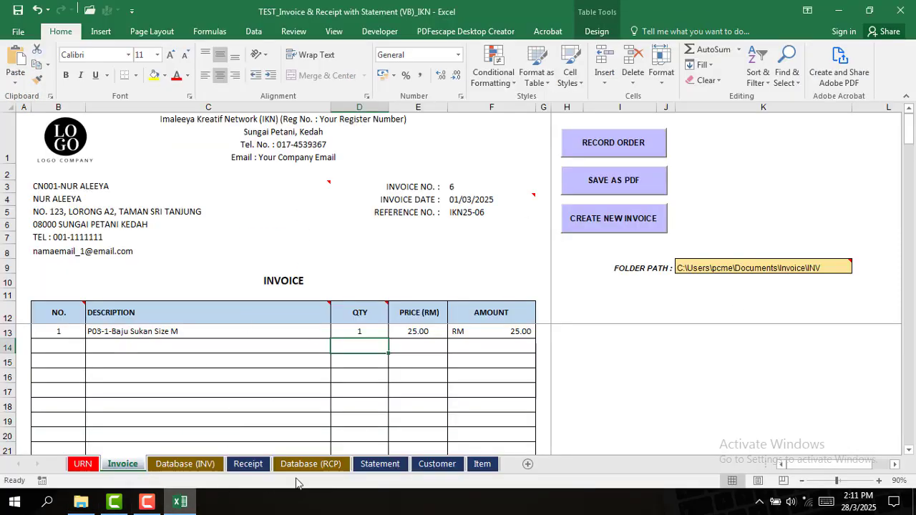
Show the Statement sheet and select the title of the 2025 statement report
click(379, 464)
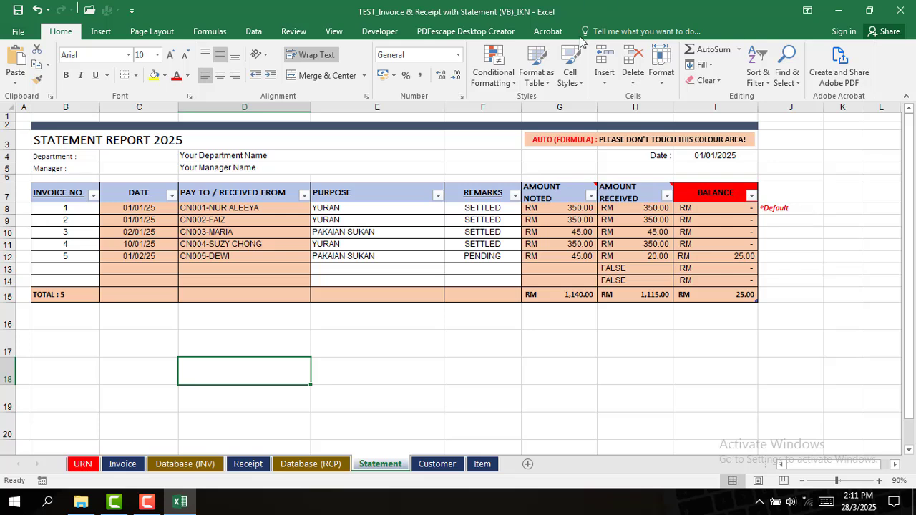
click(117, 146)
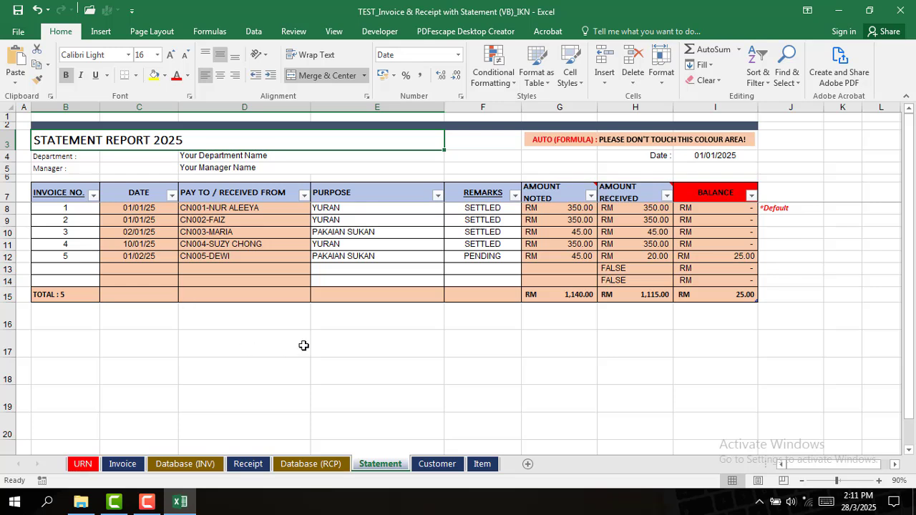